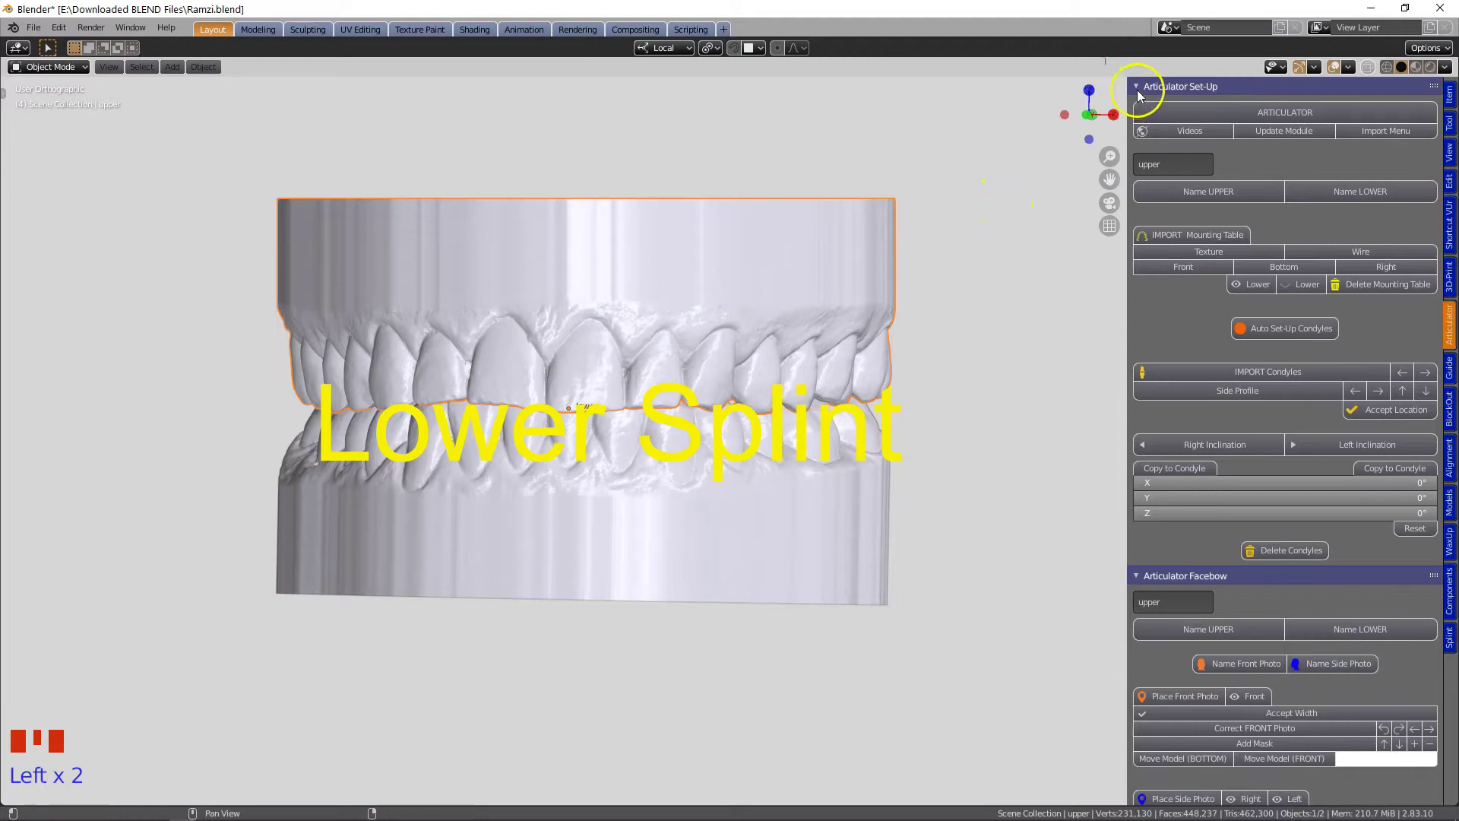
Name the top dental model as the upper and the bottom dental model as the lower.
left_click(1205, 190)
left_click(603, 521)
left_click(1382, 192)
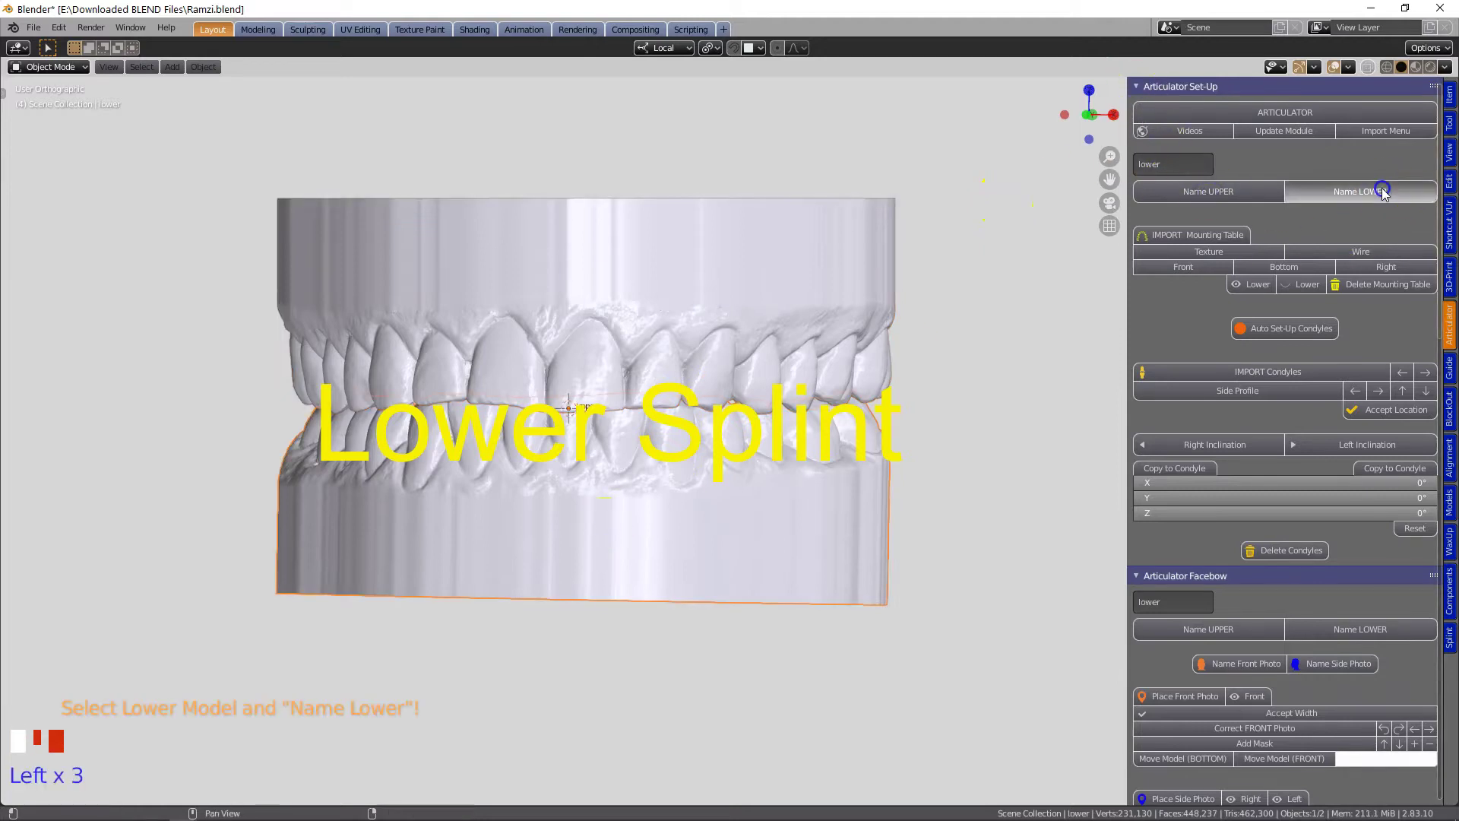
Import the mounting table and shift the upper model sideways to the midline in the front view.
left_click(1182, 235)
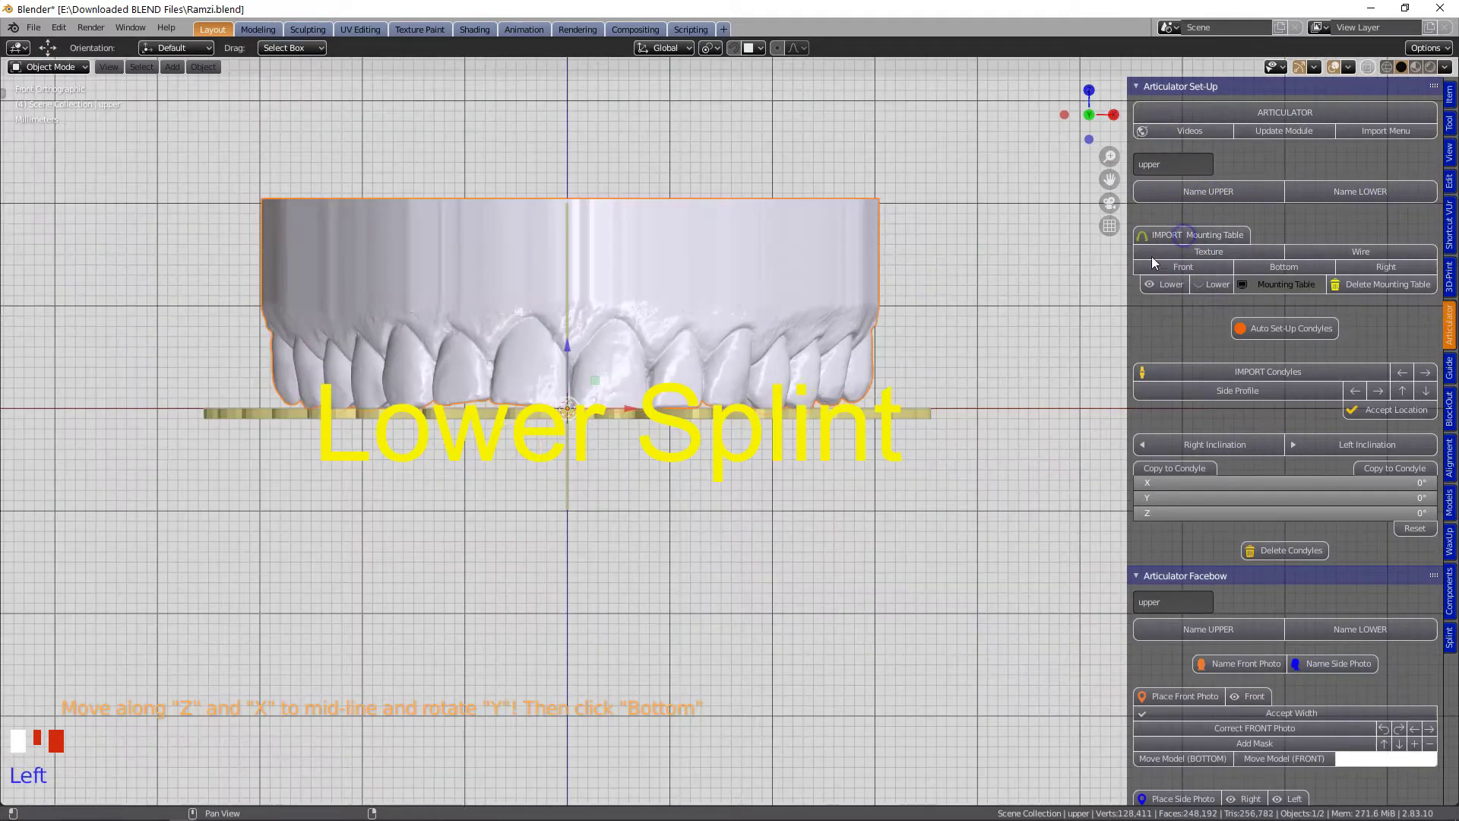
scroll(512, 450, "up", 3)
left_click_drag(502, 388, 488, 385)
middle_click_drag(458, 236, 714, 460, "shift")
From the bottom view, move the upper arch along Y so its front teeth meet the mounting table's stopper.
left_click(1261, 266)
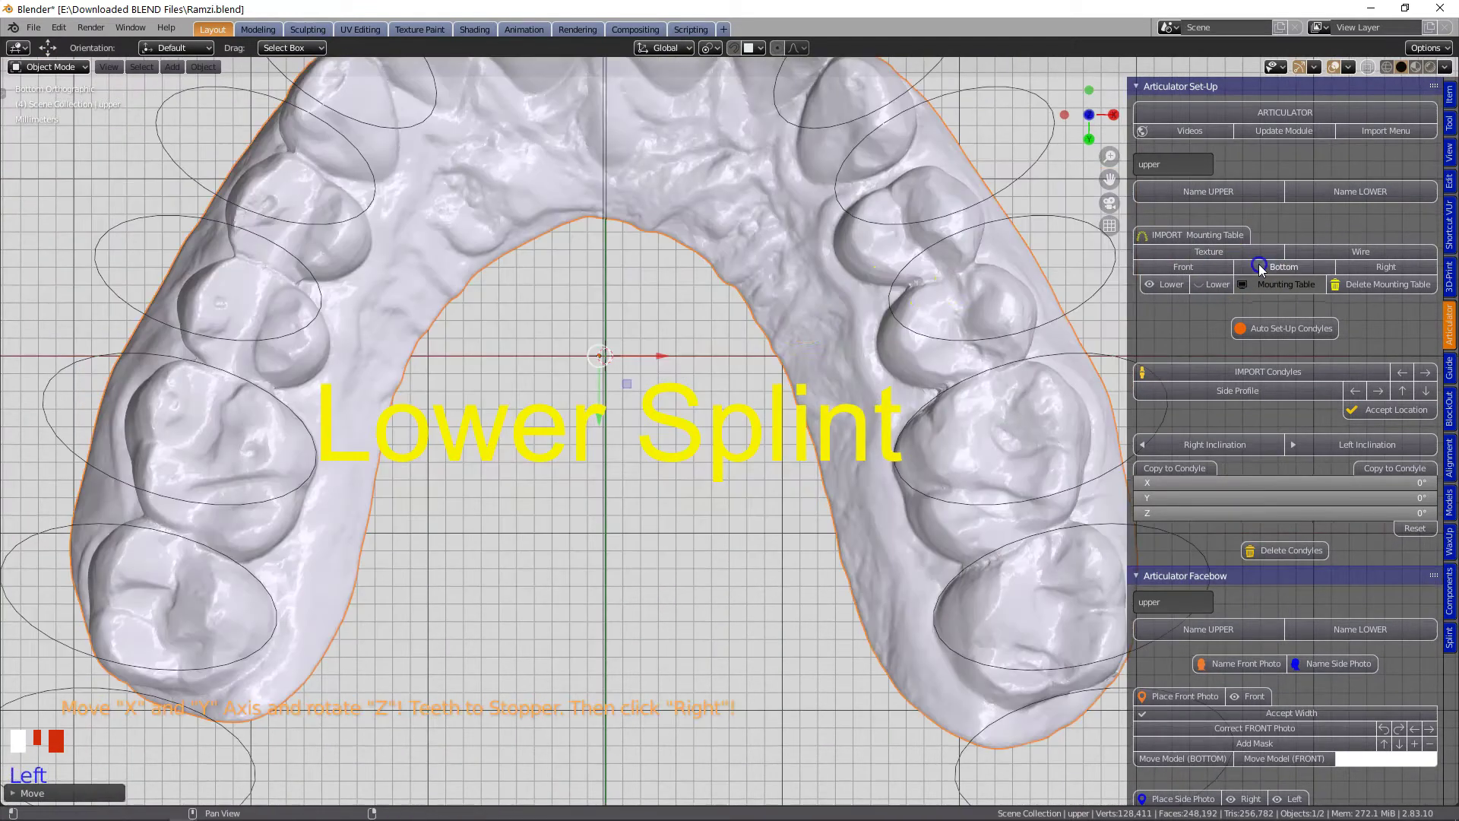
scroll(722, 326, "down", 3)
middle_click_drag(723, 325, 636, 511, "shift")
left_click_drag(635, 512, 635, 472)
middle_click_drag(635, 472, 670, 456, "shift")
scroll(619, 532, "up", 2)
scroll(619, 533, "down", 3)
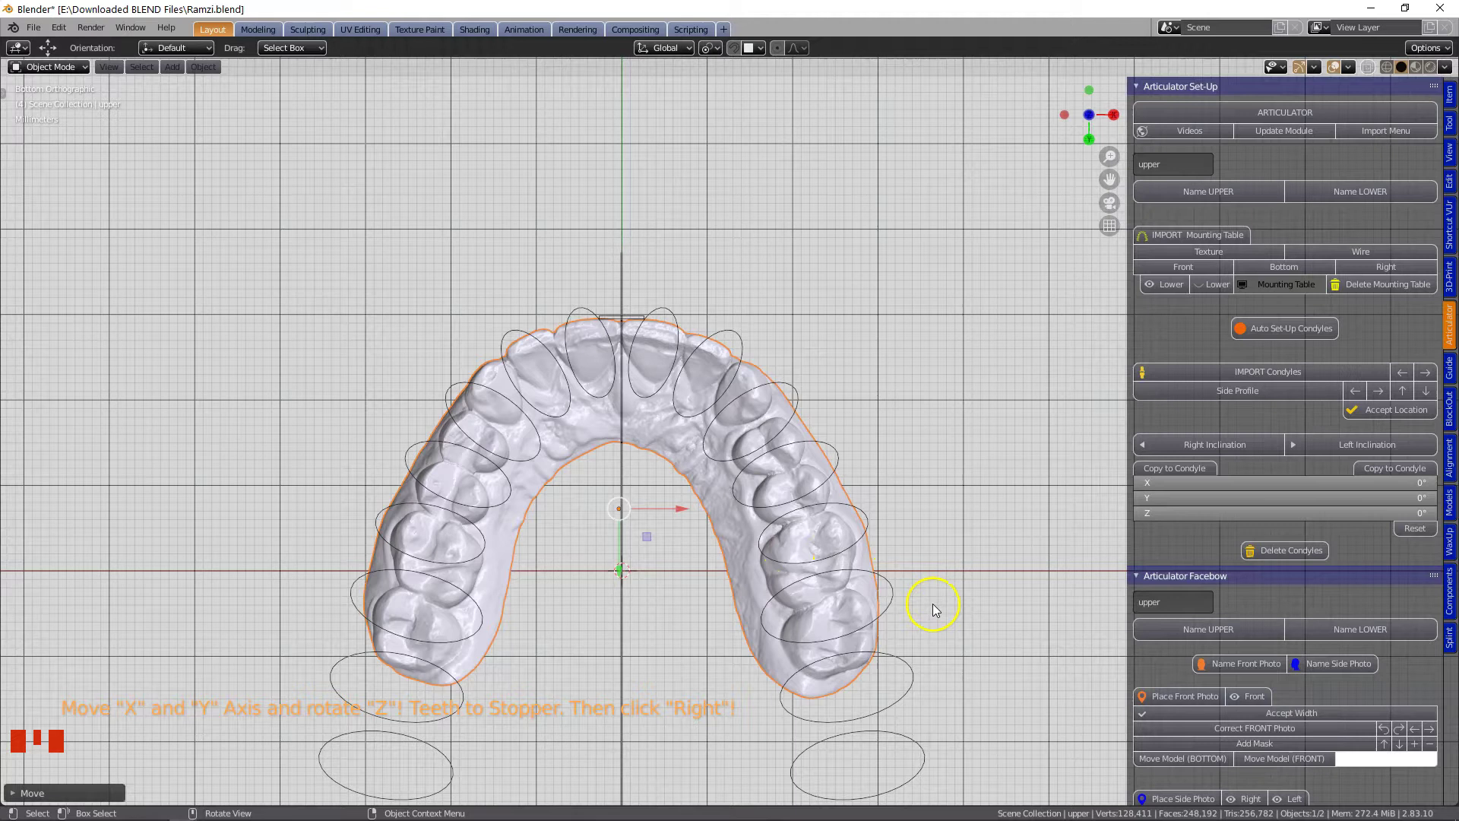
Rotate the upper arch about Z by a fraction of a degree to align it with the table's tooth outlines.
key("r")
left_click(961, 577)
key("r")
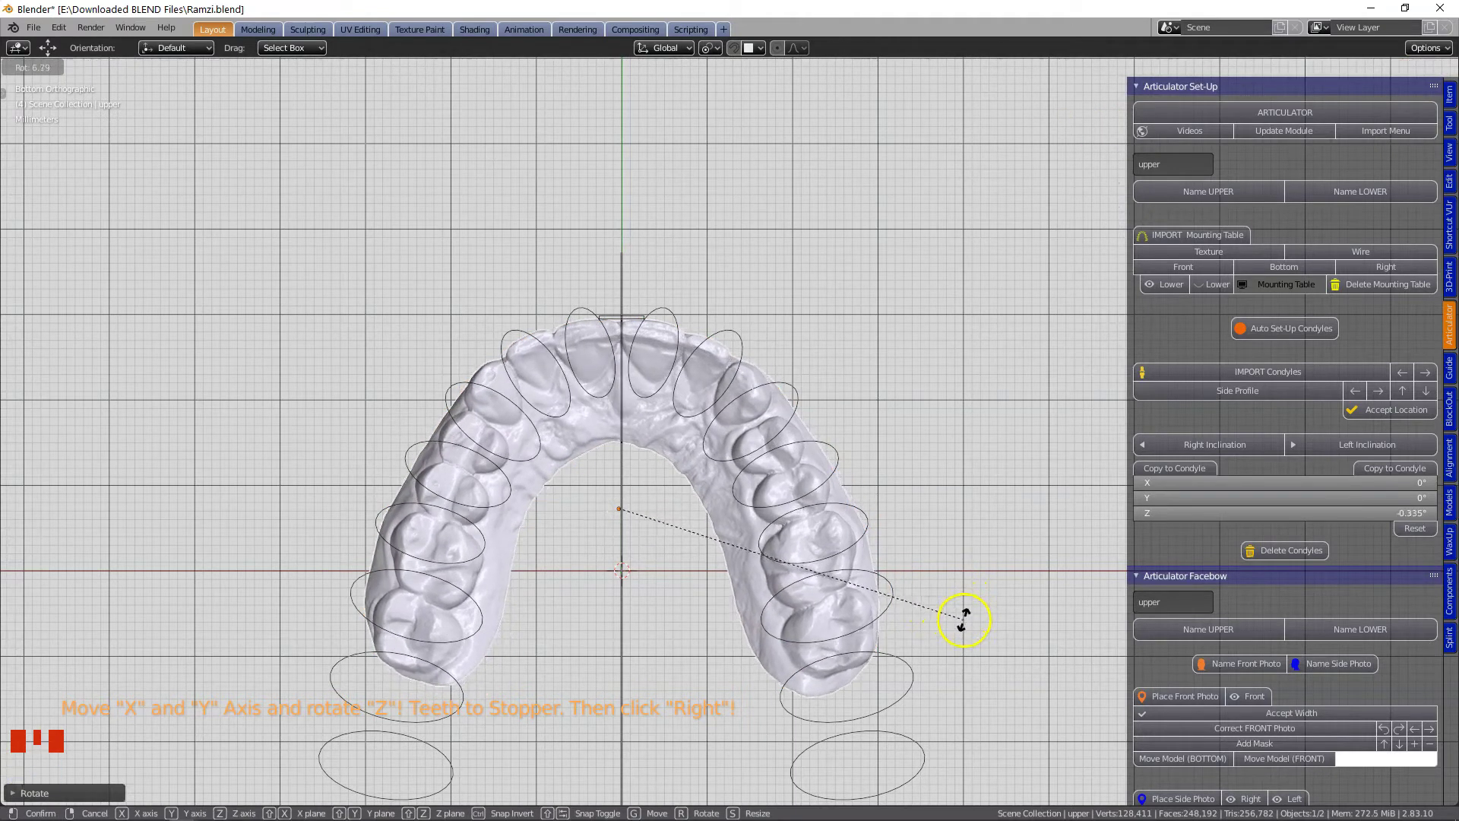
left_click(963, 620)
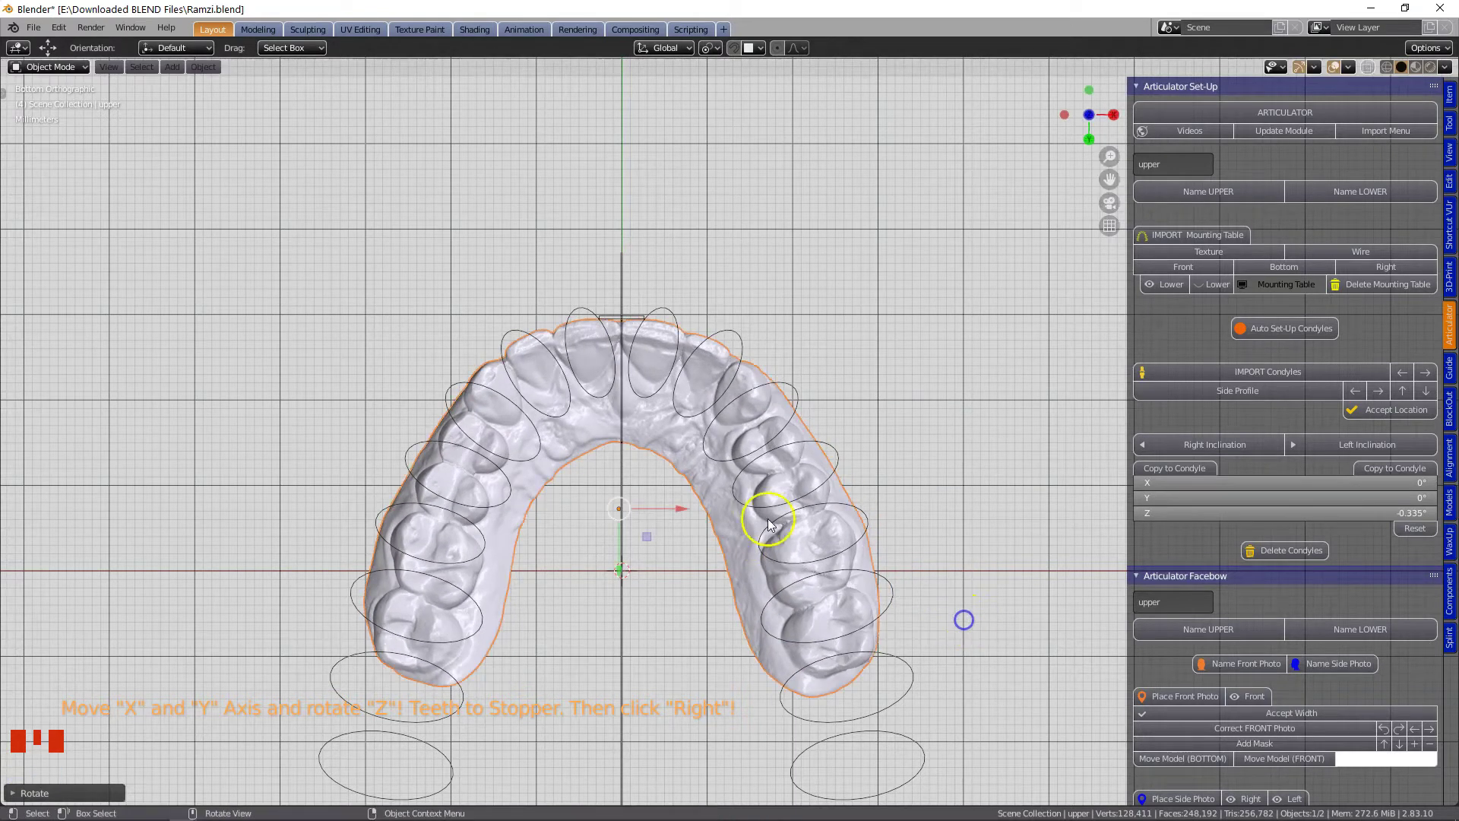
Adjust the upper model's position on the mounting table from the right side and show the lower model.
left_click(1373, 270)
left_click_drag(679, 595, 683, 593)
left_click(1171, 286)
left_click(1171, 284)
left_click(674, 609)
middle_click_drag(674, 610, 770, 527, "shift")
scroll(531, 512, "up", 5)
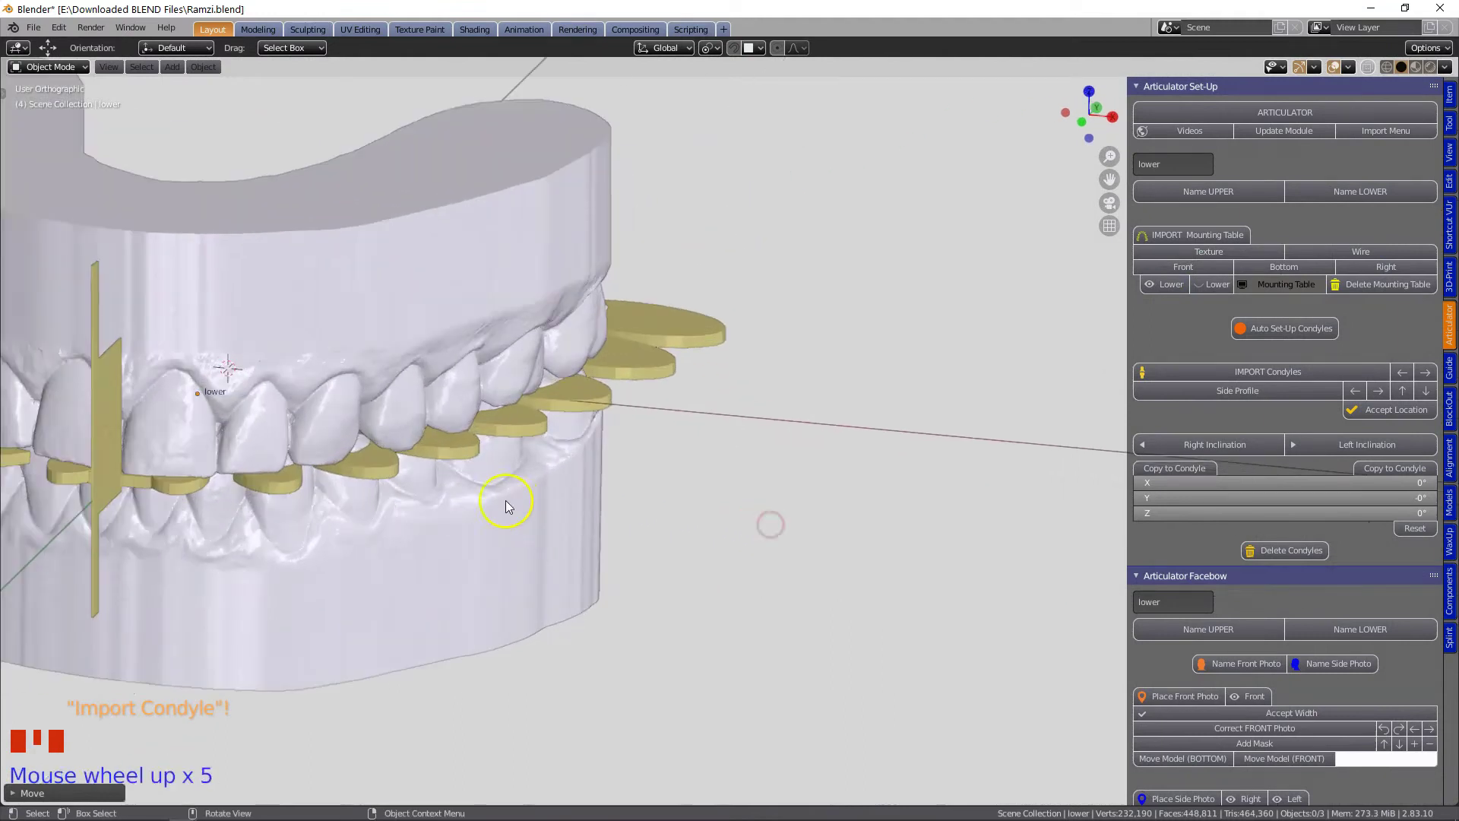
middle_click_drag(531, 512, 942, 534, "shift")
Delete the mounting table and set up the condyles automatically.
left_click(1385, 284)
middle_click_drag(837, 423, 838, 426)
left_click(1281, 330)
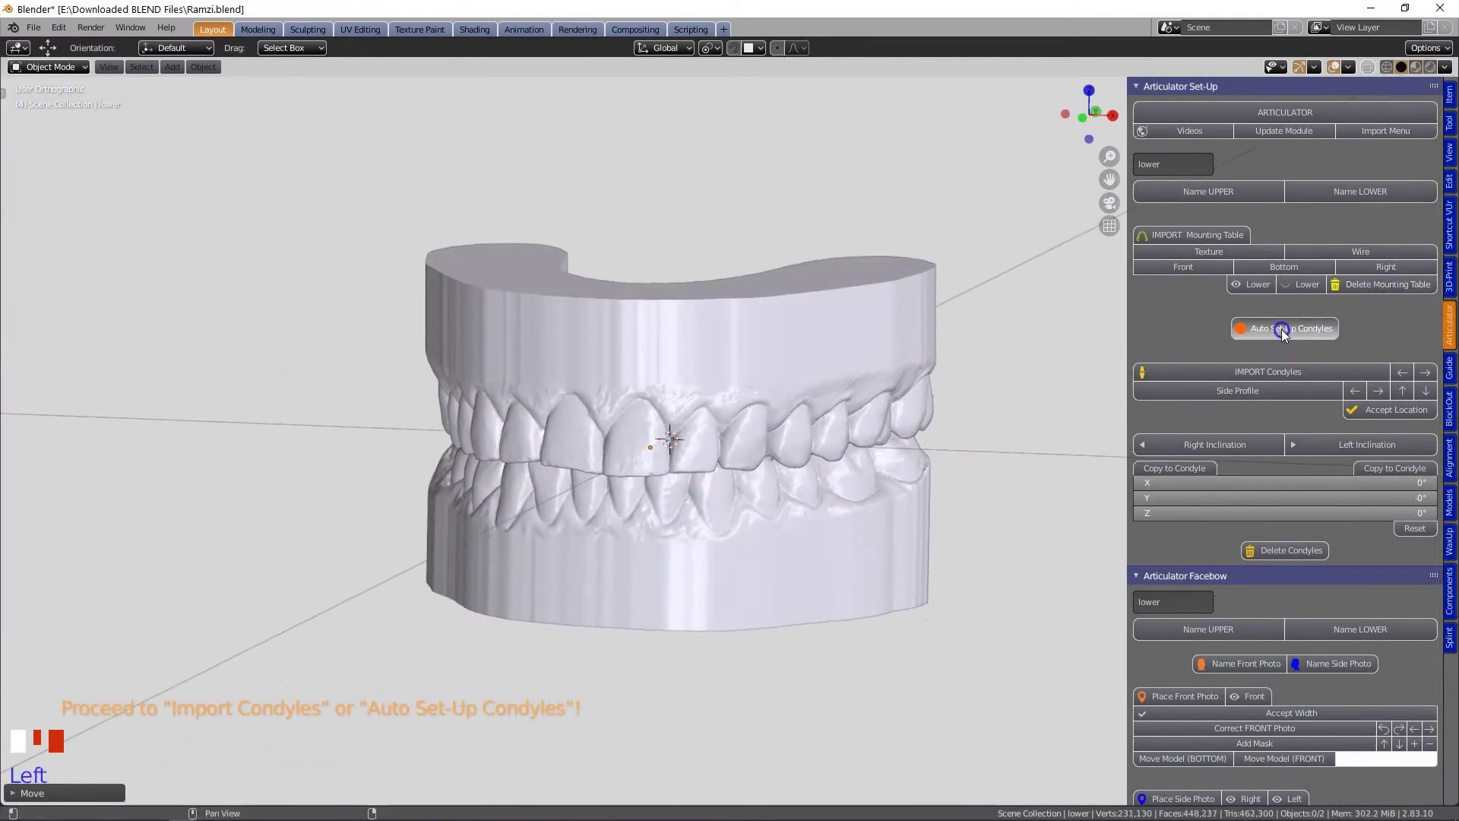
middle_click_drag(968, 440, 445, 528, "shift")
middle_click_drag(772, 532, 745, 545)
Collapse the Articulator Set-Up and Facebow sections and examine the gap between the upper and lower back teeth.
left_click(1137, 87)
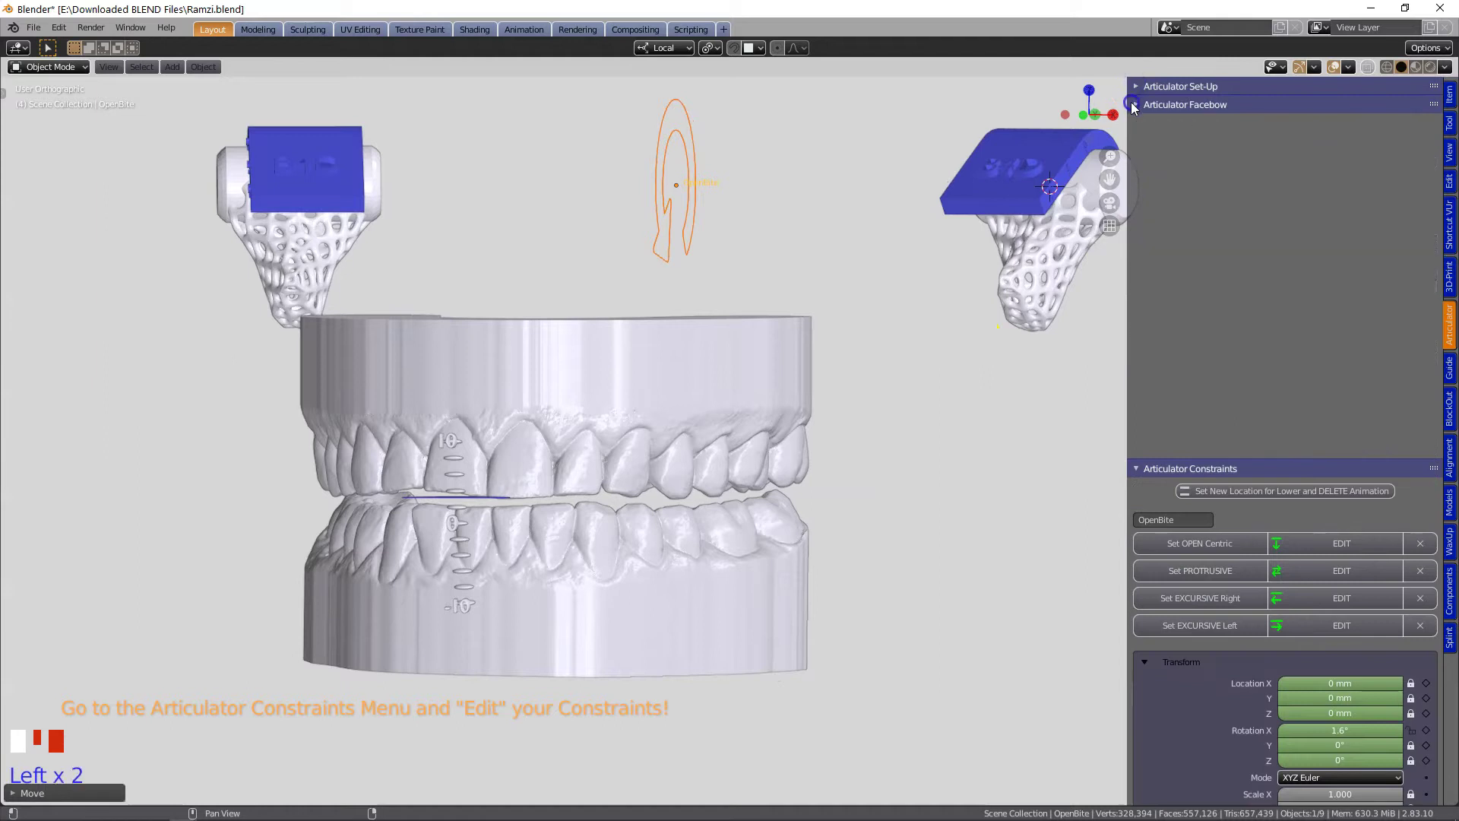
left_click(1135, 105)
middle_click_drag(877, 410, 887, 474)
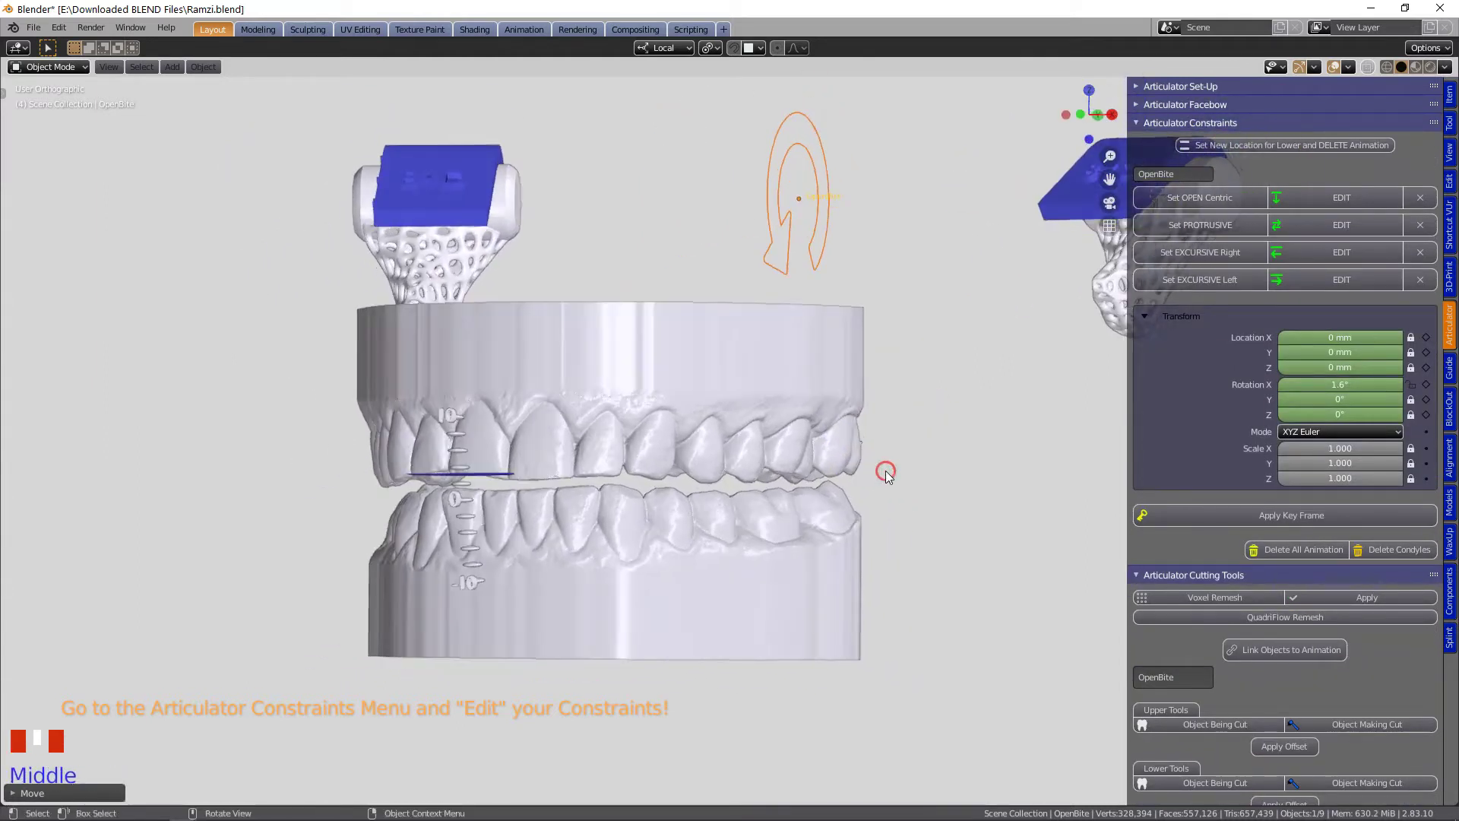
middle_click_drag(809, 507, 550, 537)
scroll(723, 479, "up", 3)
scroll(707, 482, "down", 2)
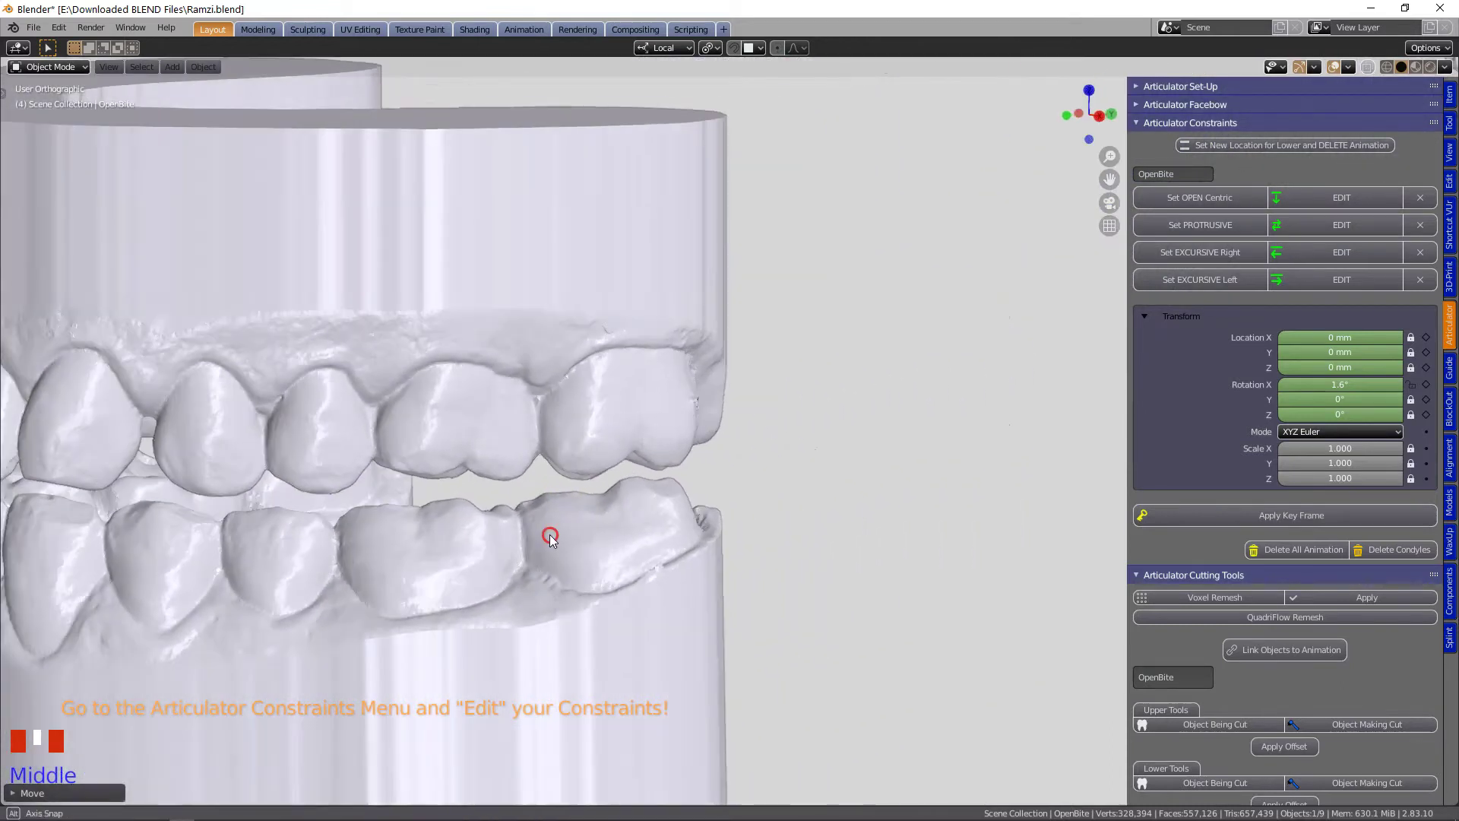
scroll(650, 521, "down", 3)
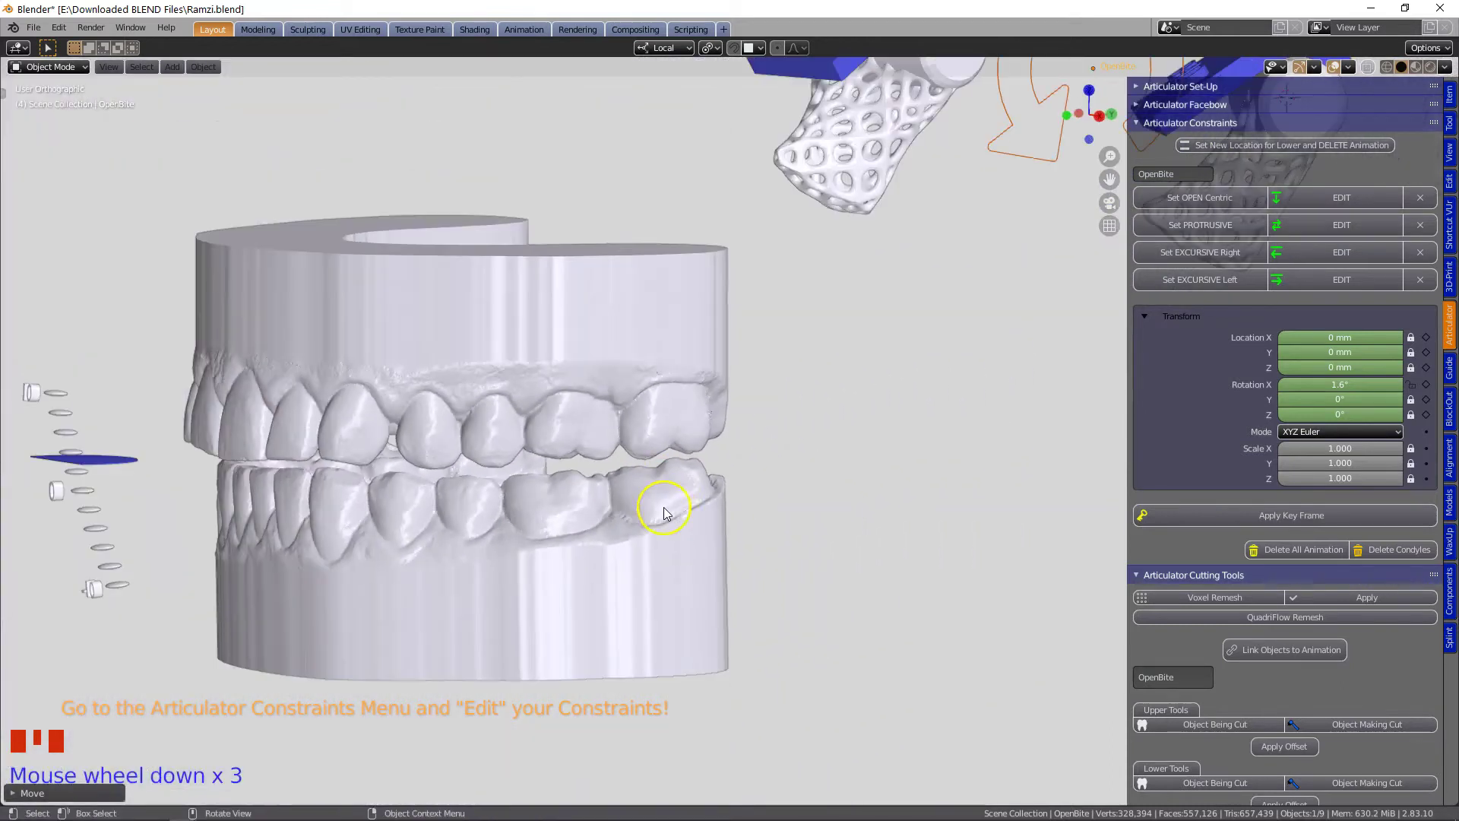
Create a thickness map on the upper model with lower as the mapping object and the red limit at 0.9 mm.
left_click(652, 380)
scroll(1274, 532, "down", 18)
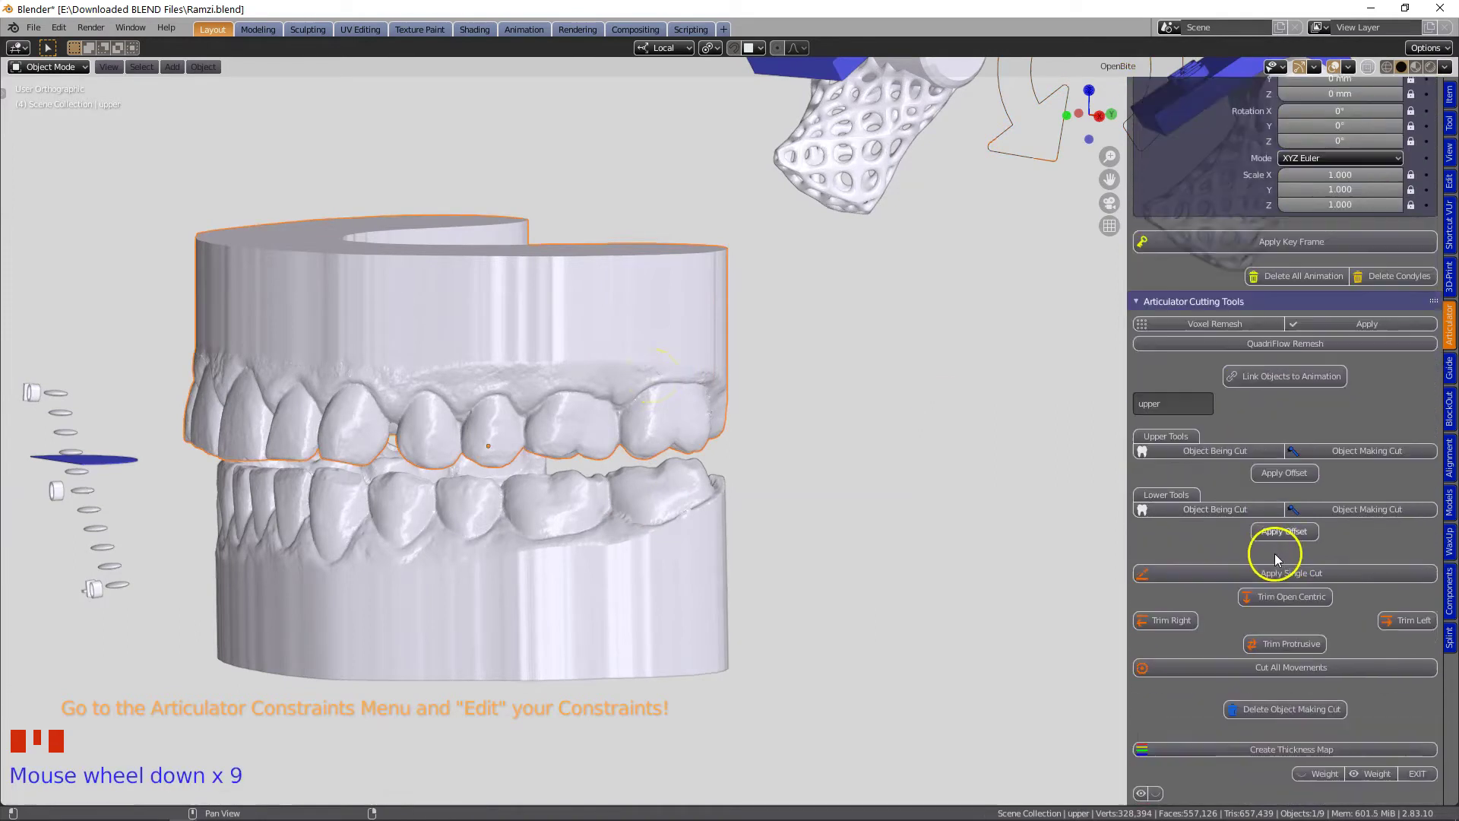
left_click(1287, 527)
left_click(1391, 525)
left_click(555, 544)
middle_click_drag(555, 543, 568, 475)
left_click_drag(1247, 542, 1239, 542)
middle_click_drag(593, 536, 560, 544)
left_click_drag(1247, 542, 1241, 543)
Examine the tight zones of the thickness map on the upper teeth from behind and in front, and exit the map.
middle_click_drag(494, 380, 745, 448)
scroll(317, 434, "up", 2)
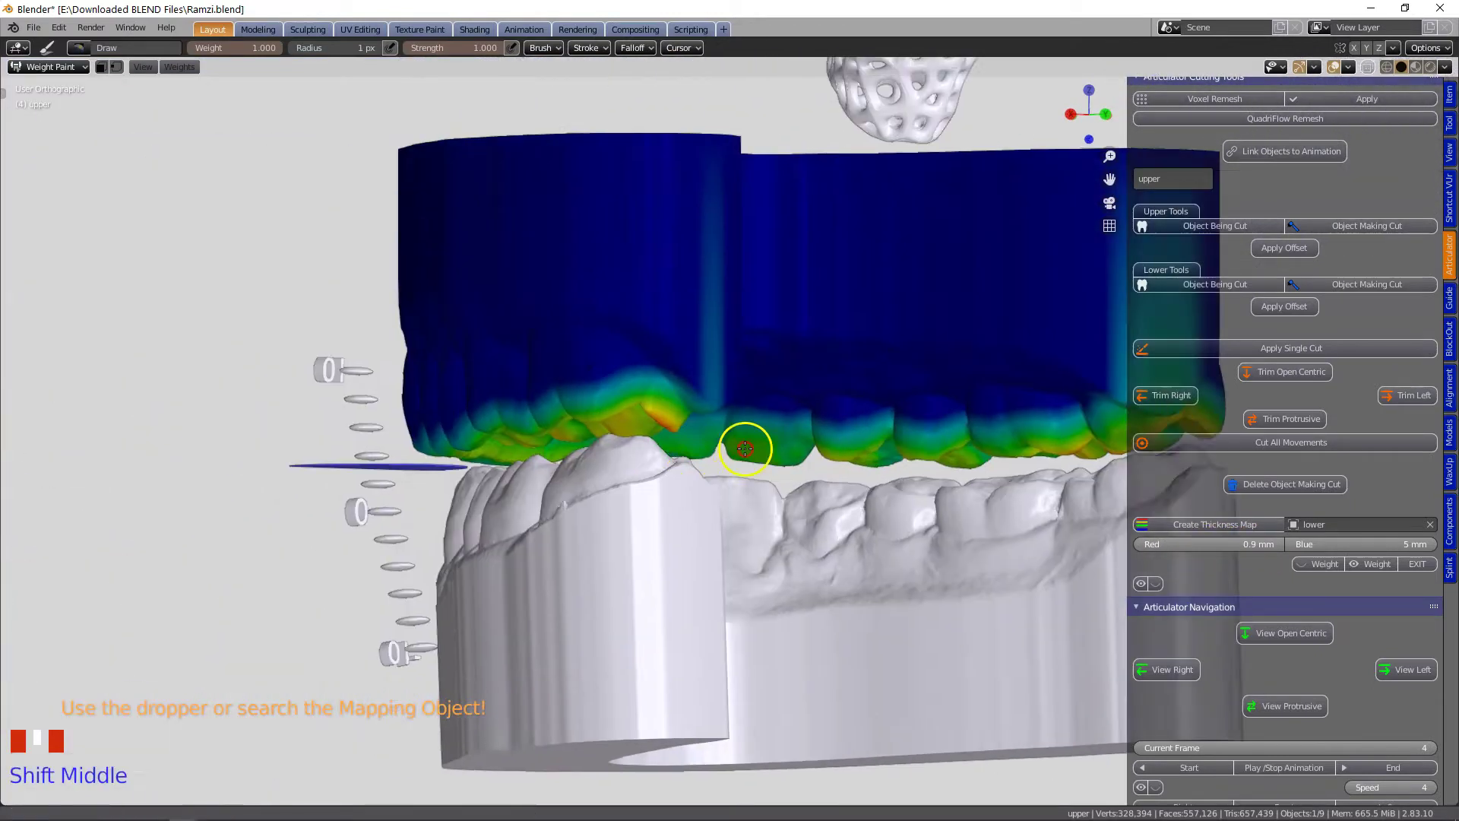
scroll(730, 441, "up", 4)
scroll(374, 297, "up", 2)
key("t")
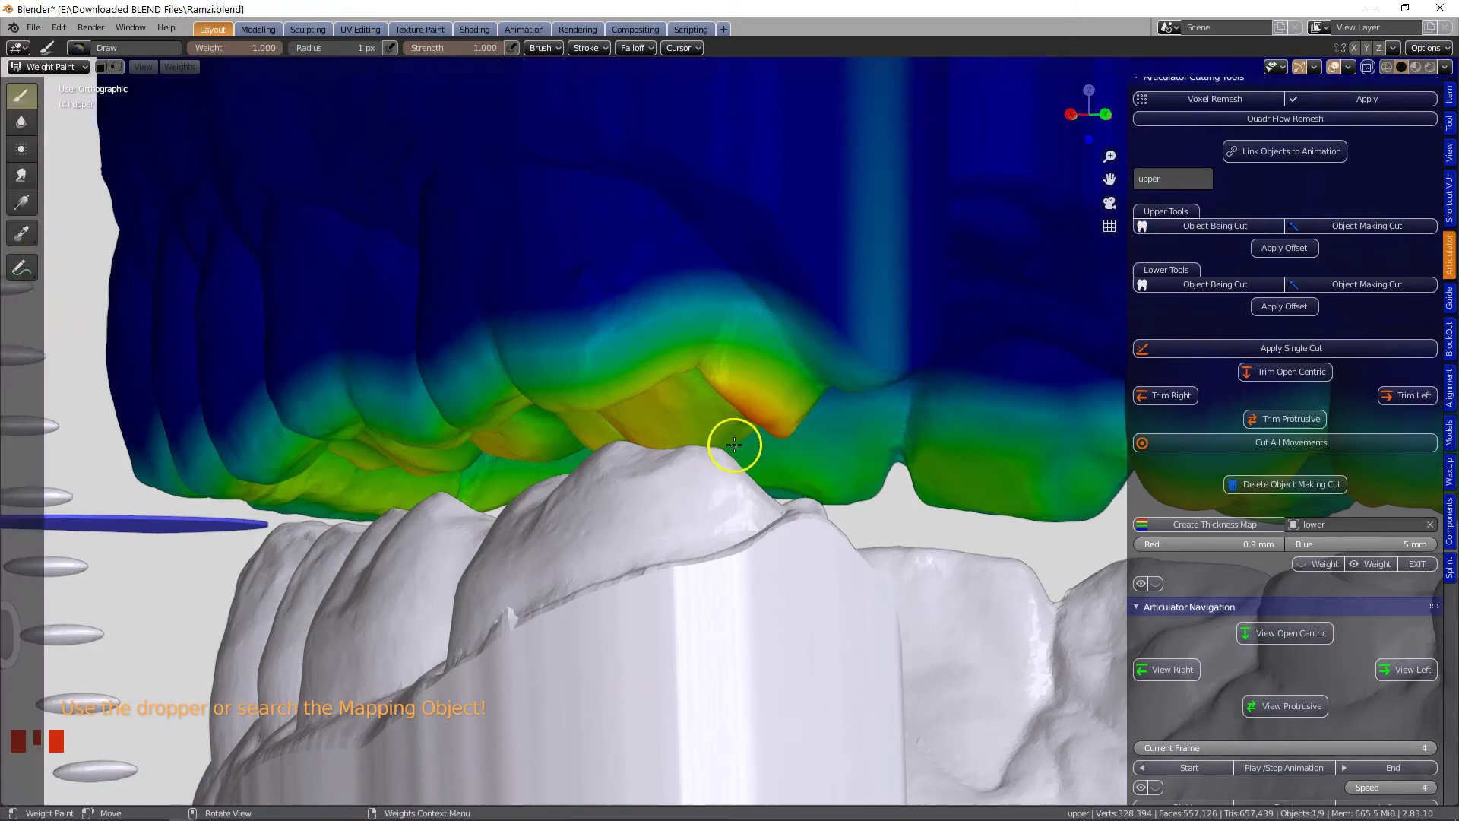
scroll(764, 502, "down", 6)
mouse_move(755, 489)
middle_mouse_down()
mouse_move(554, 479)
mouse_move(993, 495)
mouse_move(739, 498)
middle_mouse_up()
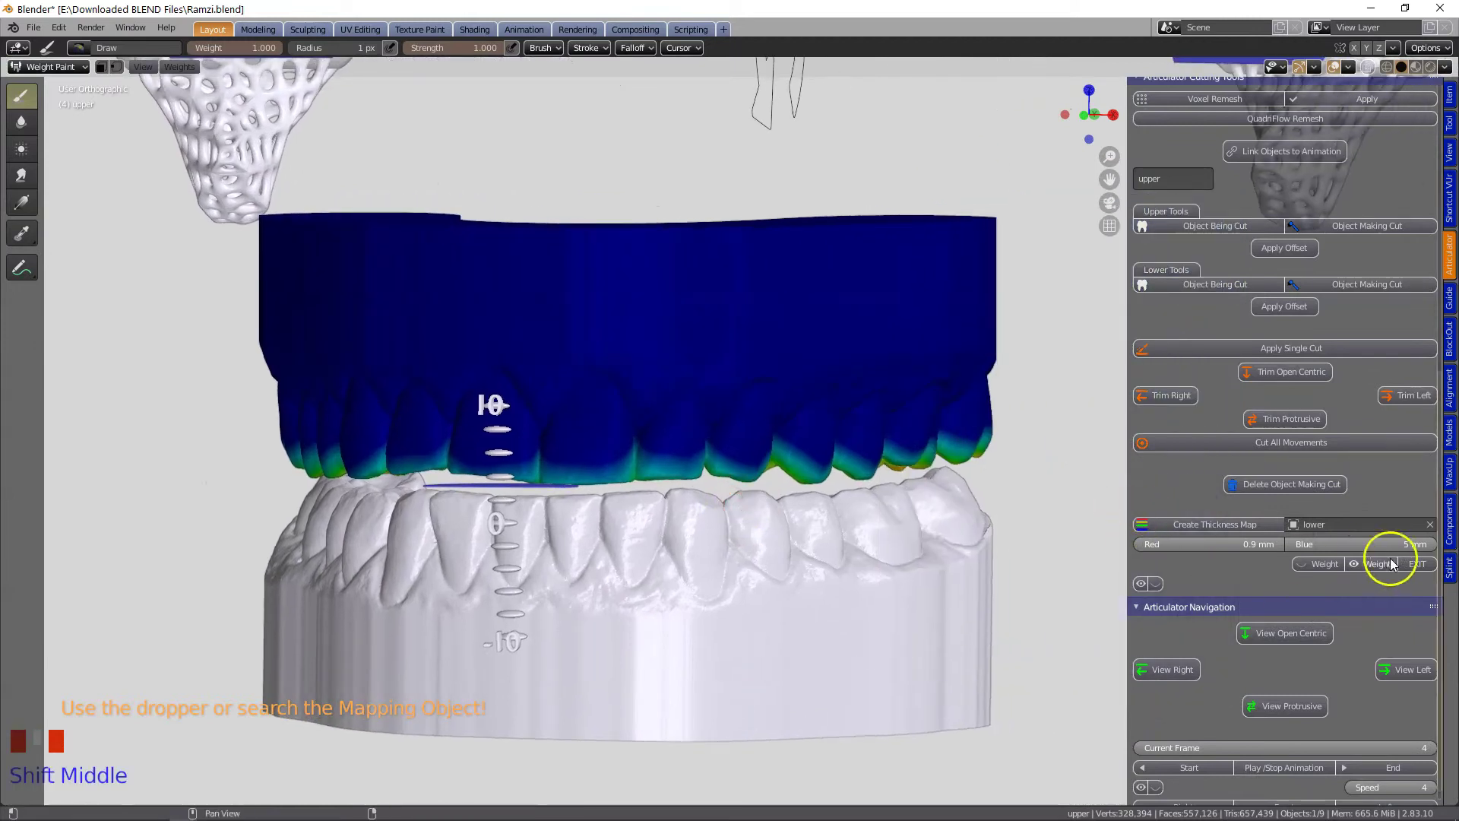
left_click(1417, 563)
Select the OpenBite control above the models and set its X rotation to 2°.
scroll(886, 544, "down", 2)
scroll(1202, 266, "up", 6)
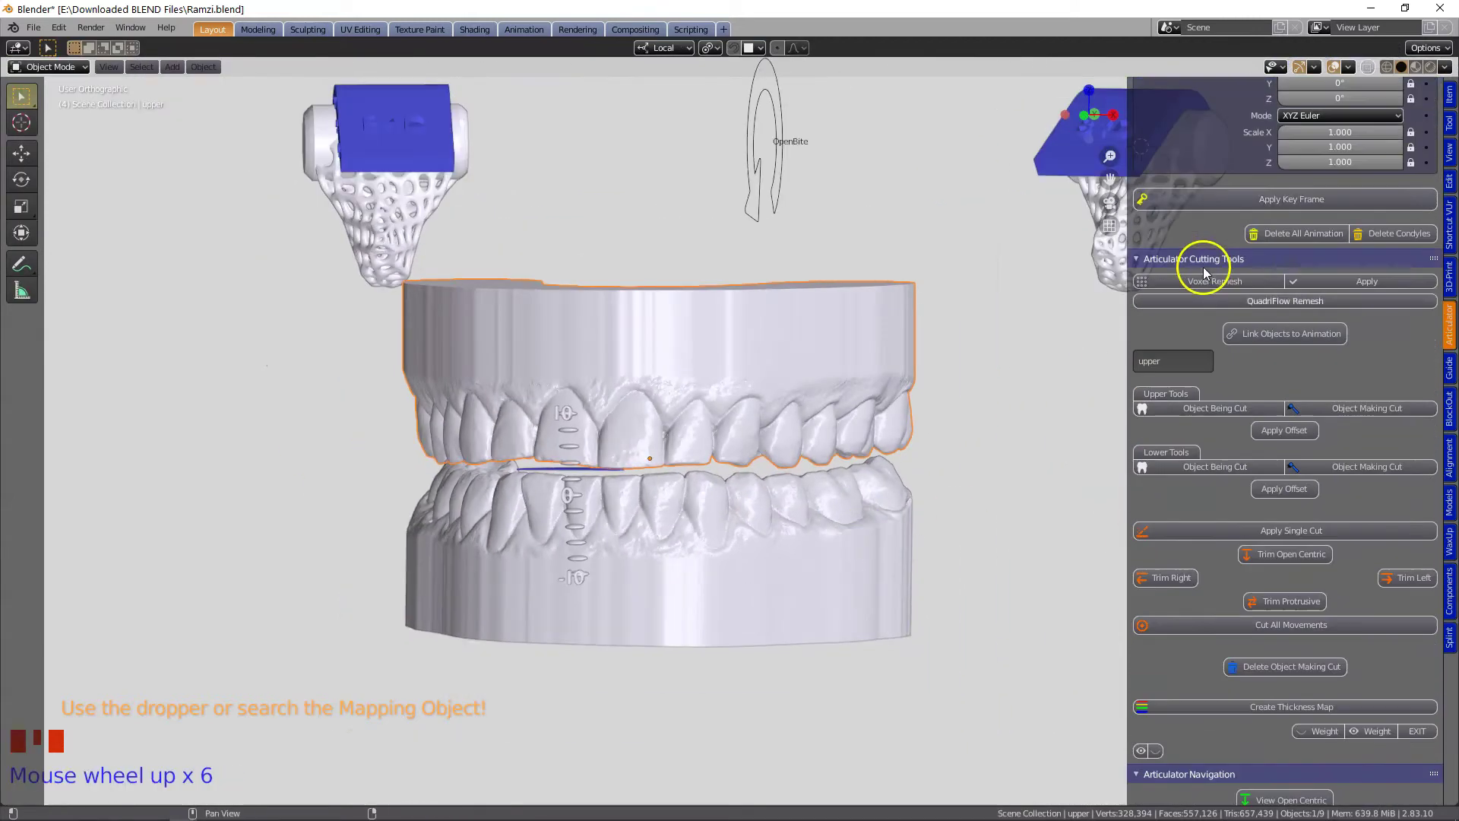
scroll(1203, 267, "up", 20)
left_click(757, 175)
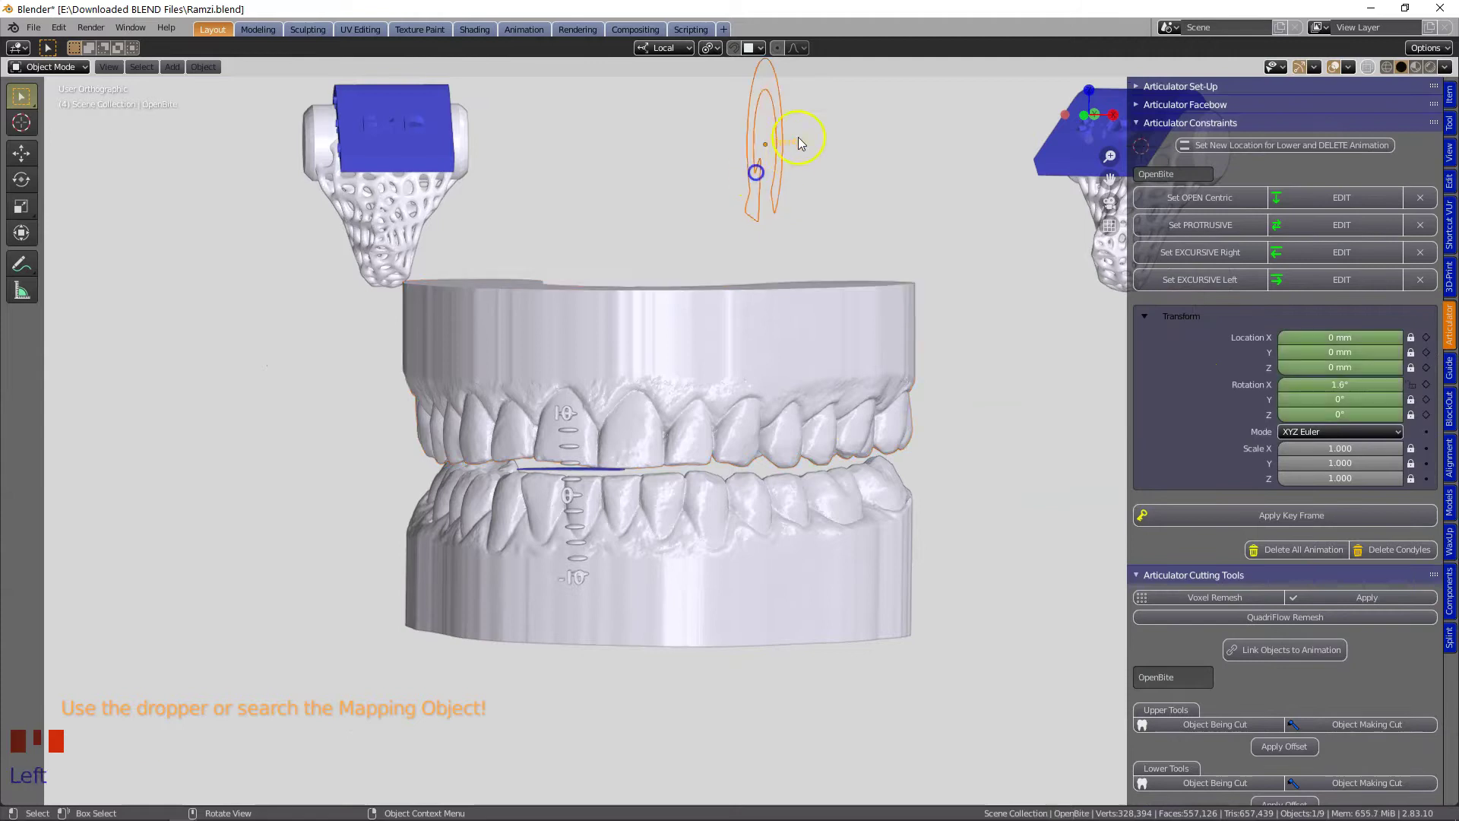
middle_click_drag(862, 262, 841, 254)
left_click(1330, 384)
key("Return")
Check the back-tooth clearance from the side and set the OpenBite control's X rotation to 2.5°.
middle_click_drag(669, 471, 531, 512)
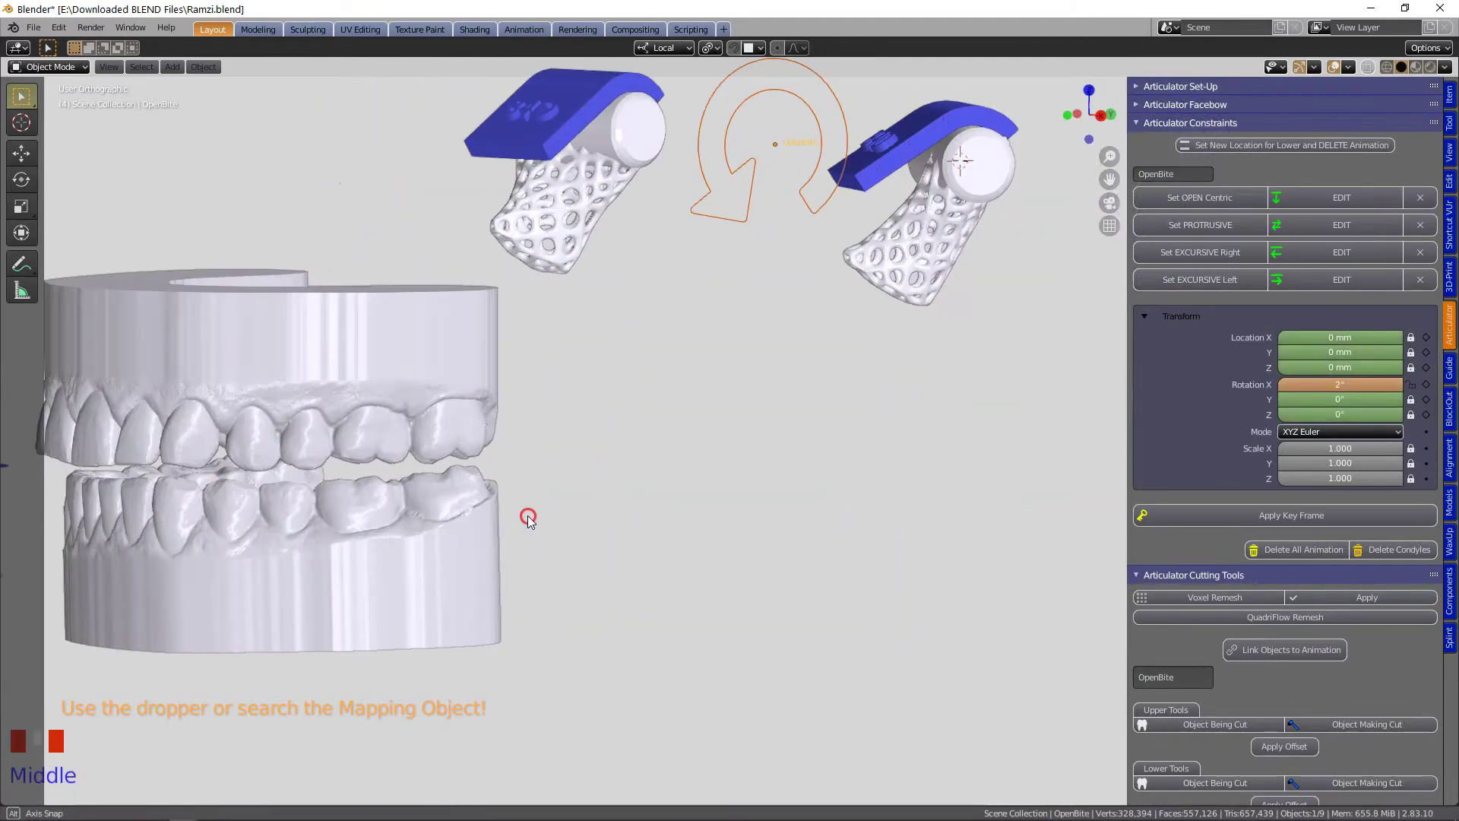
scroll(997, 545, "down", 3)
scroll(997, 544, "up", 4)
middle_click_drag(993, 538, 948, 499)
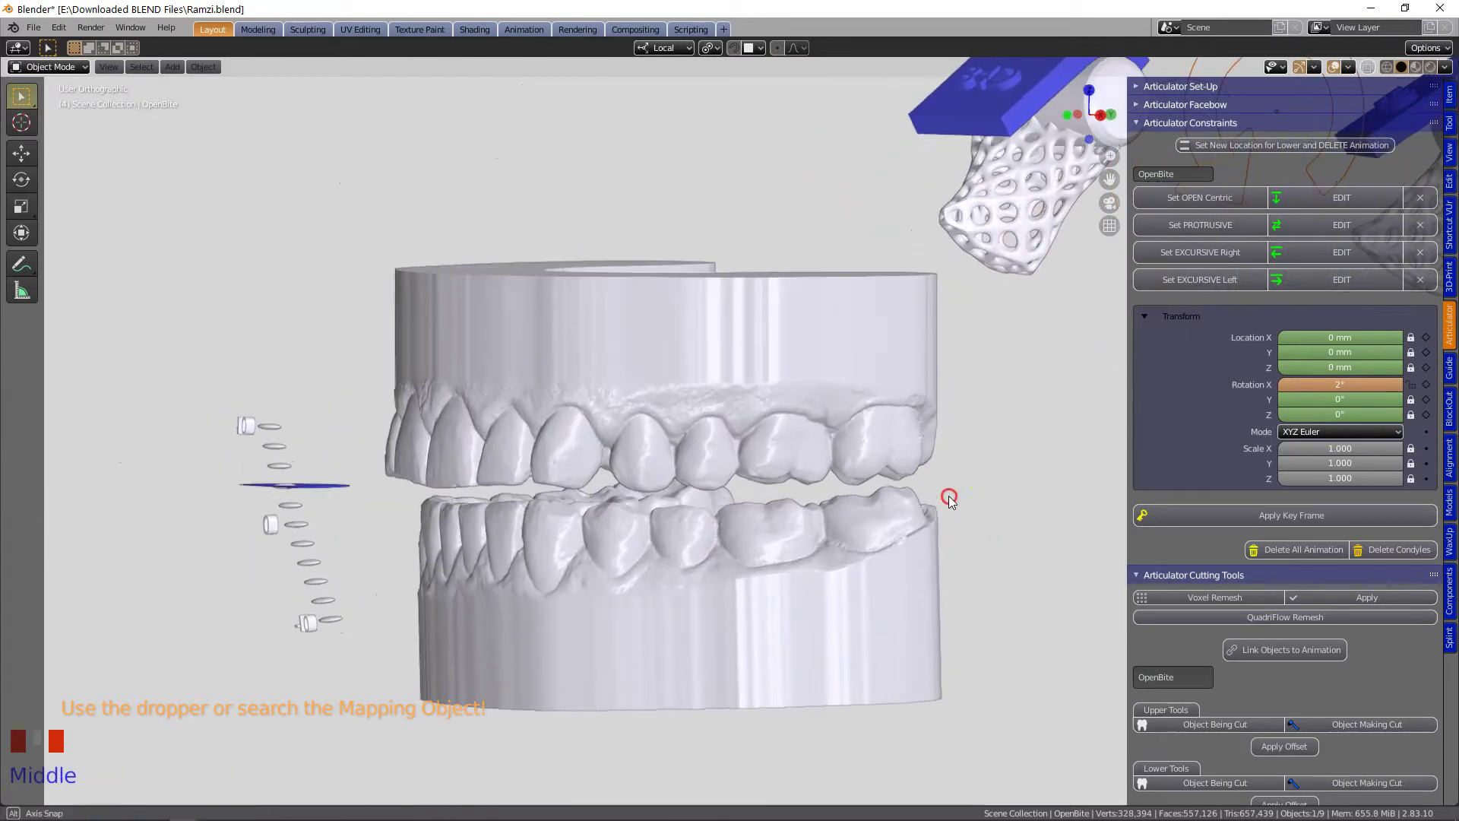
left_click(1340, 384)
key("Return")
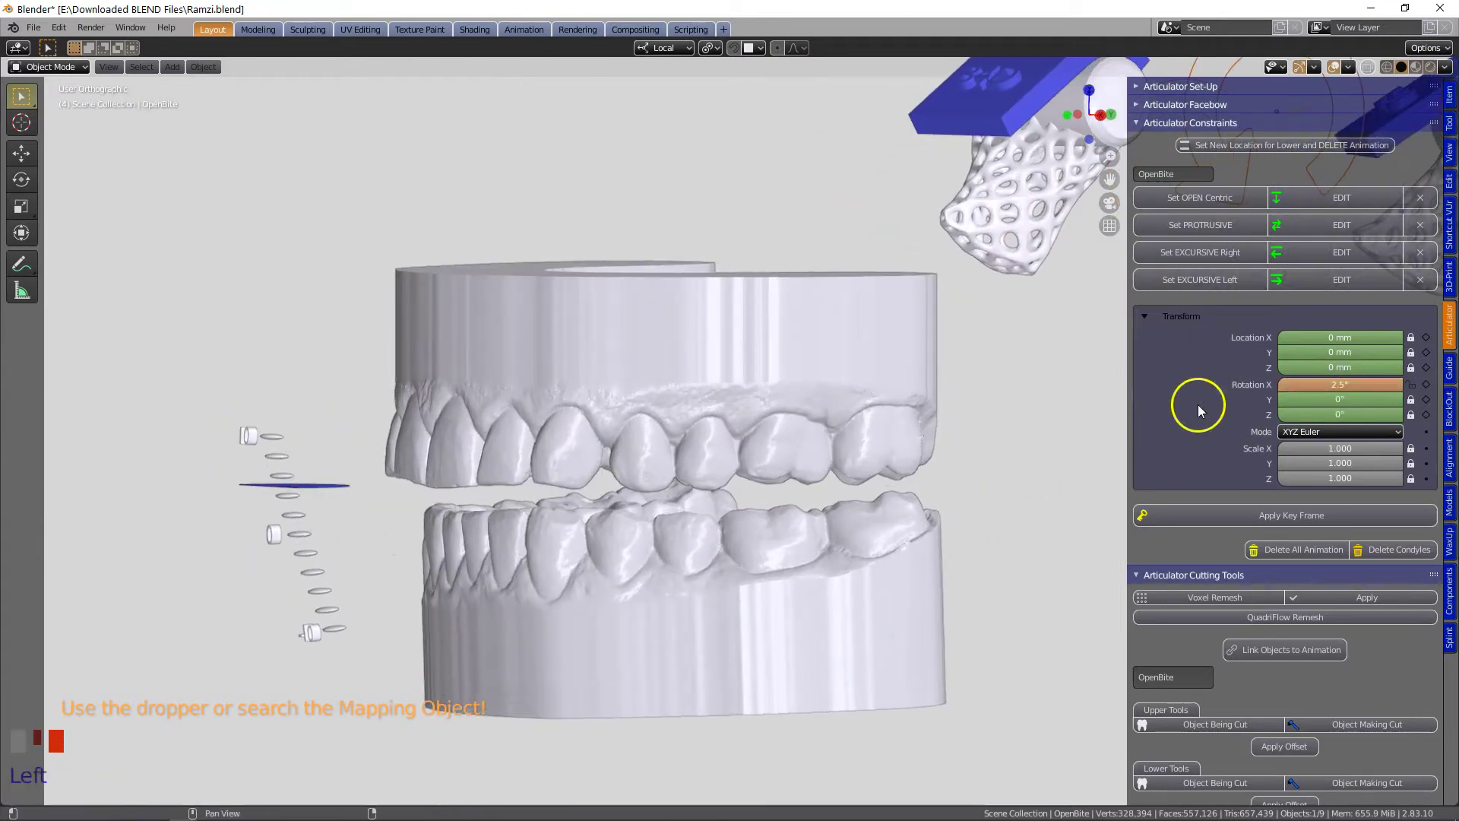
scroll(1194, 425, "down", 2)
scroll(1201, 437, "up", 4)
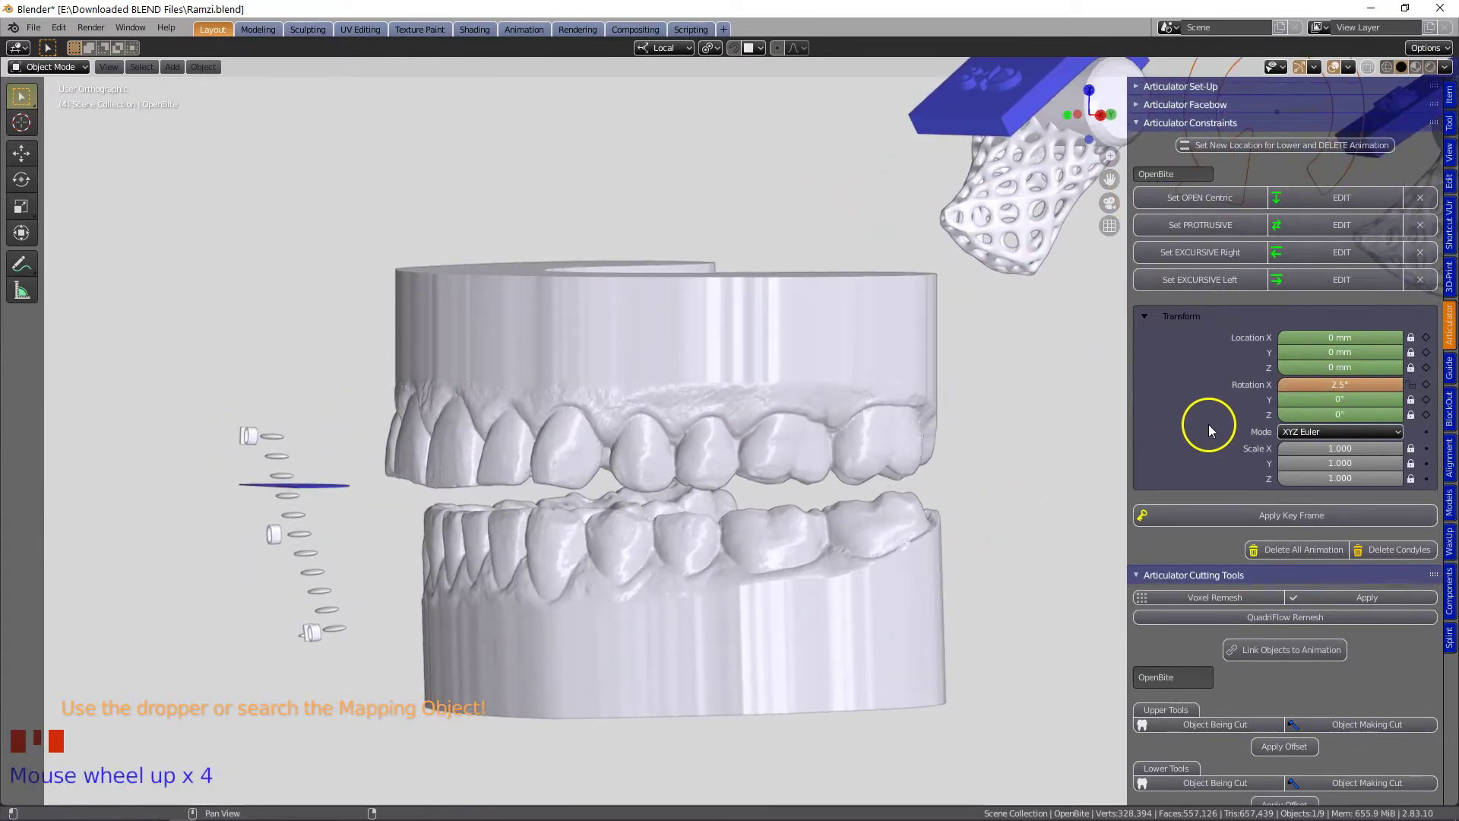
Set the opened position as the new location for the lower model and delete the animation.
left_click(1289, 145)
middle_click_drag(768, 380, 864, 424)
scroll(702, 564, "down", 1)
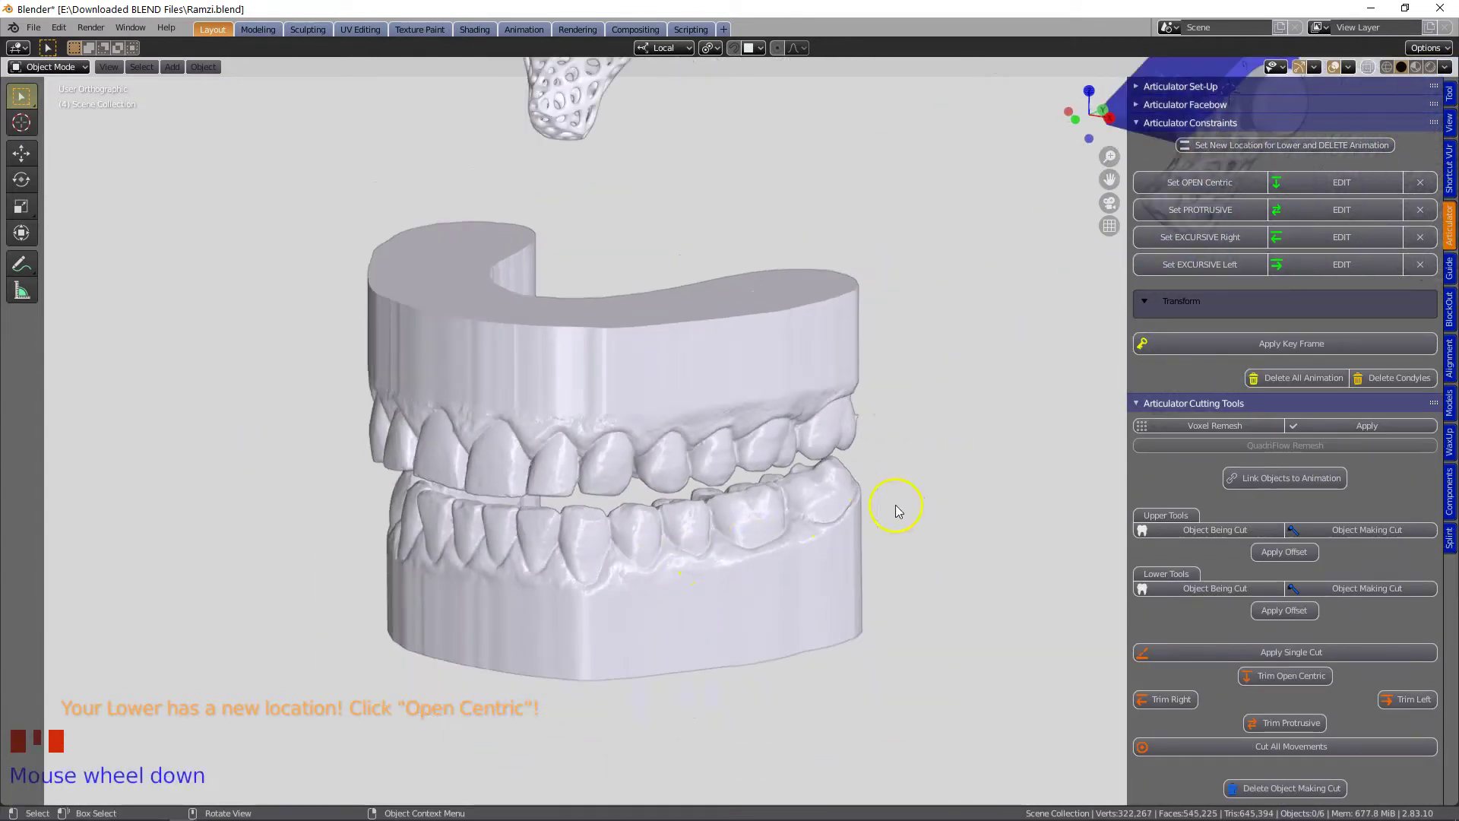
Set the open centric constraint and apply a key frame at 0° X rotation.
scroll(984, 310, "down", 1)
middle_click_drag(985, 310, 976, 287)
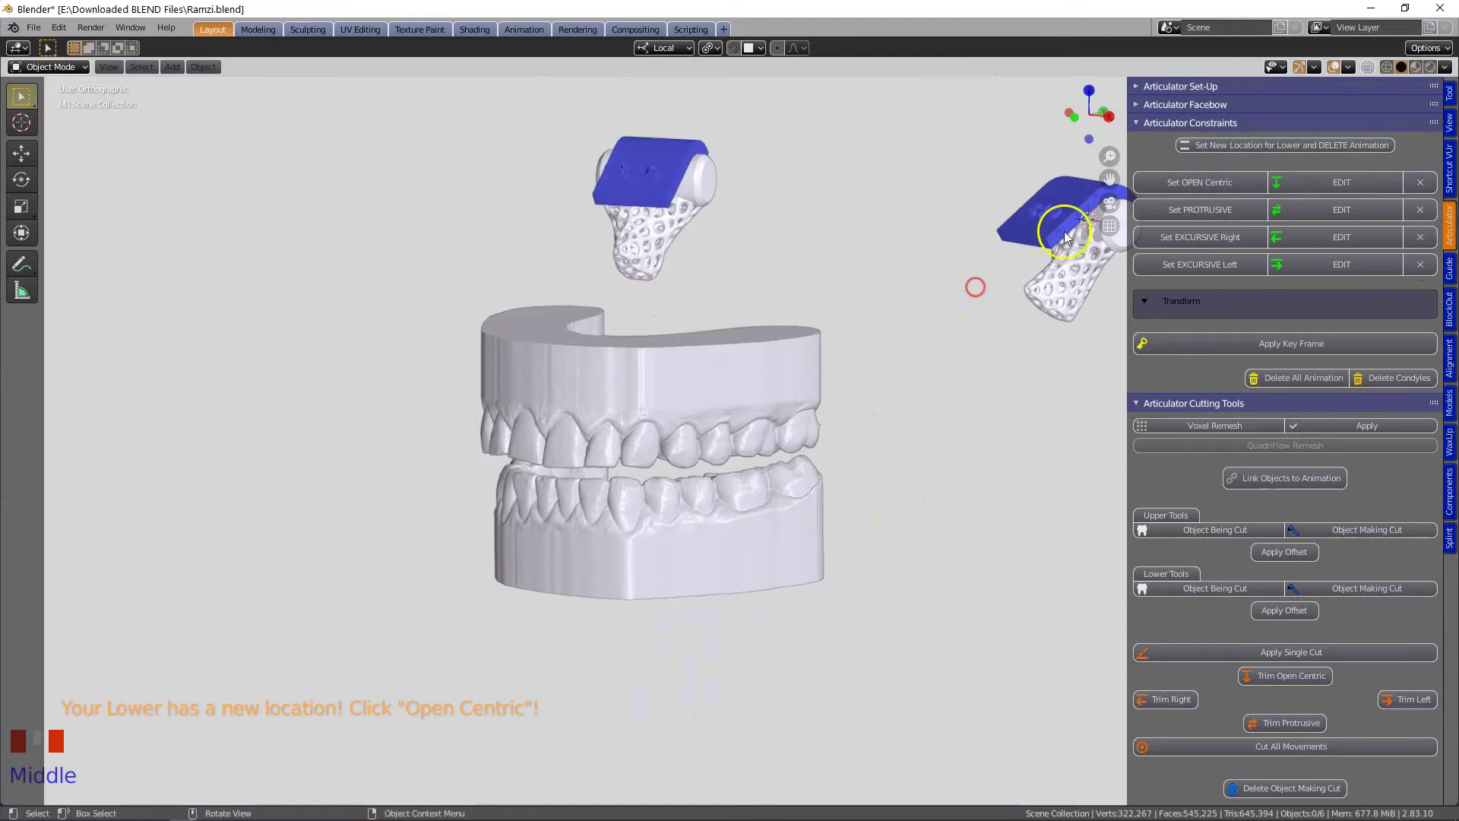
left_click(1203, 183)
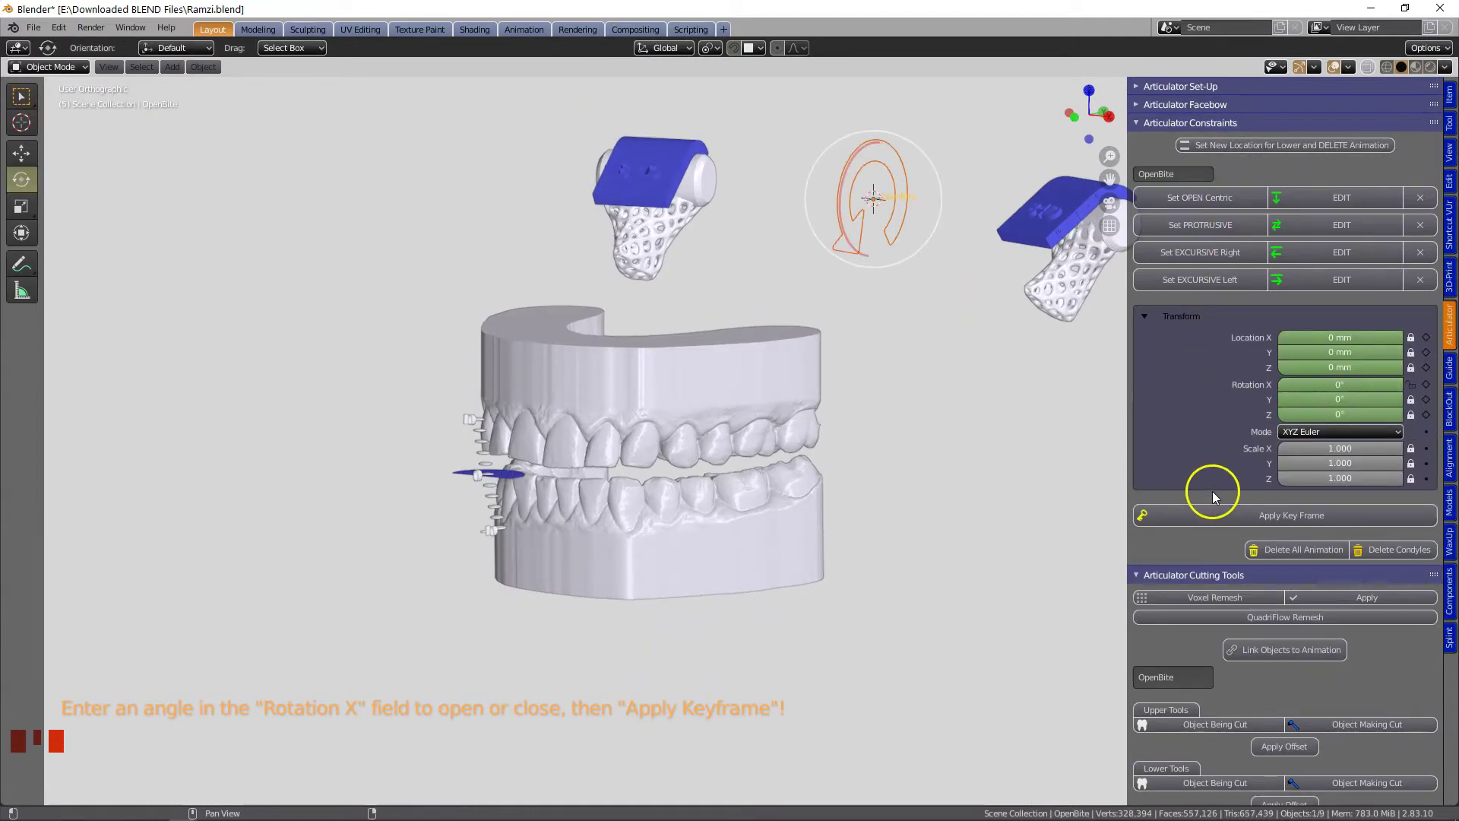
left_click(1292, 516)
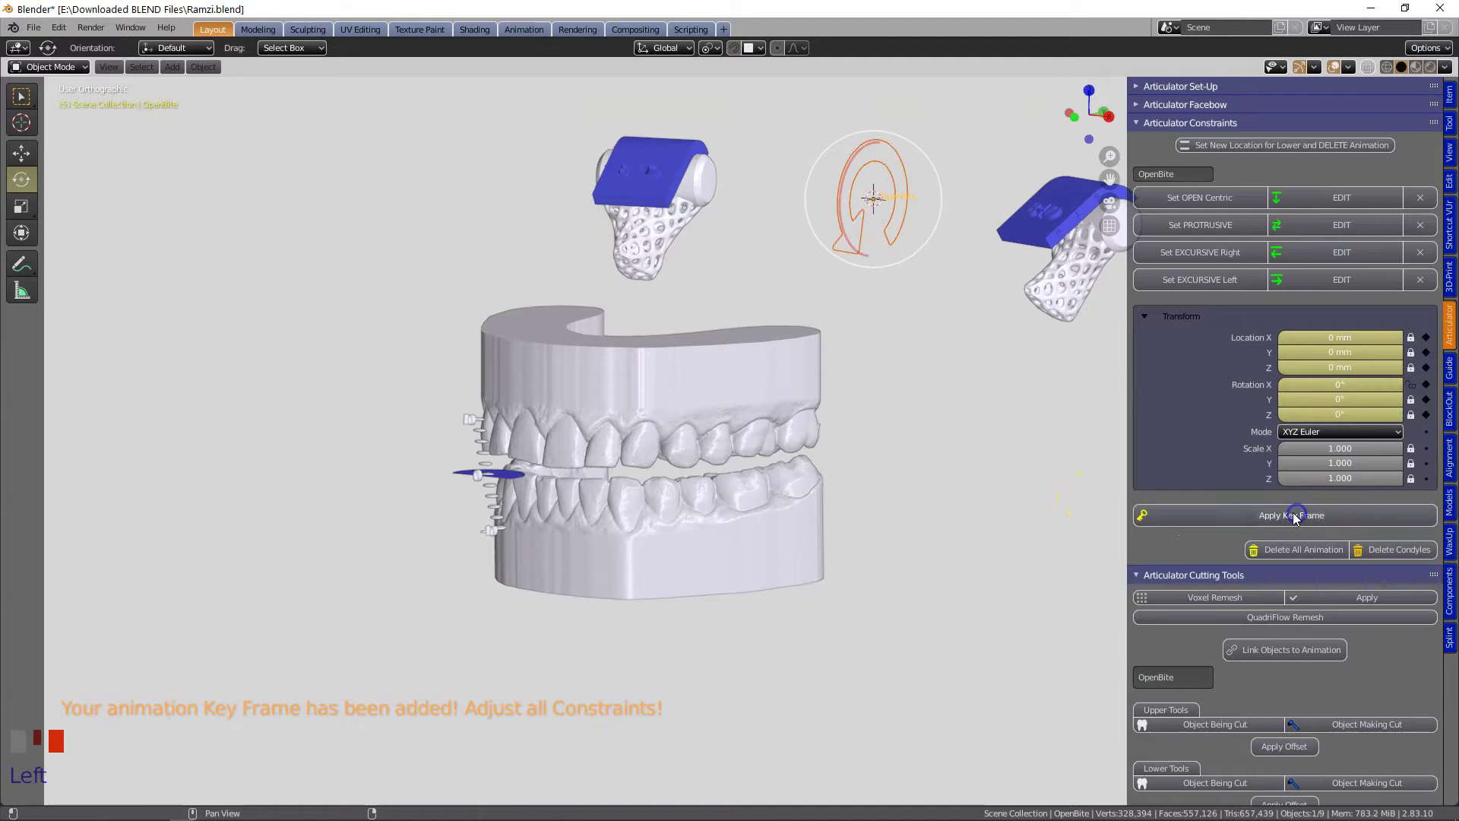
Set the protrusive constraint, slide it forward to about -5.63 mm in Y and -3.66 mm in Z, and apply a key frame.
left_click(1214, 225)
left_click_drag(905, 159, 880, 190)
middle_click_drag(679, 385, 700, 444)
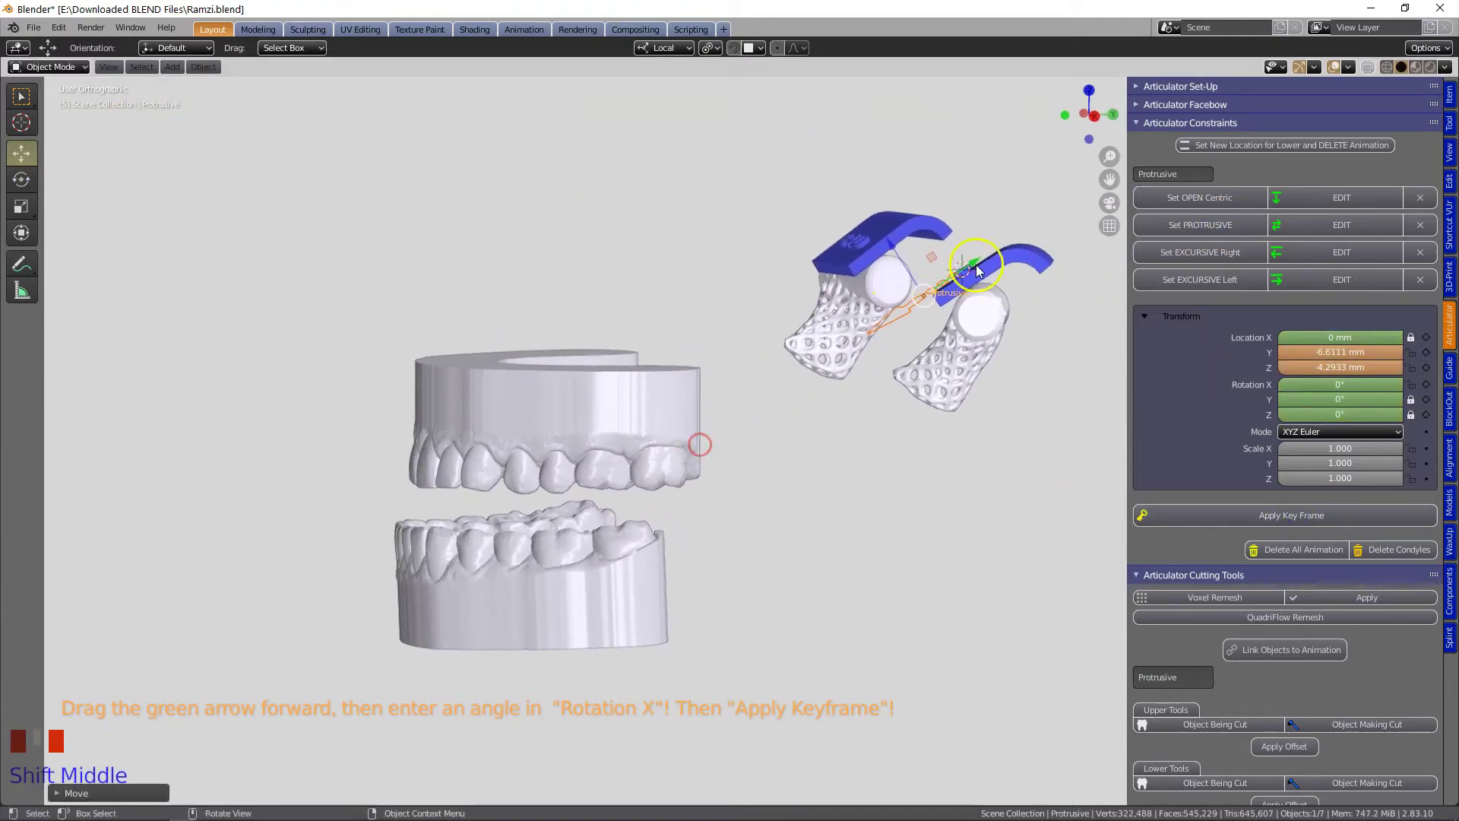
middle_click_drag(501, 505, 485, 479, "shift")
left_click_drag(977, 217, 1006, 198)
scroll(706, 544, "down", 2)
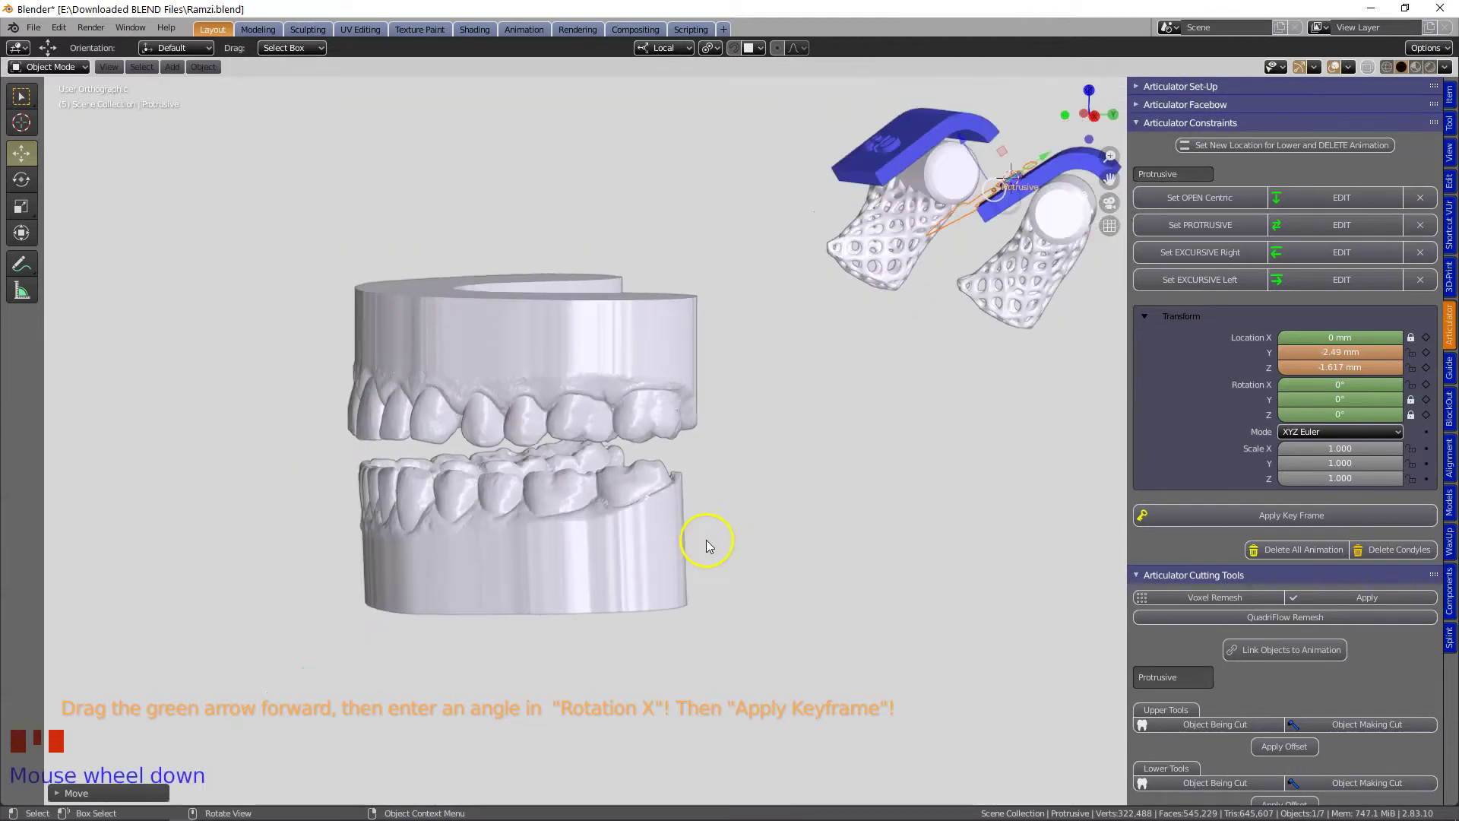
middle_click_drag(707, 544, 403, 583, "shift")
left_click_drag(1016, 171, 473, 479)
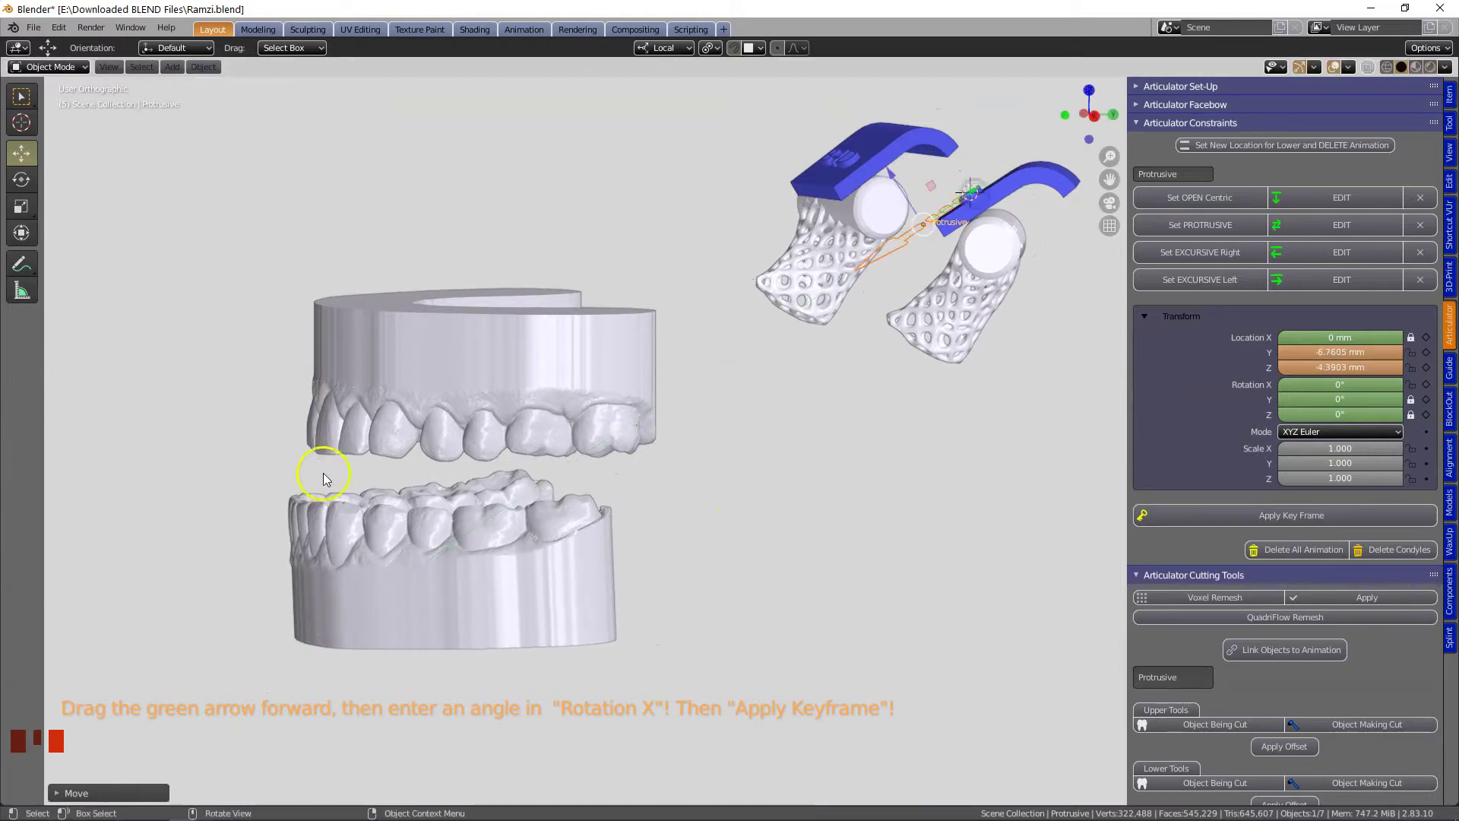
left_click_drag(974, 201, 1110, 125)
left_click(1243, 520)
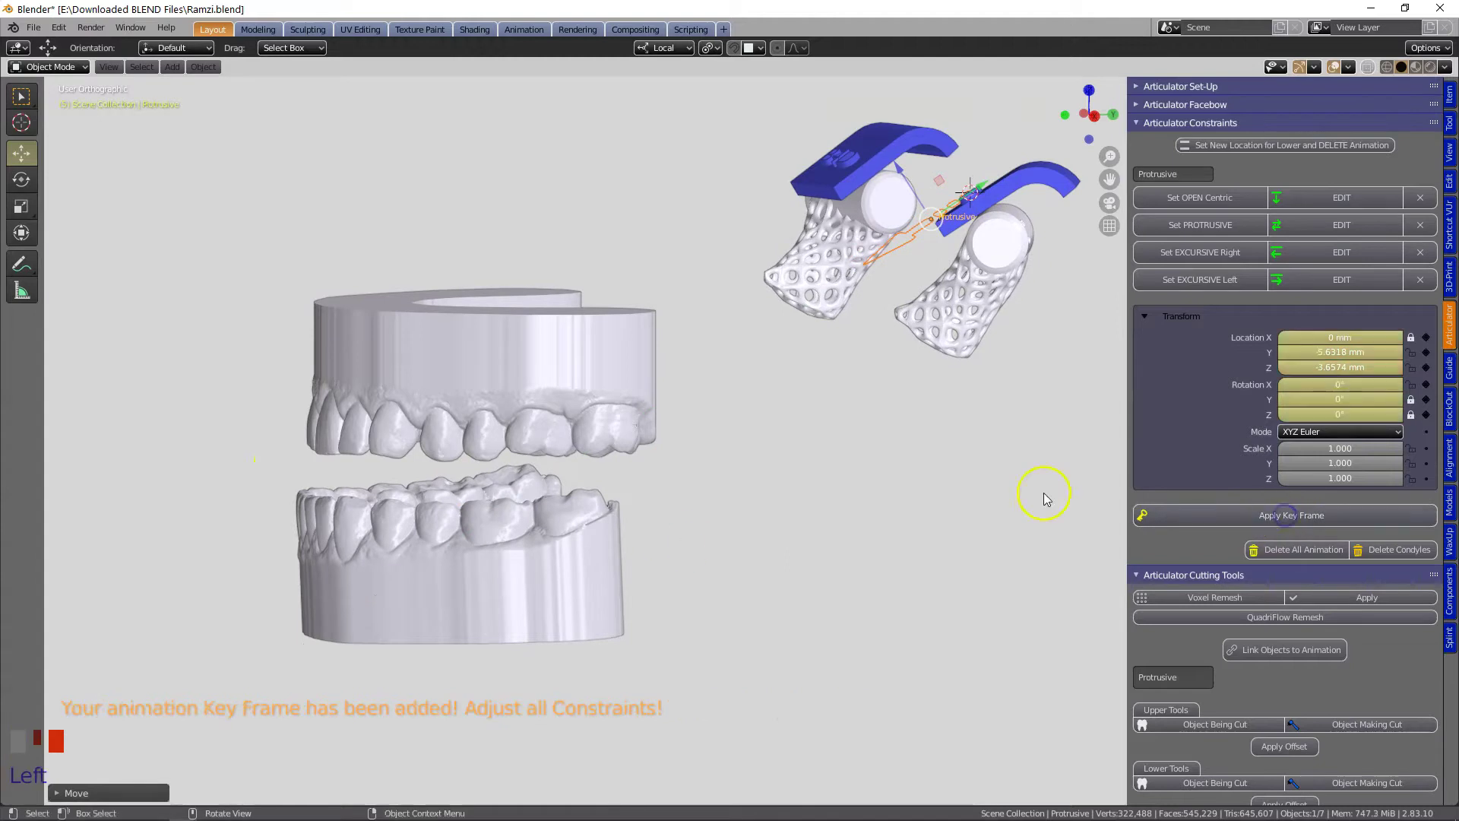
Set the right excursive constraint with an X location of -1 mm and a Z rotation of about -2.8°.
left_click(1201, 251)
middle_click_drag(949, 398, 734, 414, "shift")
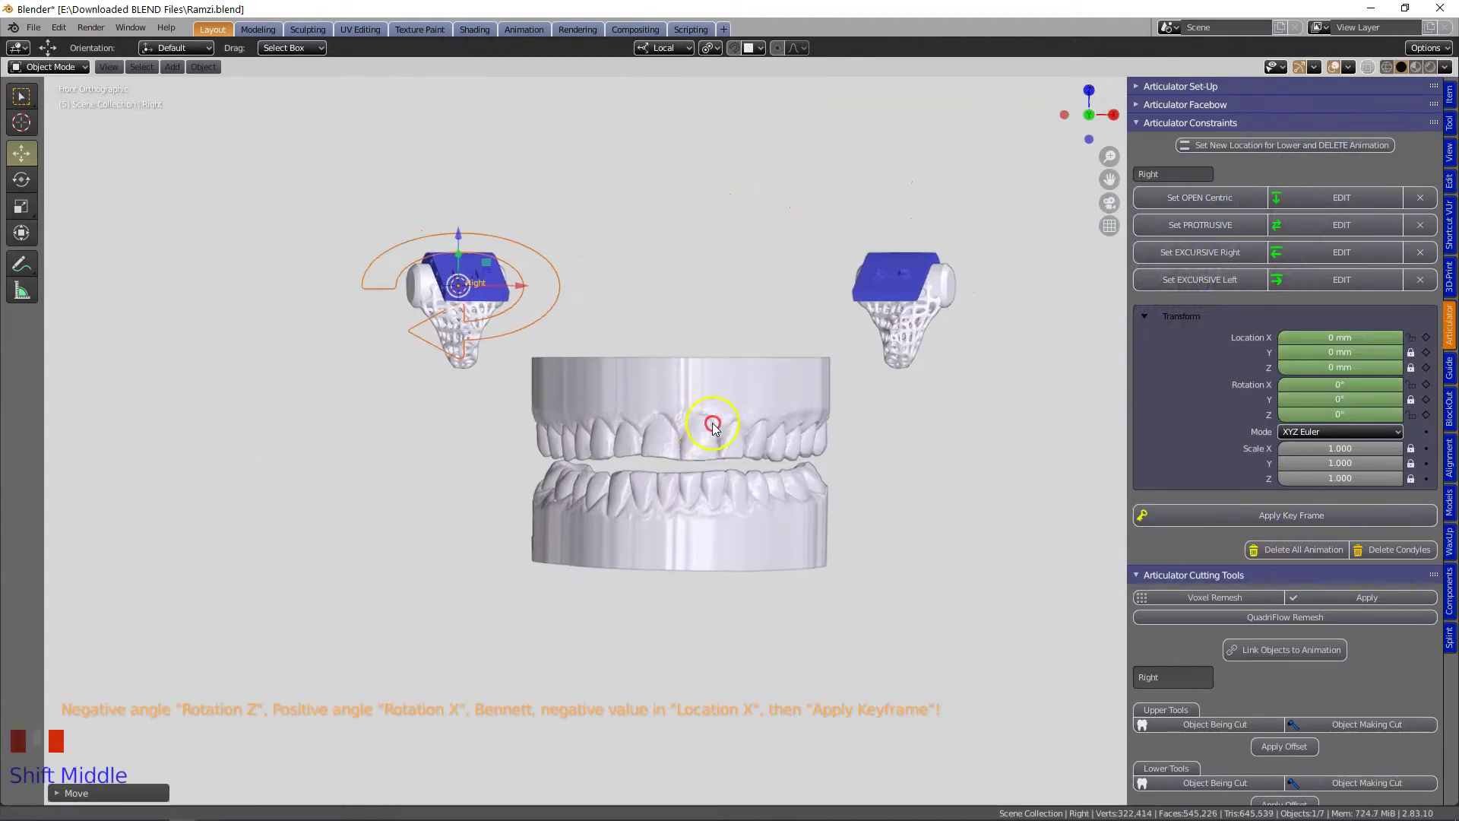
left_click(1332, 336)
type("-1")
key("Return")
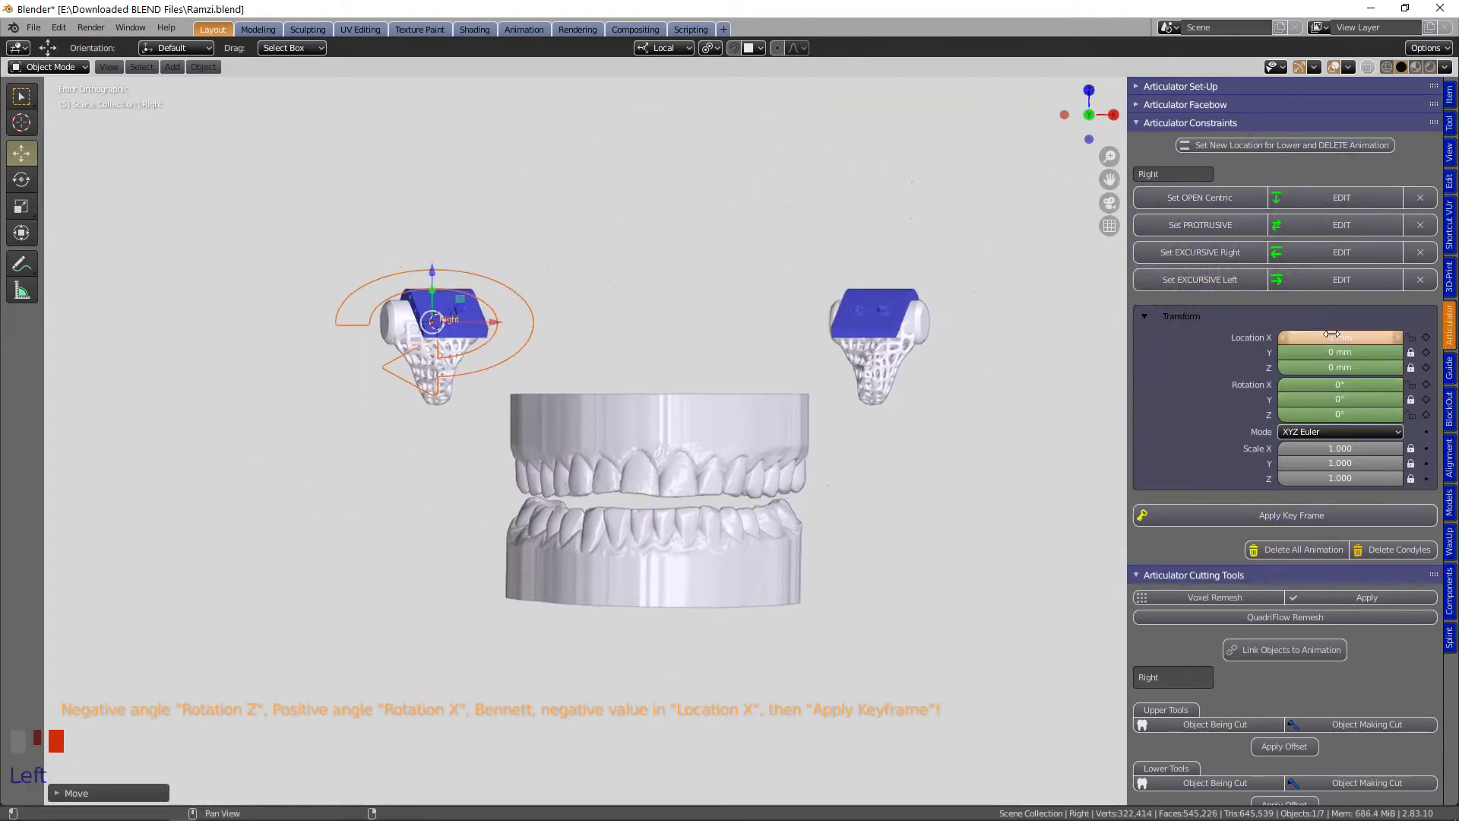
left_click_drag(1342, 414, 1323, 432)
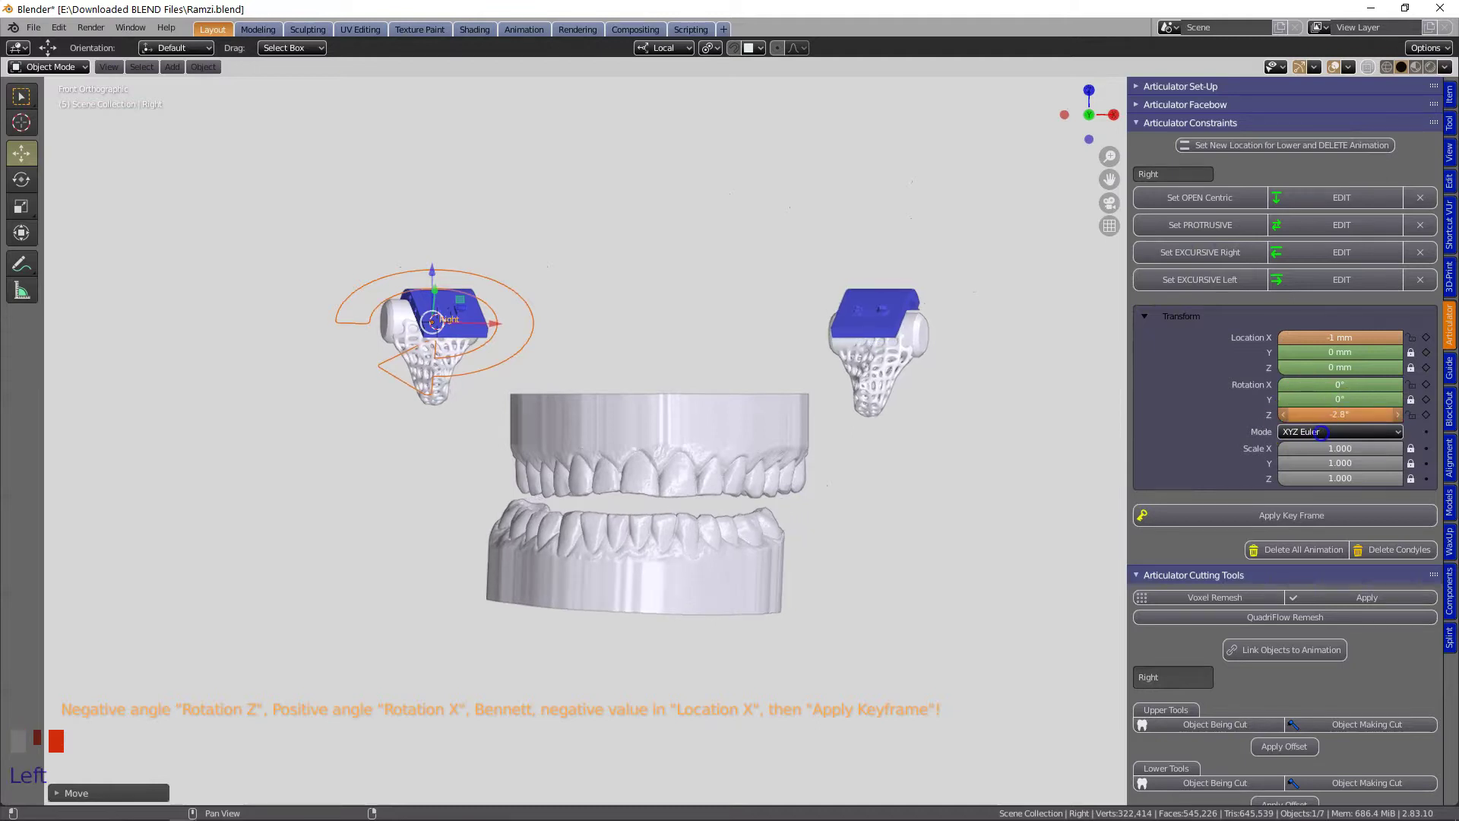
Check the right excursion, fine-tune its Z rotation and apply a key frame.
middle_click_drag(554, 586, 557, 593)
scroll(524, 574, "up", 3)
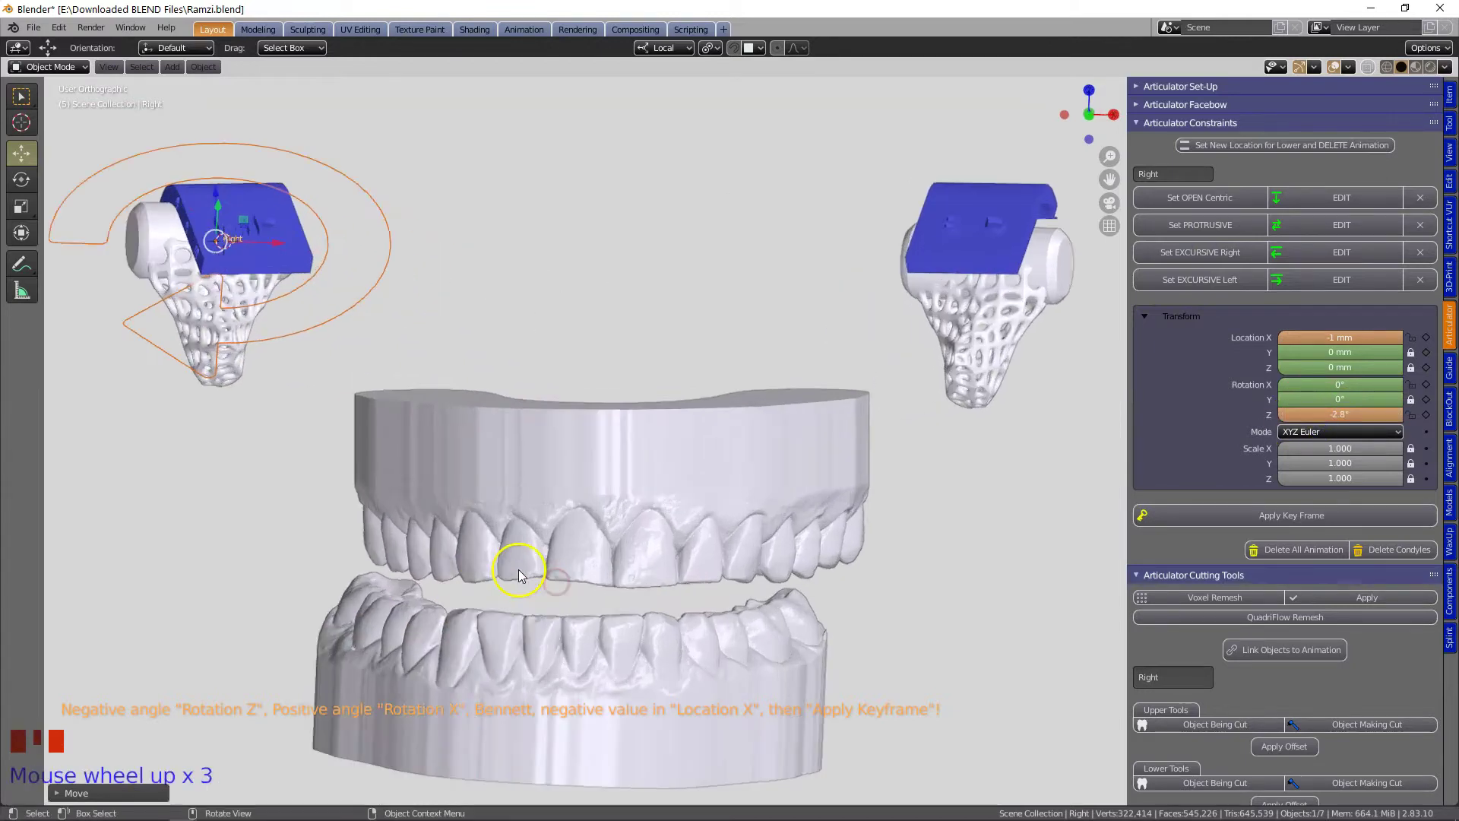
scroll(525, 574, "down", 2)
left_click(1287, 414)
left_click(1269, 515)
Set the left excursive constraint with an X location of 1 mm and a Z rotation of about 4.4°, and apply a key frame.
left_click(1220, 281)
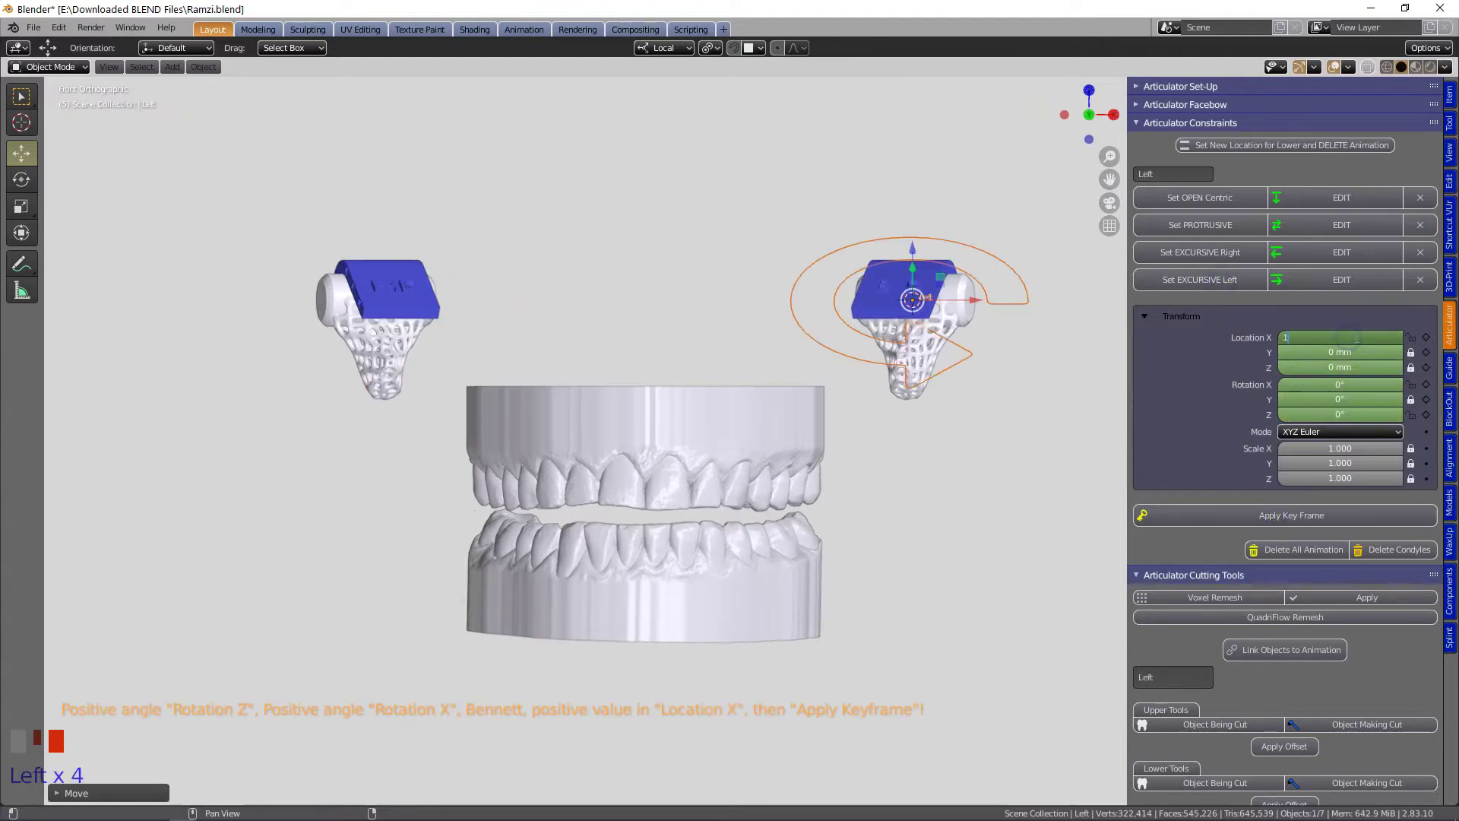
key("Return")
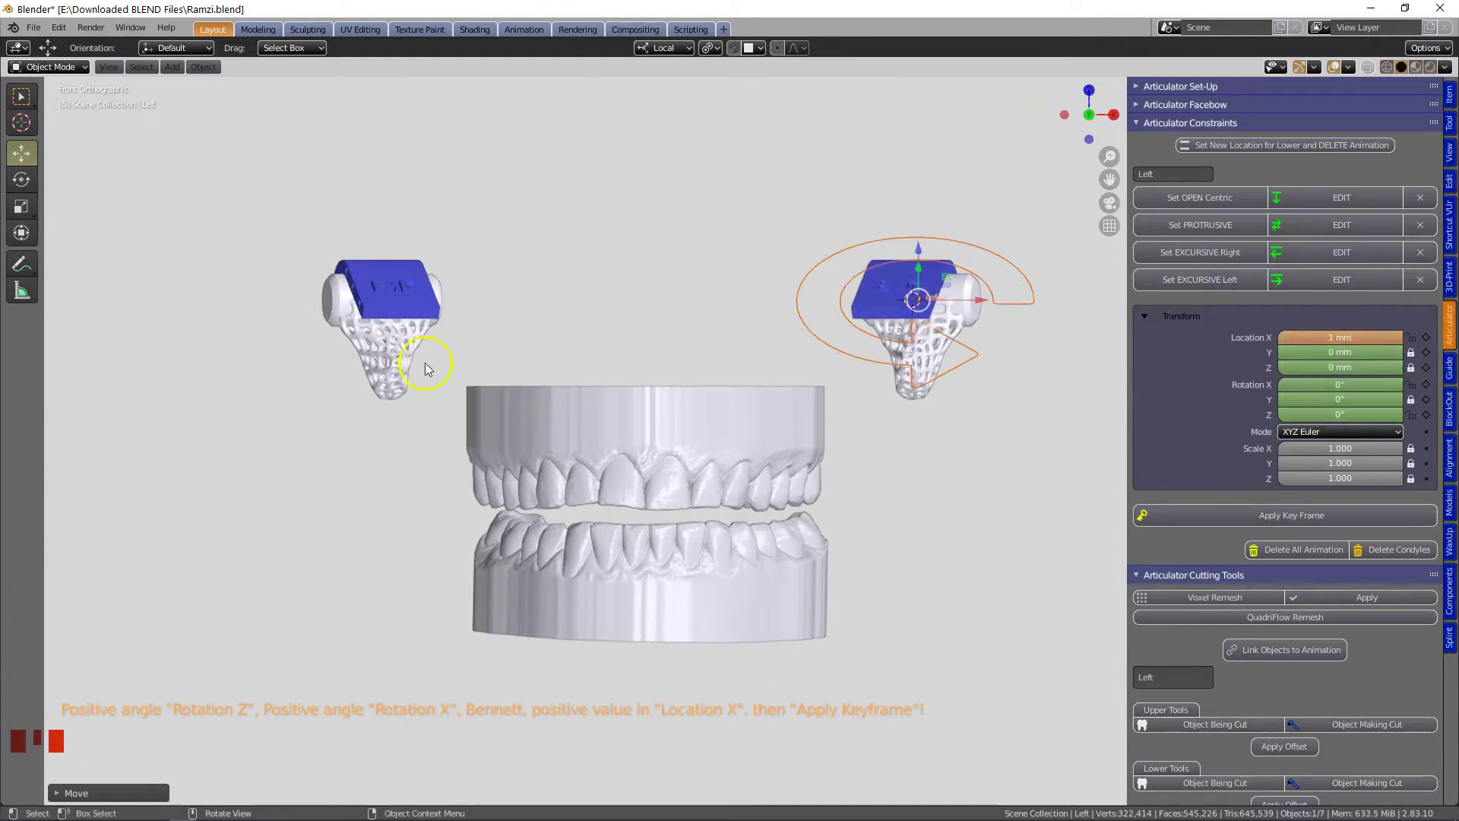
left_click_drag(1293, 414, 1378, 412)
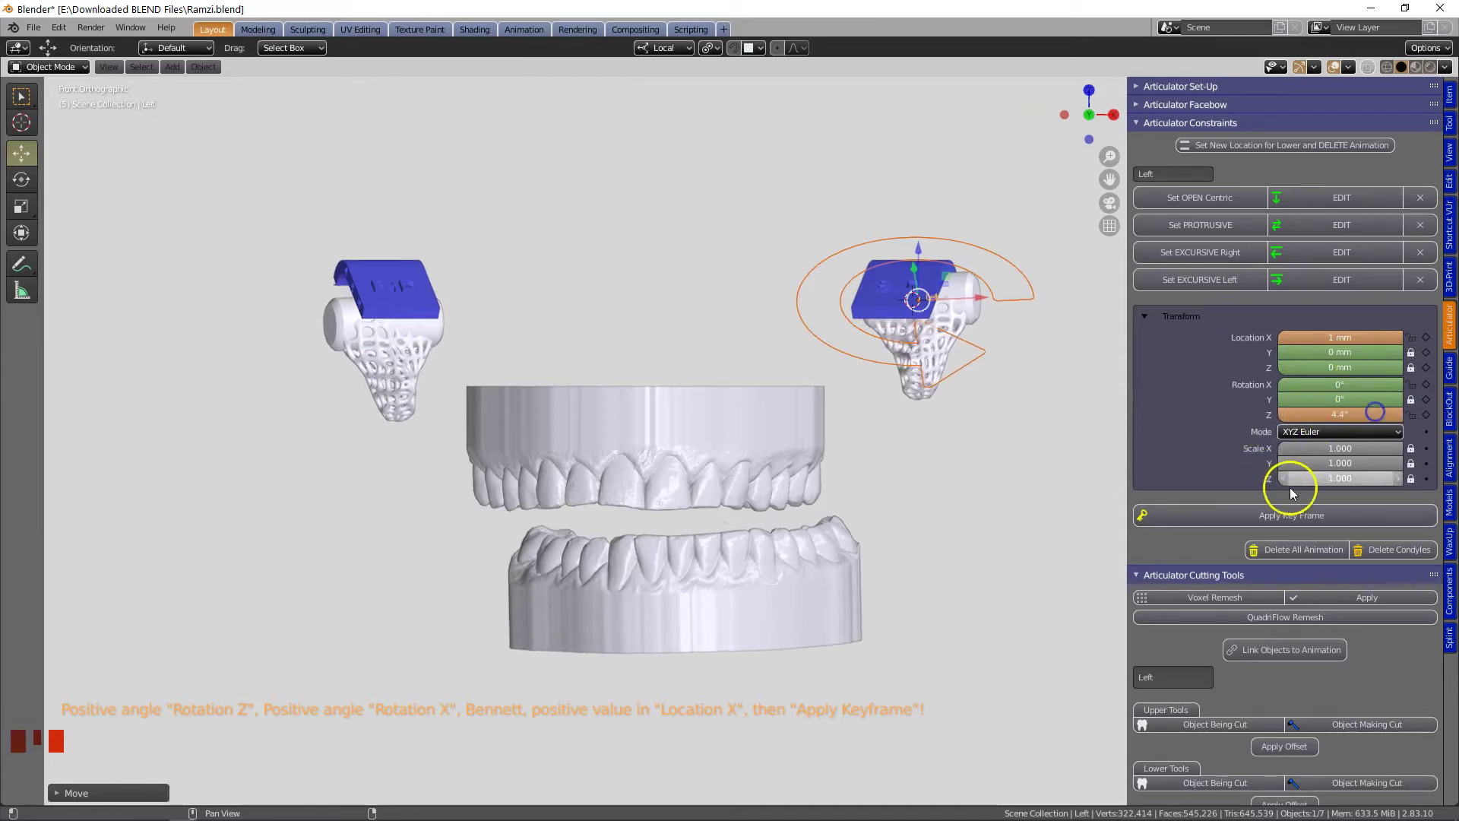
left_click(1311, 518)
Play the protrusive, right and left excursive movements to check them, and return the protrusive animation to its start.
left_click(1143, 124)
scroll(1270, 456, "down", 7)
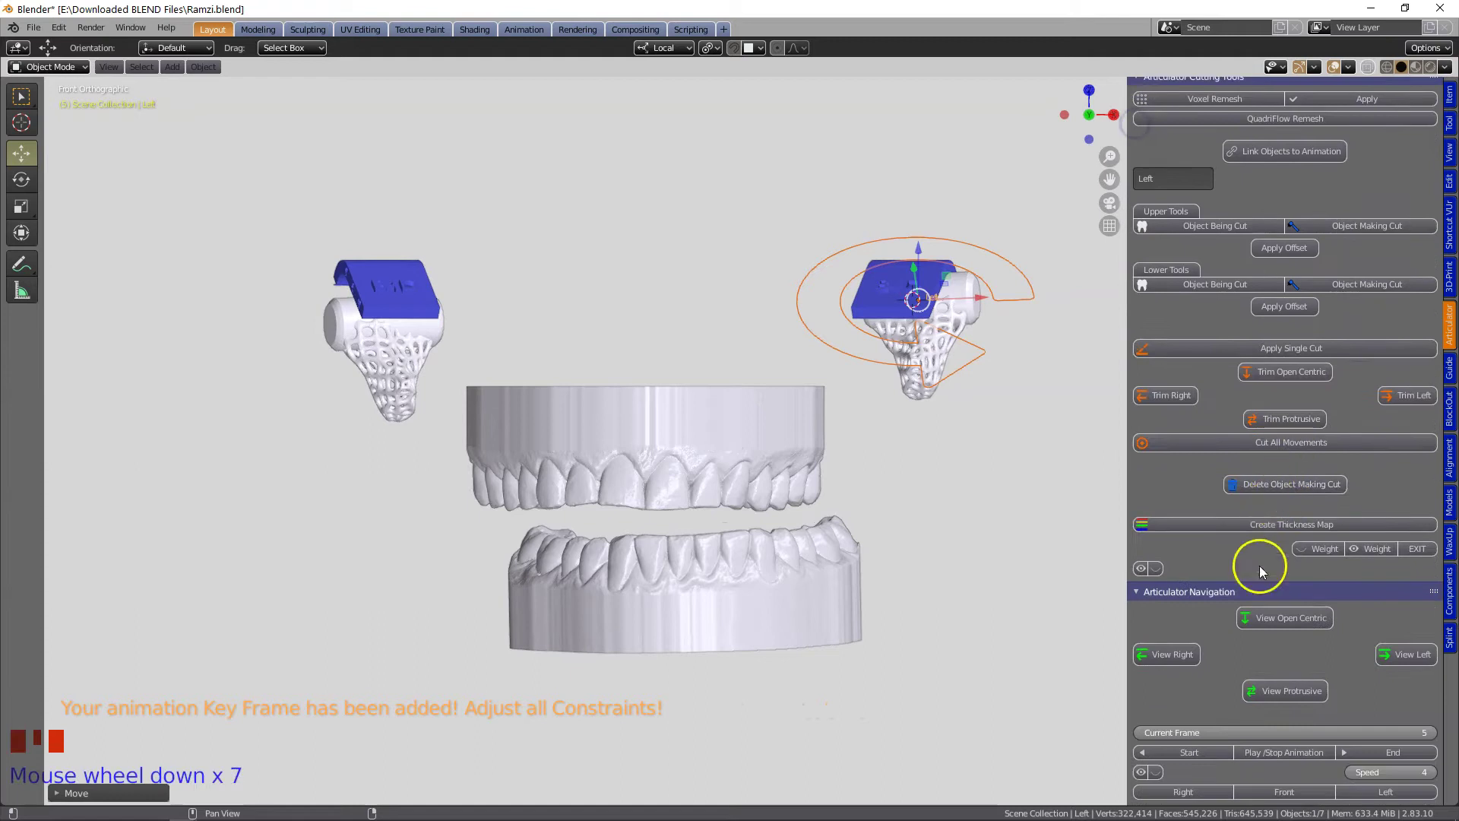
left_click(1275, 692)
left_click(1255, 752)
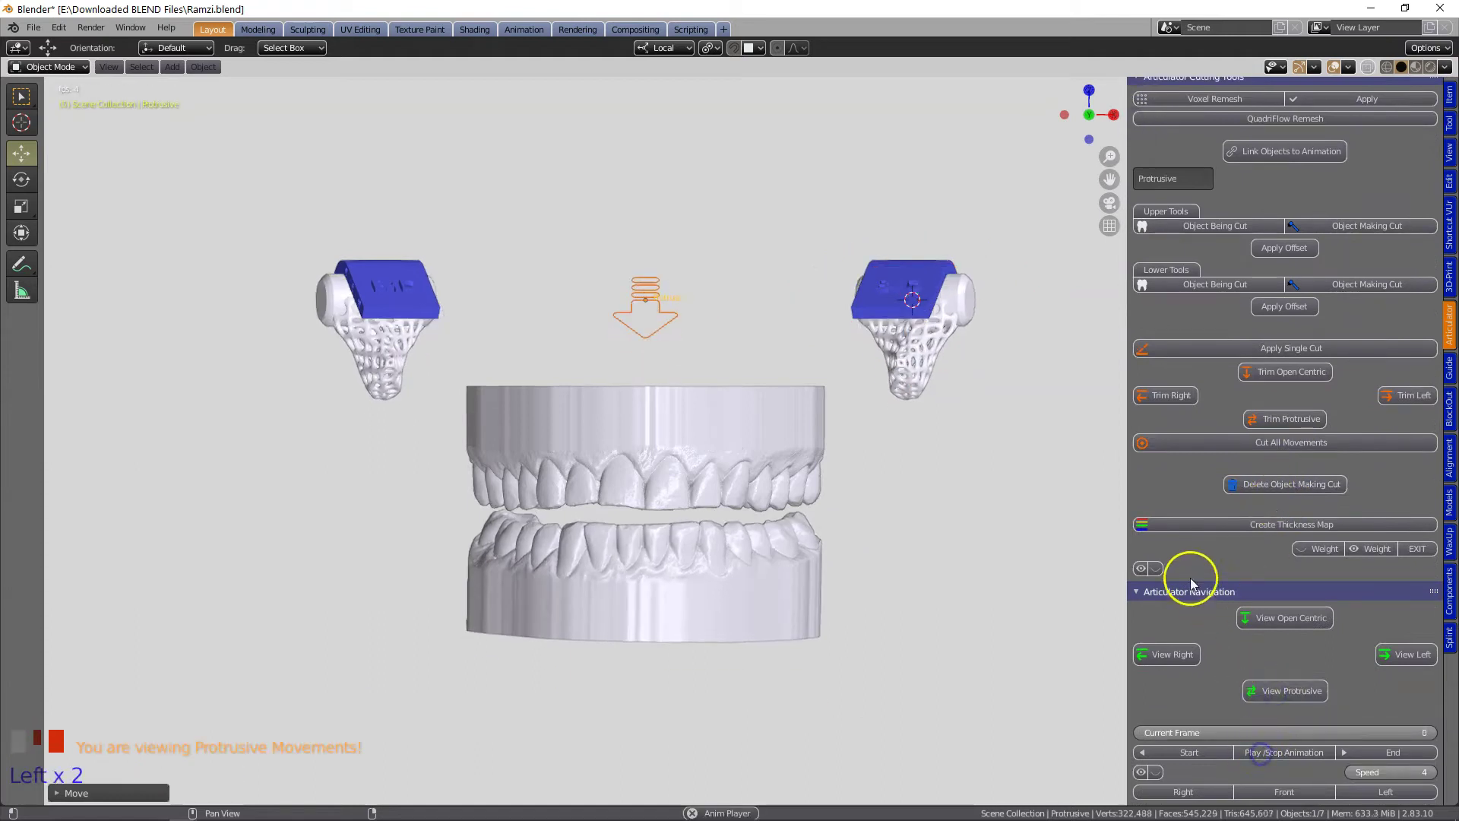
left_click(1169, 656)
left_click(1405, 652)
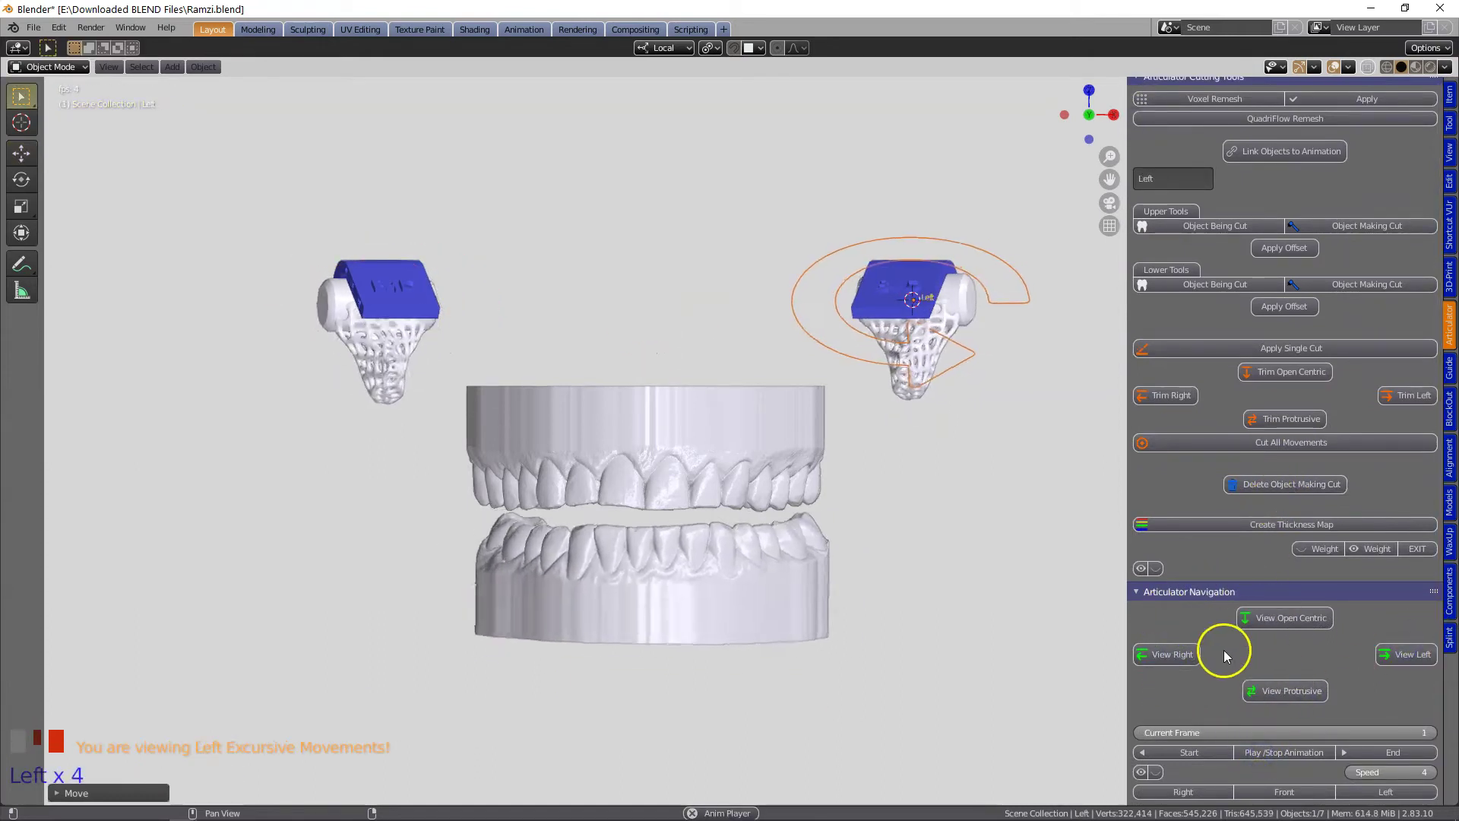
left_click(1280, 692)
left_click(1286, 752)
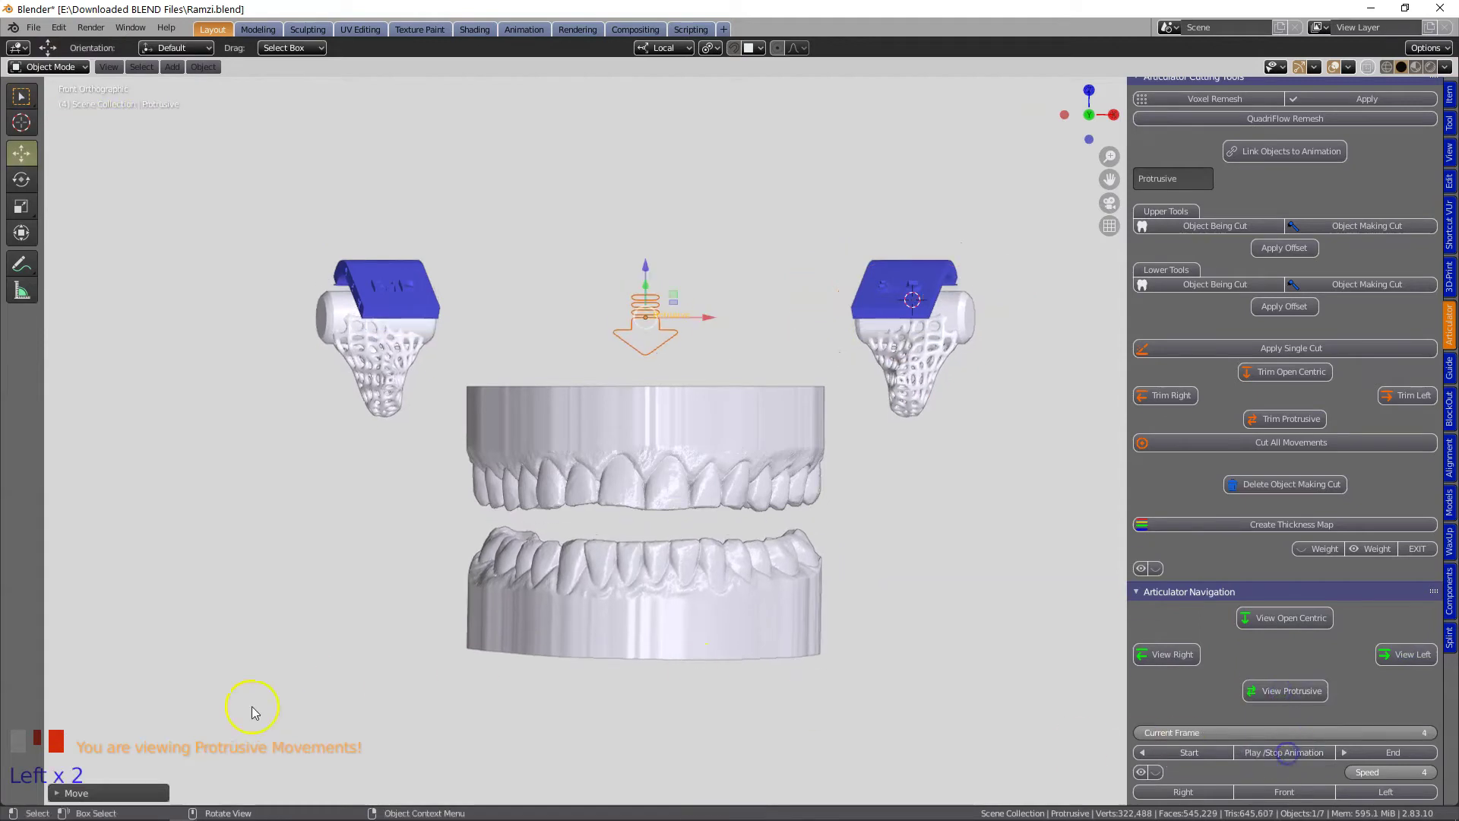
left_click(1186, 753)
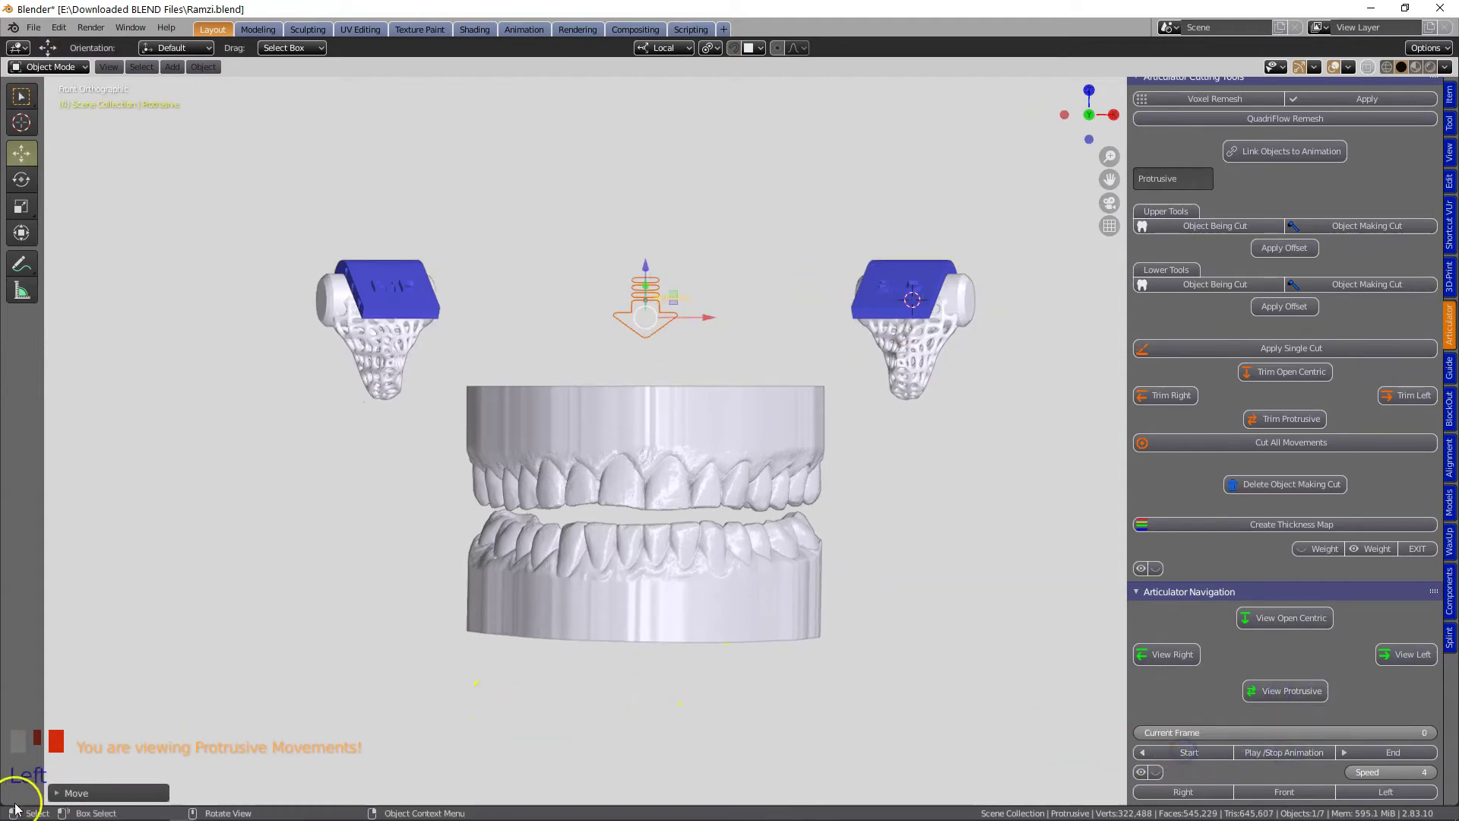
Open a timeline area below the 3D view, move the playhead to frame 1 and reduce the area to a narrow strip.
left_click_drag(4, 801, 201, 580)
left_click(201, 580)
left_click_drag(830, 706, 726, 707)
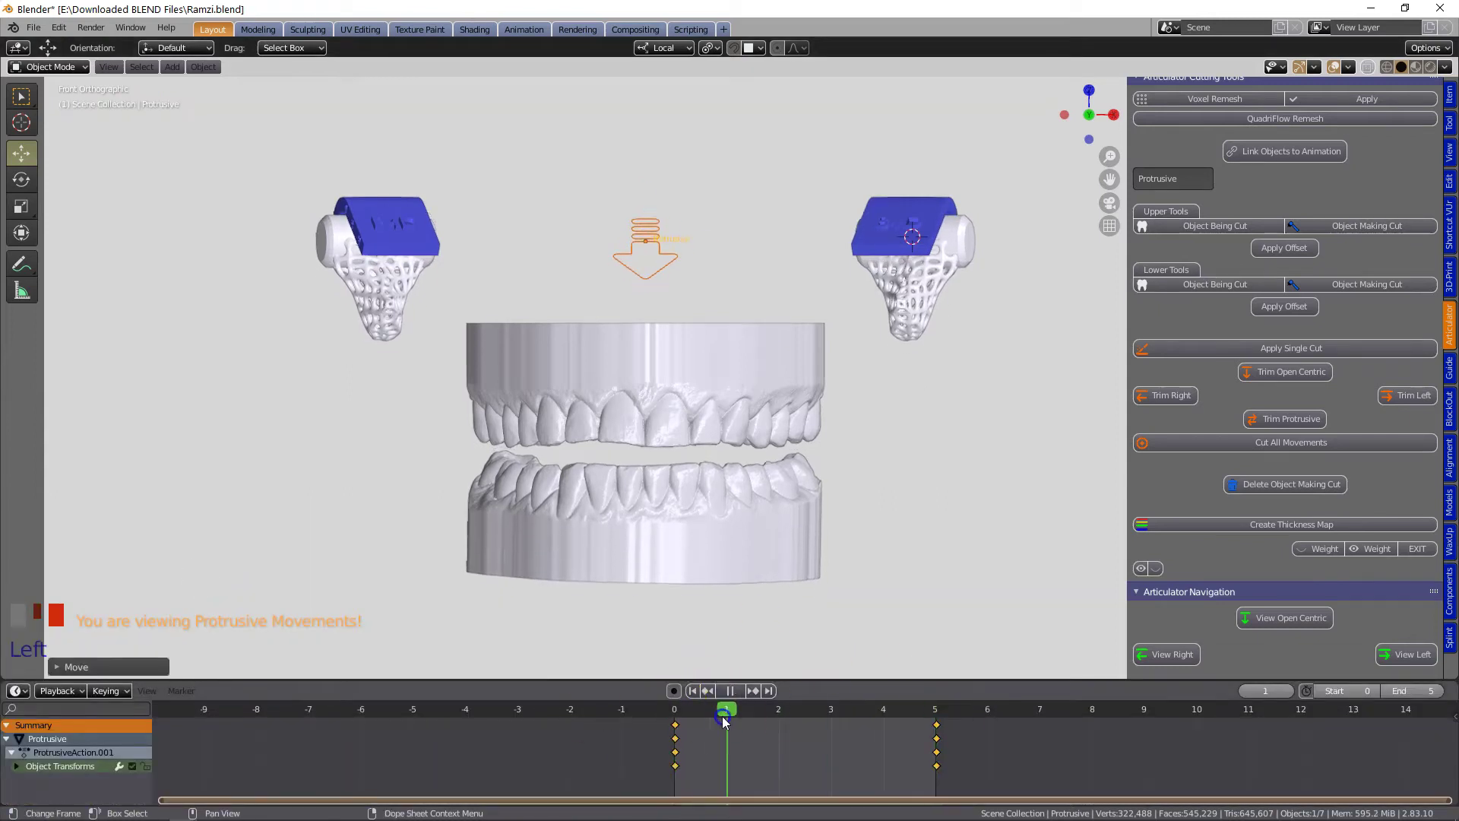
left_click_drag(806, 679, 803, 746)
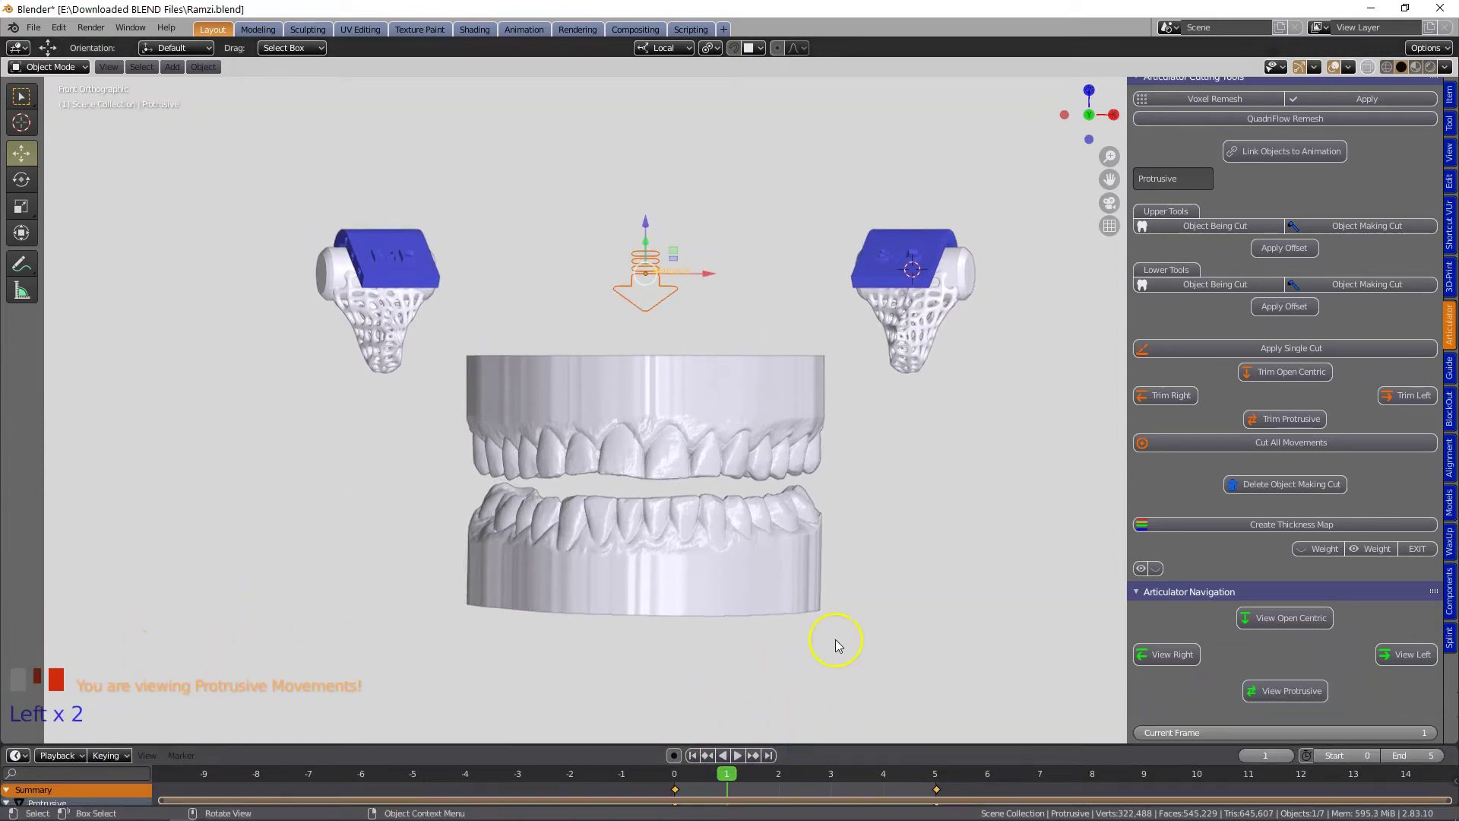
Open the BlockOut module and assign the upper and lower names to their respective dental models.
mouse_move(791, 494)
middle_mouse_down()
mouse_move(743, 494)
mouse_move(771, 501)
middle_mouse_up()
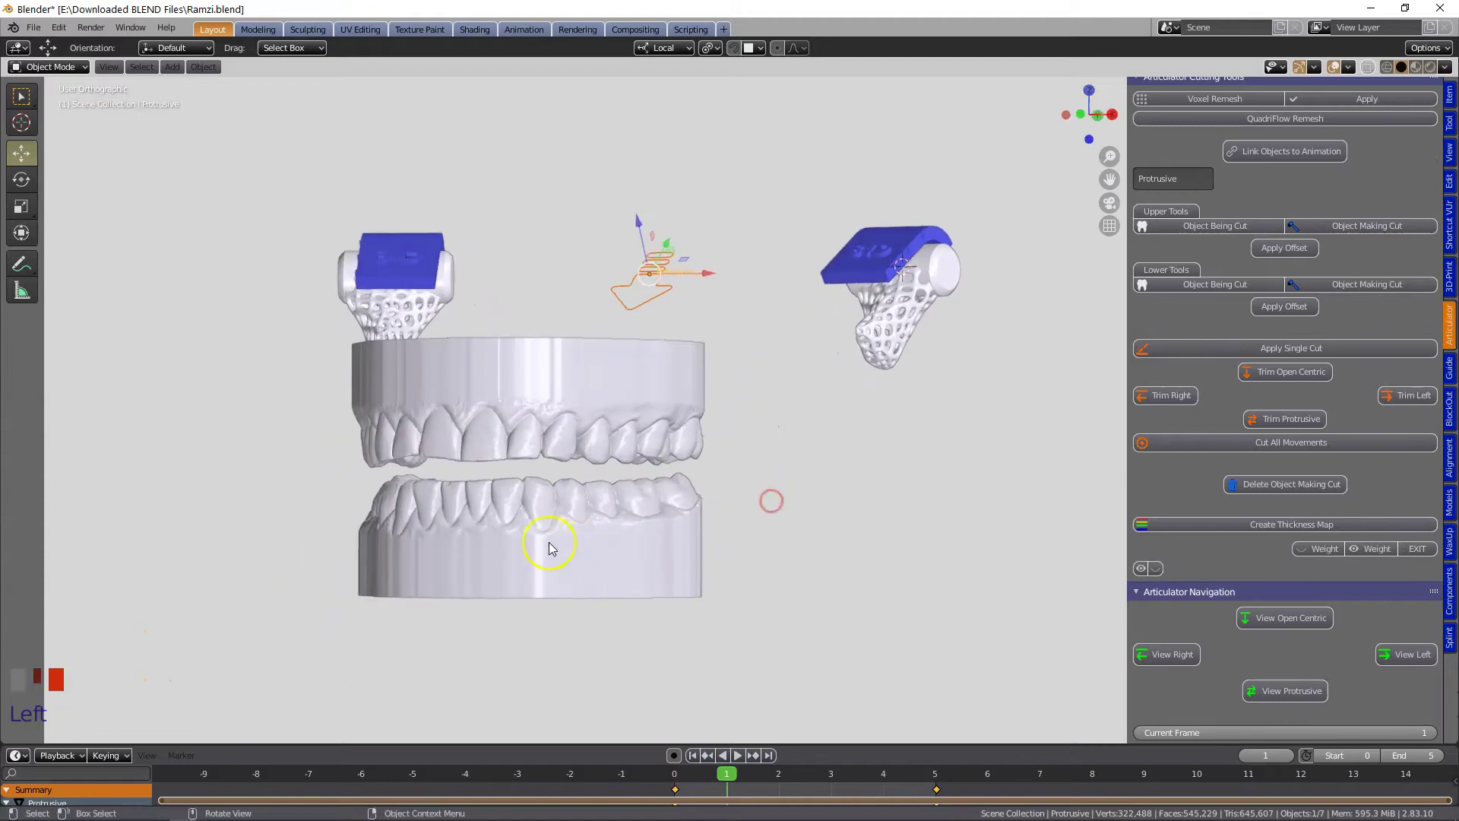
left_click(552, 549)
scroll(552, 549, "up", 2)
middle_click_drag(552, 549, 827, 462, "shift")
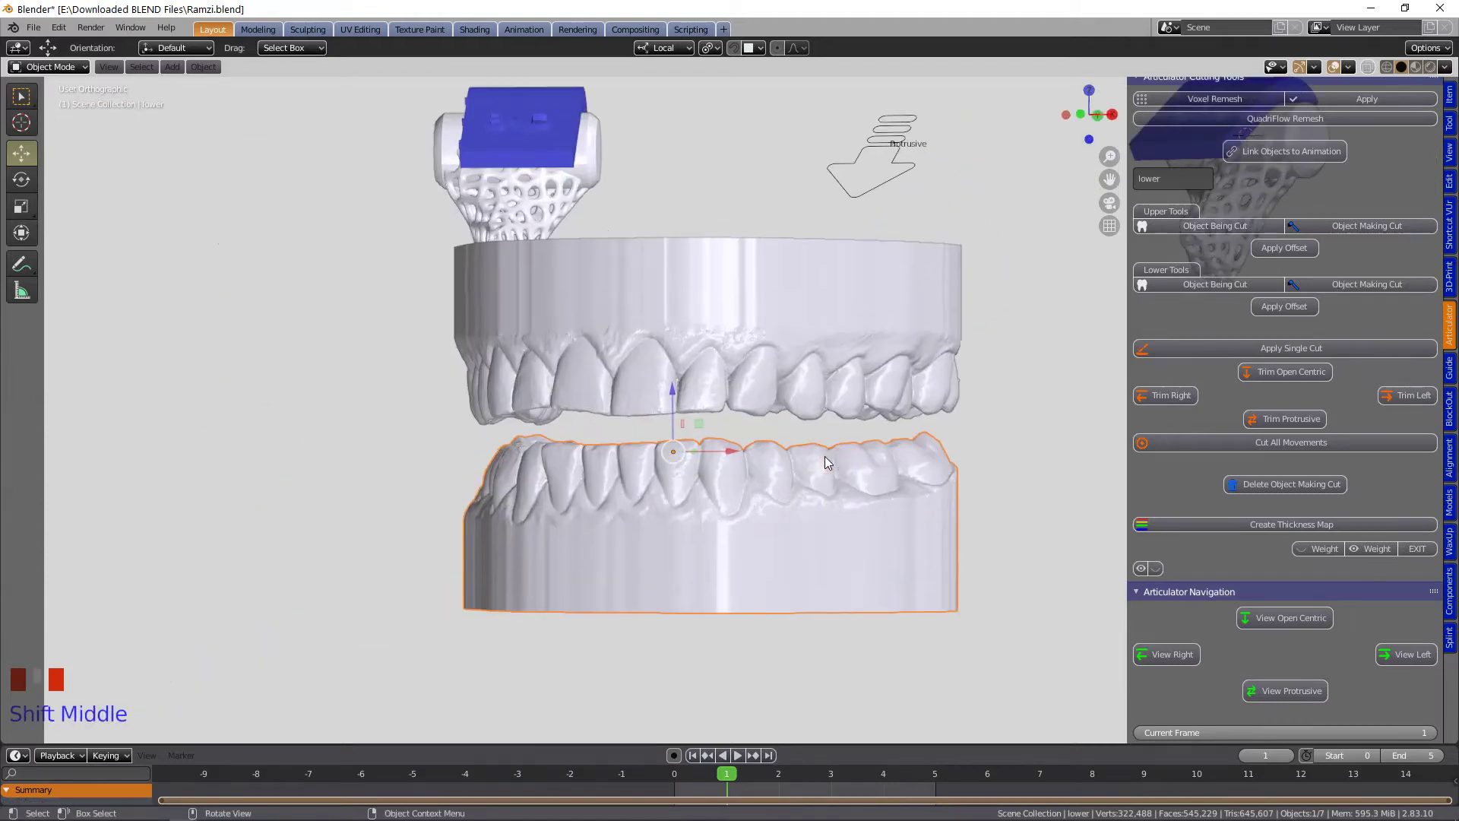
left_click(1450, 406)
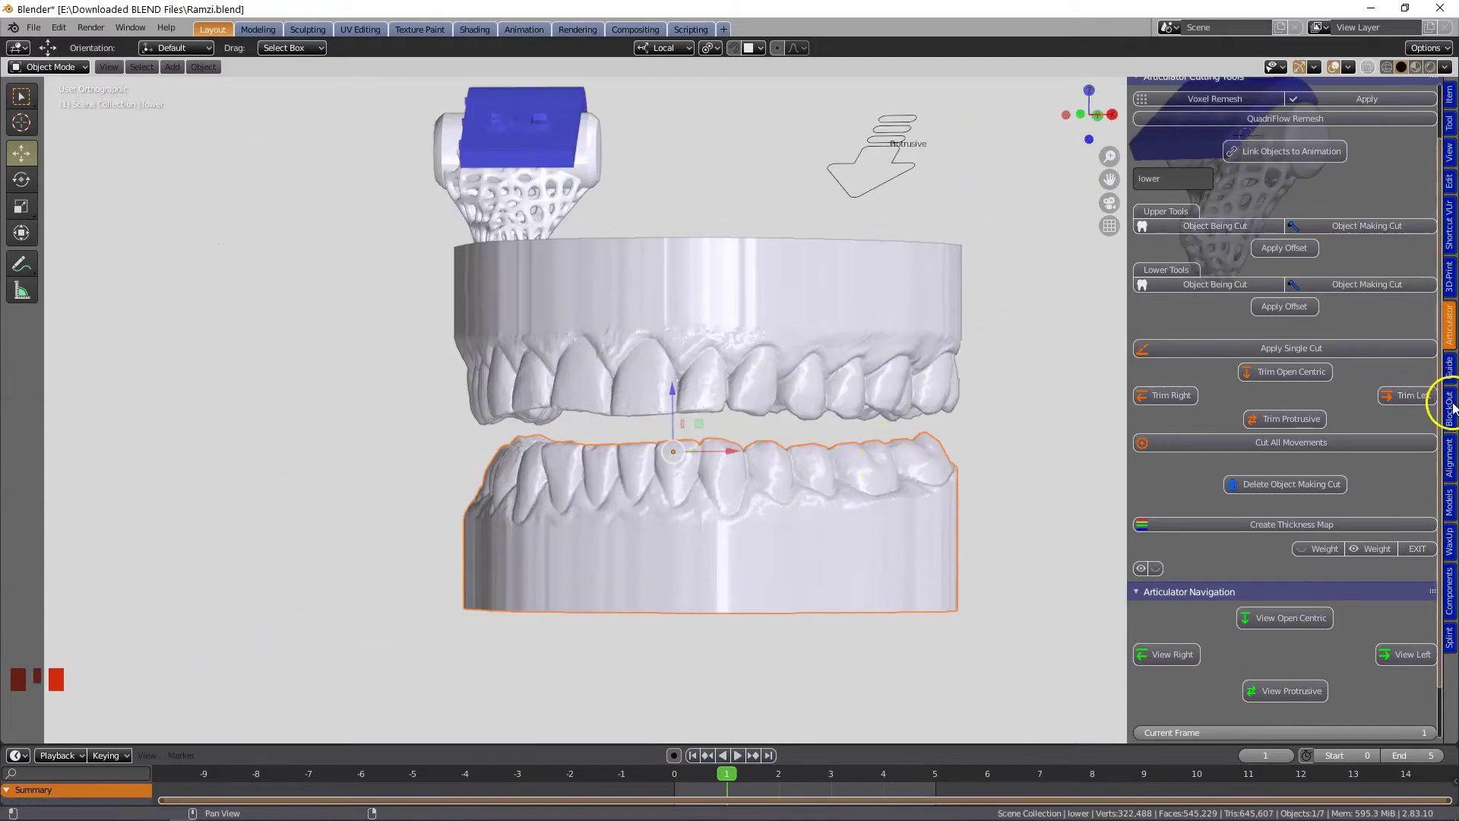
left_click(1241, 272)
left_click(832, 268)
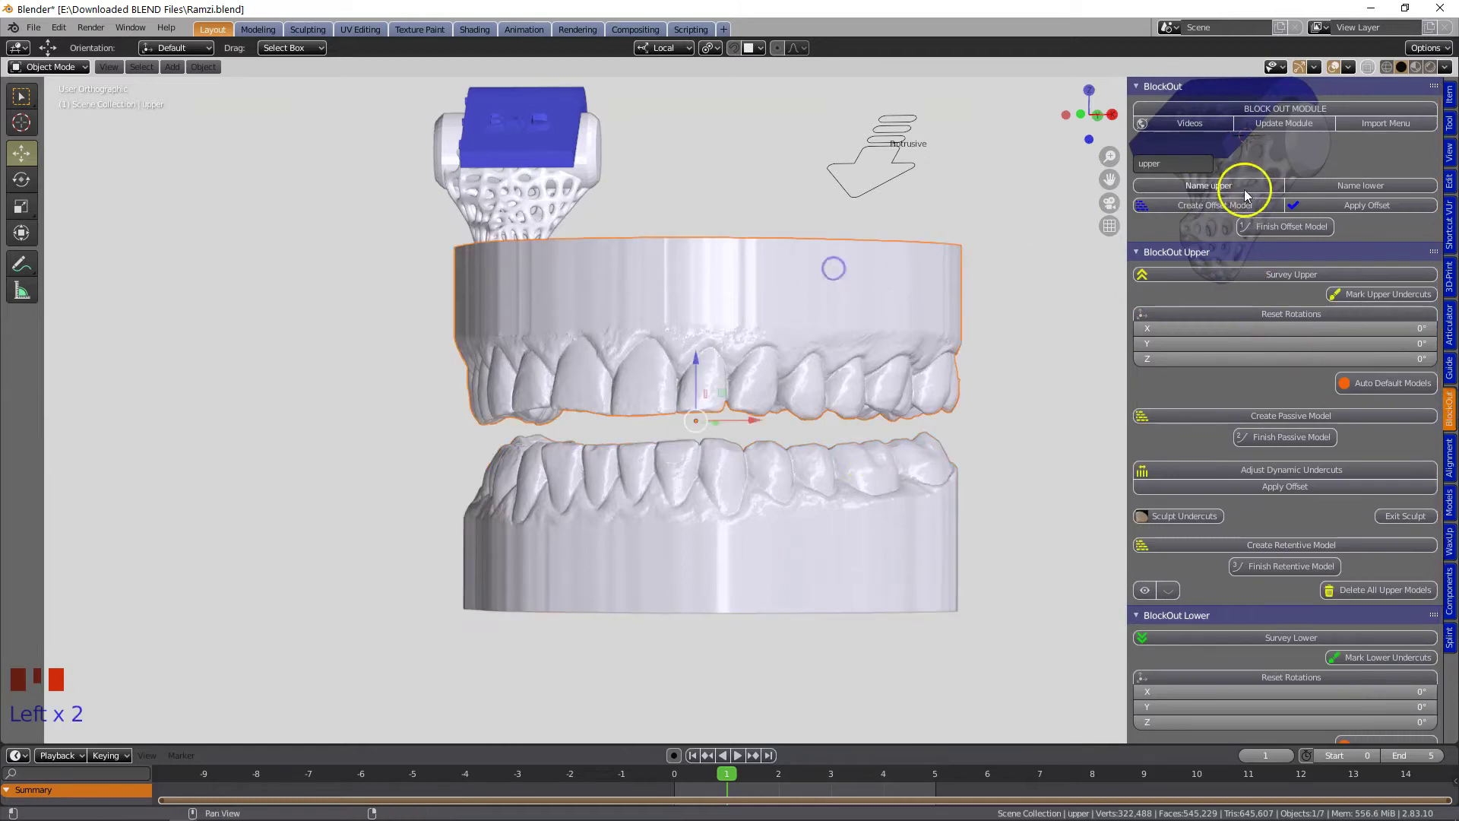
left_click(1244, 185)
left_click(1326, 189)
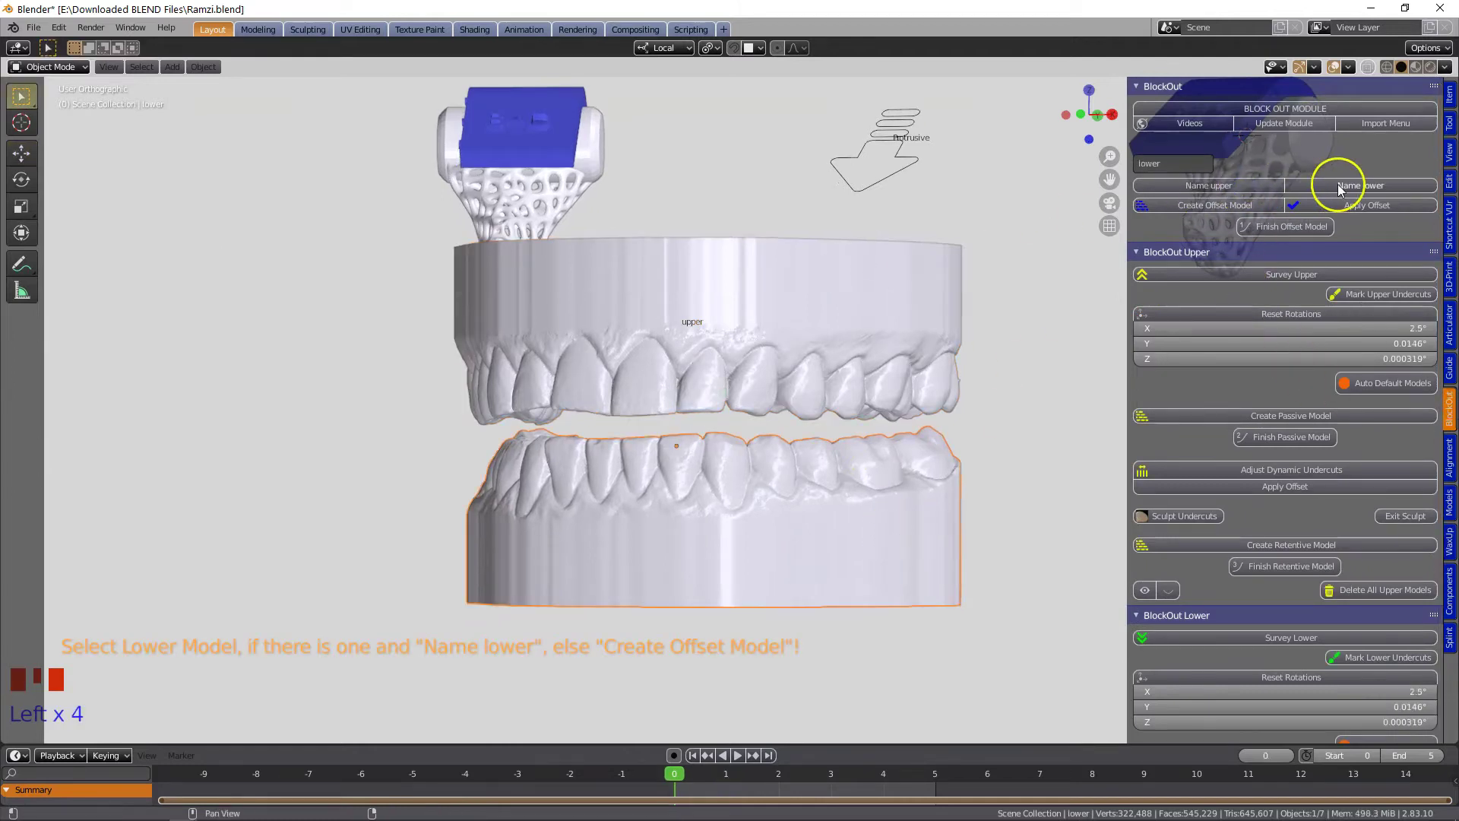
Repeat the BlockOut name assignment for the upper model and the lower model, leaving the lower one selected.
left_click(808, 414)
left_click(1275, 187)
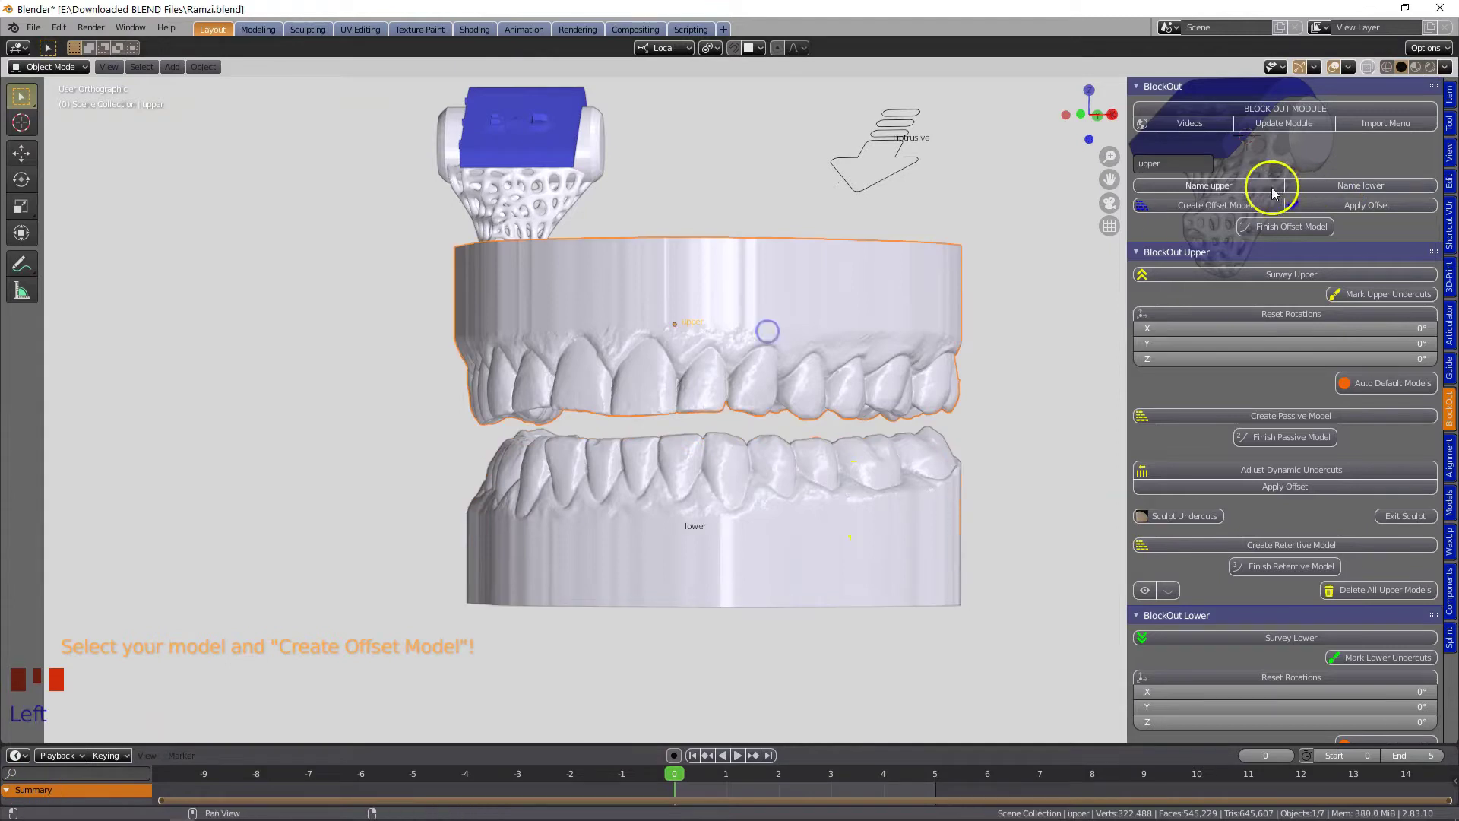
left_click(779, 555)
left_click(1361, 185)
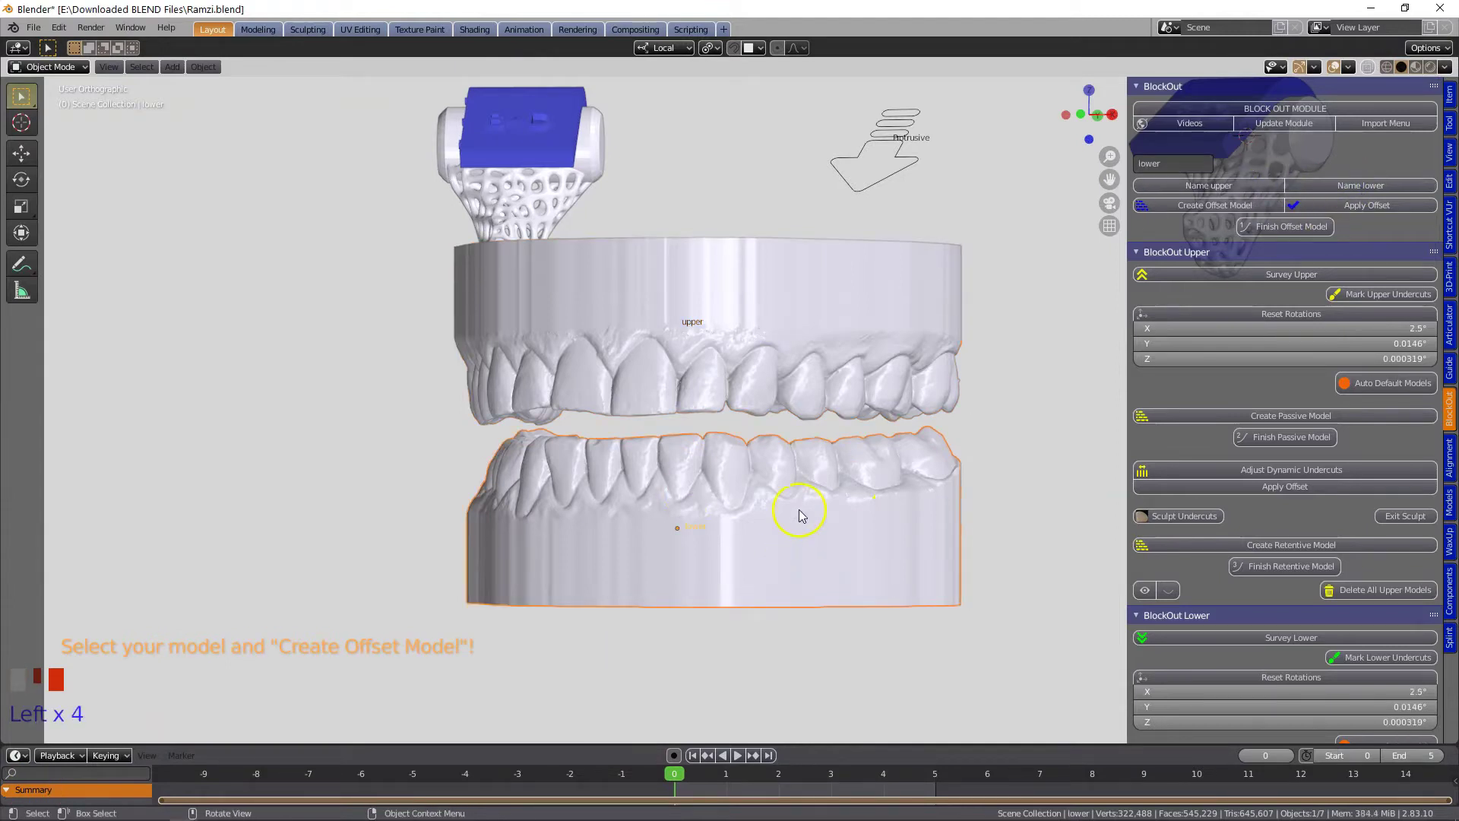
left_click(1361, 186)
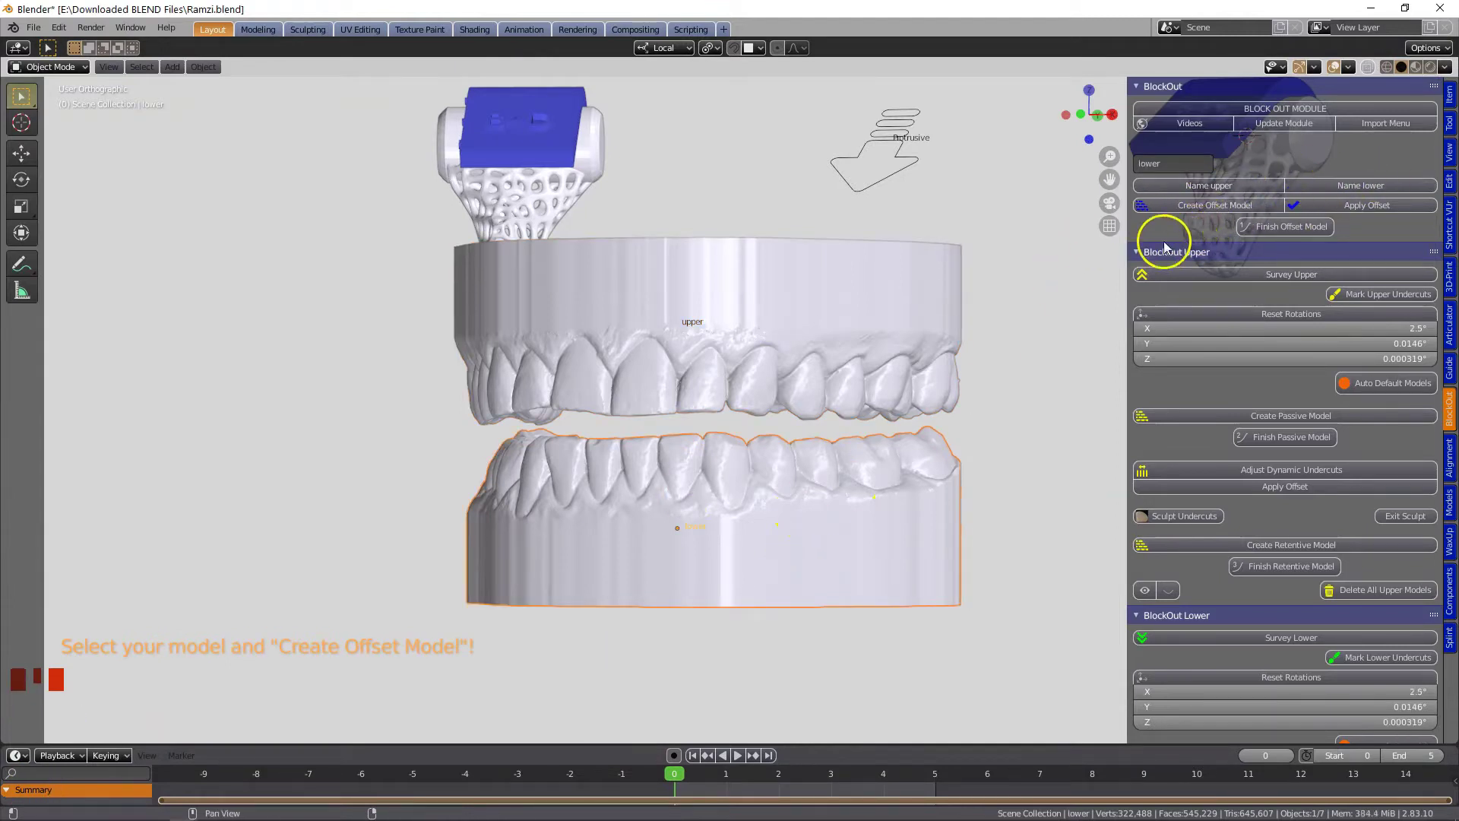
Create an offset model of the lower arch with a 0.2 mm offset, apply it and finish the offset model.
left_click(1195, 206)
middle_click_drag(836, 440, 781, 479)
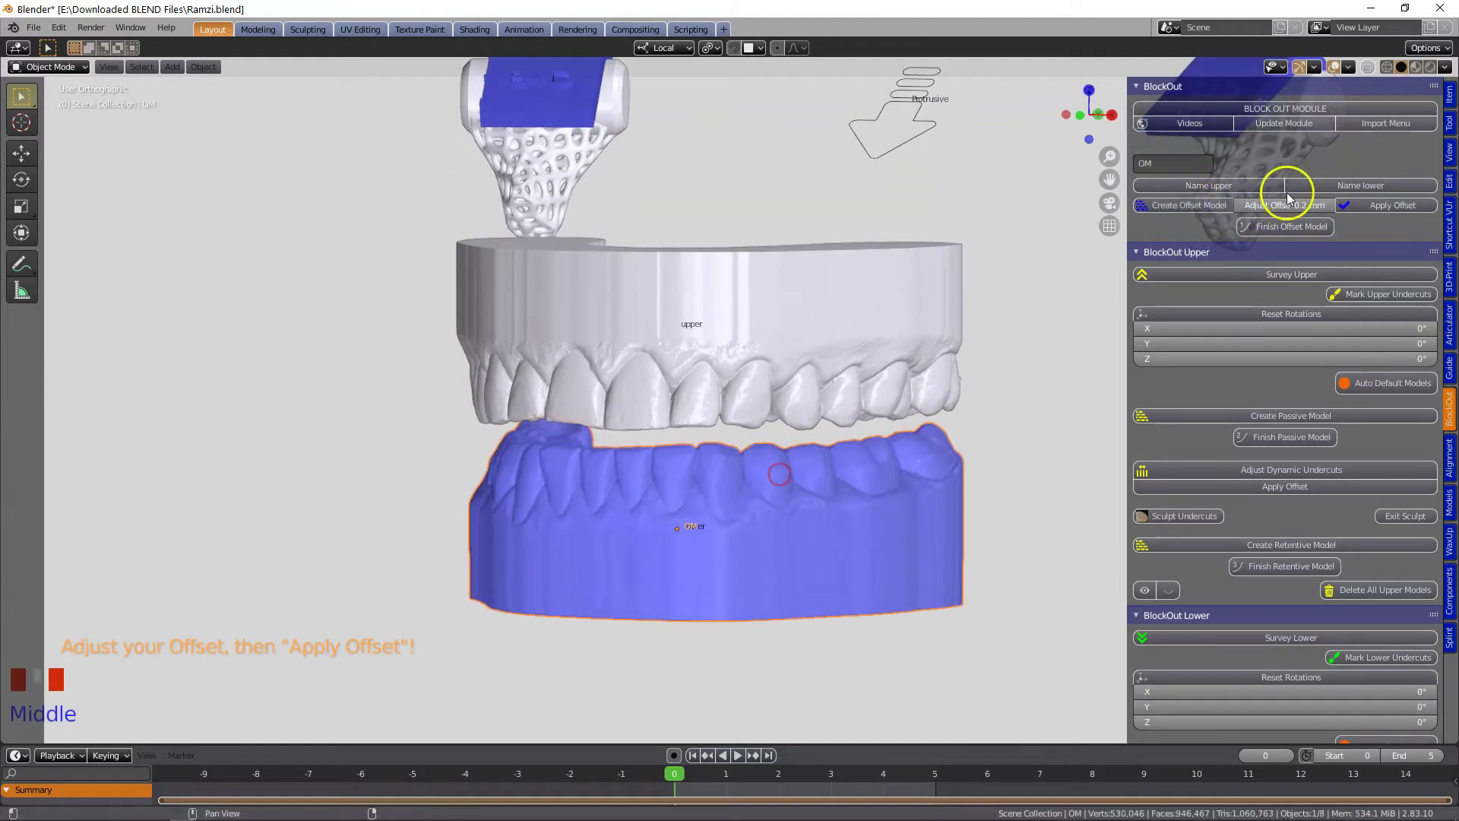
left_click_drag(1125, 283, 1071, 298)
scroll(582, 532, "up", 2)
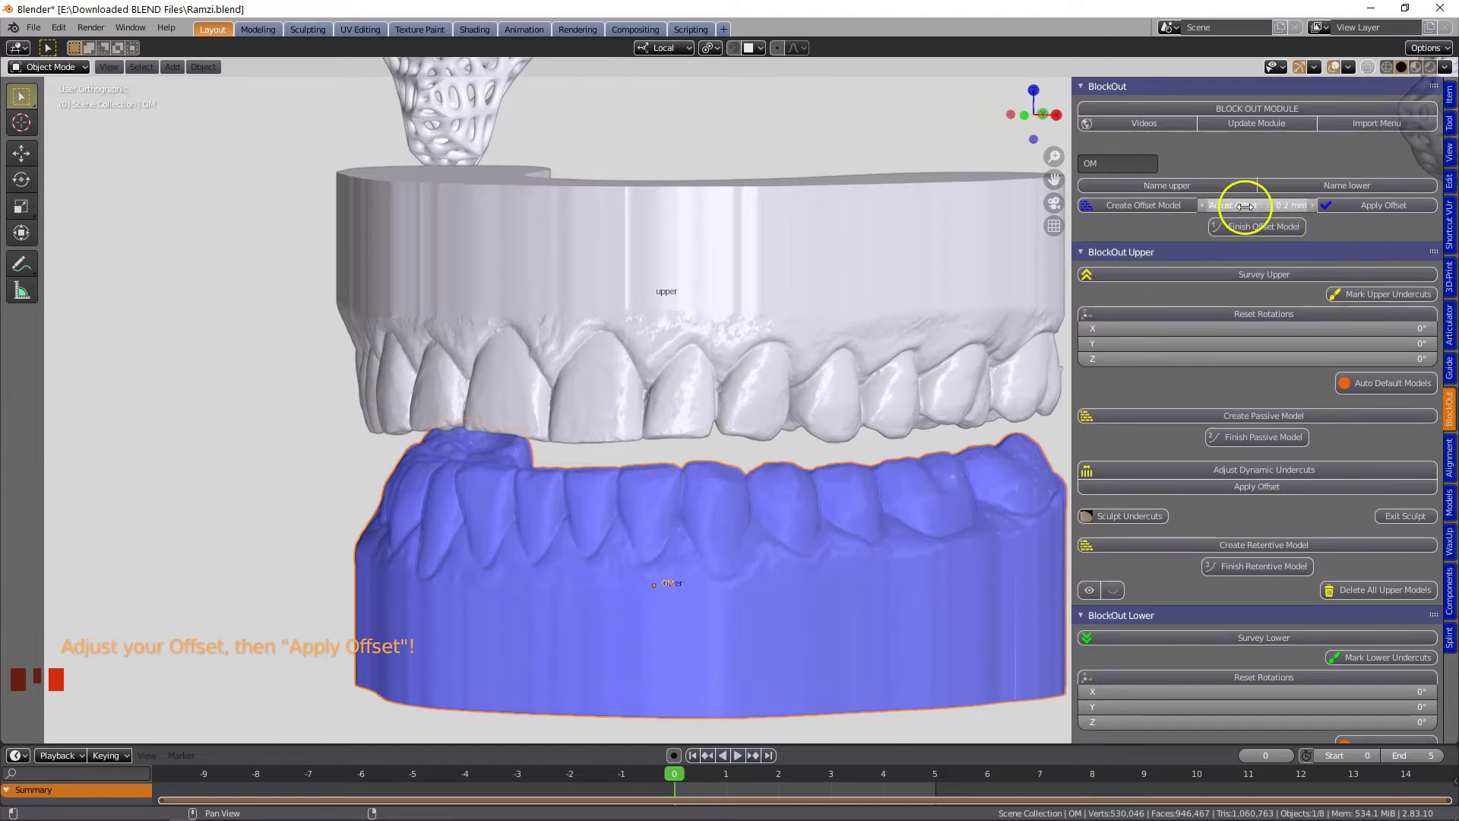
left_click(1382, 210)
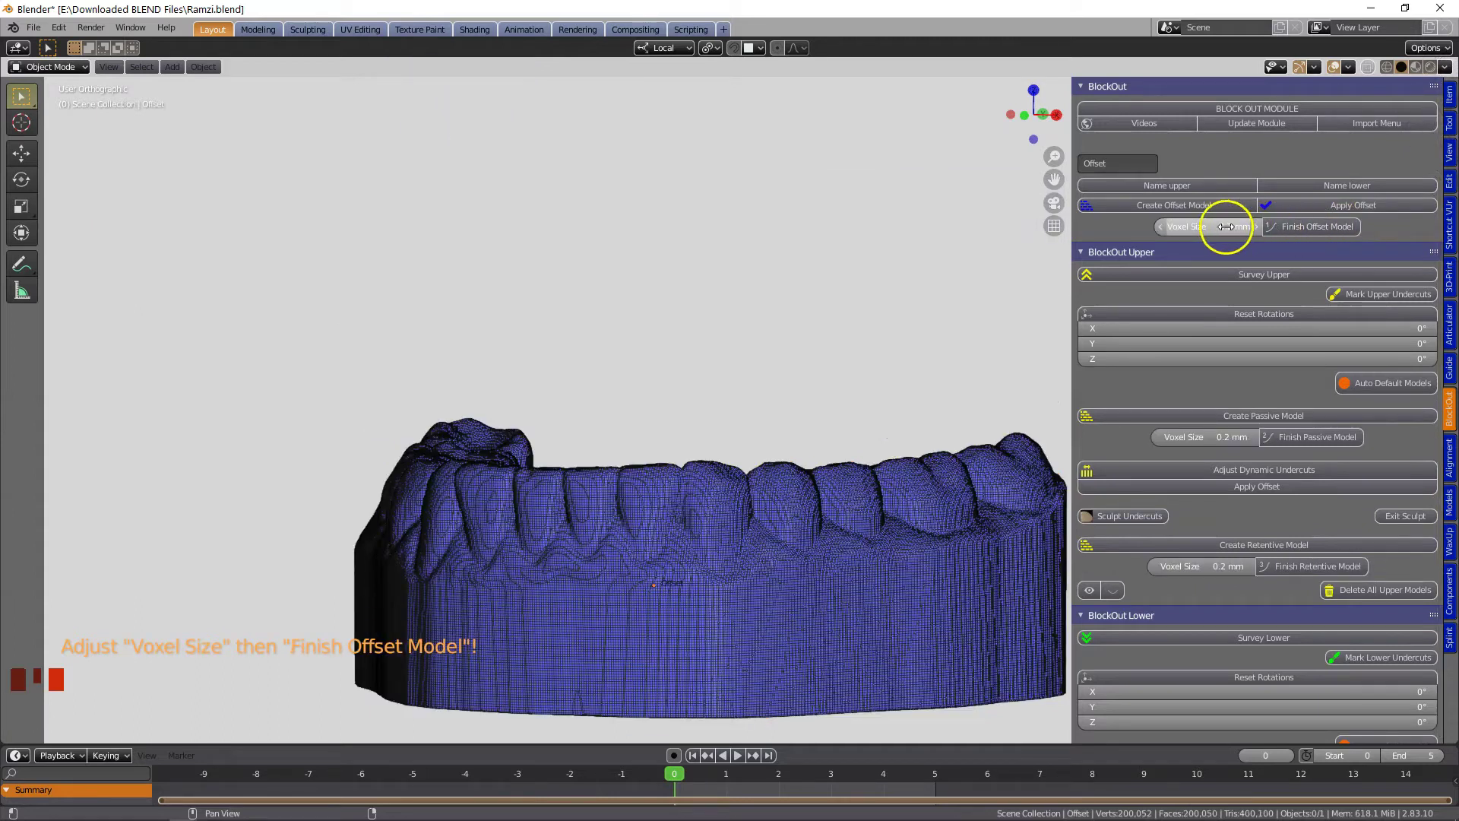
left_click(1300, 228)
Survey the lower offset model and tilt it to about -10.3° in X for the path of insertion.
scroll(687, 504, "down", 2)
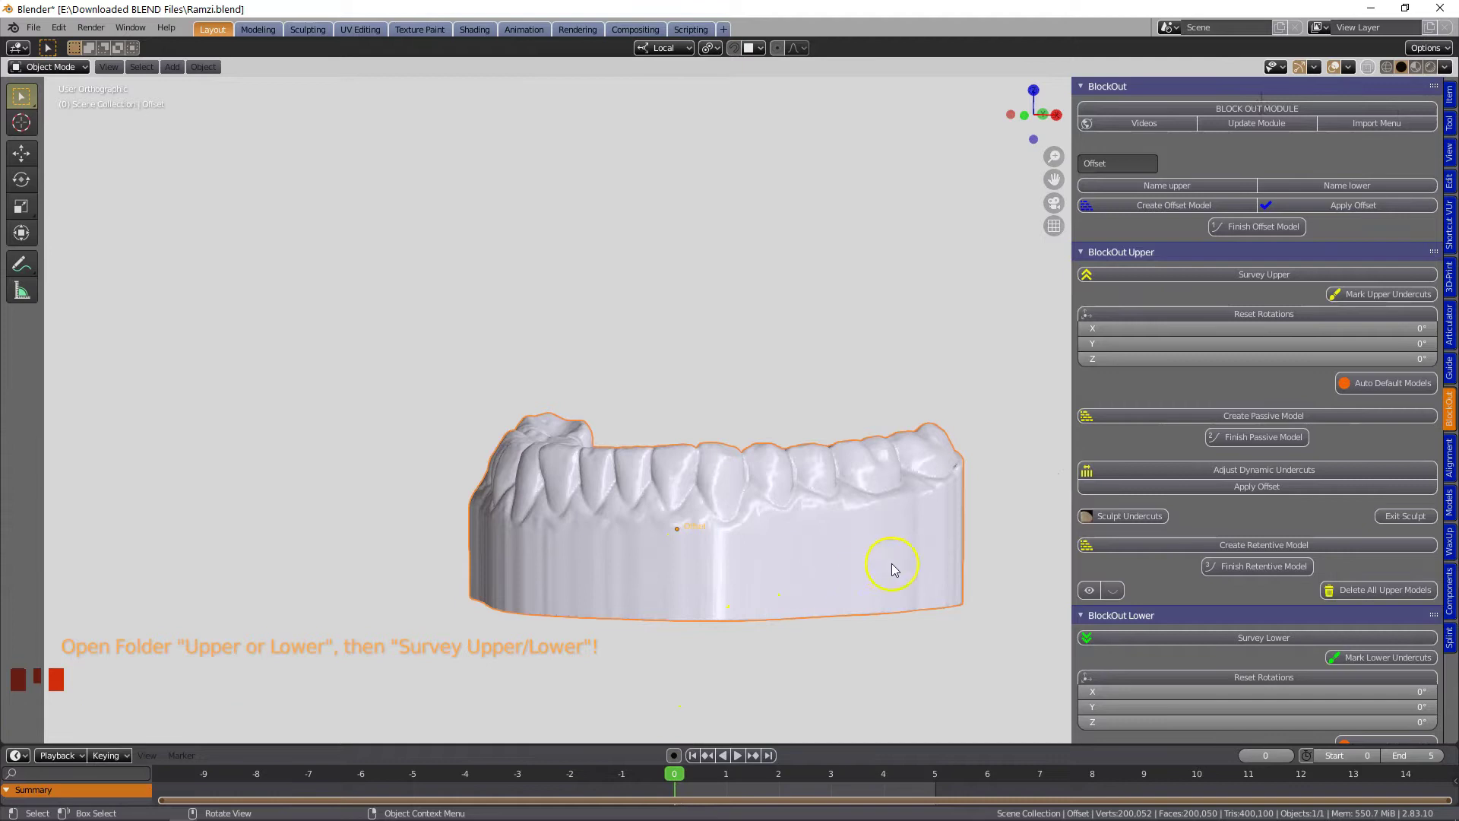
middle_click_drag(875, 489, 885, 491)
scroll(1234, 549, "down", 14)
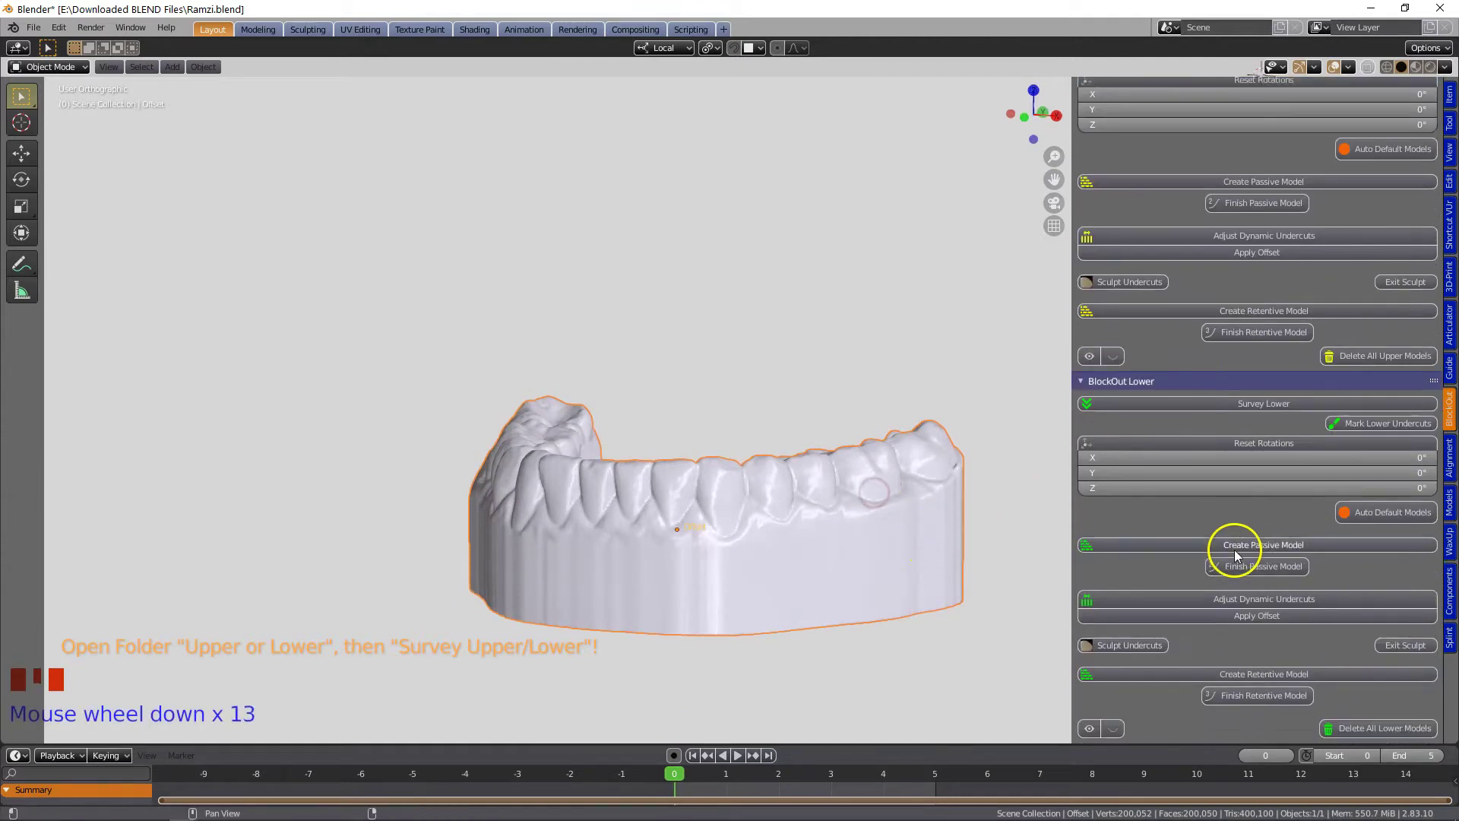
left_click(1231, 405)
scroll(808, 583, "up", 2)
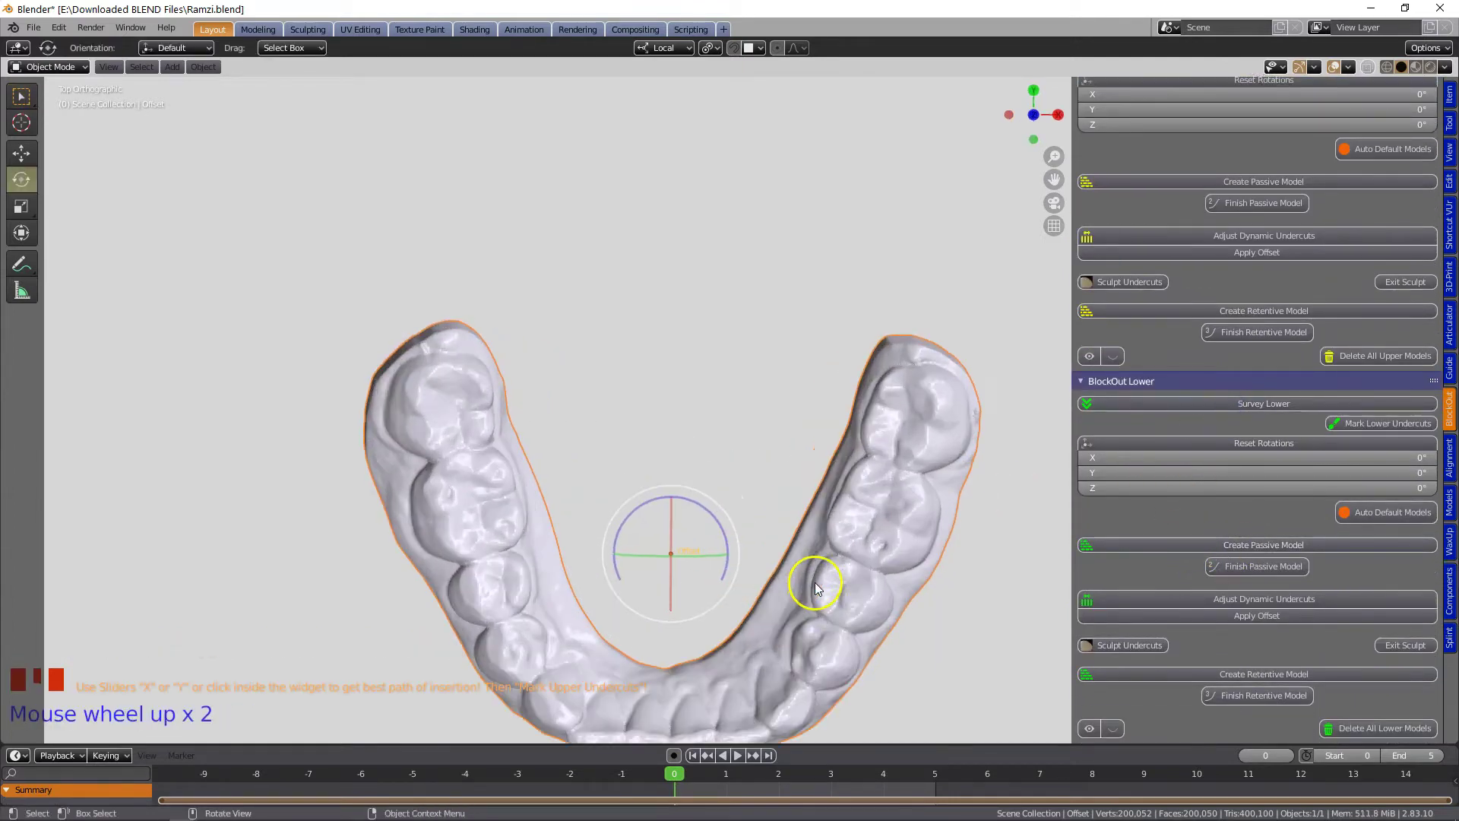
middle_click_drag(817, 584, 791, 441, "shift")
scroll(791, 441, "up", 1)
left_click(653, 453)
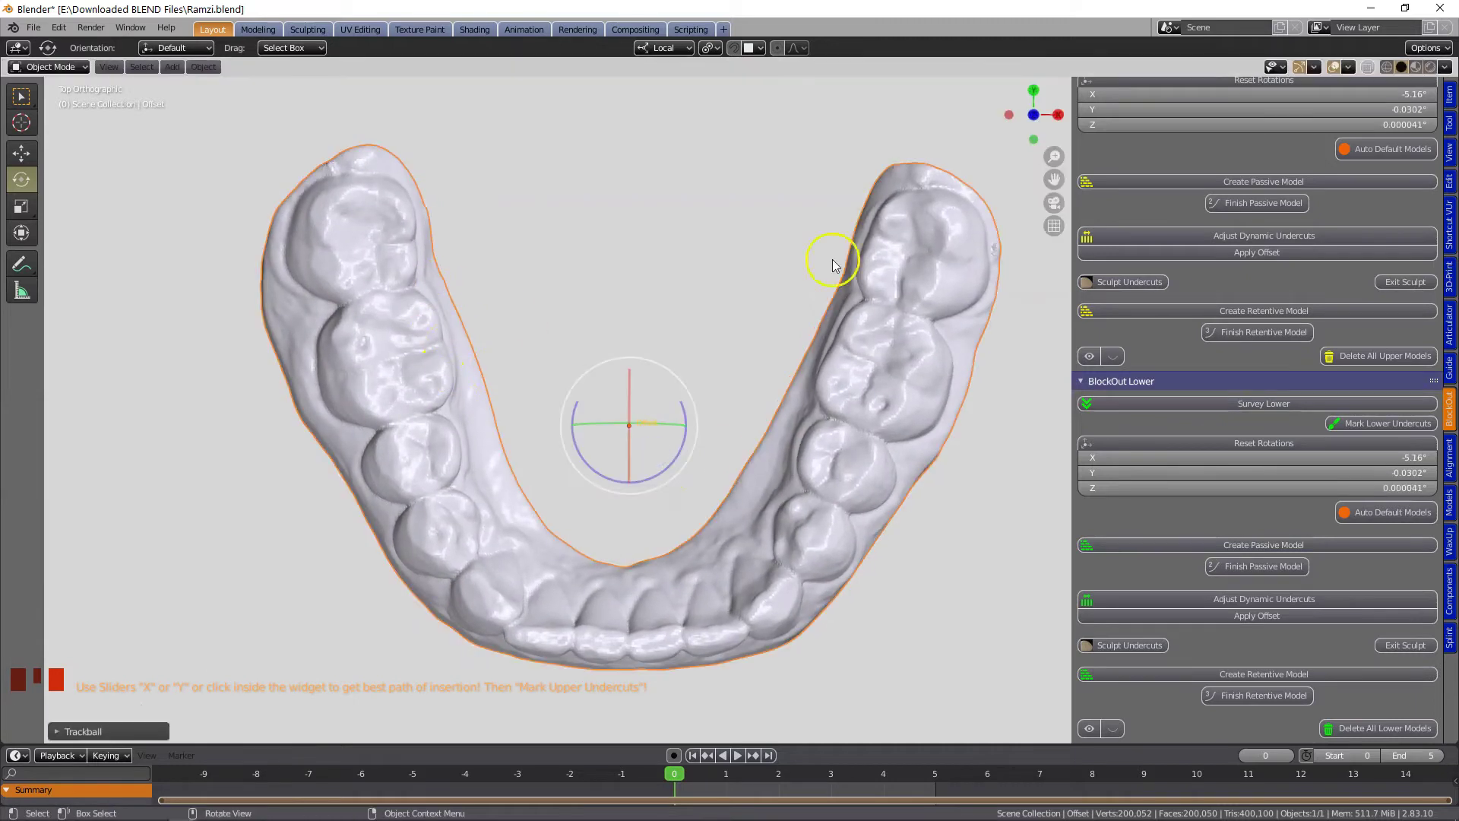
left_click(653, 454)
left_click(651, 442)
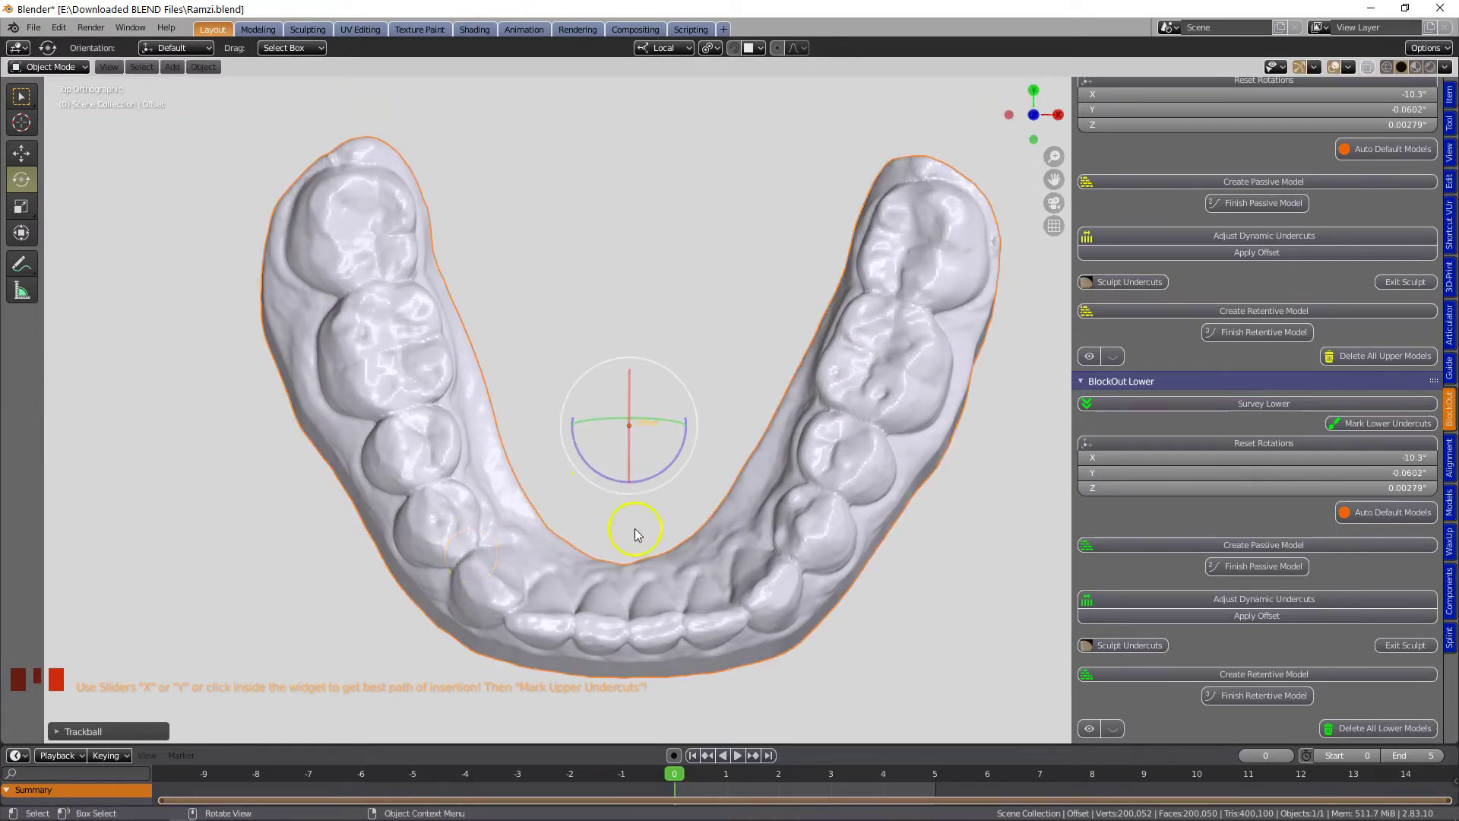
Mark the lower undercuts for the chosen path of insertion and inspect them from the front.
scroll(1288, 514, "down", 3)
left_click(1378, 427)
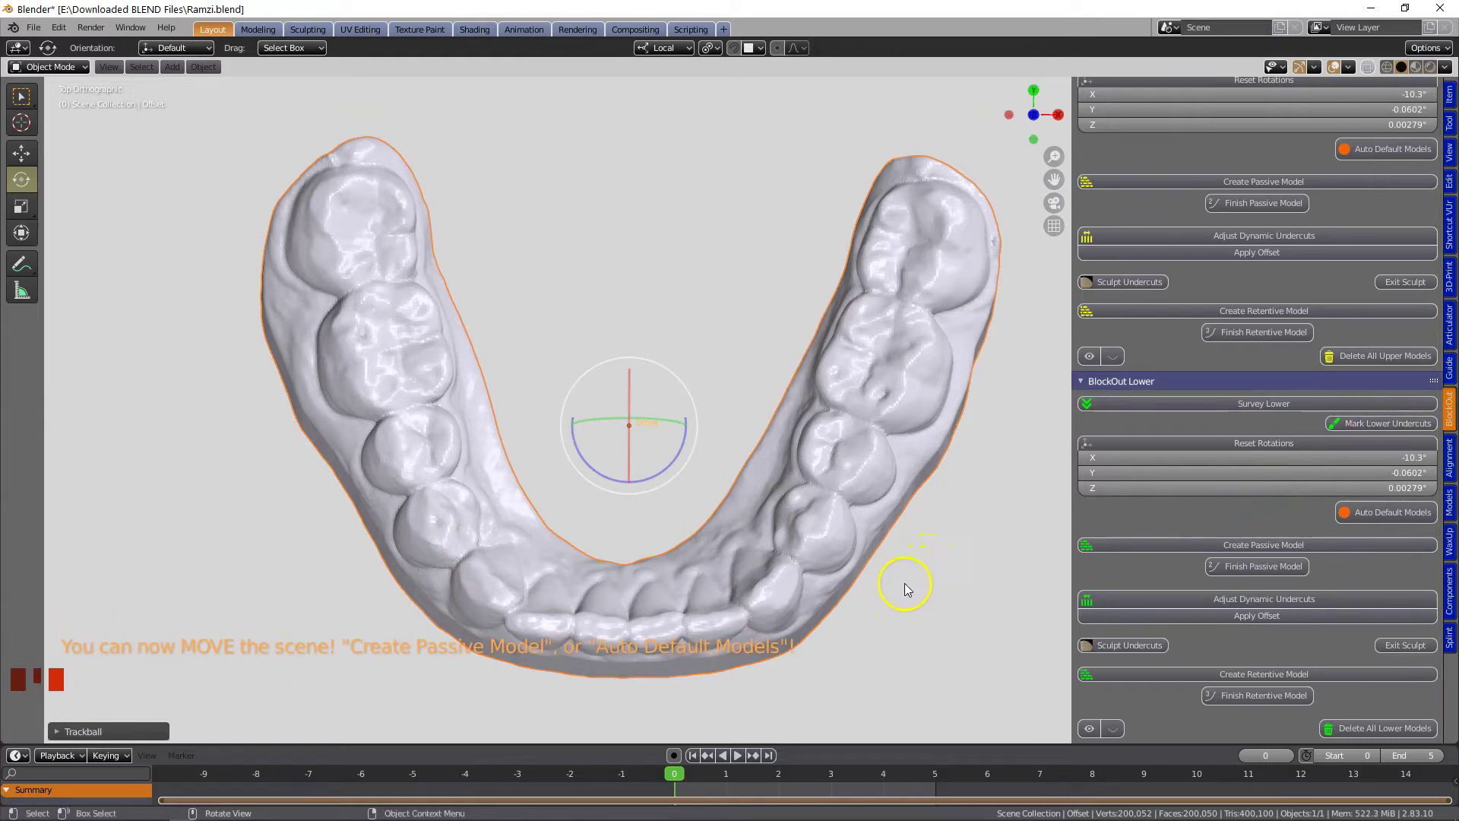
middle_click_drag(863, 617, 775, 506)
scroll(746, 482, "up", 2)
scroll(775, 504, "down", 1)
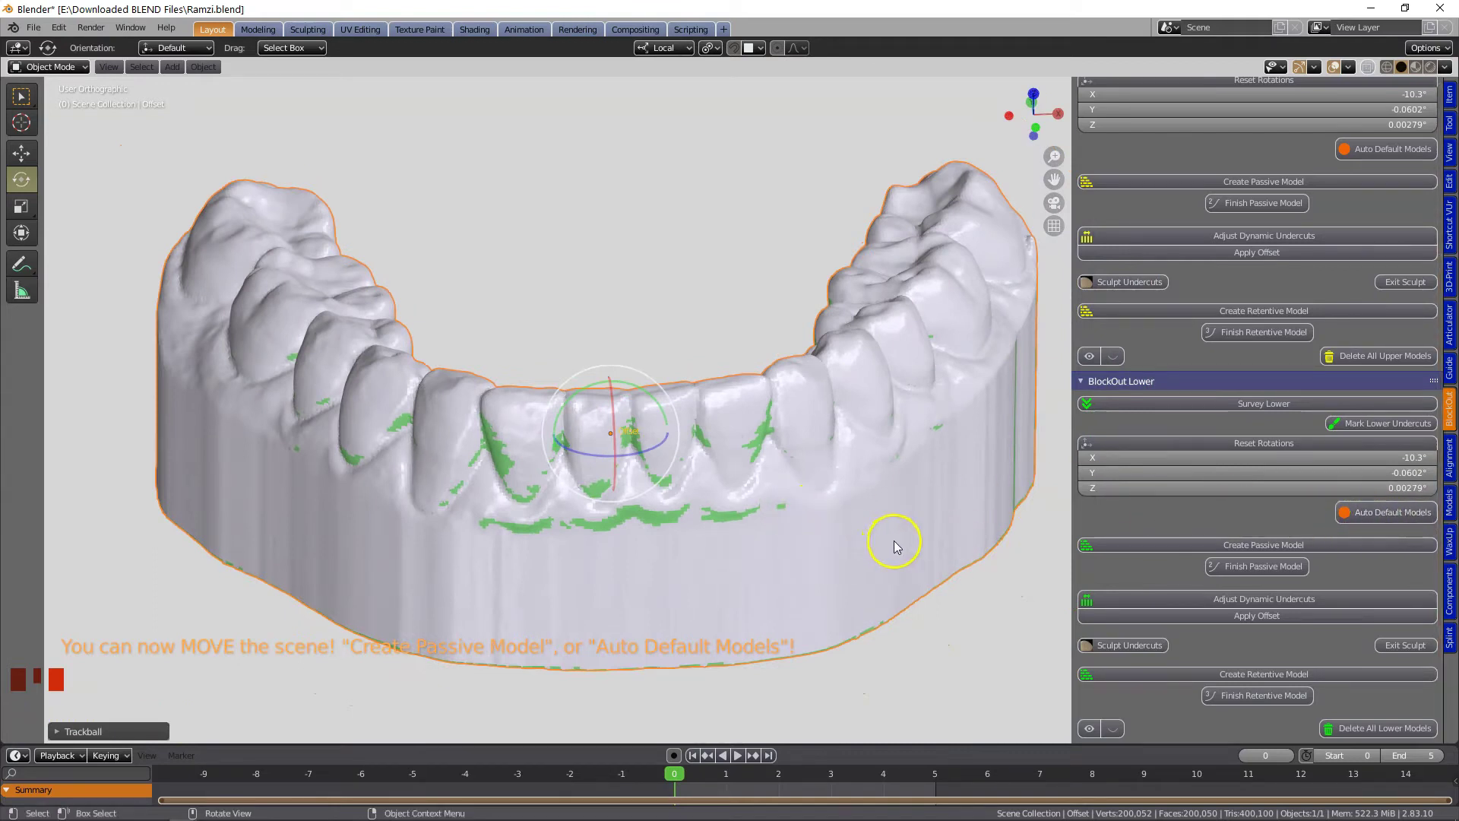
Create the passive blocked-out model of the lower arch and finish it.
scroll(1284, 489, "down", 3)
left_click(1201, 546)
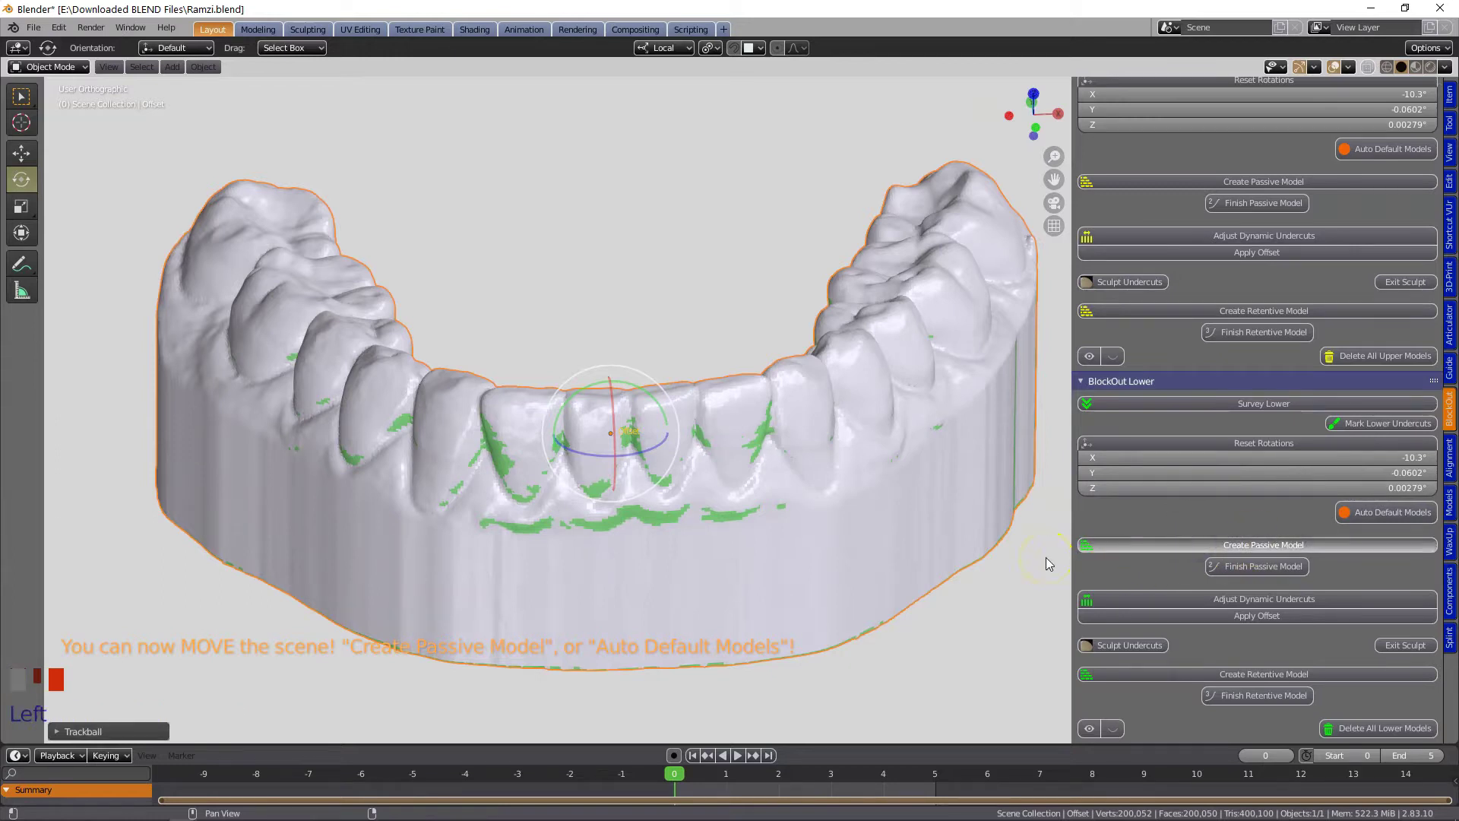
scroll(710, 509, "down", 2)
left_click(1299, 566)
Start adjusting the dynamic undercuts of the lower model with an offset of about -0.04 mm.
left_click(1206, 599)
middle_click_drag(678, 554, 812, 291)
left_click_drag(1211, 614, 1238, 615)
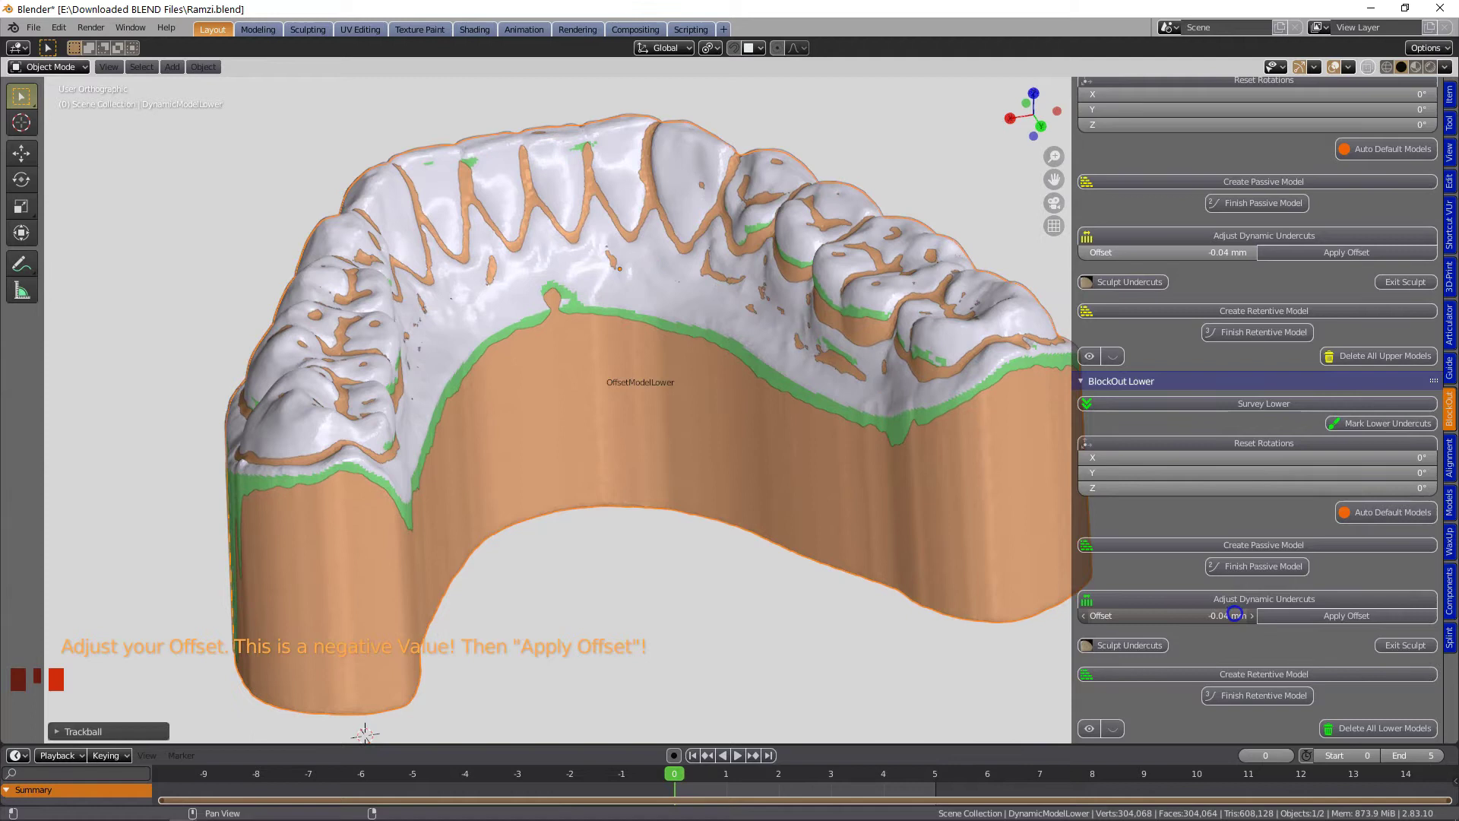
Lower the dynamic undercut offset to -0.26 mm while viewing the lingual side of the posterior teeth up close.
middle_click_drag(1073, 537, 929, 449)
scroll(856, 355, "up", 4)
middle_click_drag(856, 355, 689, 608, "shift")
left_click(1087, 616)
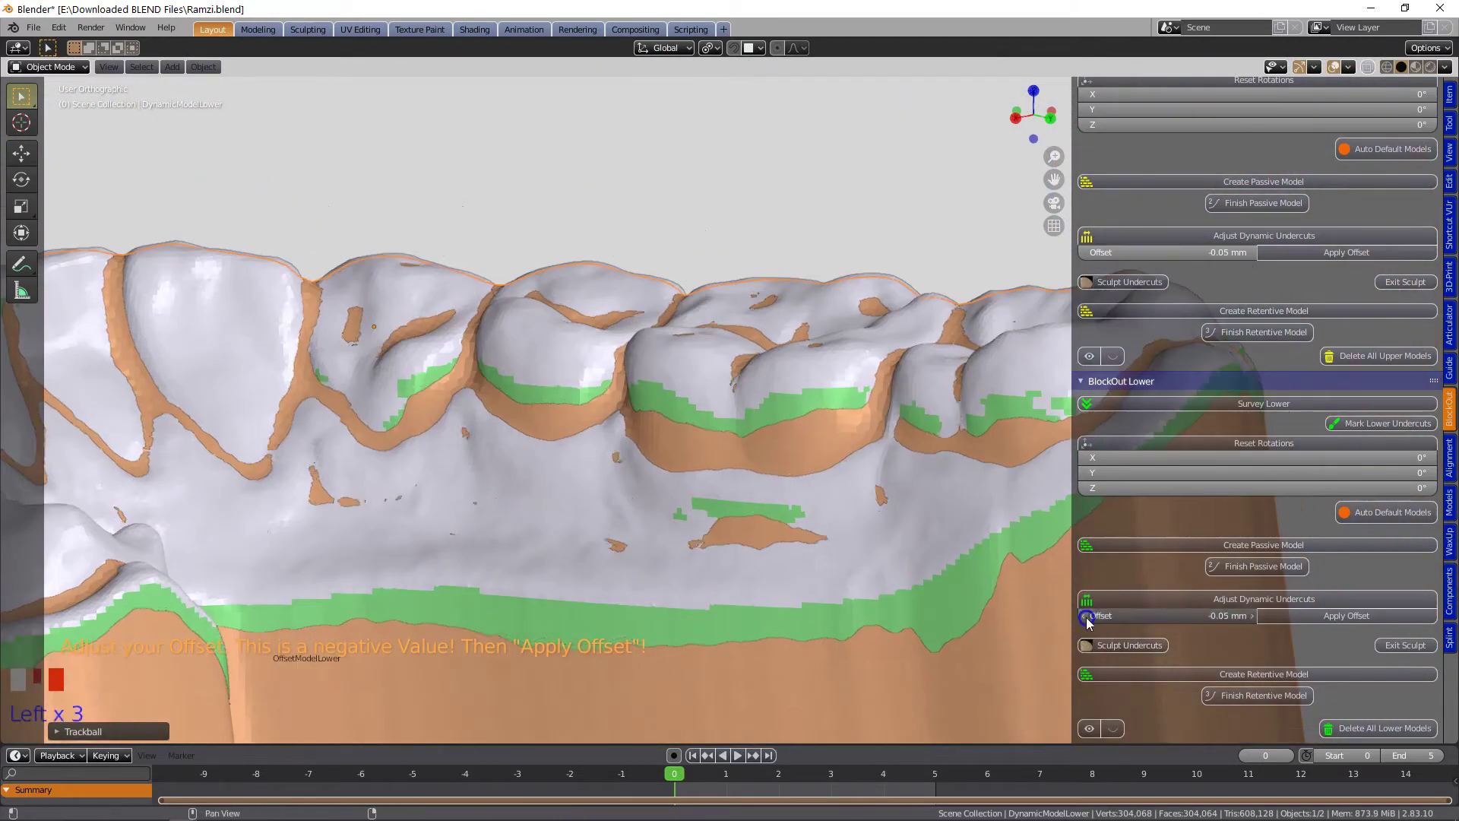
left_click(1086, 616)
left_click(1086, 616)
left_click(1086, 615)
left_click(1086, 616)
left_click(1086, 615)
left_click(1086, 615)
left_click(1086, 616)
left_click(1086, 615)
left_click(1086, 616)
left_click(1086, 615)
left_click(1086, 616)
left_click(1086, 616)
left_click(1086, 616)
left_click(1086, 616)
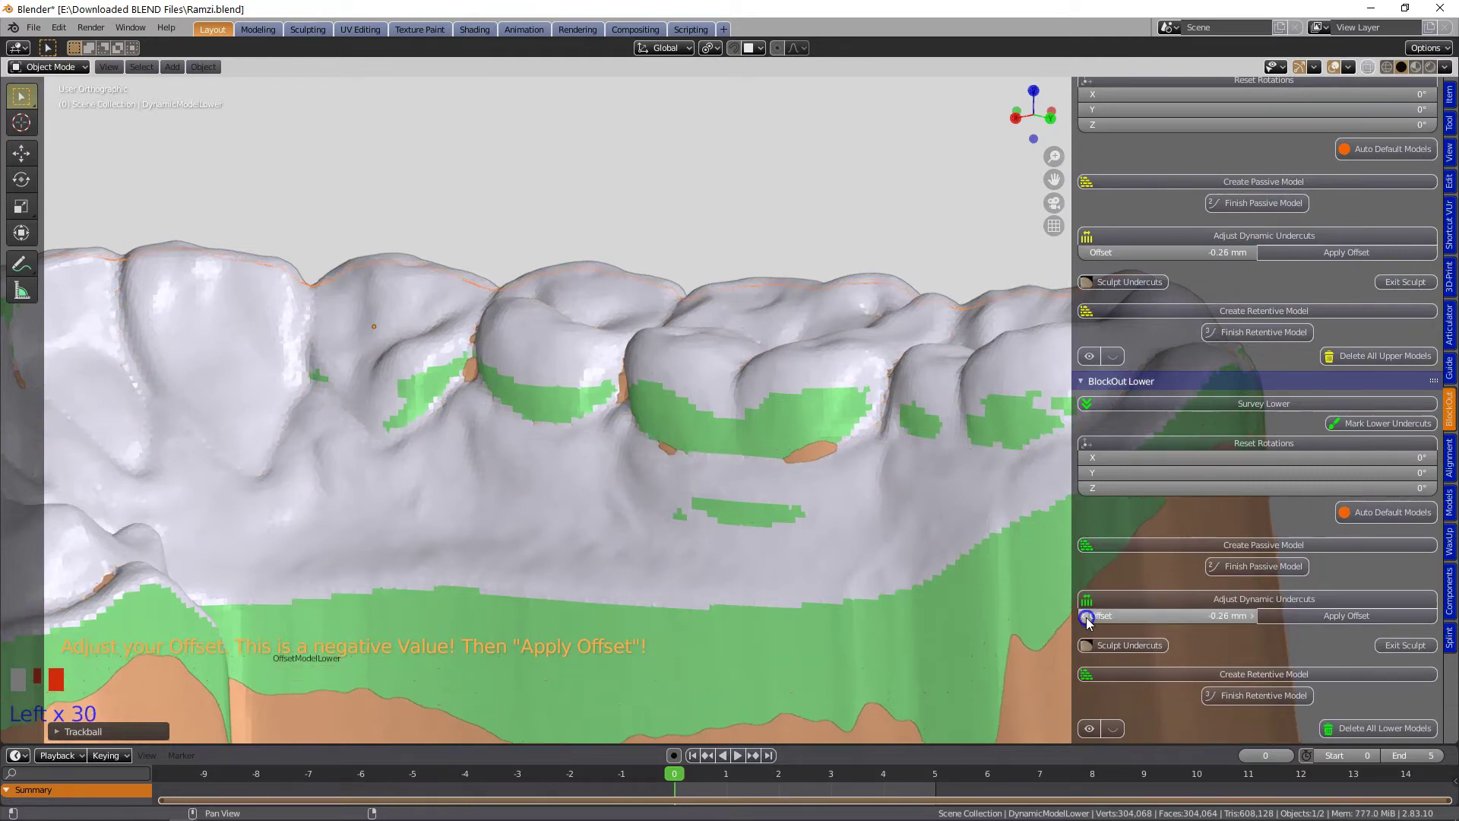
Set the lower dynamic undercut offset to -0.24 mm after checking the front and posterior teeth, and apply the offset.
scroll(869, 596, "down", 5)
middle_click_drag(870, 596, 388, 610)
scroll(511, 586, "down", 5)
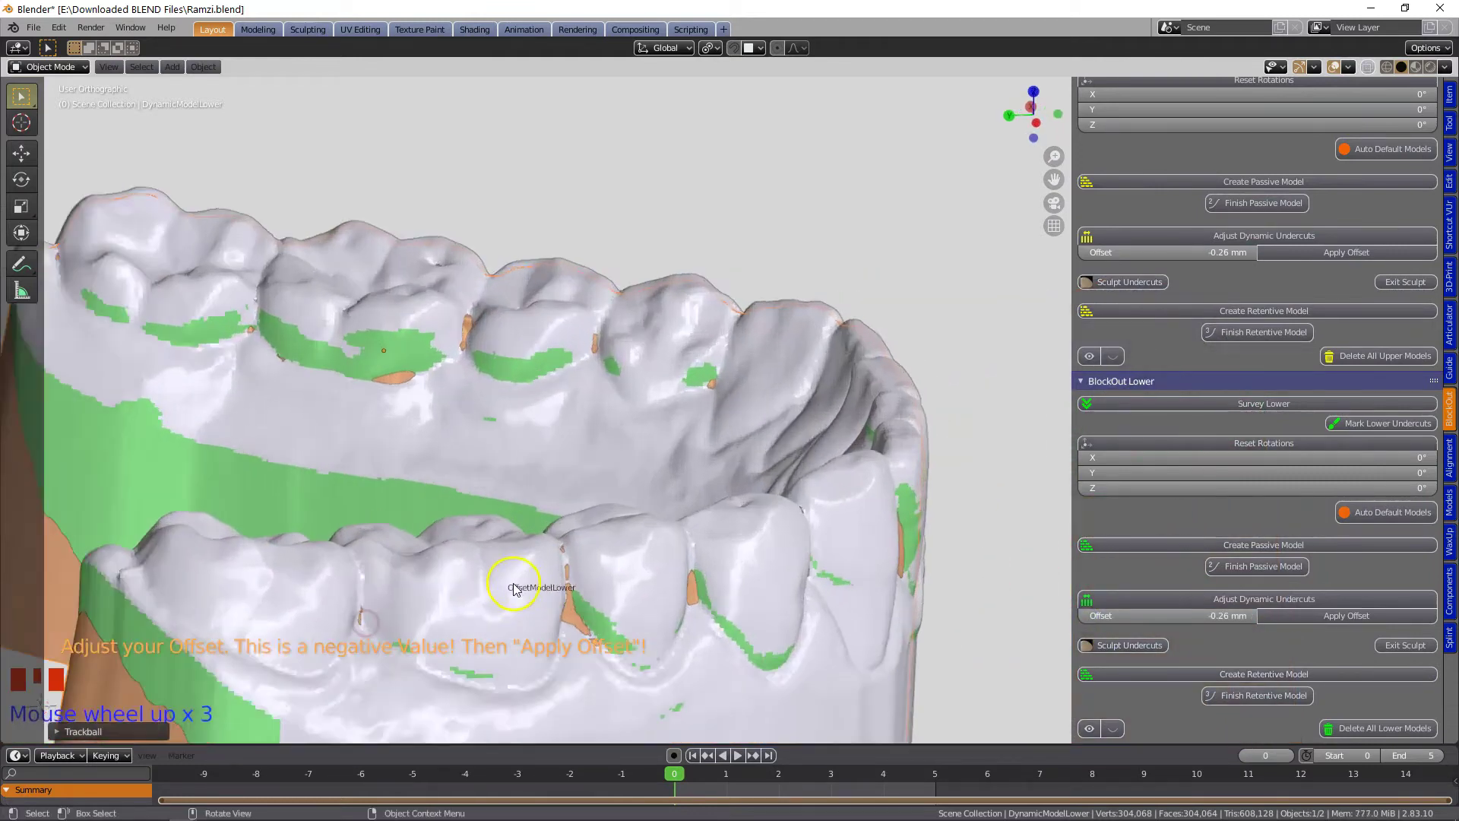
scroll(743, 591, "down", 2)
middle_click_drag(638, 586, 775, 505, "shift")
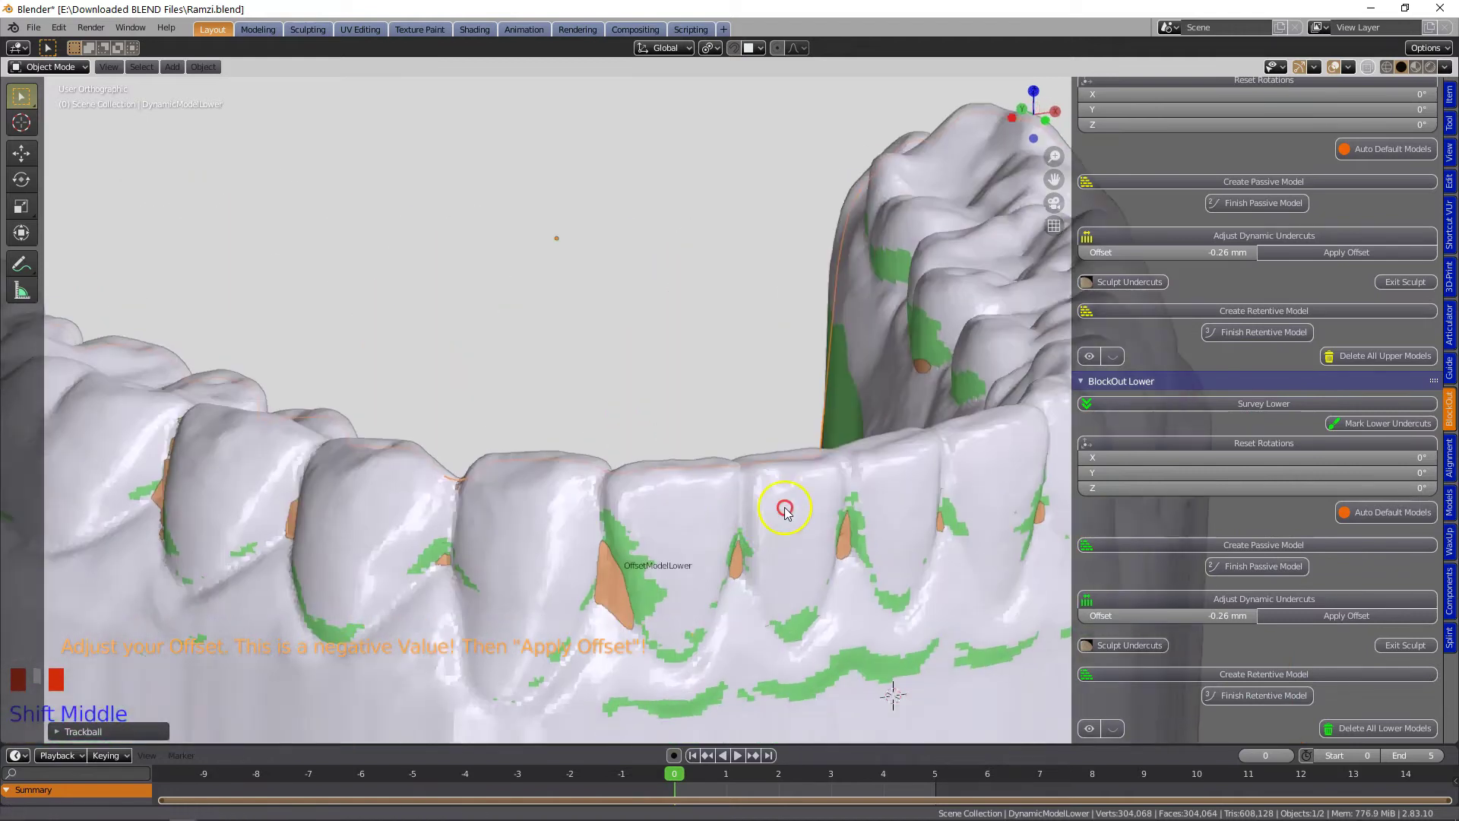
scroll(738, 593, "up", 2)
scroll(737, 593, "down", 2)
left_click(1251, 615)
left_click(1251, 616)
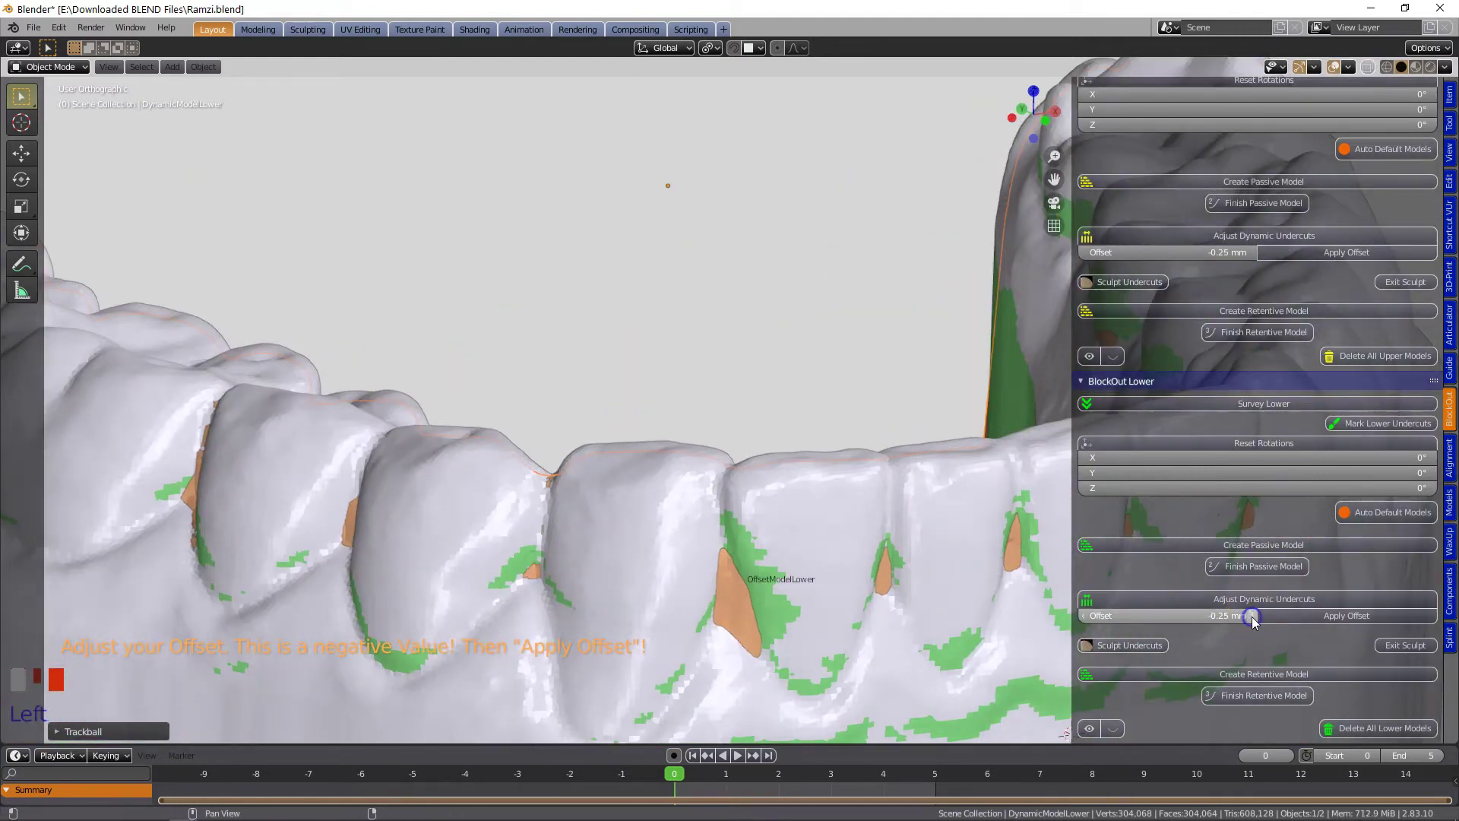
middle_click_drag(730, 435, 596, 327)
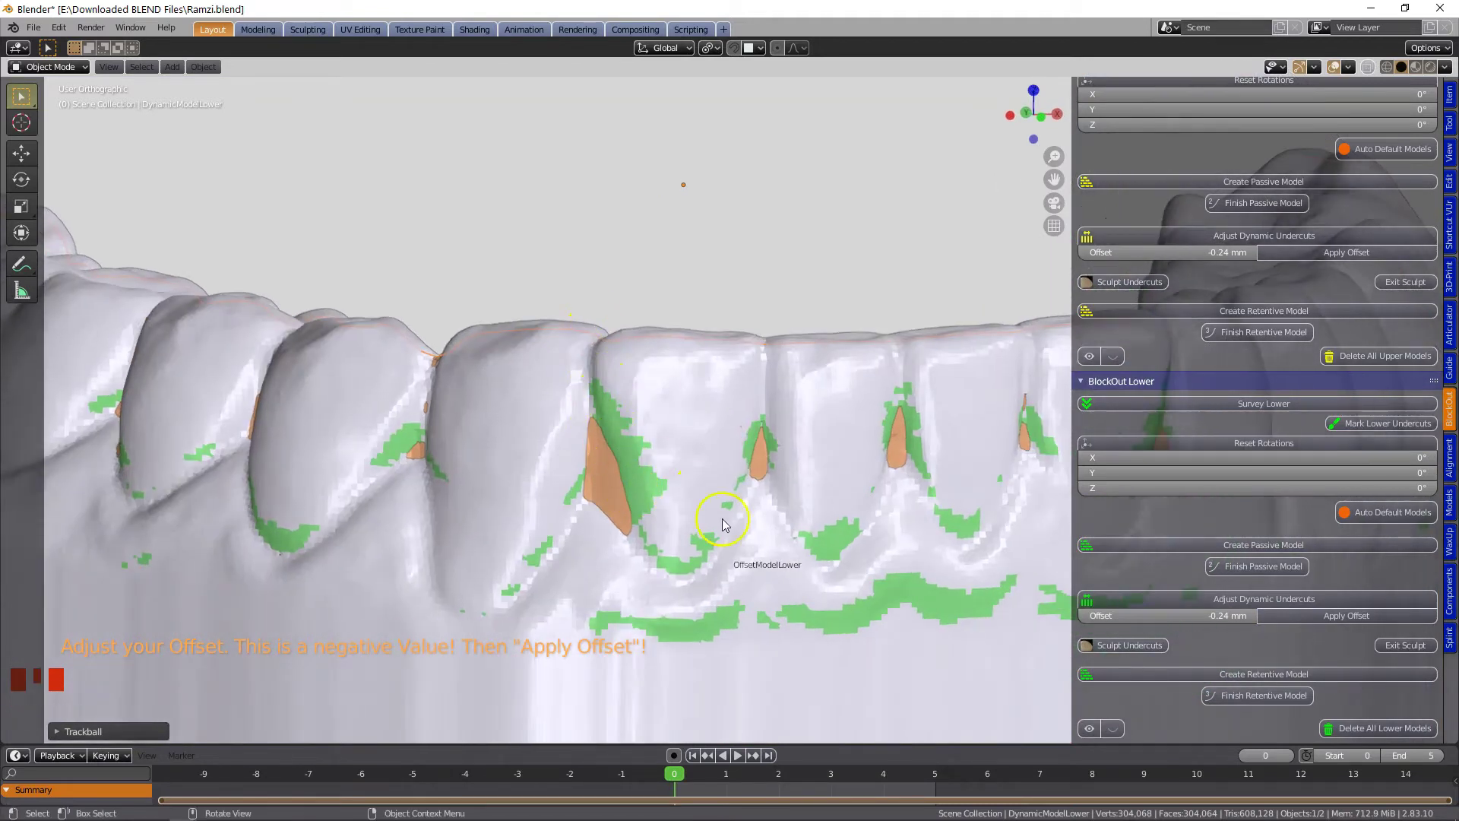
left_click(1315, 616)
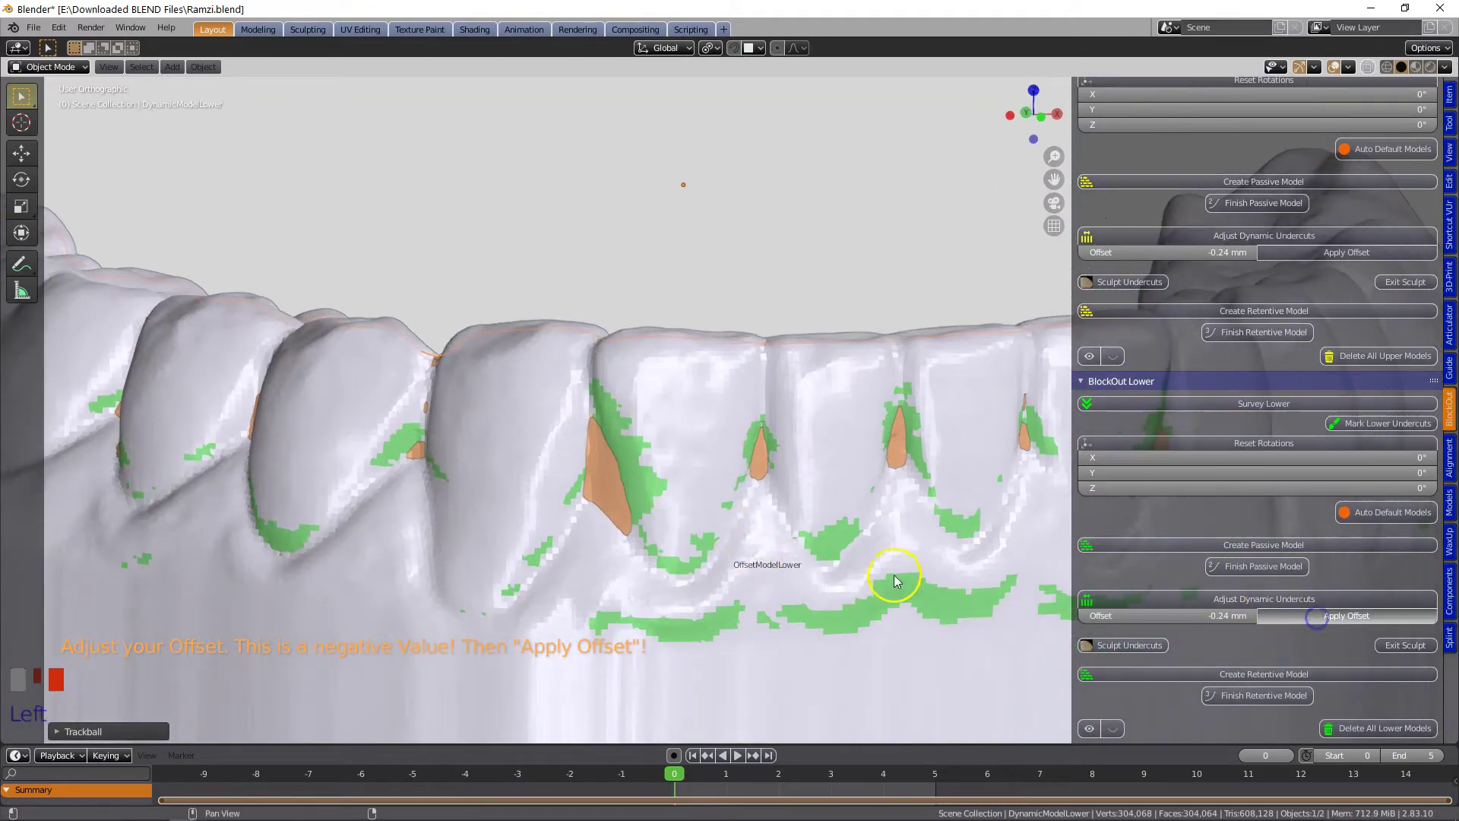
Create the retentive model of the lower arch and finish it with a voxel size of 0.2 mm.
scroll(889, 577, "down", 3)
middle_click_drag(889, 578, 1033, 642)
middle_click_drag(741, 448, 850, 445)
scroll(840, 486, "down", 2)
middle_click_drag(837, 511, 851, 393, "shift")
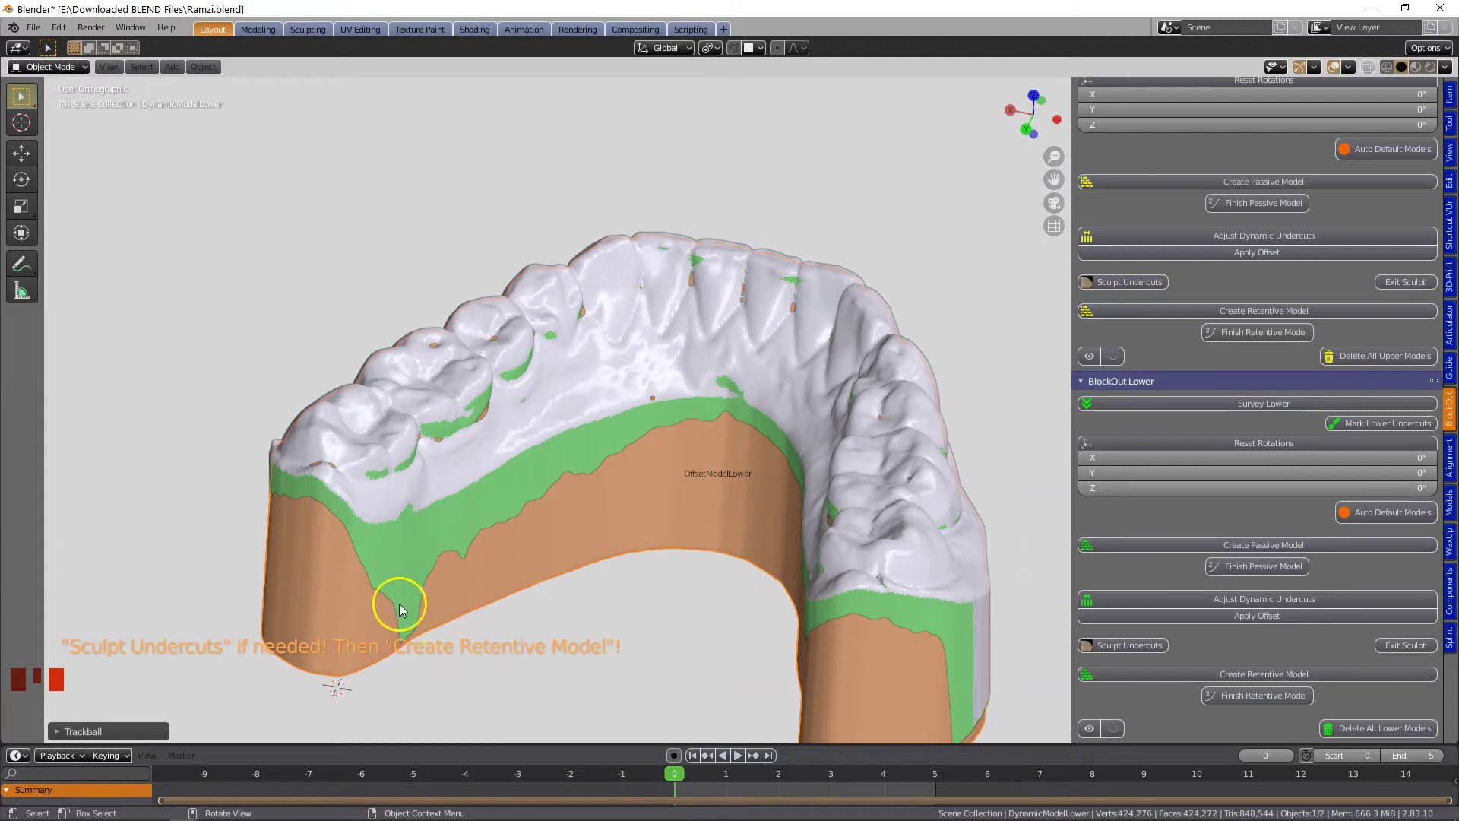
left_click(1235, 674)
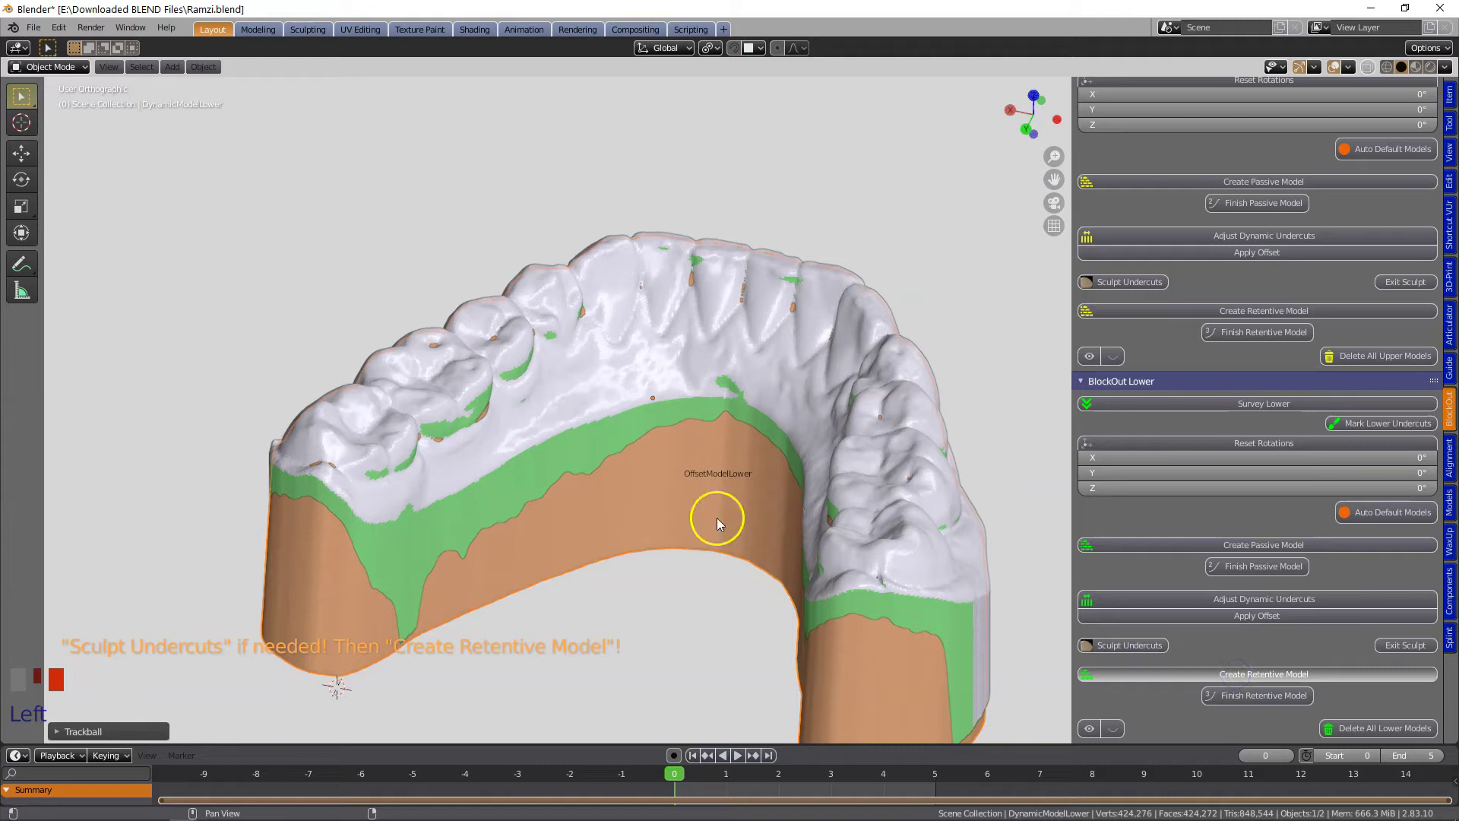
left_click(1313, 695)
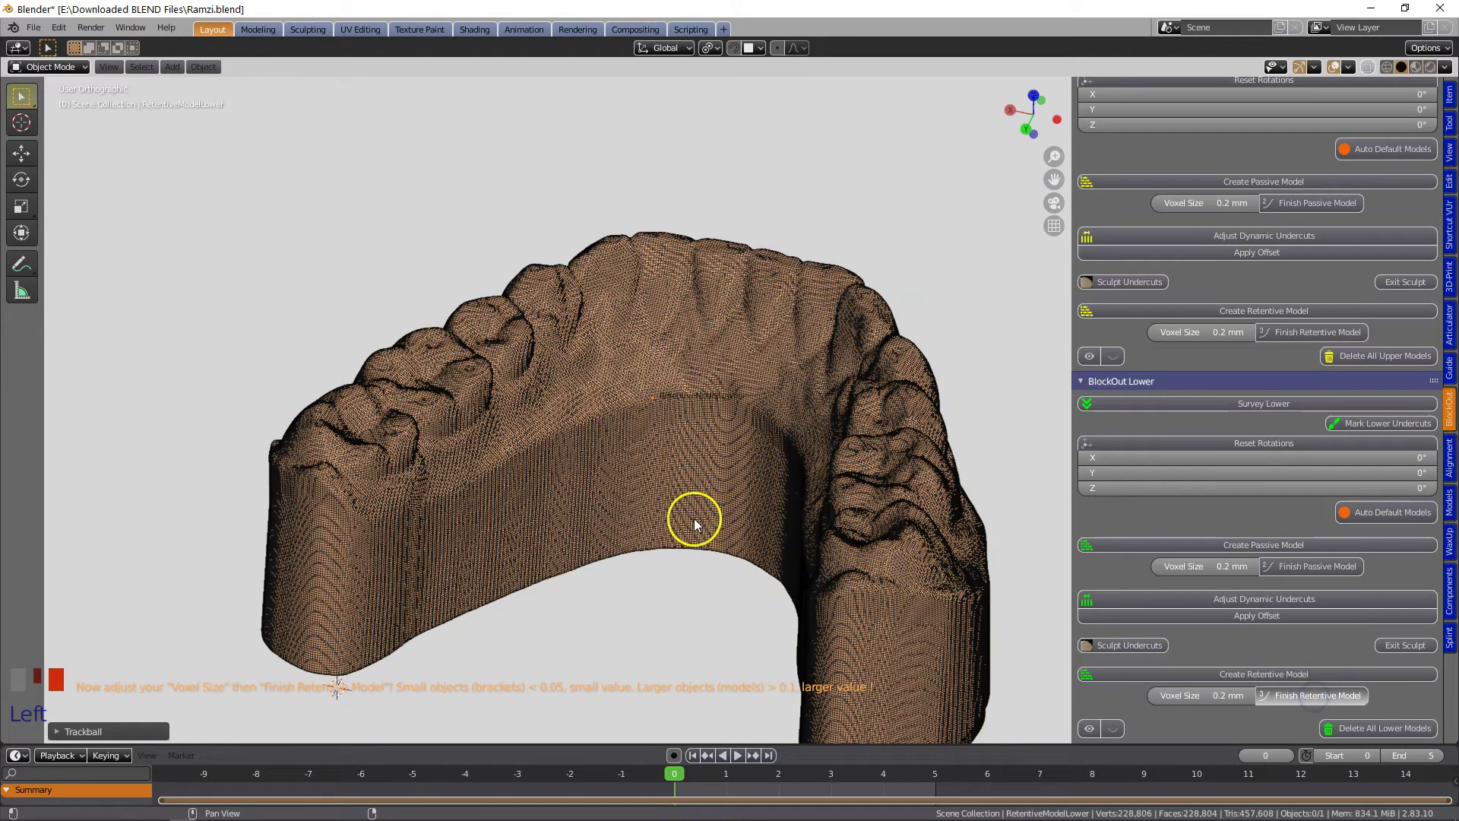
Designate the finished retentive lower model as the target model for the splint.
scroll(695, 519, "down", 2)
middle_click_drag(803, 509, 540, 469)
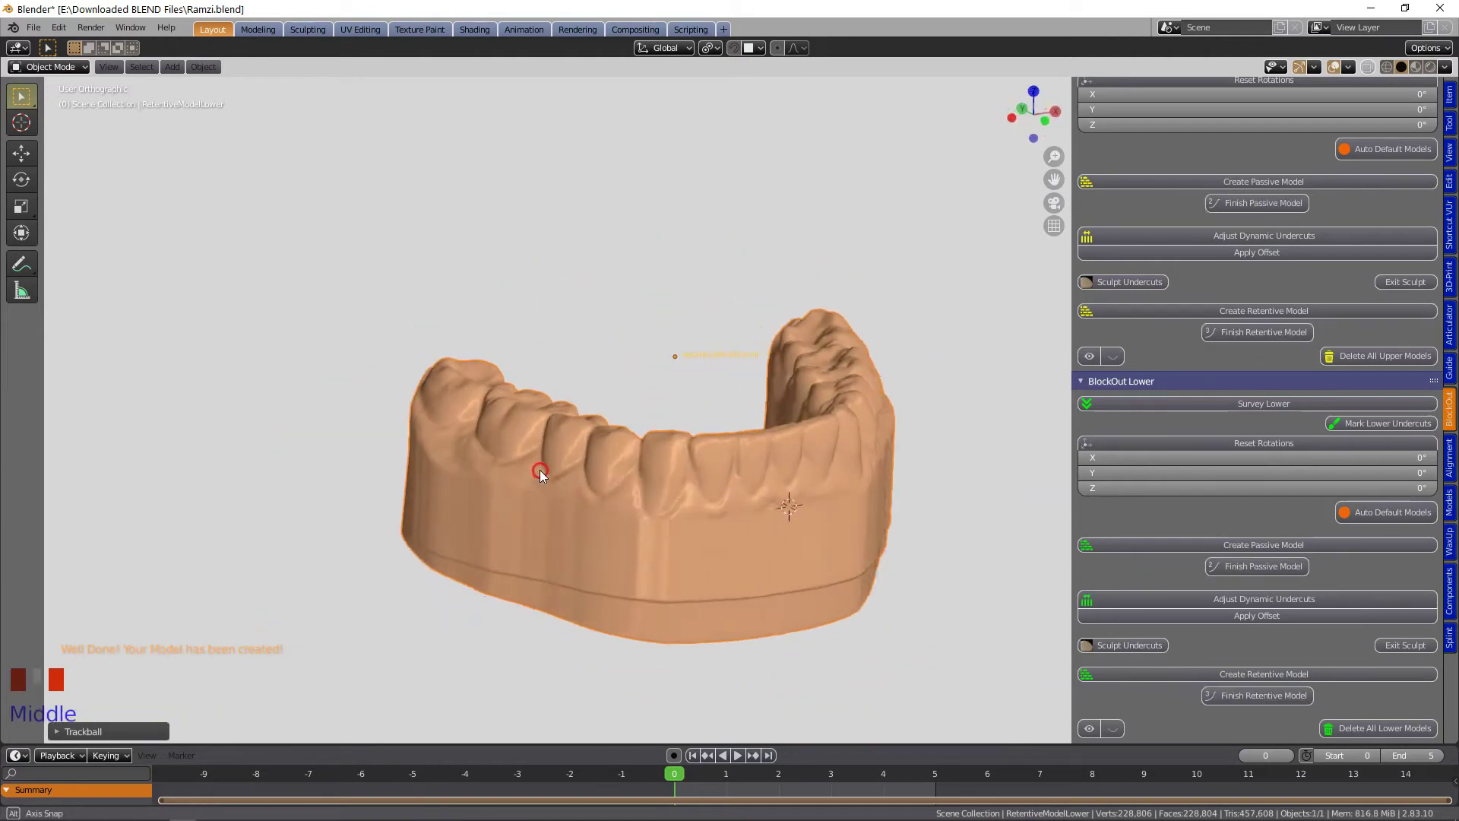
left_click(1449, 637)
scroll(860, 551, "up", 1)
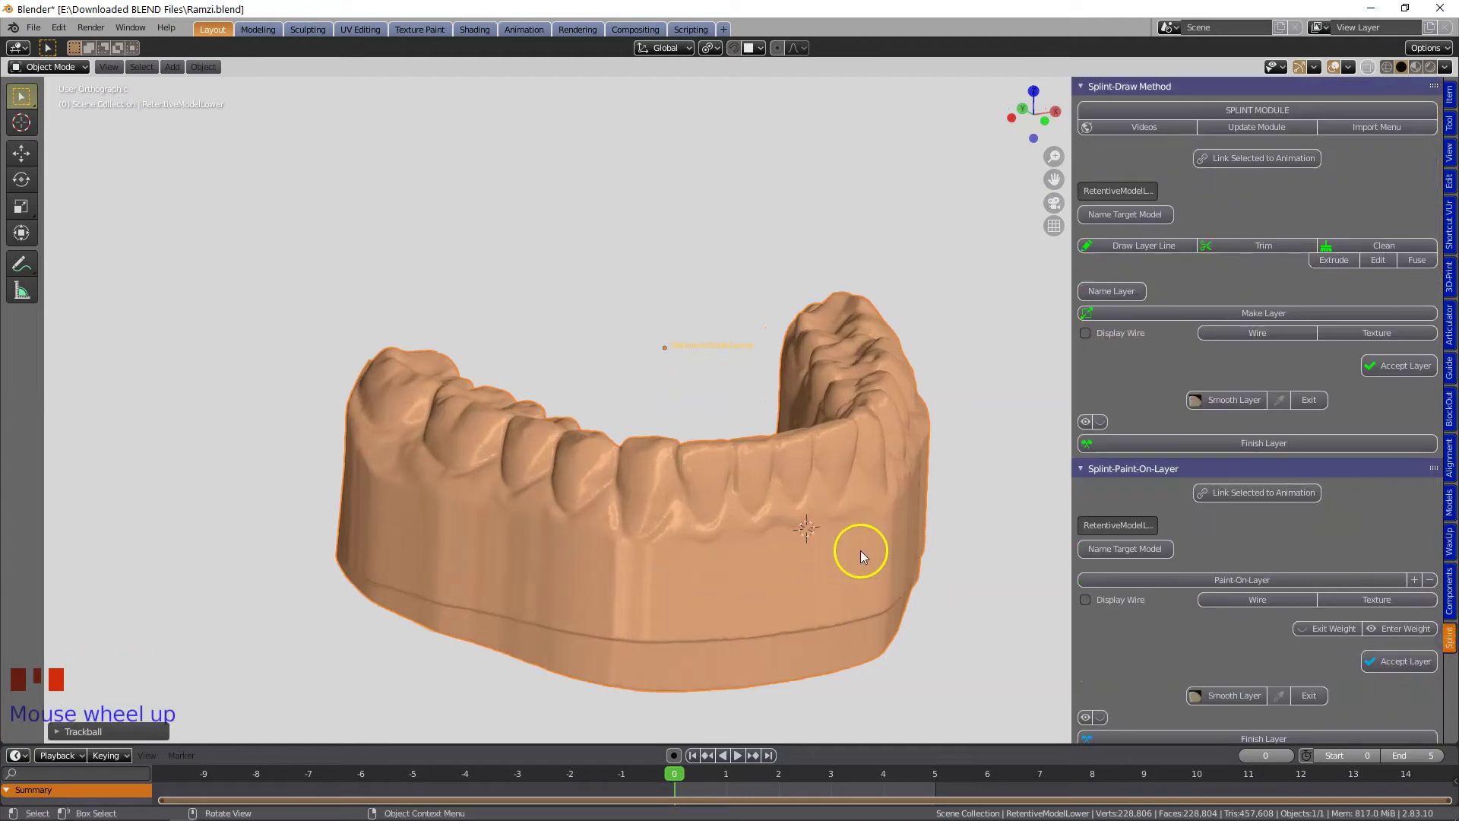
left_click(1120, 216)
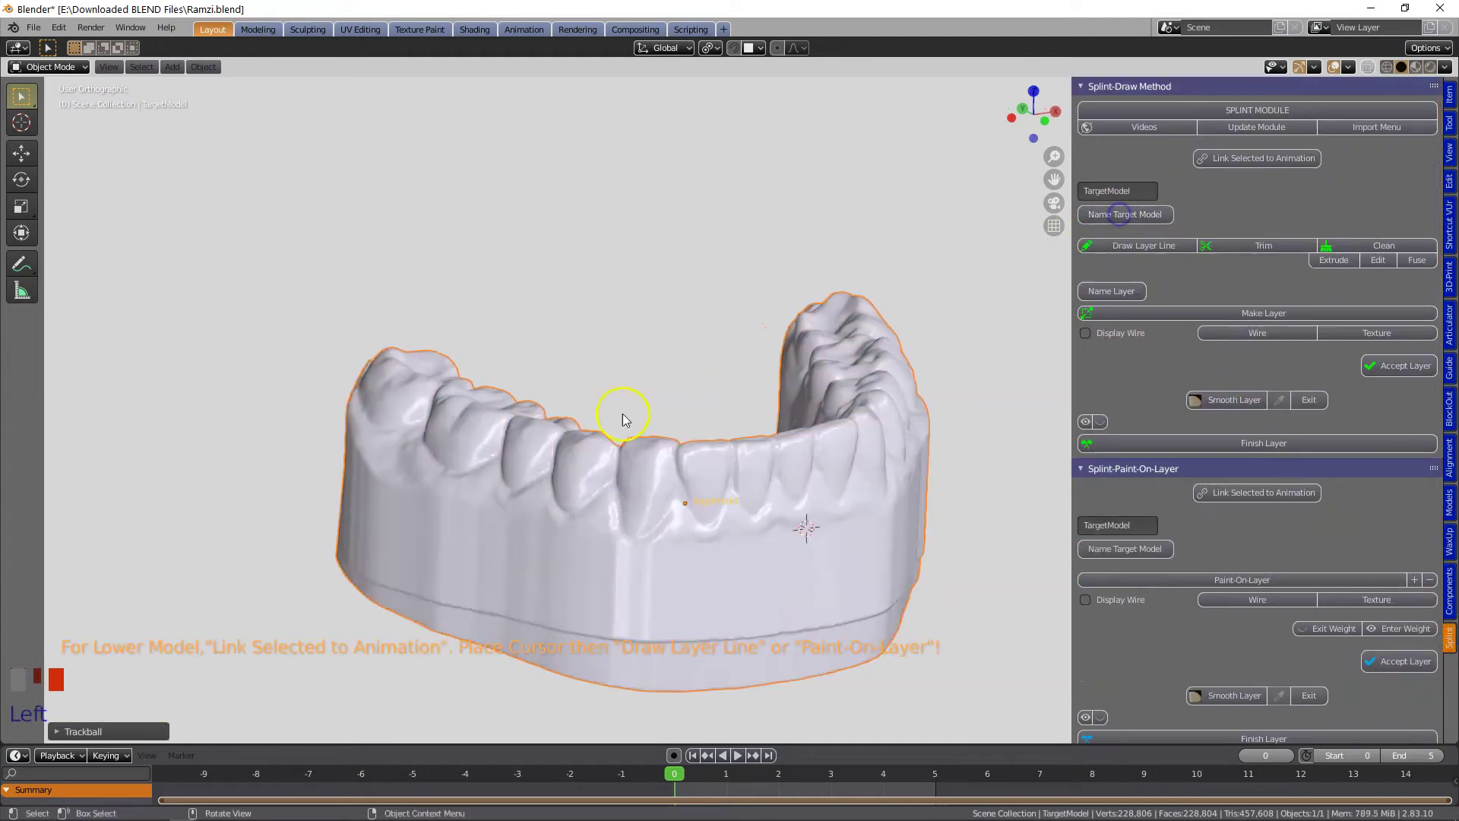
Unhide all objects and delete the passive and offset lower models.
middle_click_drag(622, 414, 647, 430)
scroll(818, 500, "down", 2)
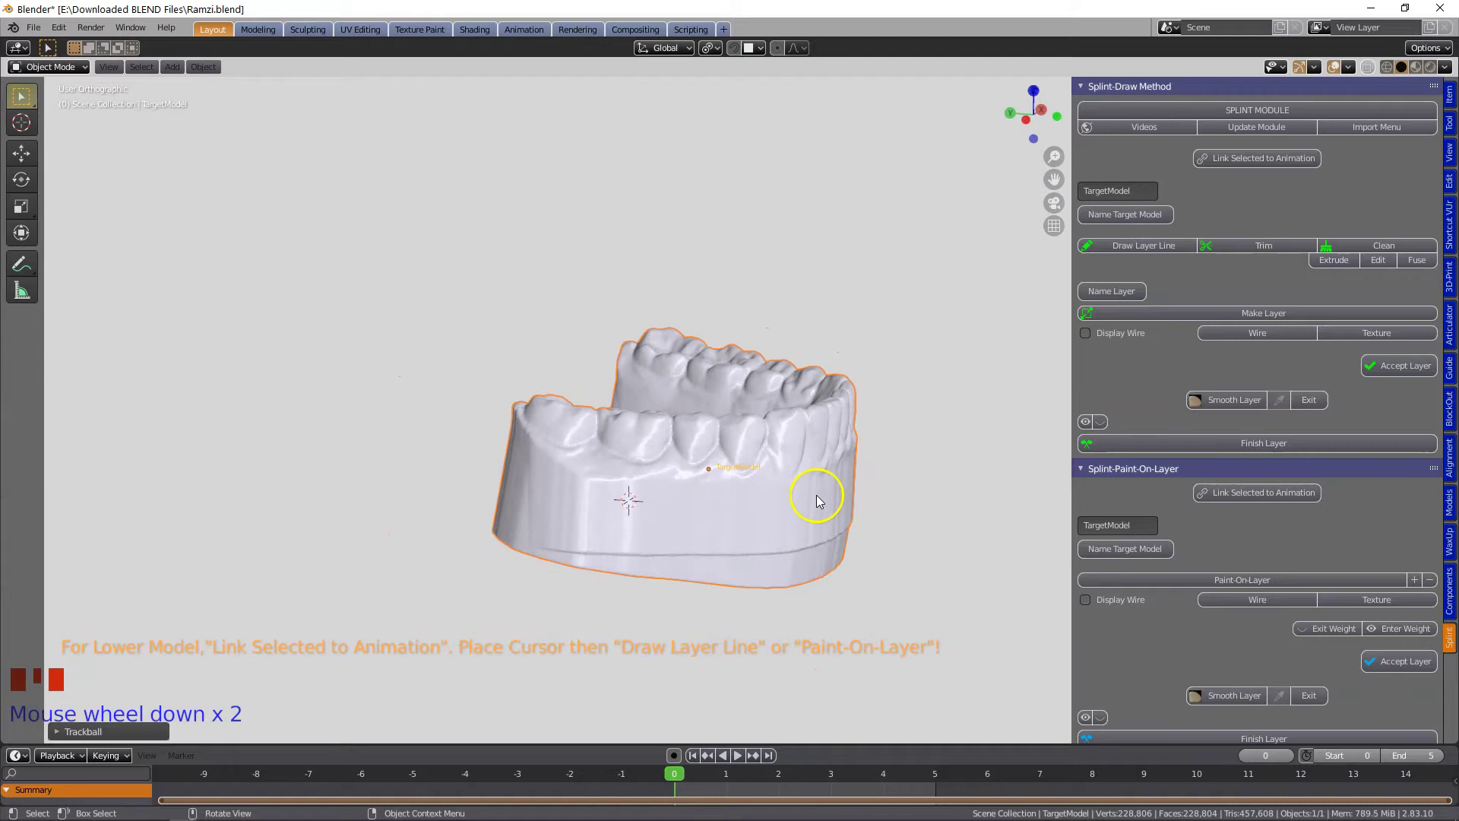
key("alt+h")
scroll(735, 552, "up", 2)
left_click(412, 494)
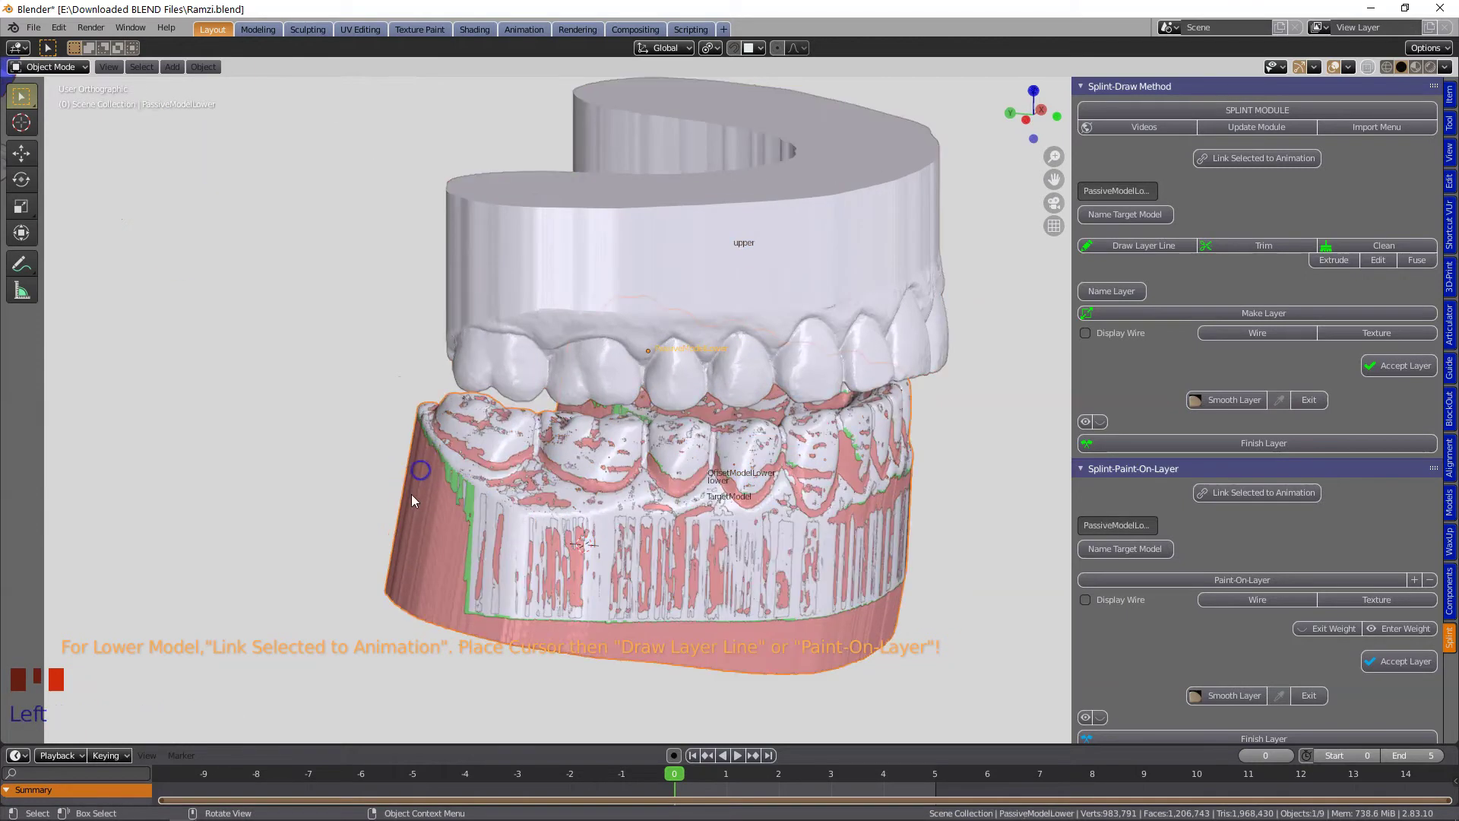
key("x")
left_click(407, 553)
left_click(463, 544)
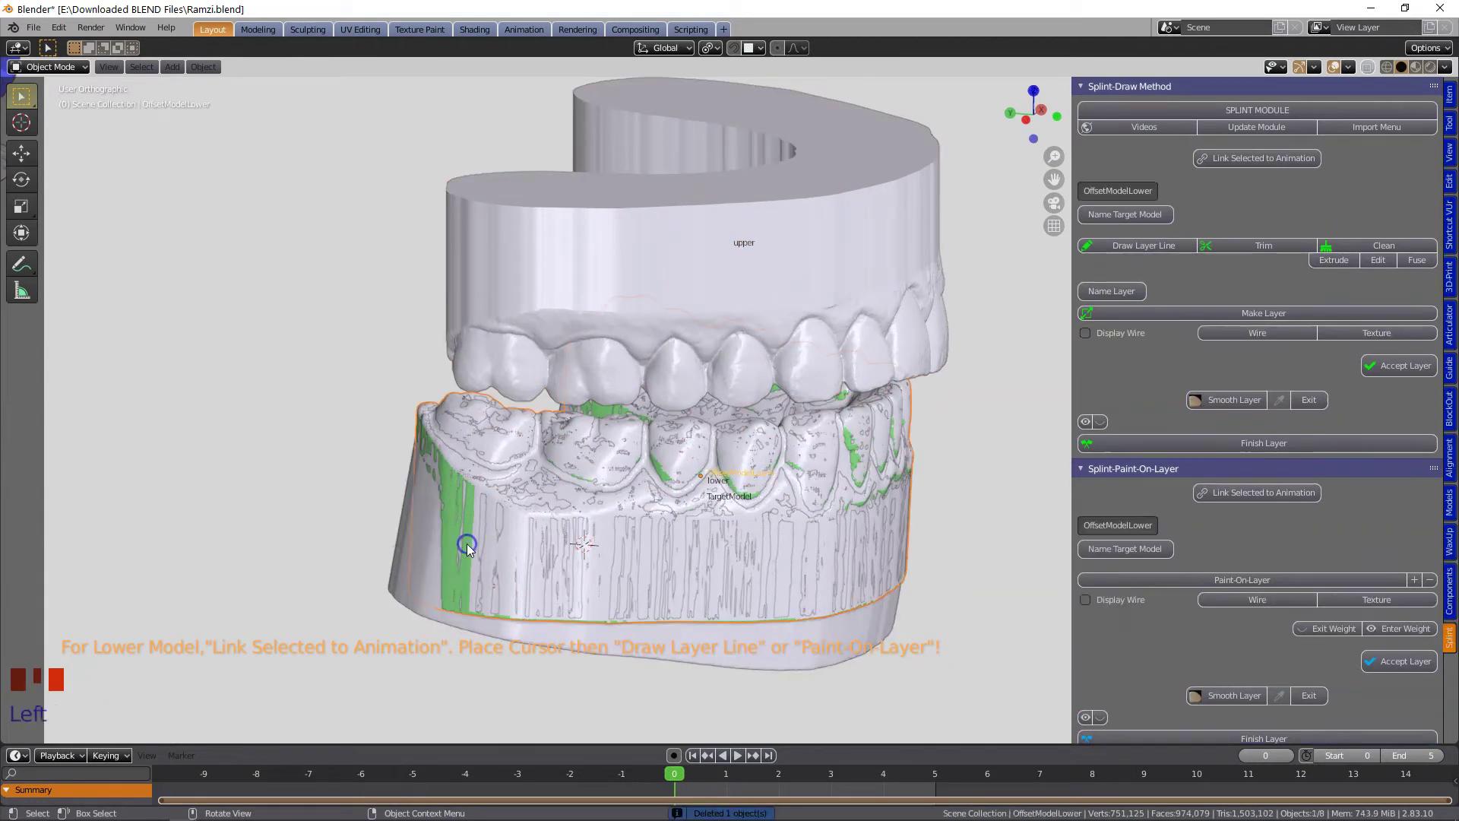
key("x")
left_click(517, 555)
Play the jaw animation with the target model selected, return to frame 0 and link the target model to the animation.
left_click(439, 568)
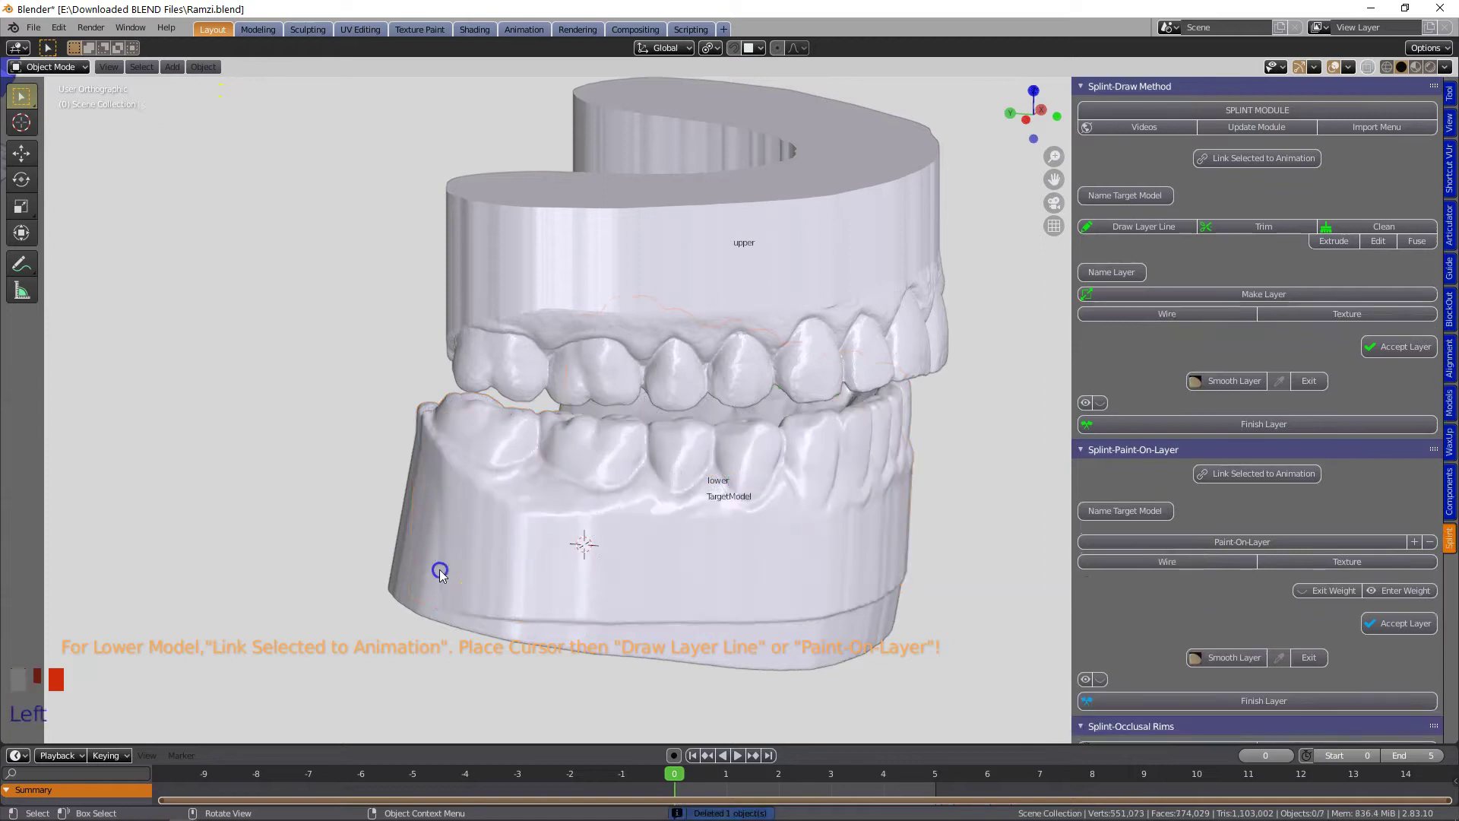
scroll(882, 502, "down", 1)
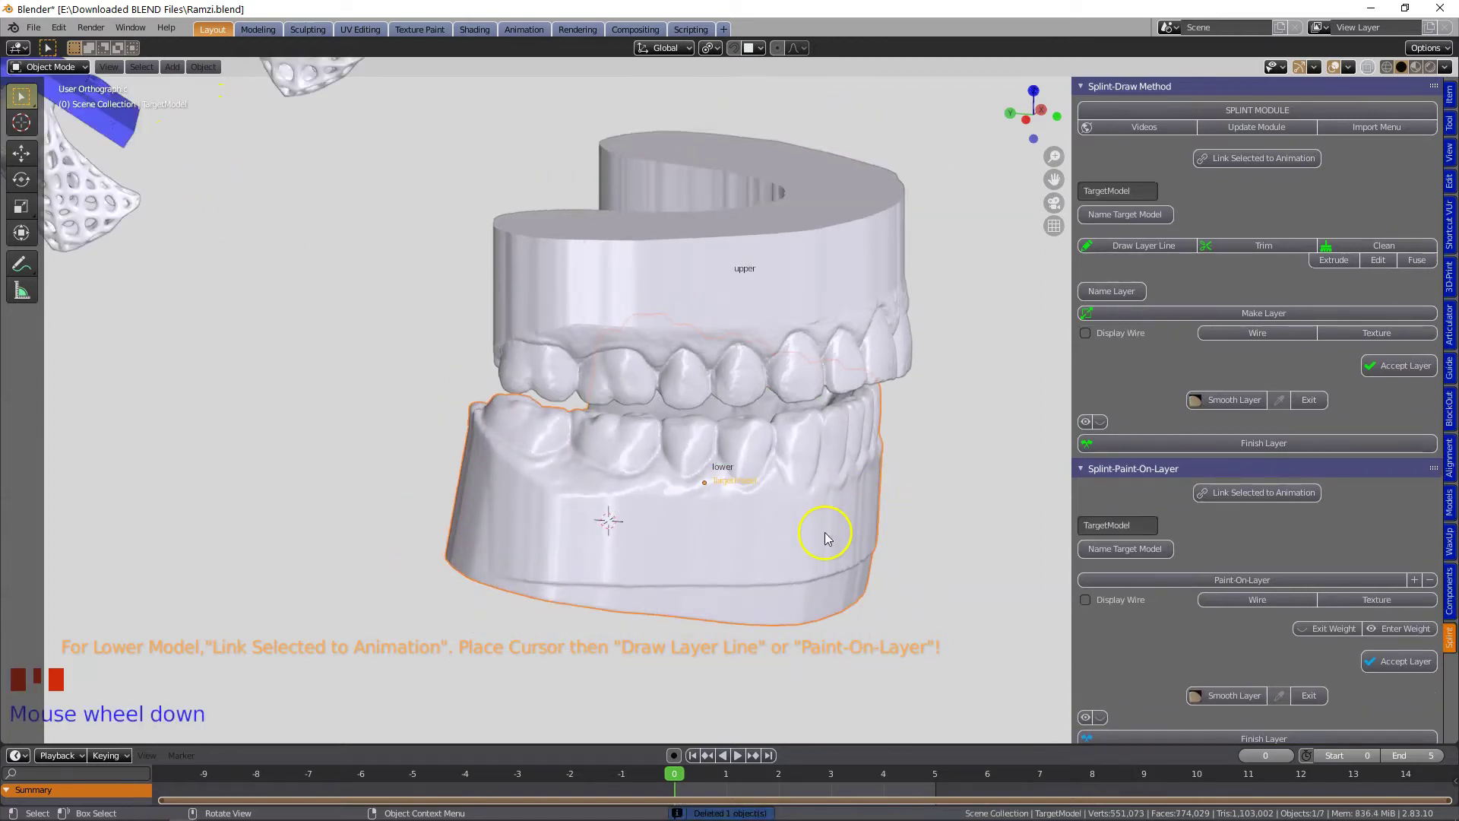
left_click(735, 755)
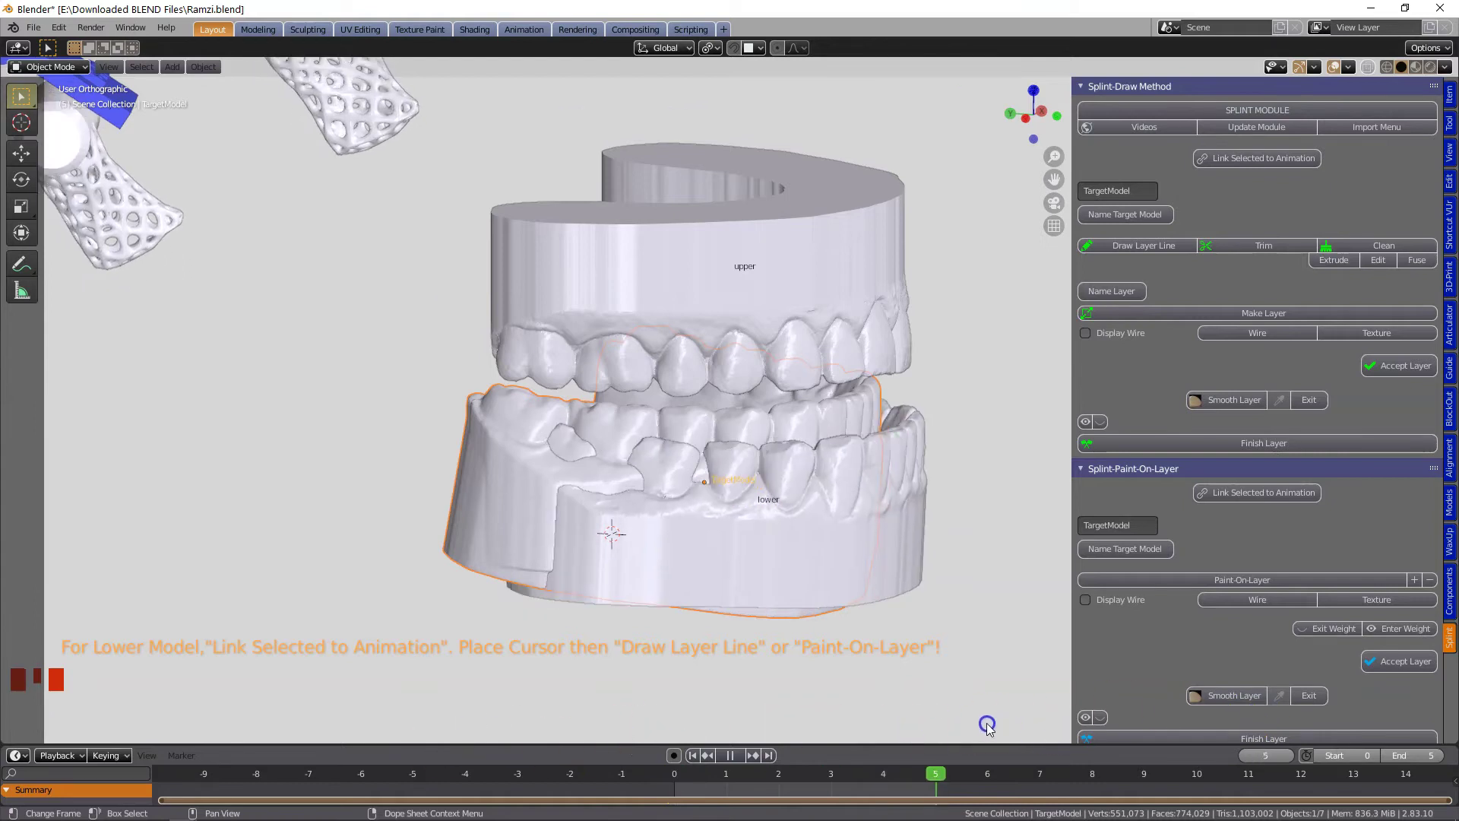
left_click_drag(936, 775, 644, 792)
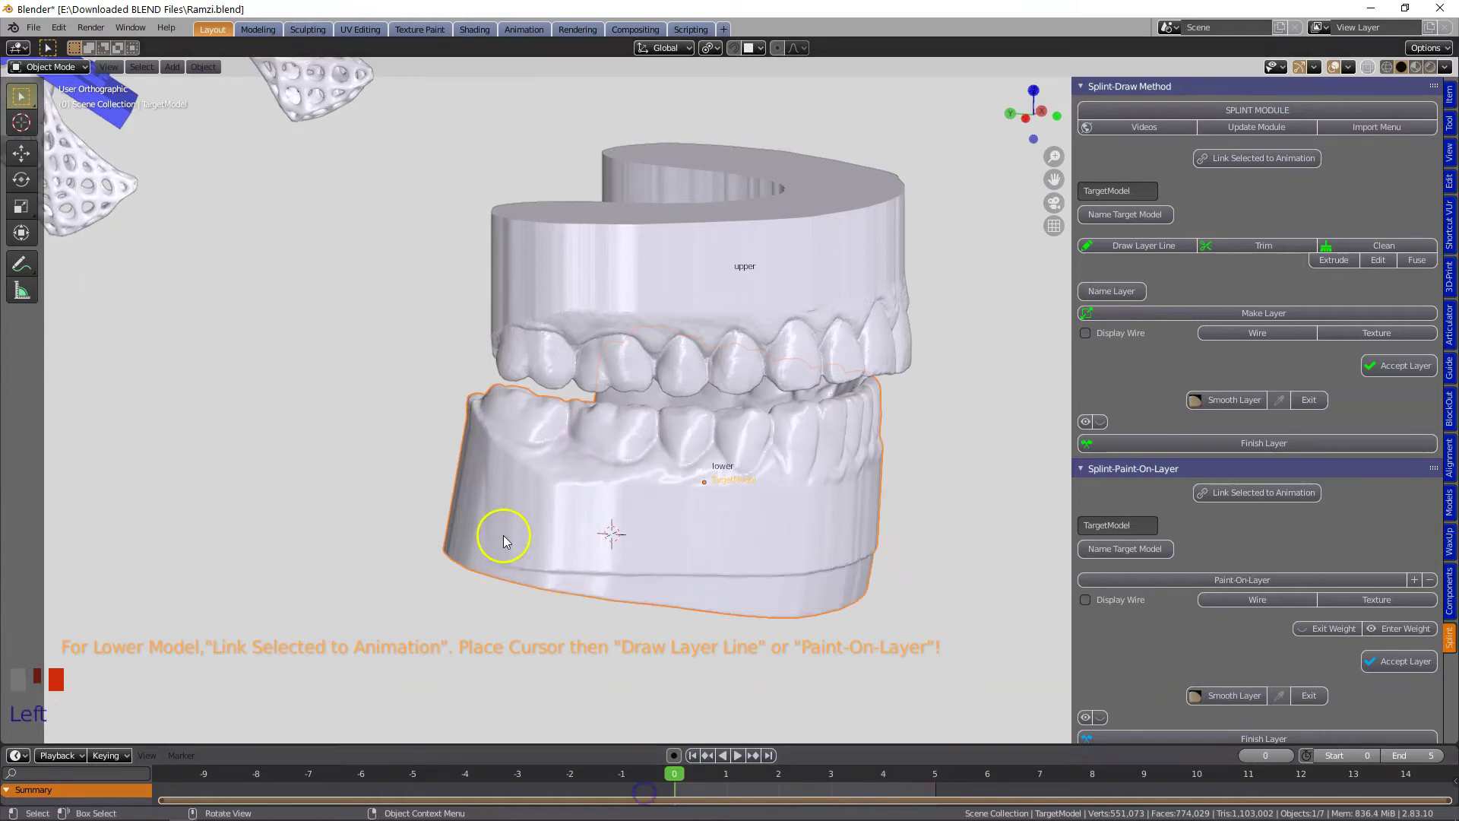
left_click(1263, 158)
left_click_drag(675, 774, 365, 762)
Place the 3D cursor on the buccal gum of the last molar and begin a layer line forward along the molars.
middle_click_drag(467, 475, 481, 564)
scroll(318, 588, "up", 2)
left_click(441, 538)
right_click(453, 499, "shift")
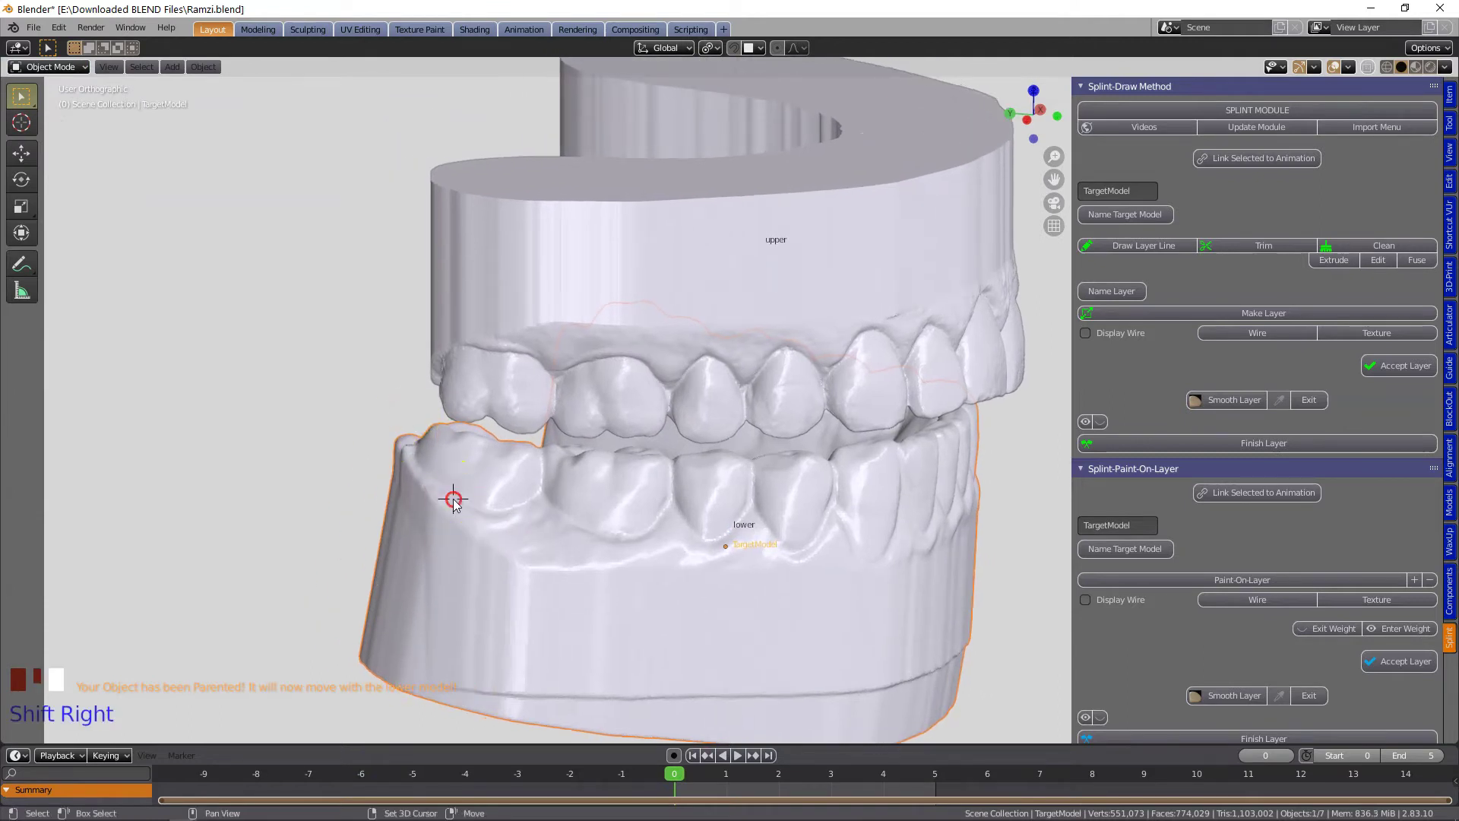
left_click(1139, 248)
key("g")
left_click(538, 526)
key("e")
left_click(590, 534)
middle_click_drag(590, 534, 532, 410)
scroll(560, 532, "up", 2)
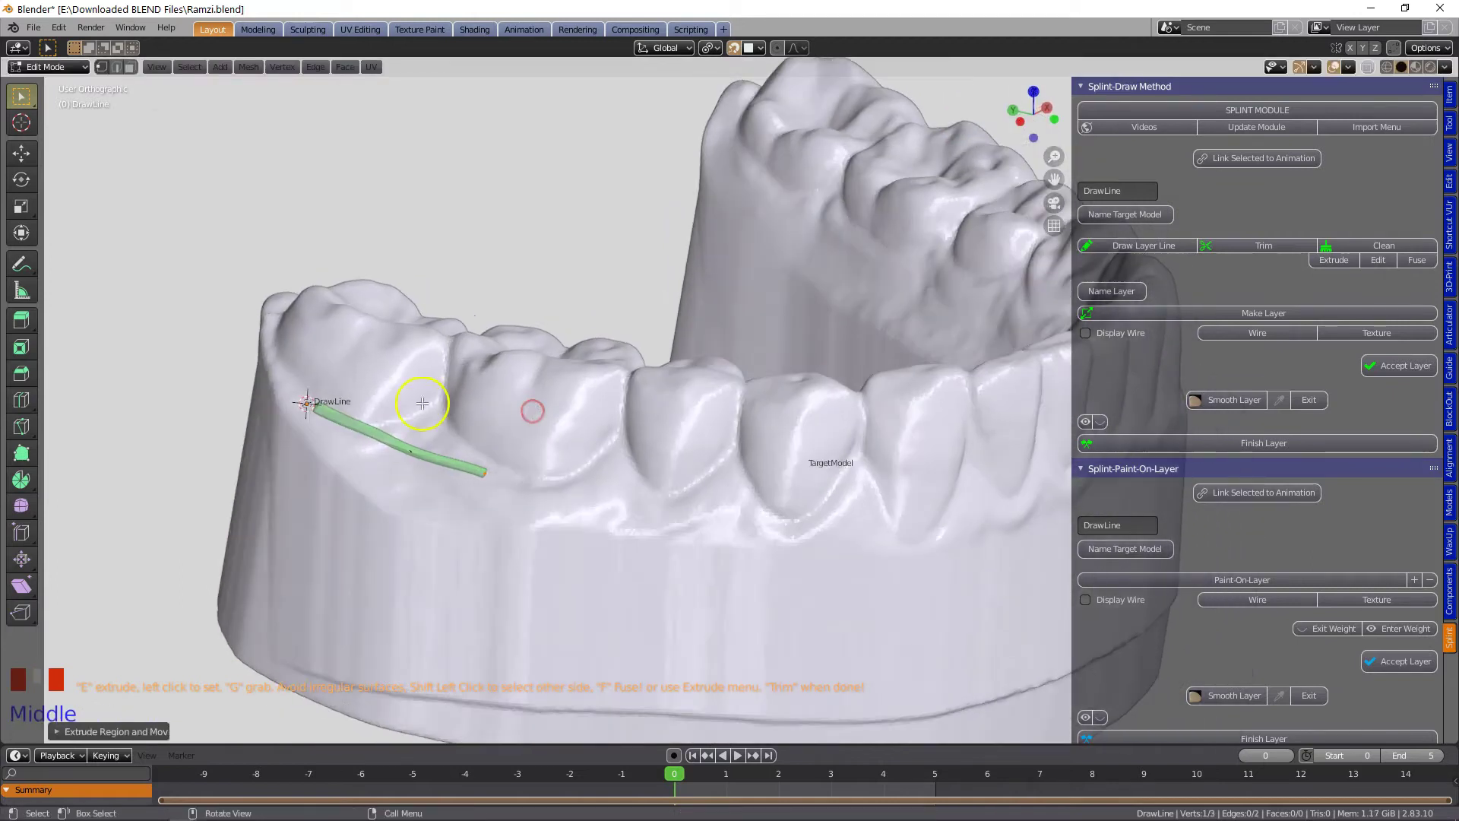
Annotate an alternative higher splint margin across the posterior teeth, erase the annotation and return to the selection tool.
left_click(22, 266)
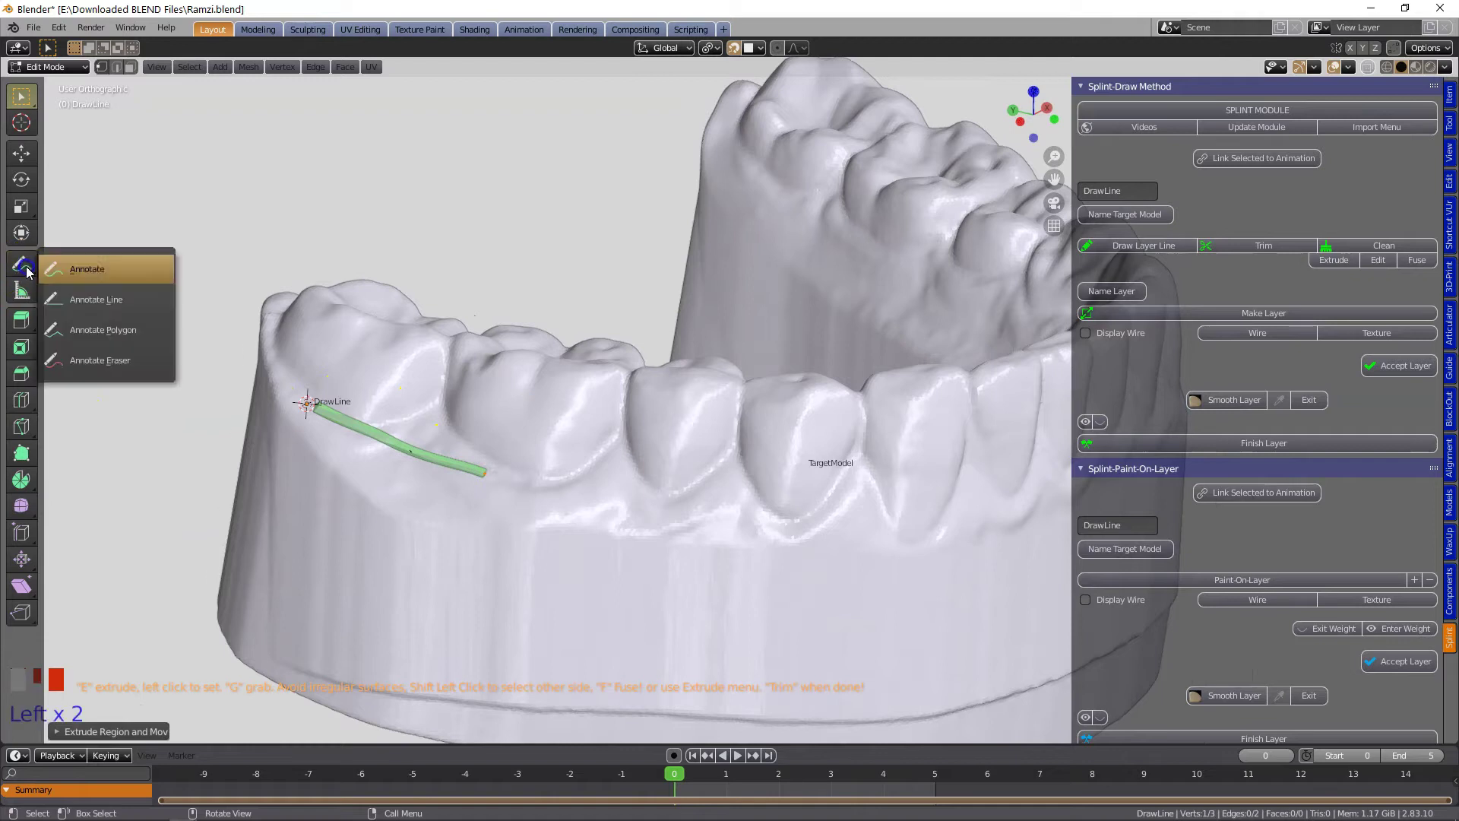
left_click_drag(288, 318, 346, 358)
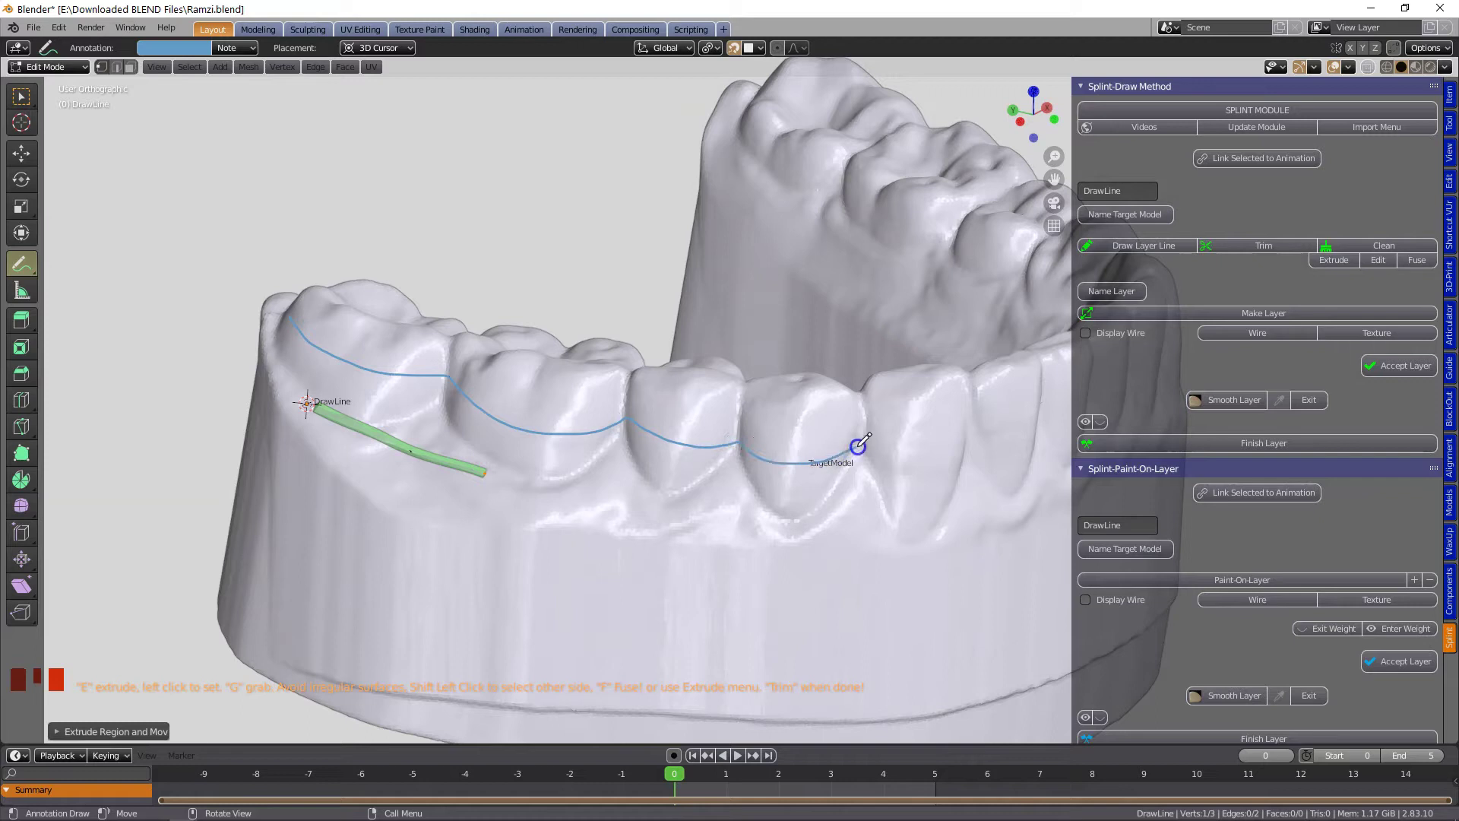
left_click_drag(869, 439, 867, 435)
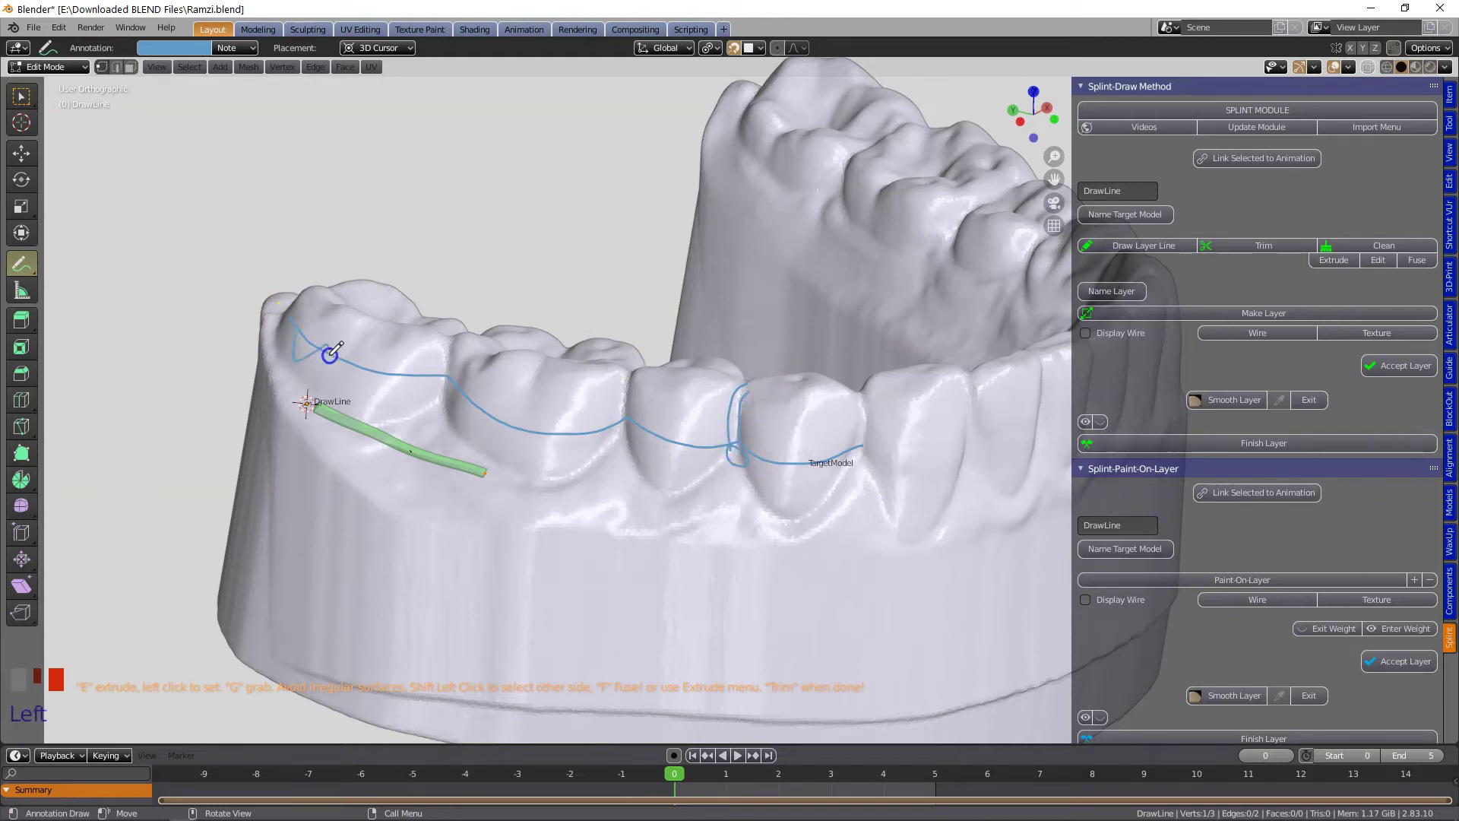
left_click_drag(552, 415, 769, 444)
mouse_move(32, 281)
left_mouse_down()
mouse_move(82, 277)
mouse_move(86, 354)
left_mouse_up()
mouse_move(265, 328)
left_mouse_down()
mouse_move(495, 408)
mouse_move(590, 418)
mouse_move(753, 392)
left_mouse_up()
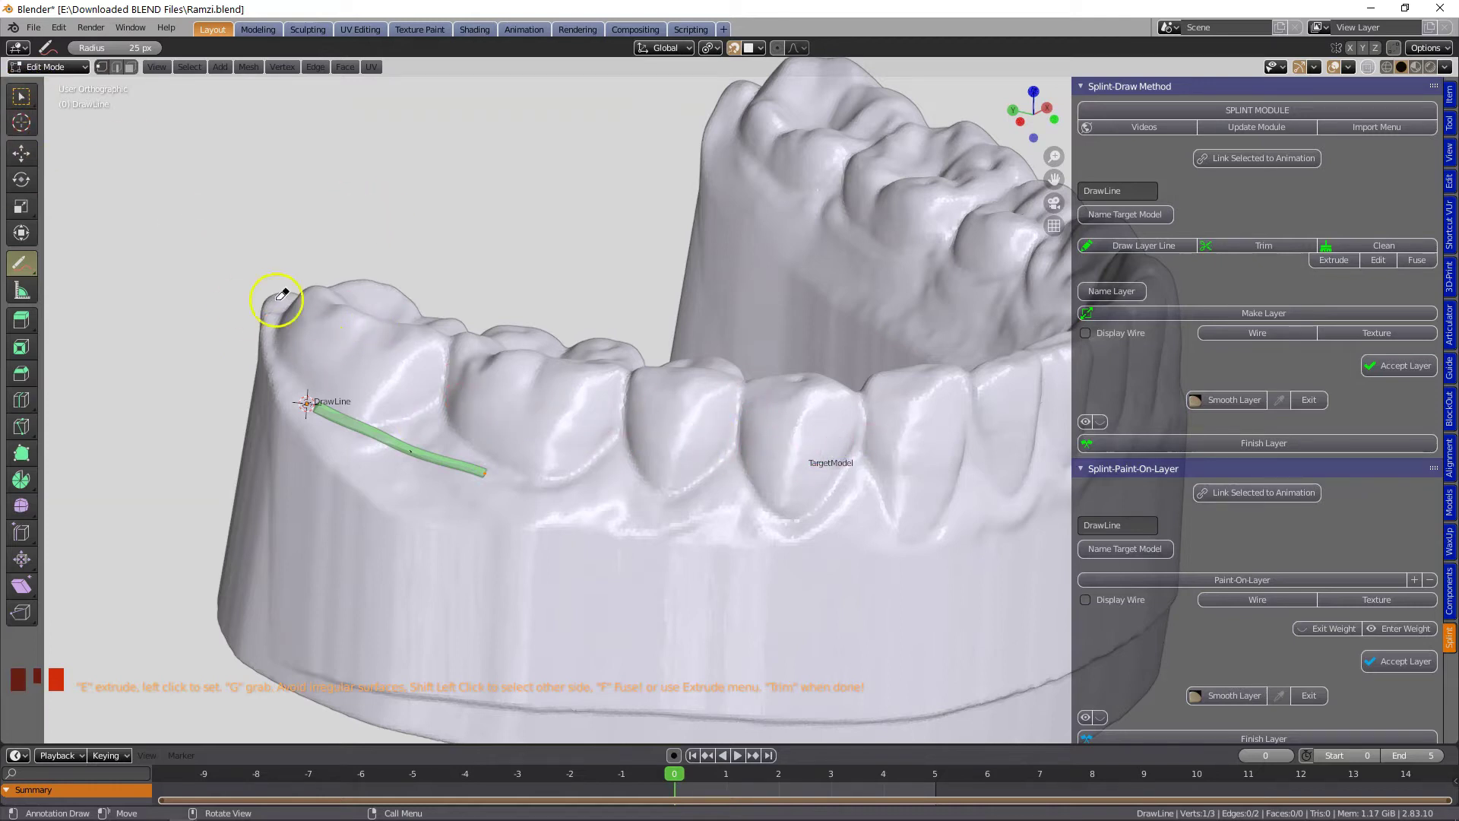
left_click(20, 95)
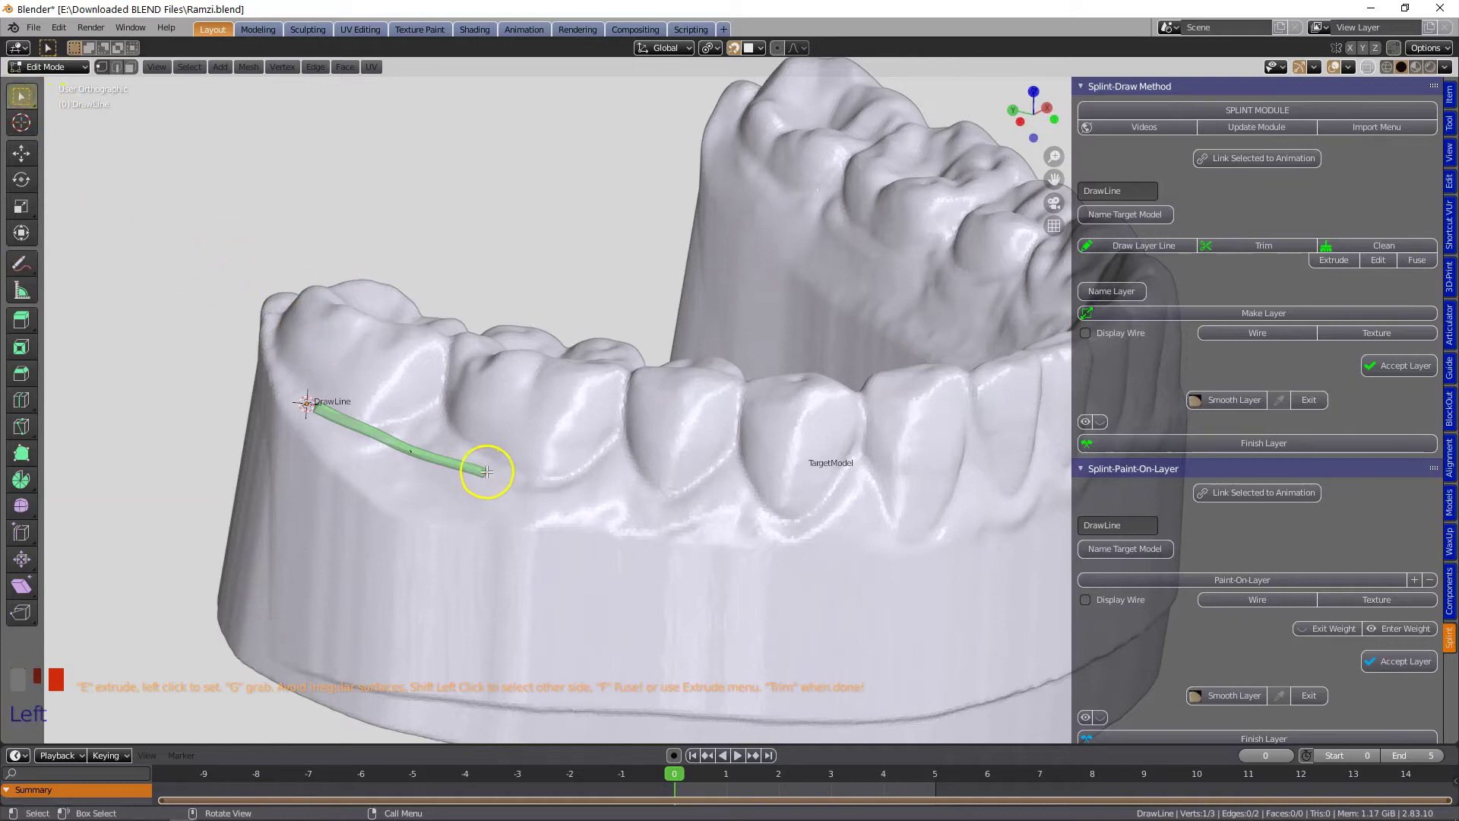
Extend the layer line along the buccal gum margin beneath the first molar and premolars.
key("e")
left_click(557, 496)
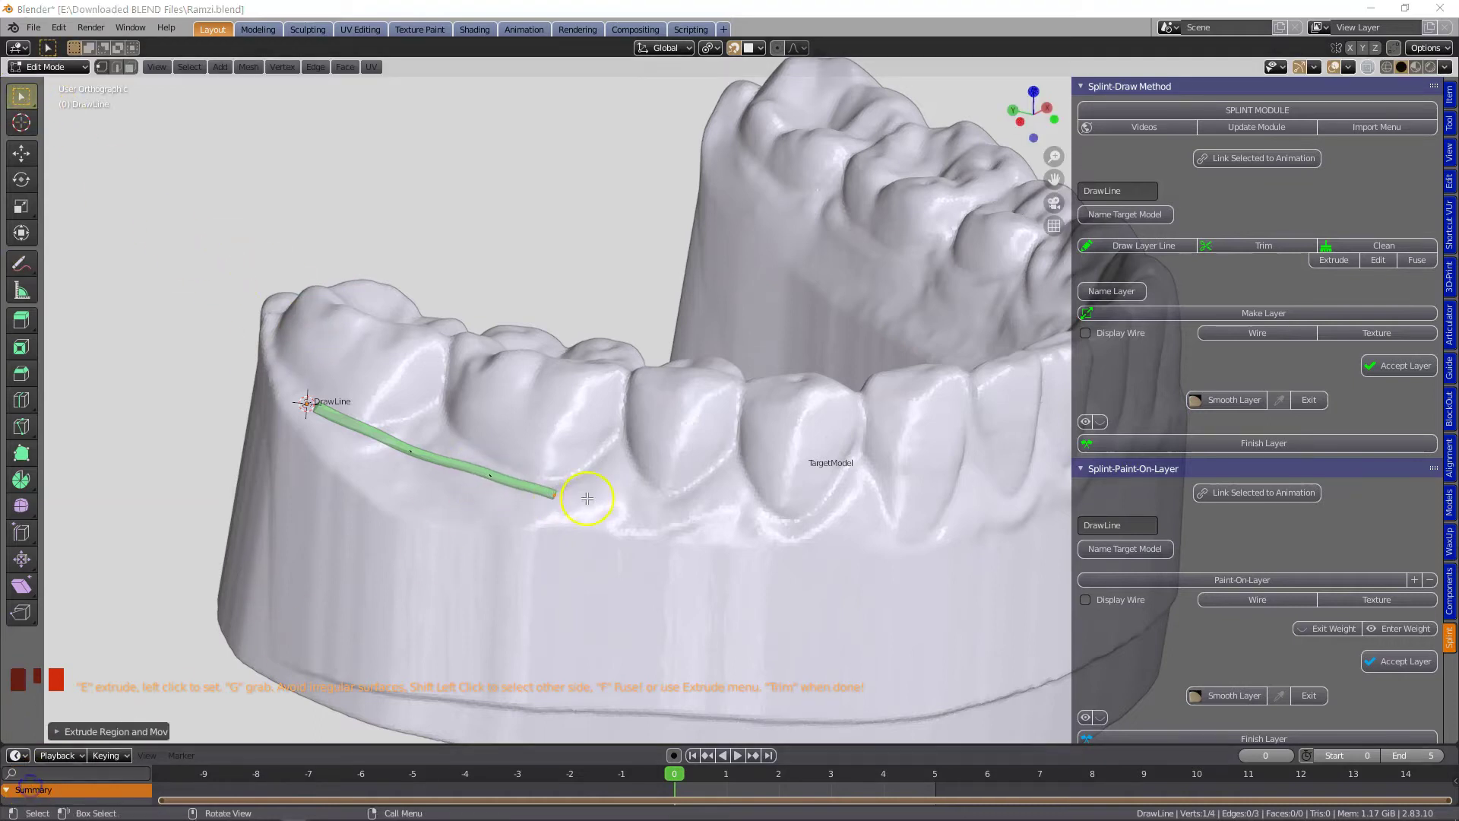
key("e")
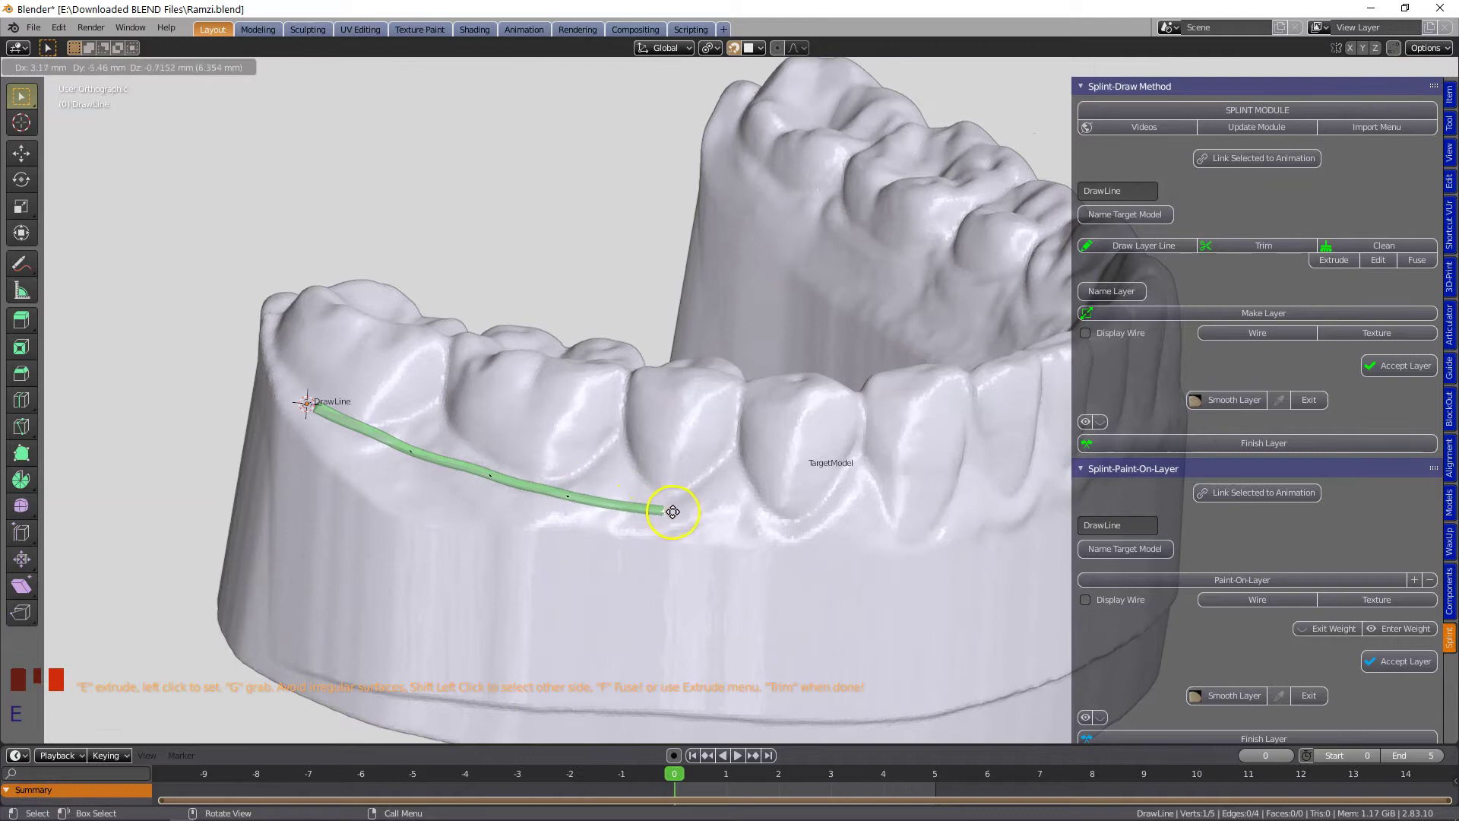
left_click(660, 511)
key("e")
left_click(802, 504)
Raise the layer line between the premolar and canine and extend it across the canine to the lateral incisor.
middle_click_drag(801, 504, 859, 482)
key("e")
left_click(864, 478)
key("e")
left_click(884, 446)
key("e")
left_click(954, 449)
key("e")
left_click(994, 450)
middle_click_drag(1003, 453, 708, 421, "shift")
key("e")
left_click(663, 476)
scroll(611, 501, "up", 3)
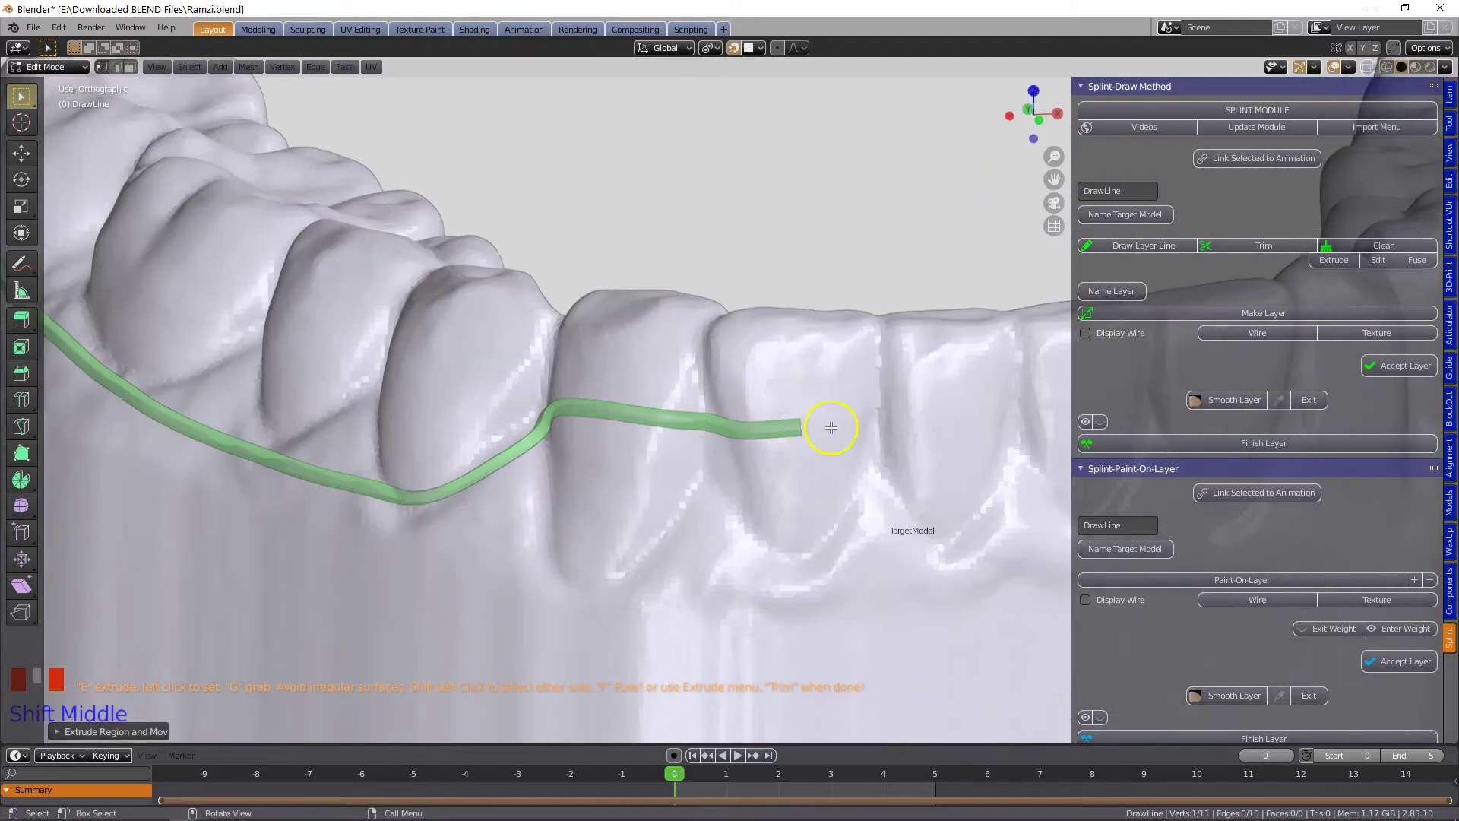
Undo the last segments of the layer line on the front teeth and redraw them across the canine.
key("ctrl+z")
key("ctrl+z")
key("ctrl+z")
key("e")
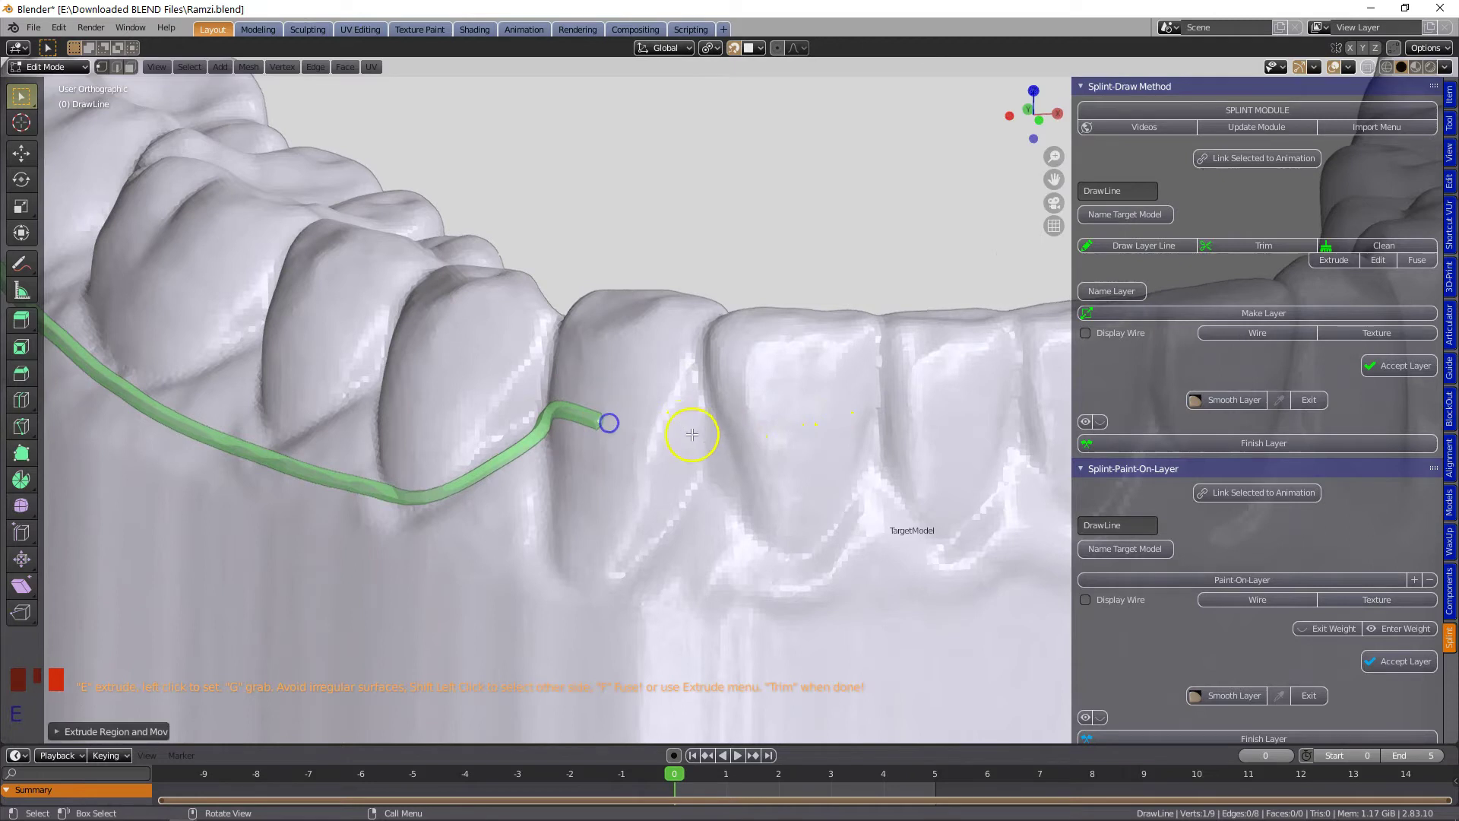
scroll(715, 430, "up", 2)
scroll(608, 436, "down", 4)
key("e")
left_click(676, 430)
Extend the layer line across the facial surfaces of the central incisors.
key("e")
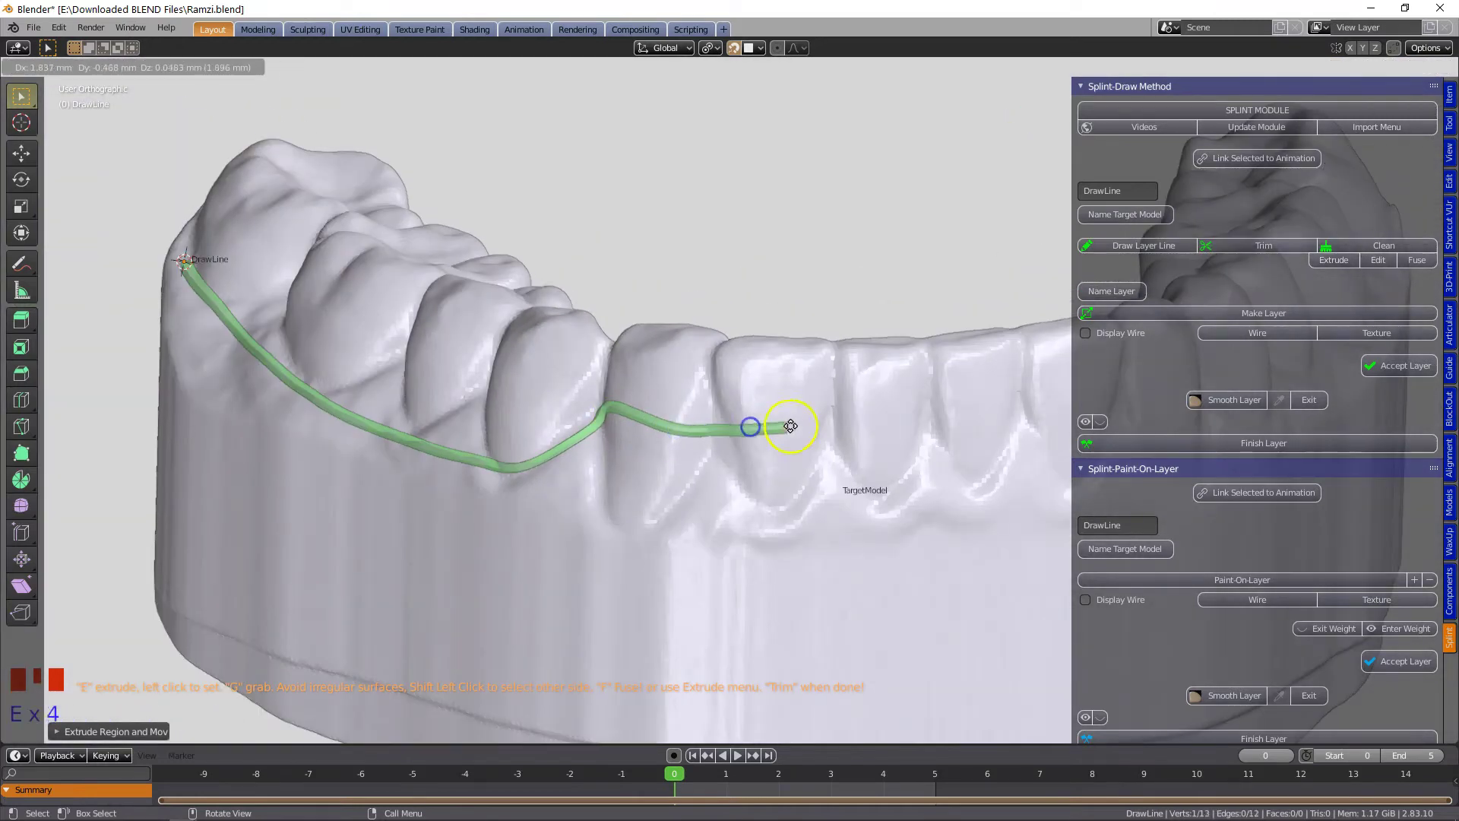
left_click(929, 416)
key("e")
left_click(988, 413)
key("e")
left_click(1023, 405)
Continue the layer line across the opposite lateral incisor and over the canine's facial surface.
middle_click_drag(902, 403, 764, 409, "shift")
middle_click_drag(764, 409, 719, 422)
key("e")
left_click(735, 408)
key("e")
left_click(795, 408)
key("e")
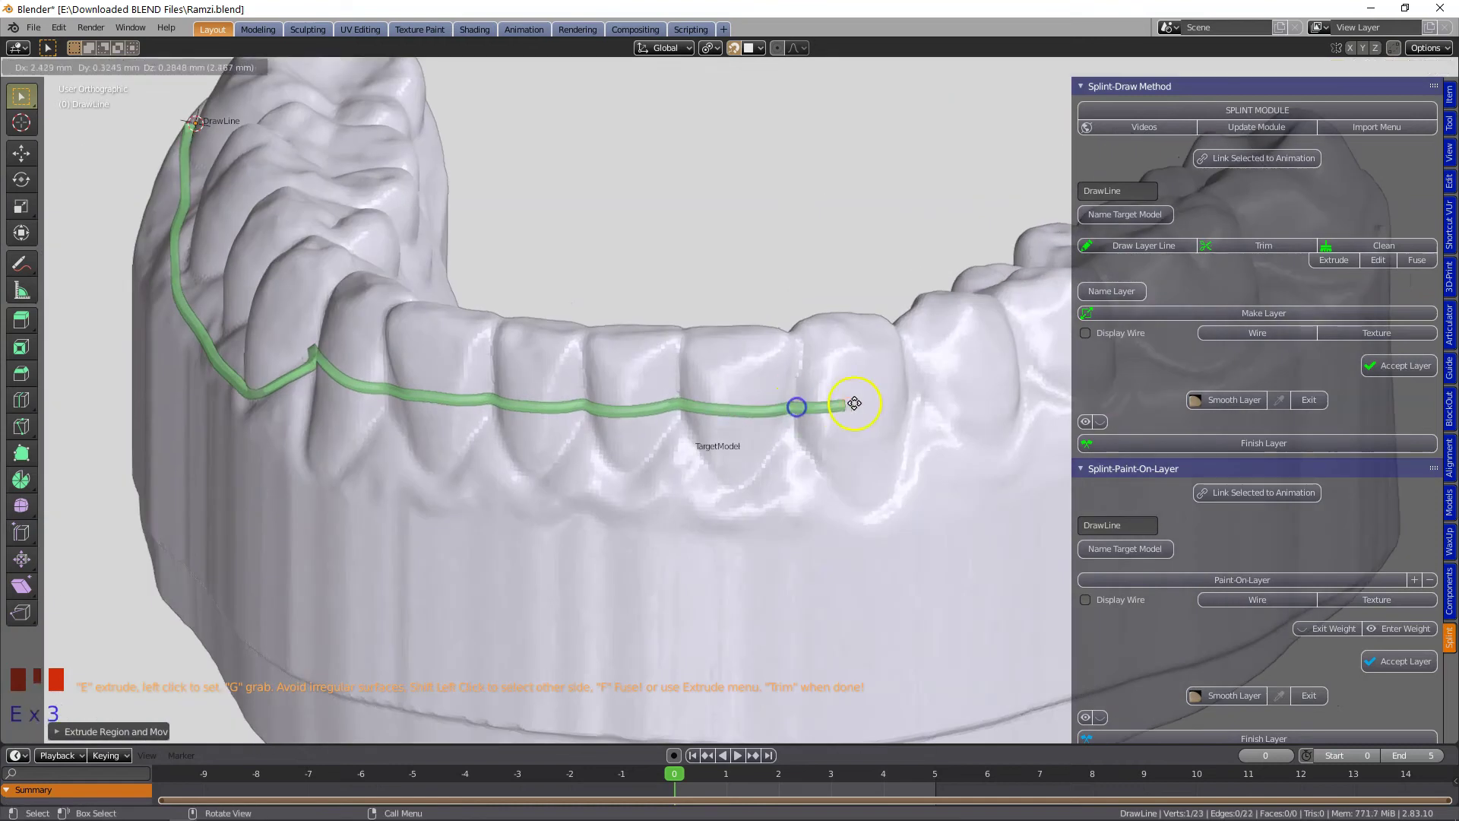
left_click(900, 395)
Drop the layer line behind the canine to the gum and extend it beneath the premolars toward the molars.
middle_click_drag(899, 396, 800, 403)
middle_click_drag(801, 403, 662, 412, "shift")
key("e")
left_click(661, 430)
key("e")
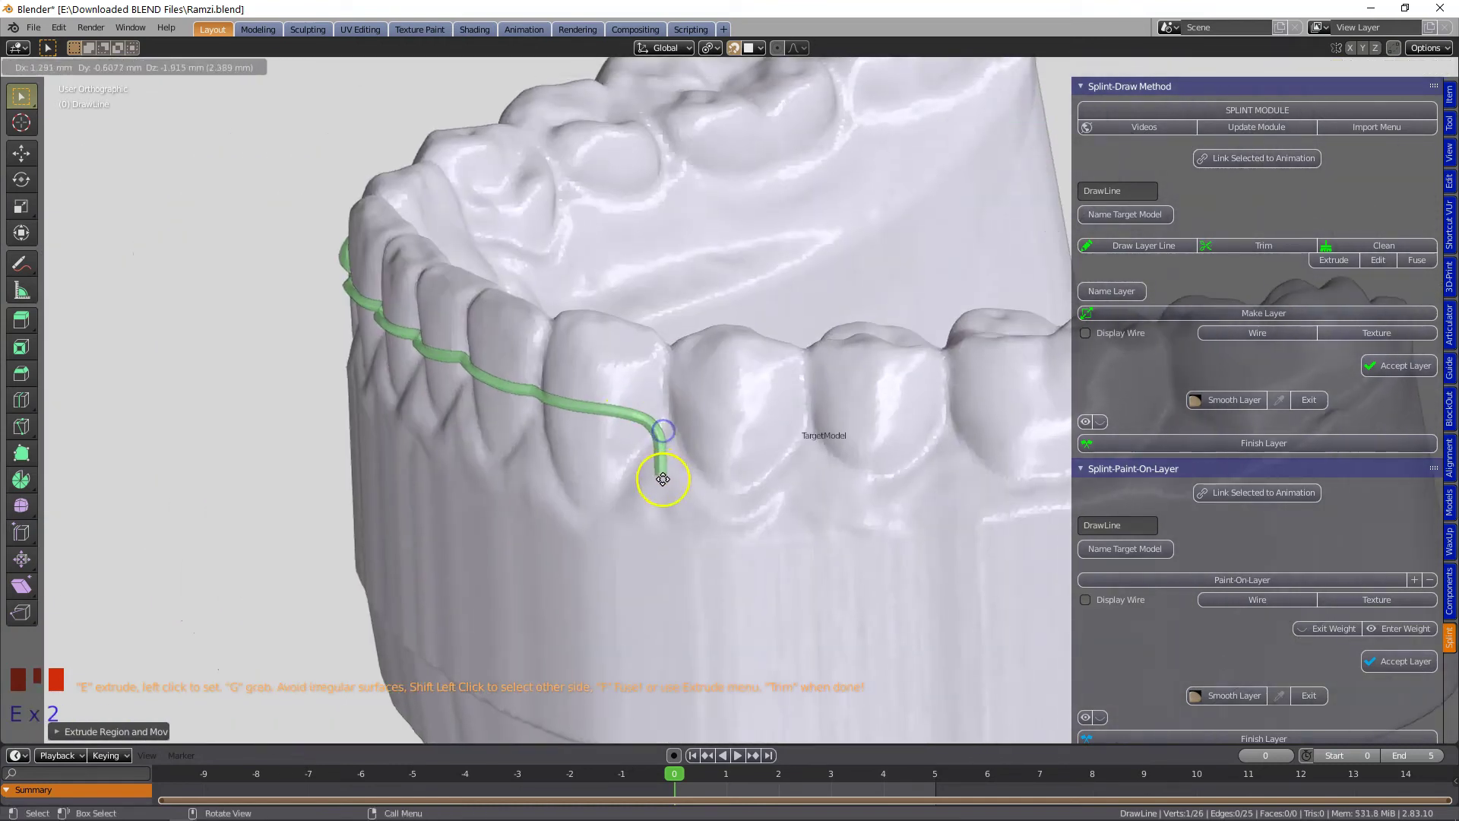
left_click(663, 480)
key("e")
left_click(697, 522)
key("e")
left_click(779, 519)
key("e")
left_click(964, 509)
Extend the layer line past the molars and wrap it around the back of the last molar.
middle_click_drag(1046, 495, 543, 503)
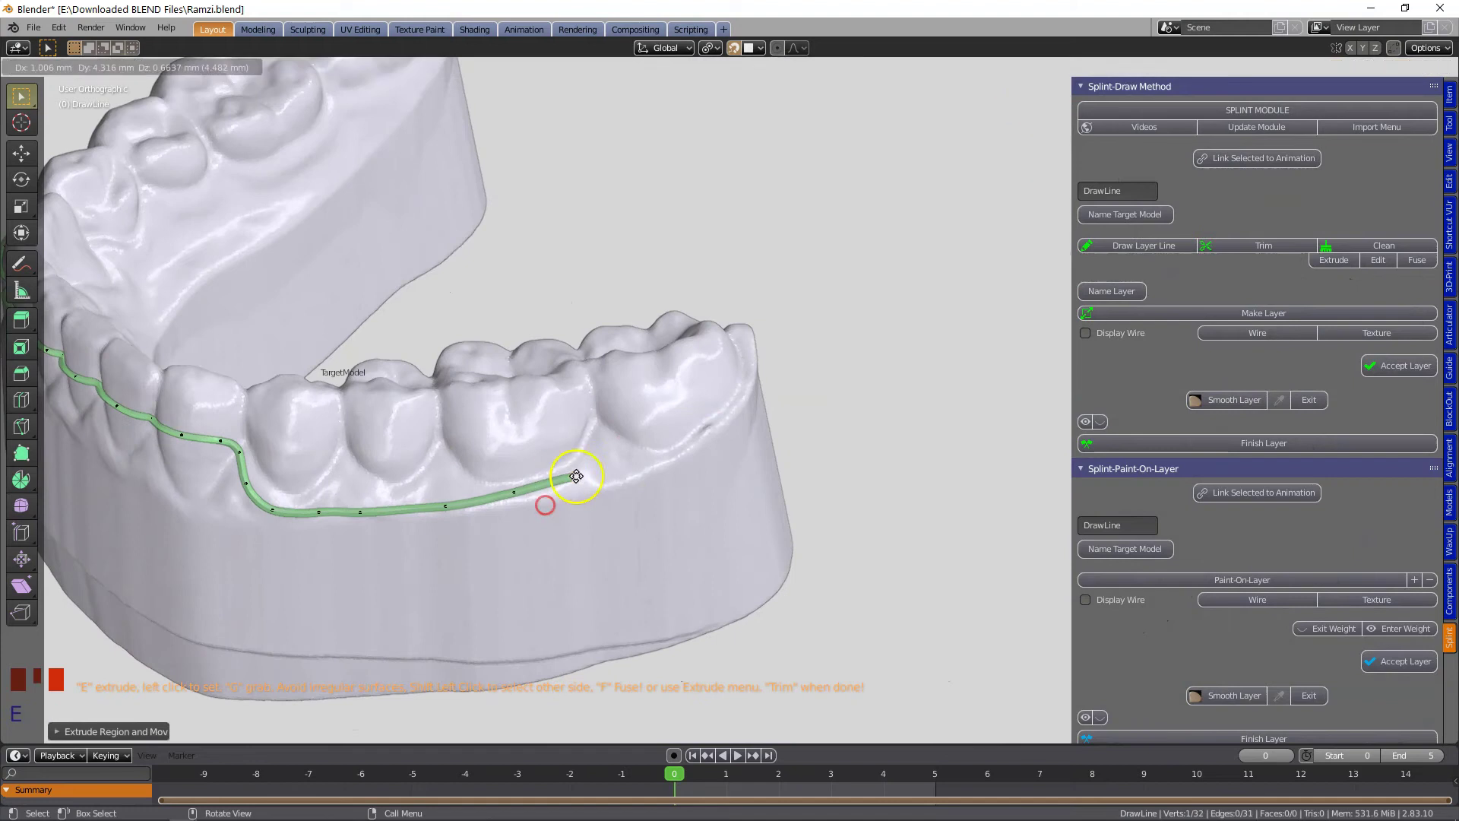
key("e")
left_click(745, 358)
middle_click_drag(745, 358, 403, 363)
key("e")
left_click(402, 388)
Extend the layer line along the lingual gum of the whole arch and around the starting side's last molar.
key("e")
left_click(805, 485)
middle_click_drag(805, 485, 973, 487)
key("e")
left_click(547, 394)
middle_click_drag(808, 524, 890, 589)
key("e")
left_click(1014, 493)
Fuse the layer line's end to its start point and trim the model along the closed loop.
middle_click_drag(1013, 492, 821, 509)
middle_click_drag(821, 509, 228, 505, "shift")
left_click(479, 508, "shift")
key("f")
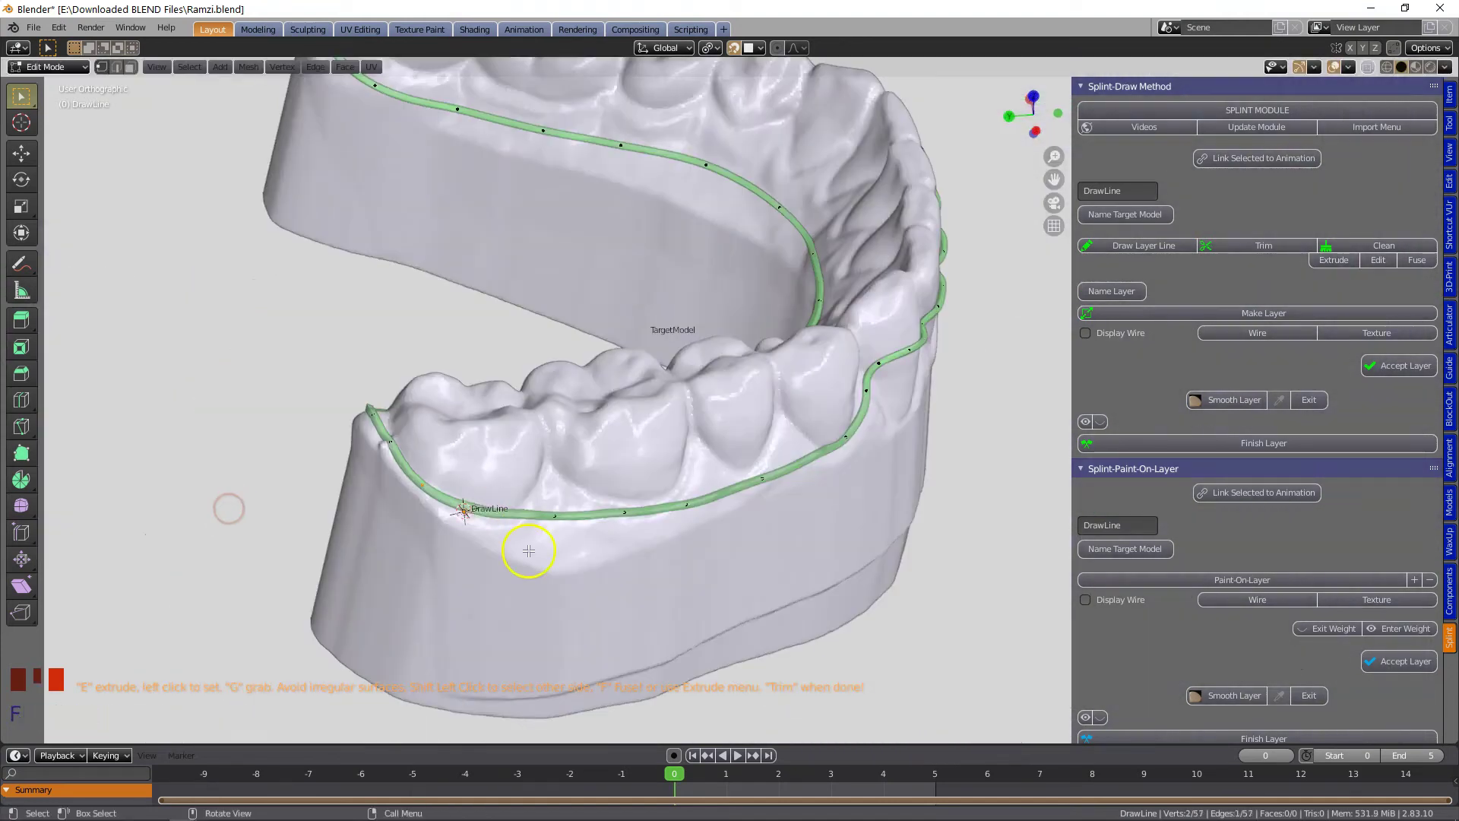
scroll(529, 554, "down", 2)
middle_click_drag(586, 526, 596, 544, "shift")
left_click(1281, 246)
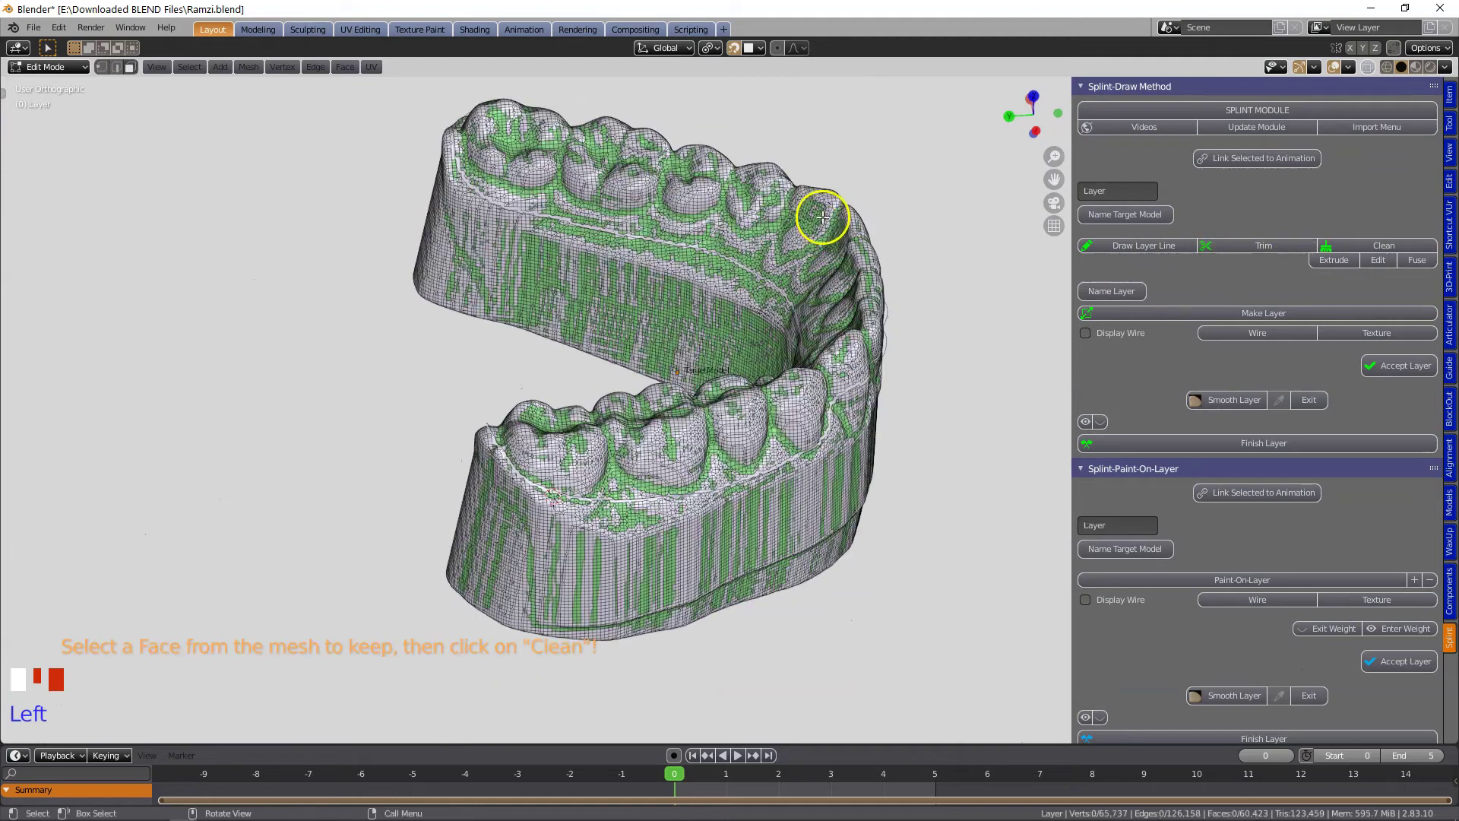
Select a face on the teeth inside the trimmed outline as the part to keep and clean away the remaining mesh.
scroll(628, 492, "up", 2)
left_click(632, 452)
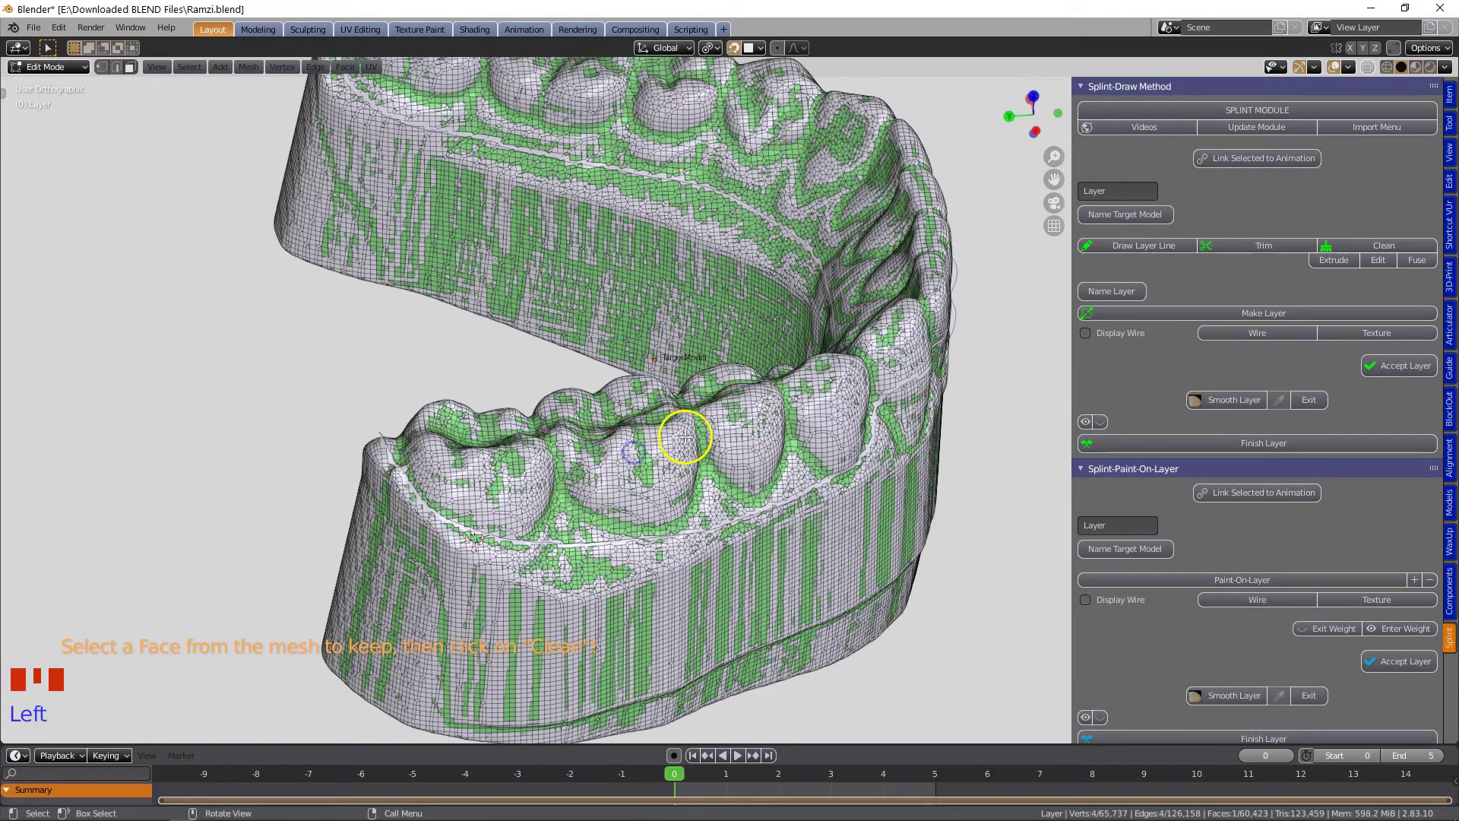
left_click(1356, 247)
middle_click_drag(821, 365, 758, 420)
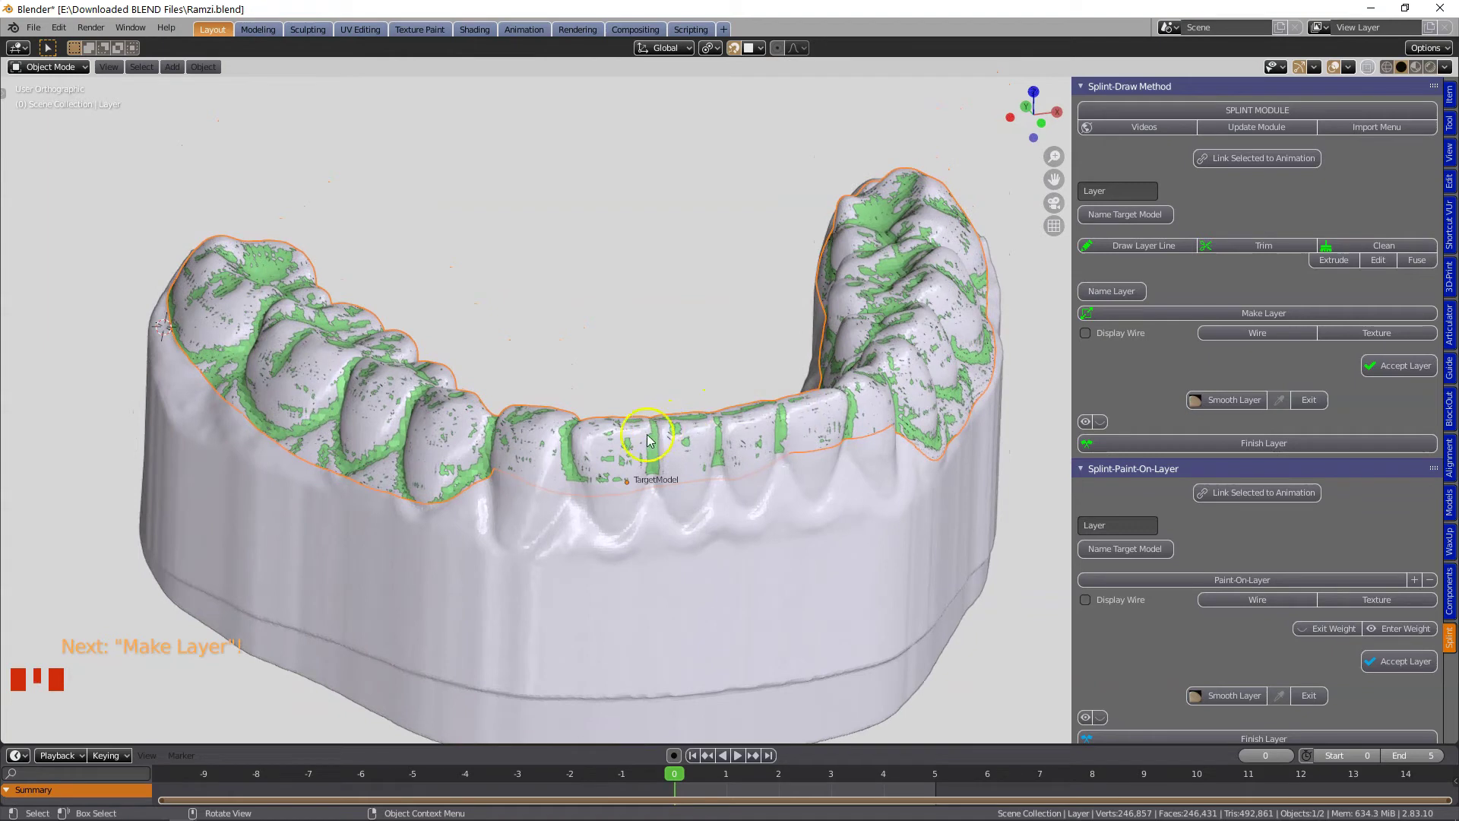
scroll(760, 608, "down", 2)
Make the splint layer from the cleaned tooth surface and accept it with a 4 mm layer thickness.
left_click_drag(677, 775, 838, 772)
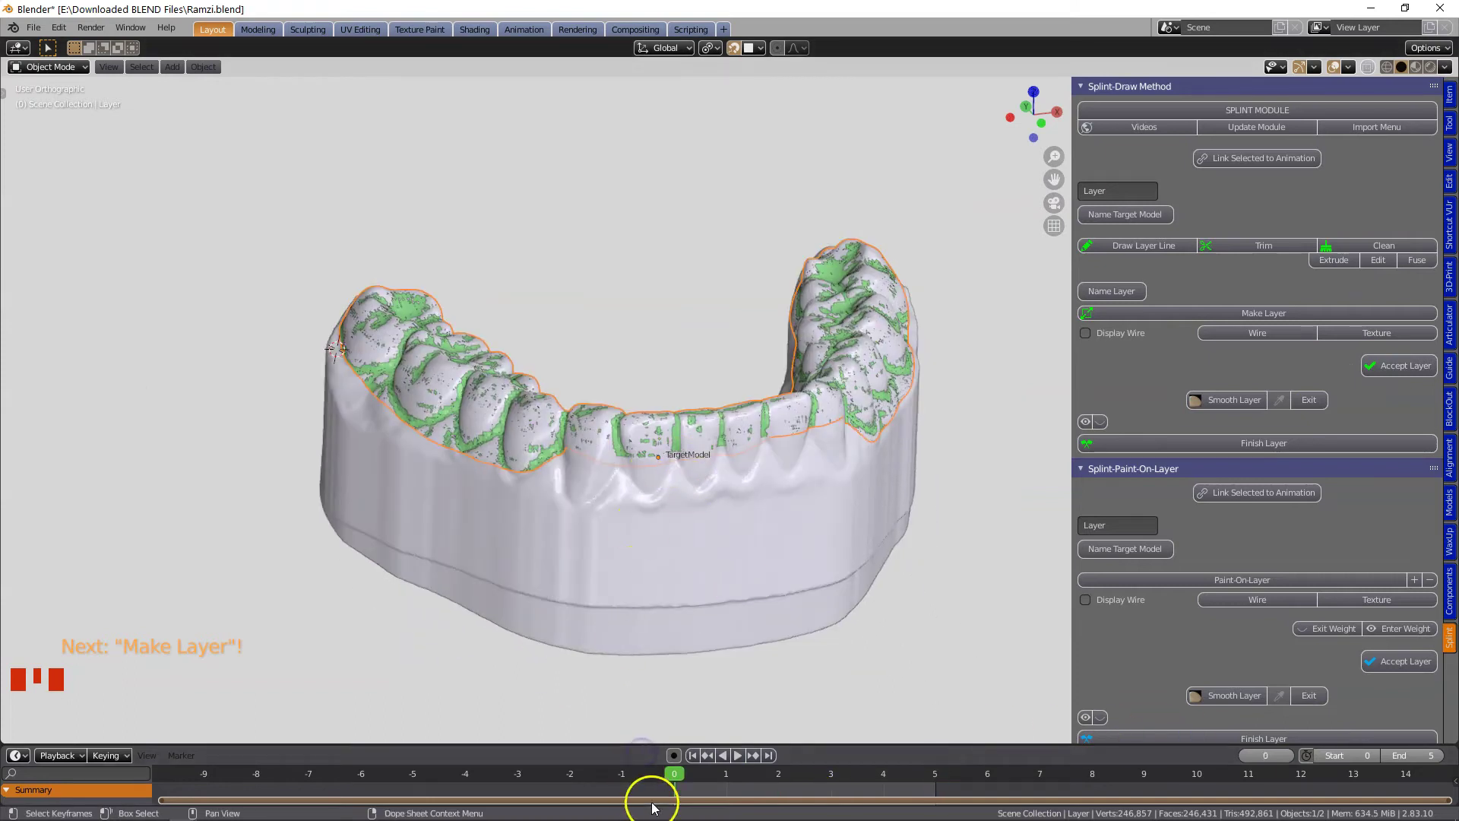
left_click(786, 768)
middle_click_drag(685, 424, 707, 466)
scroll(707, 466, "up", 2)
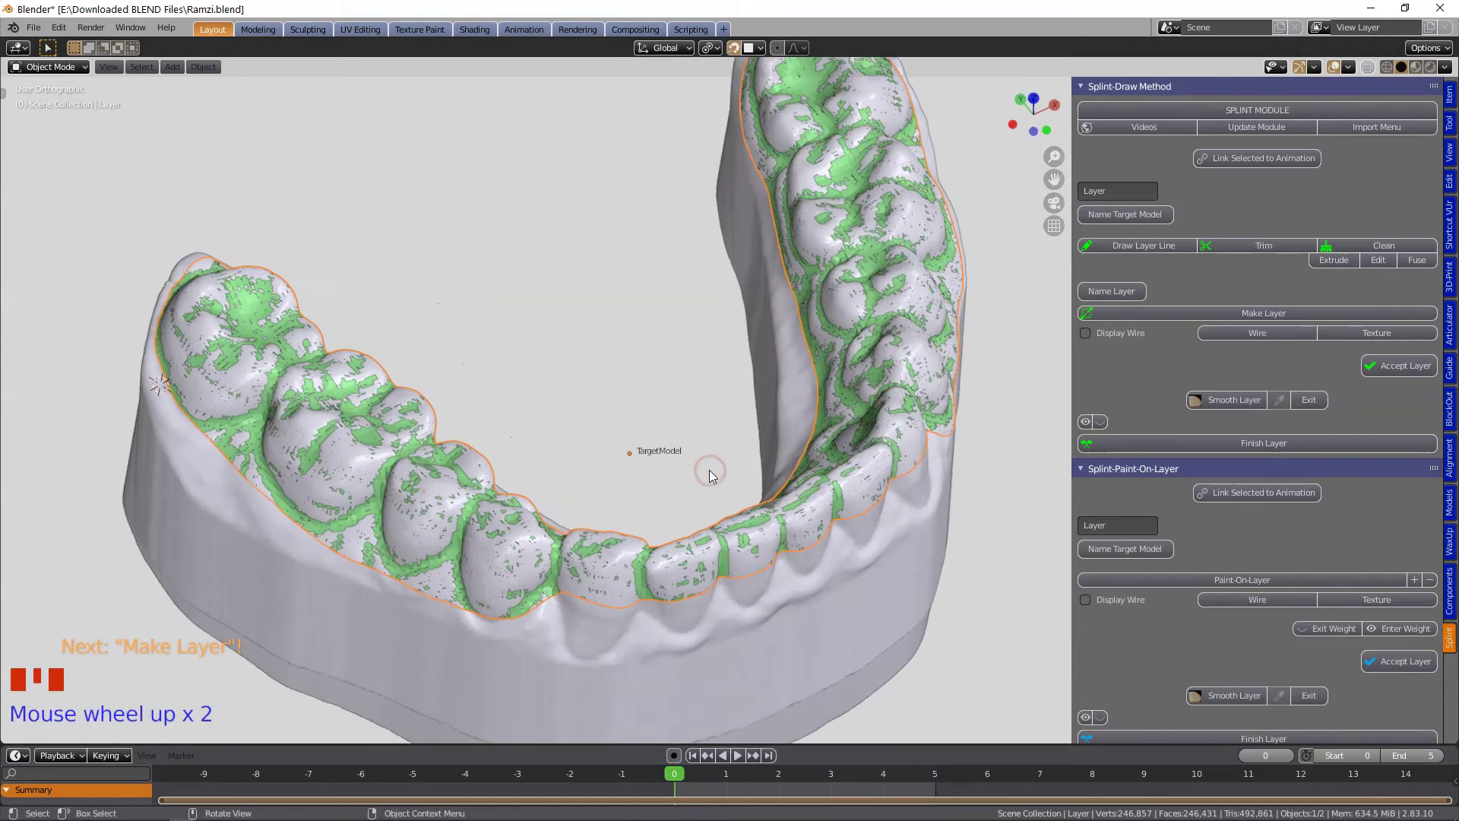
scroll(897, 385, "down", 1)
left_click(1215, 314)
middle_click_drag(851, 380, 875, 327)
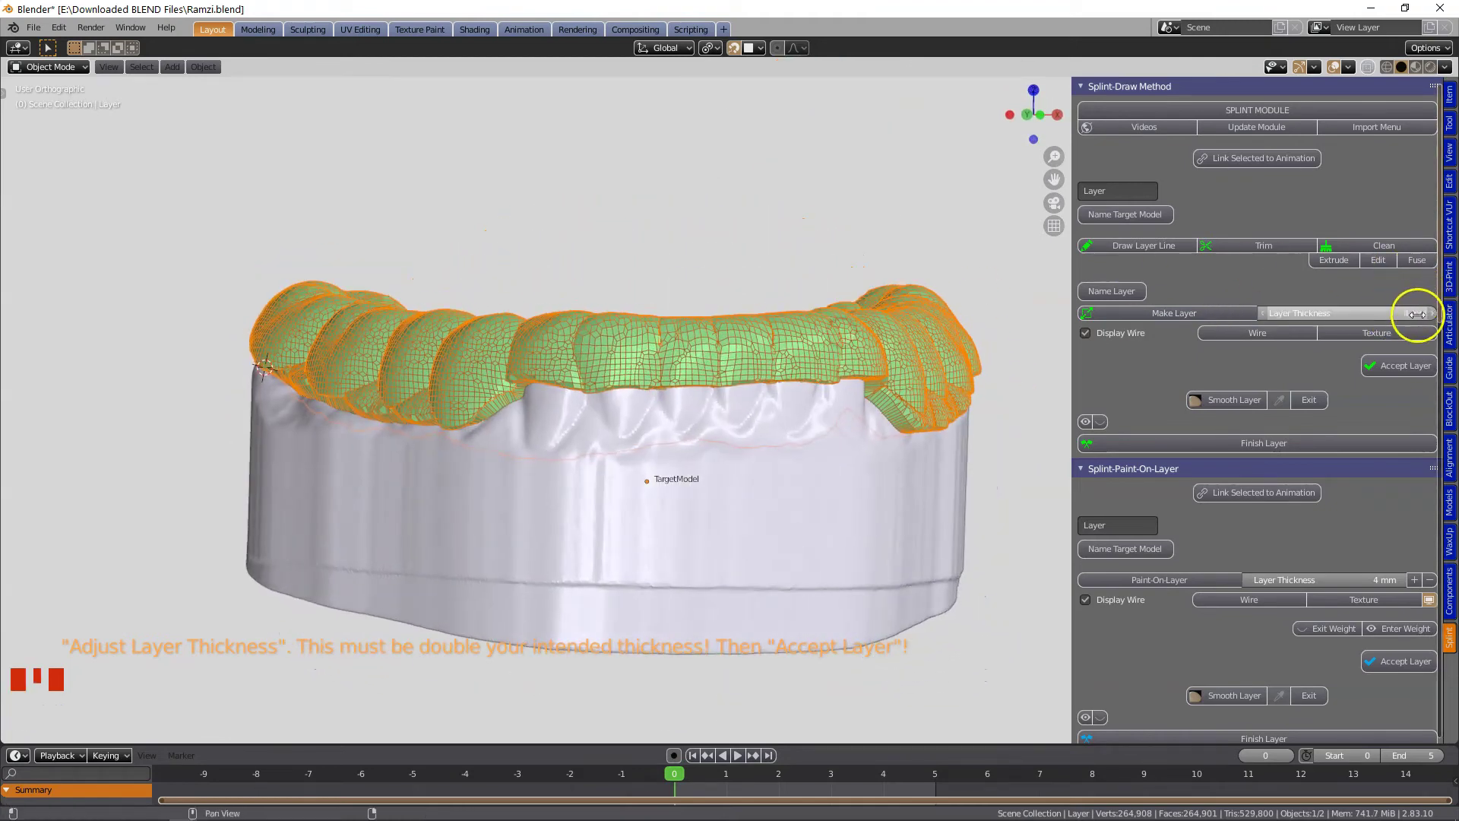
middle_click_drag(736, 444, 765, 473)
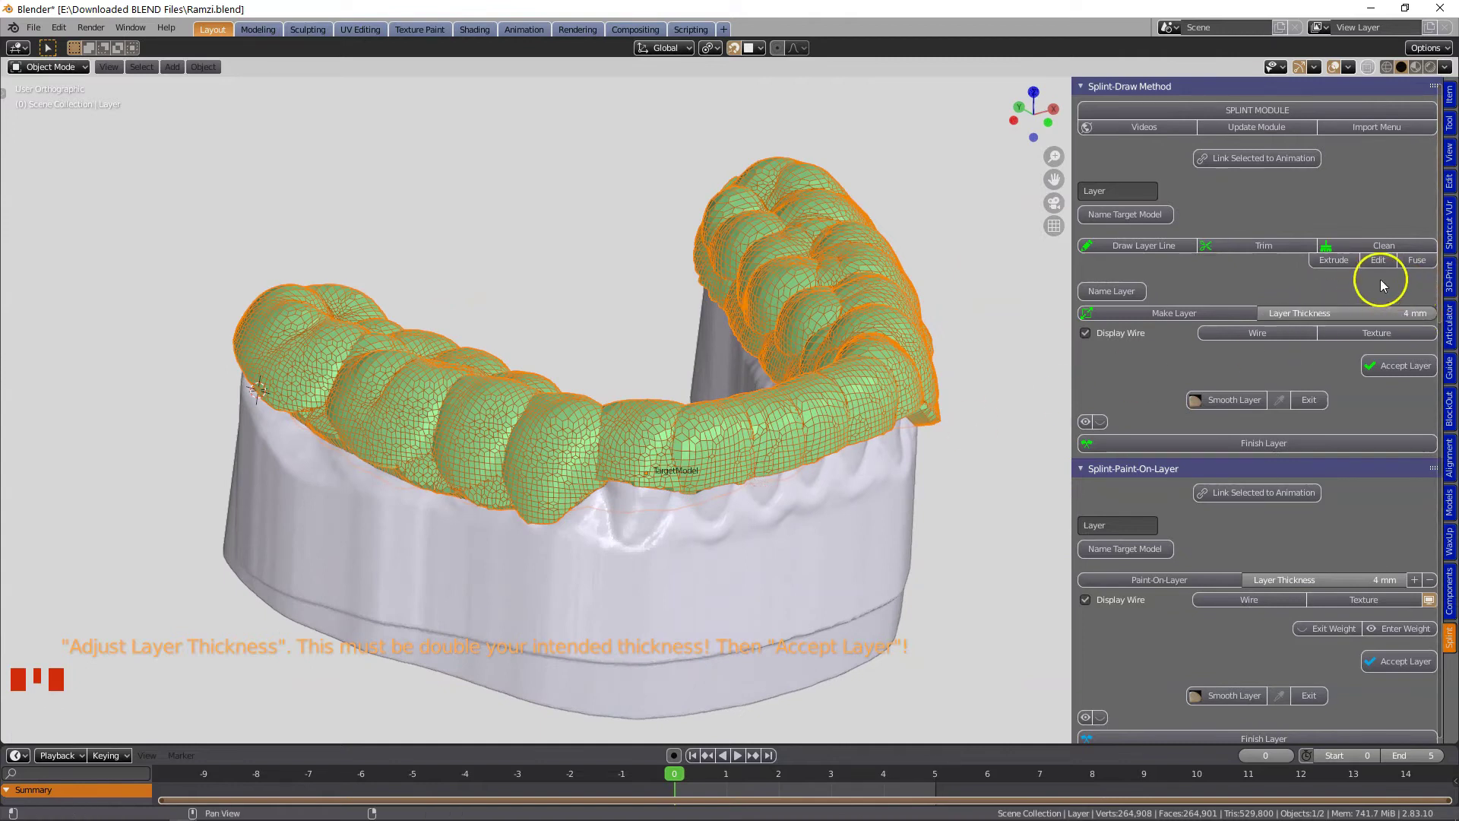
left_click(1389, 365)
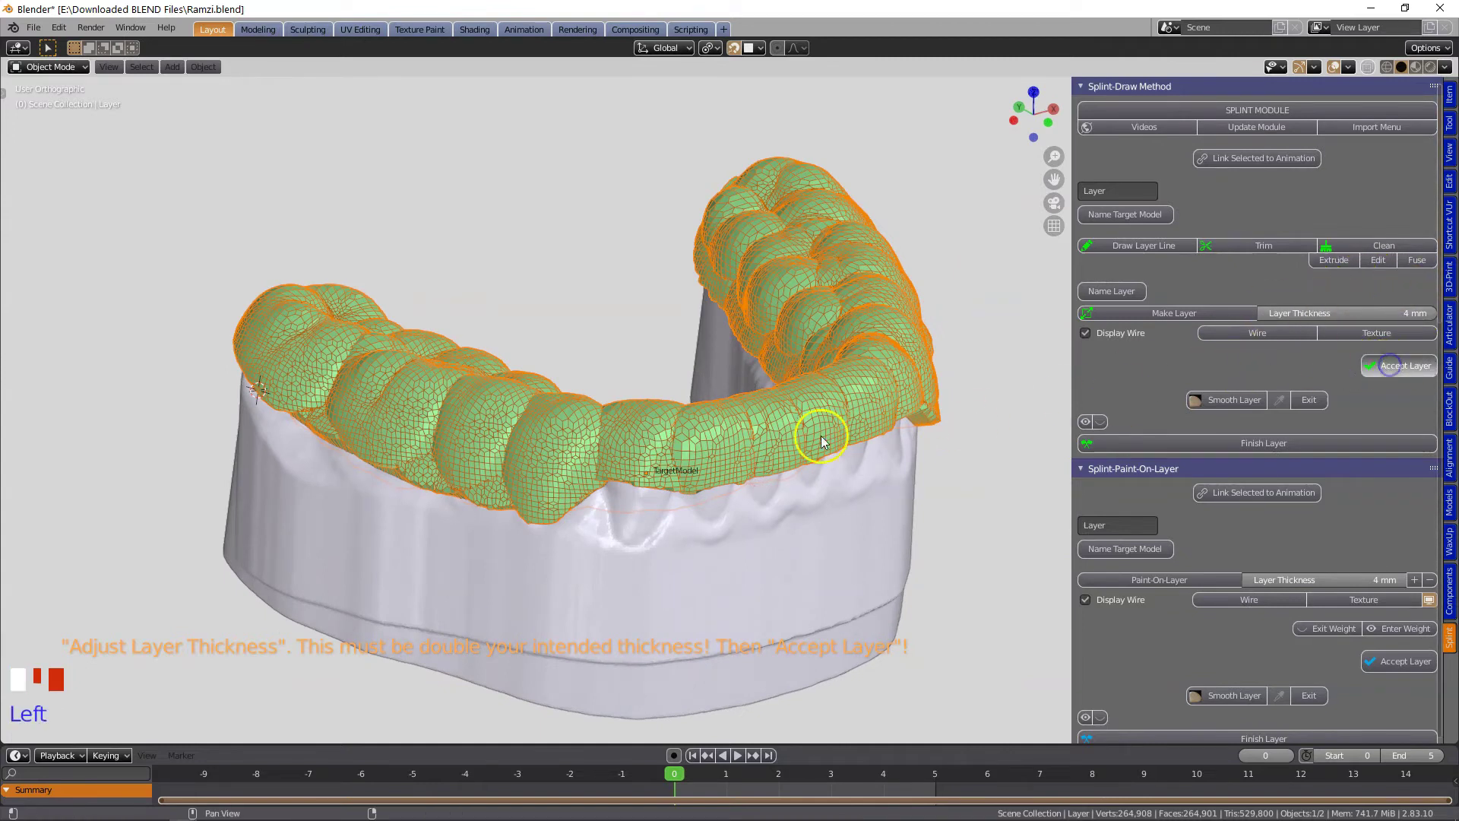
Smooth the layer along its border around the whole arch and exit smoothing.
middle_click_drag(728, 453, 691, 350)
left_click(1217, 398)
mouse_move(561, 294)
left_mouse_down()
mouse_move(466, 332)
mouse_move(750, 287)
mouse_move(862, 358)
left_mouse_up()
middle_click_drag(813, 350, 681, 339)
left_click_drag(749, 222, 923, 249)
middle_click_drag(997, 232, 684, 320, "shift")
left_click_drag(825, 320, 905, 327)
middle_click_drag(901, 334, 637, 371)
middle_click_drag(654, 349, 547, 430, "shift")
scroll(524, 395, "up", 2)
mouse_move(494, 353)
left_mouse_down()
mouse_move(569, 340)
mouse_move(674, 423)
mouse_move(899, 420)
left_mouse_up()
middle_click_drag(900, 420, 469, 411, "shift")
mouse_move(918, 337)
middle_mouse_down()
mouse_move(782, 385)
mouse_move(730, 358)
middle_mouse_up()
left_click(729, 358)
scroll(945, 384, "down", 2)
middle_click_drag(945, 384, 628, 375, "shift")
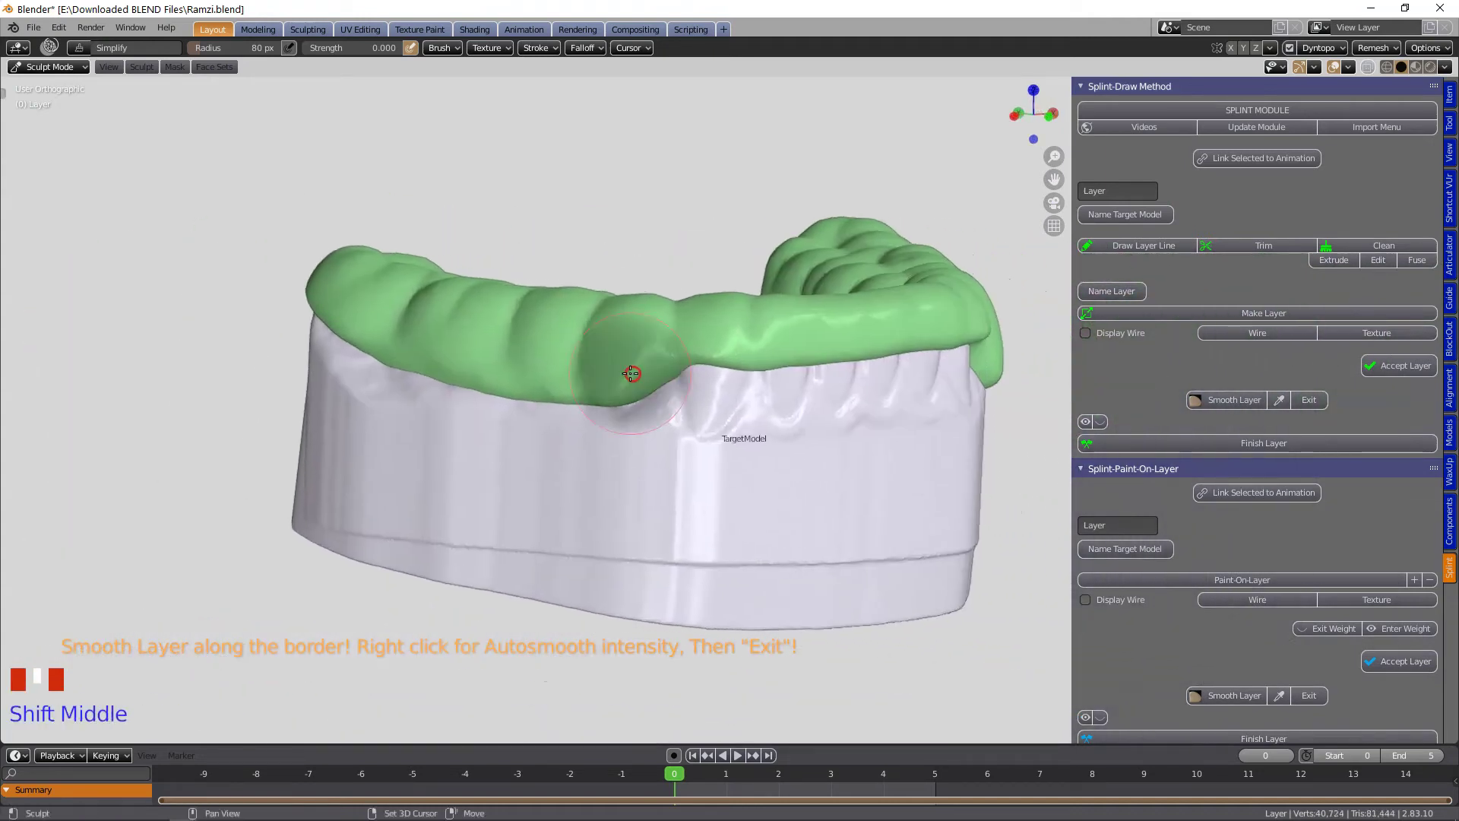
left_click(1313, 401)
Finish the layer with a voxel size of 0.4 mm.
middle_click_drag(862, 408, 829, 463)
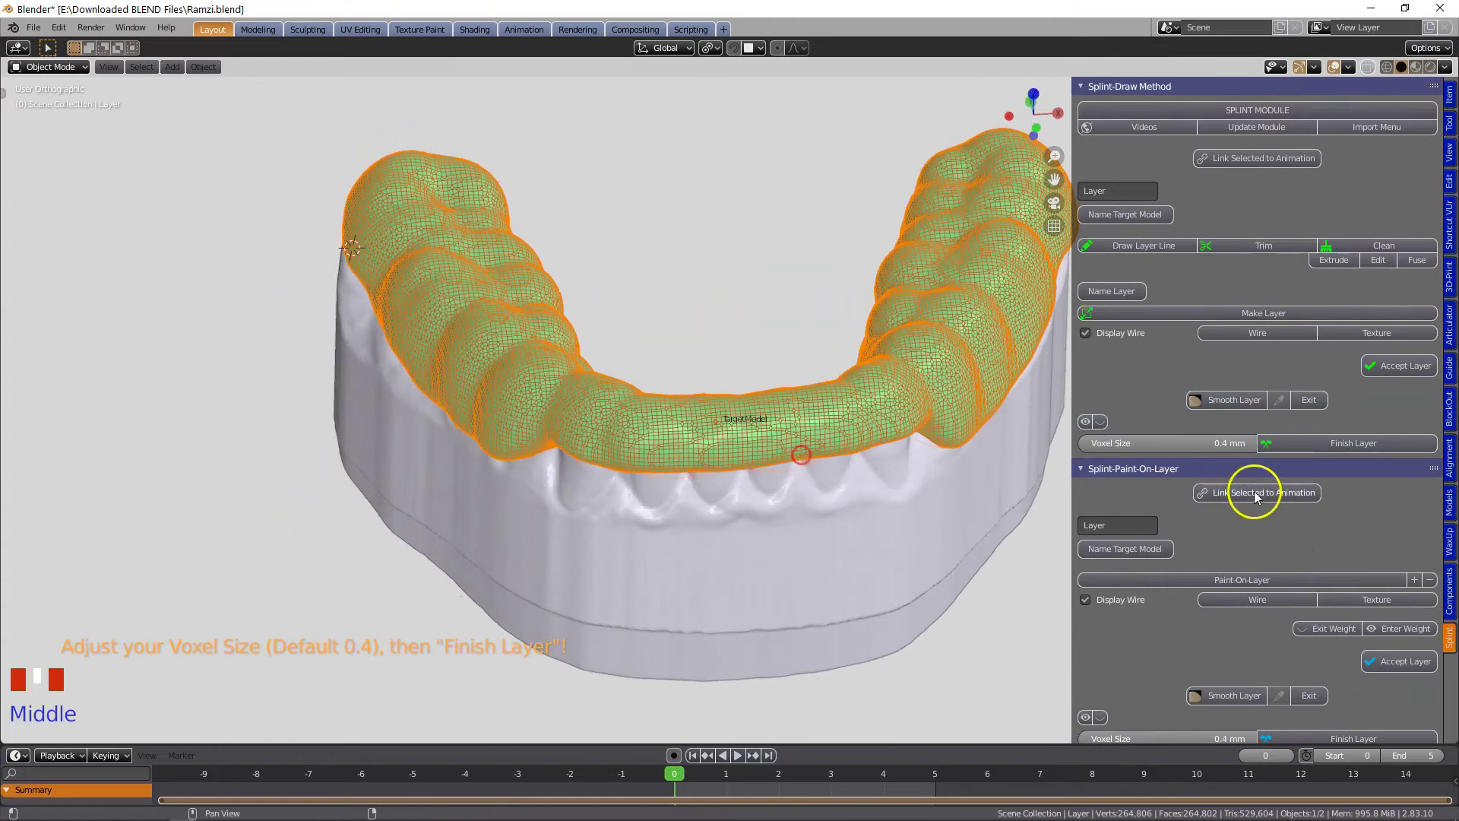
left_click(1353, 442)
scroll(879, 425, "down", 2)
middle_click_drag(775, 418, 827, 404)
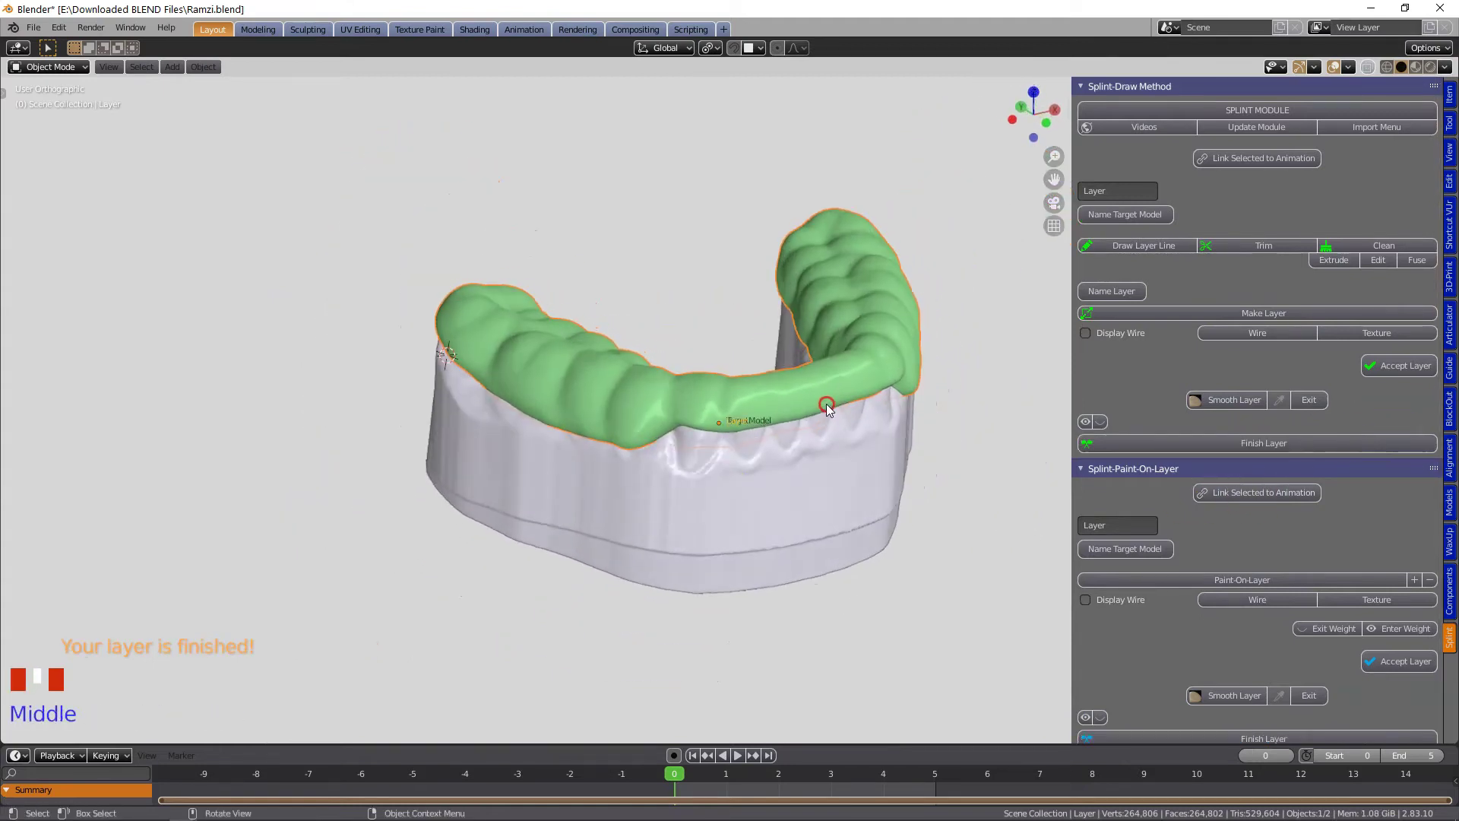
Unhide all hidden objects to bring the upper model back above the finished lower layer.
left_click_drag(669, 769, 686, 738)
left_click(534, 526)
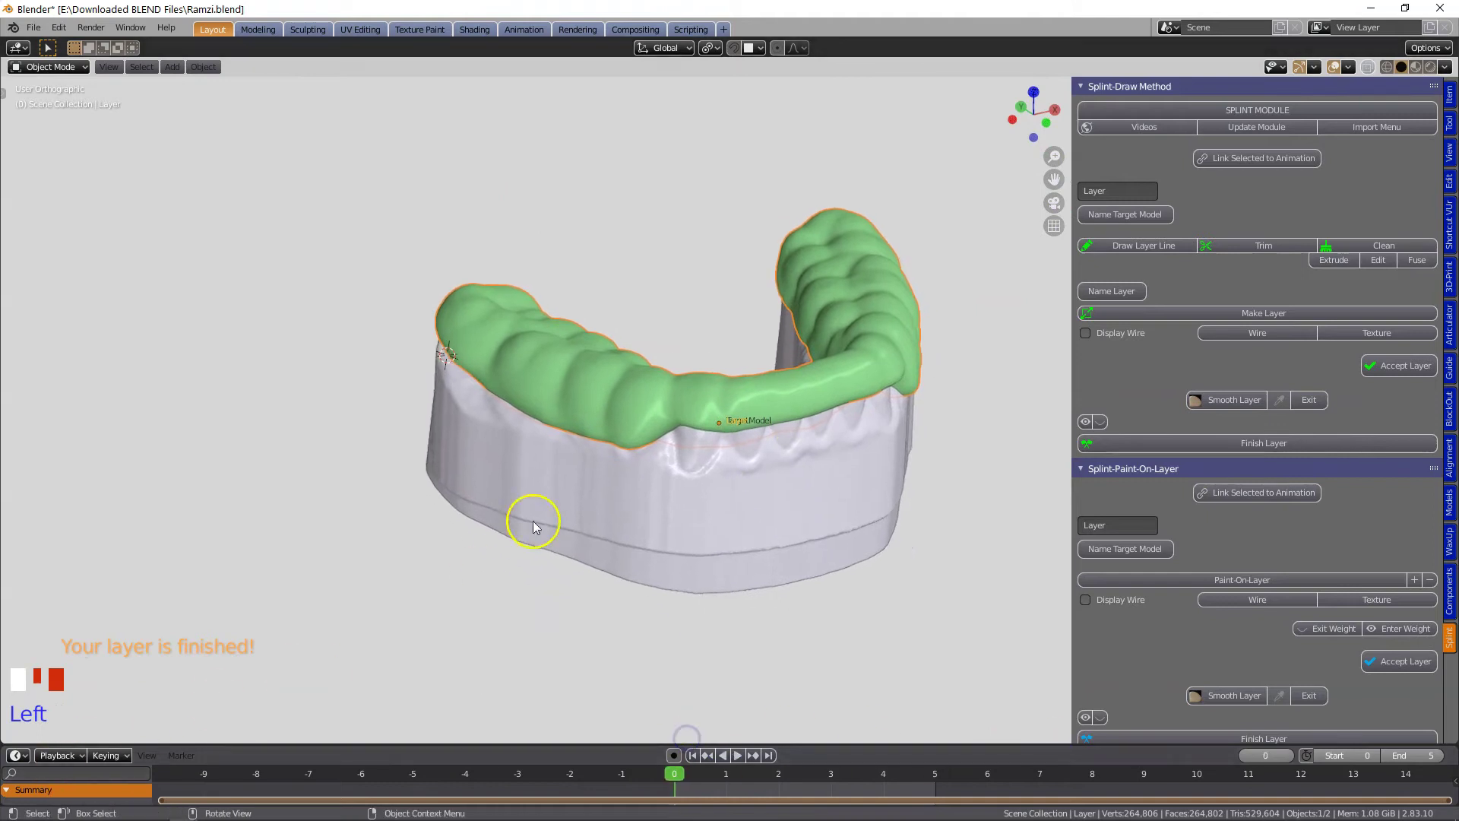
key("alt+h")
middle_click_drag(642, 440, 614, 549)
left_click(678, 772)
scroll(600, 477, "up", 3)
middle_click_drag(601, 477, 584, 386)
scroll(869, 304, "down", 4)
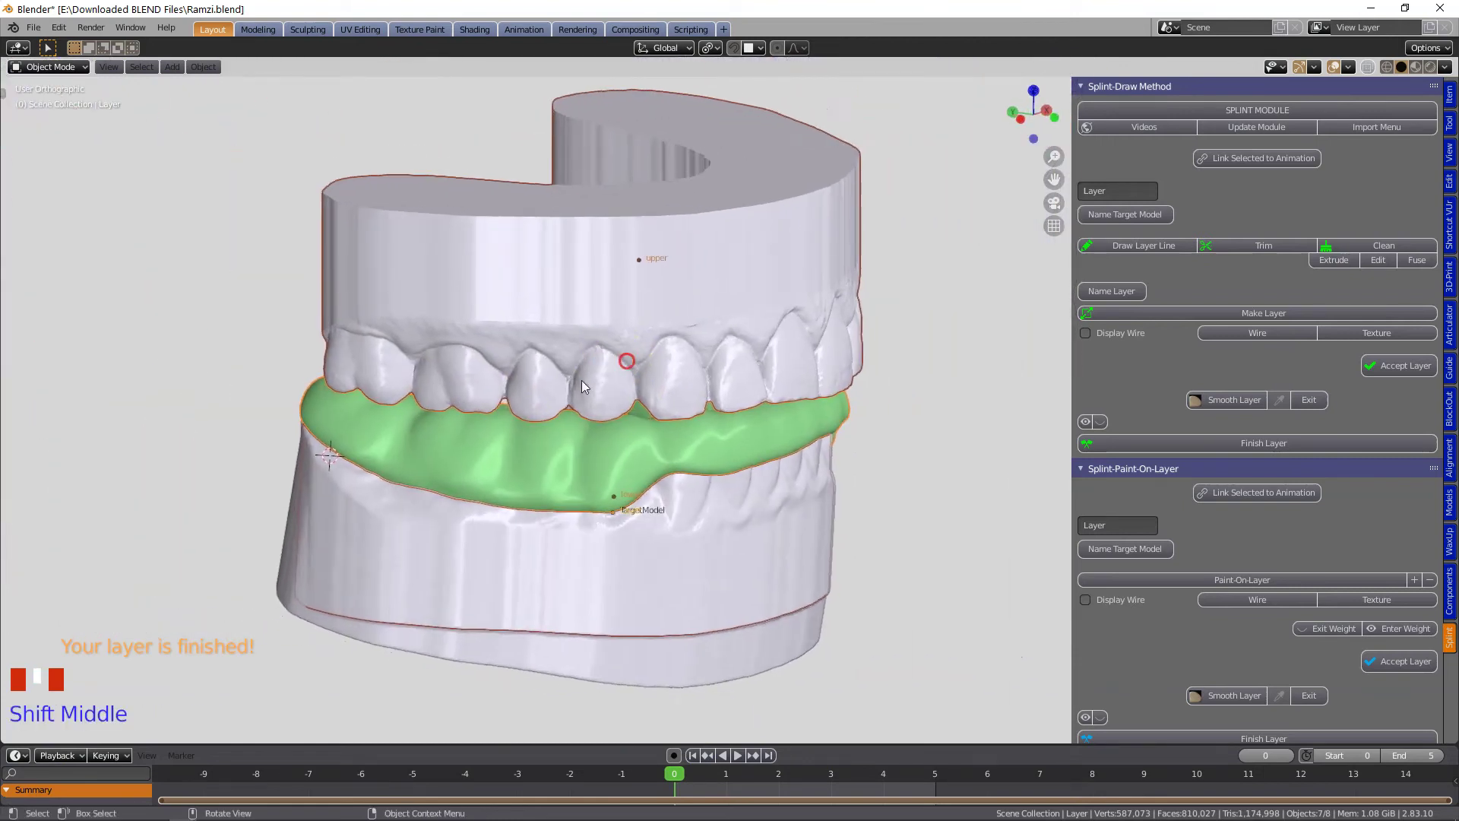
Start a rim outline at the rear end of the layer and extend it along the cheek side to the front teeth.
left_click(349, 415)
right_click(325, 400, "shift")
scroll(1171, 437, "down", 18)
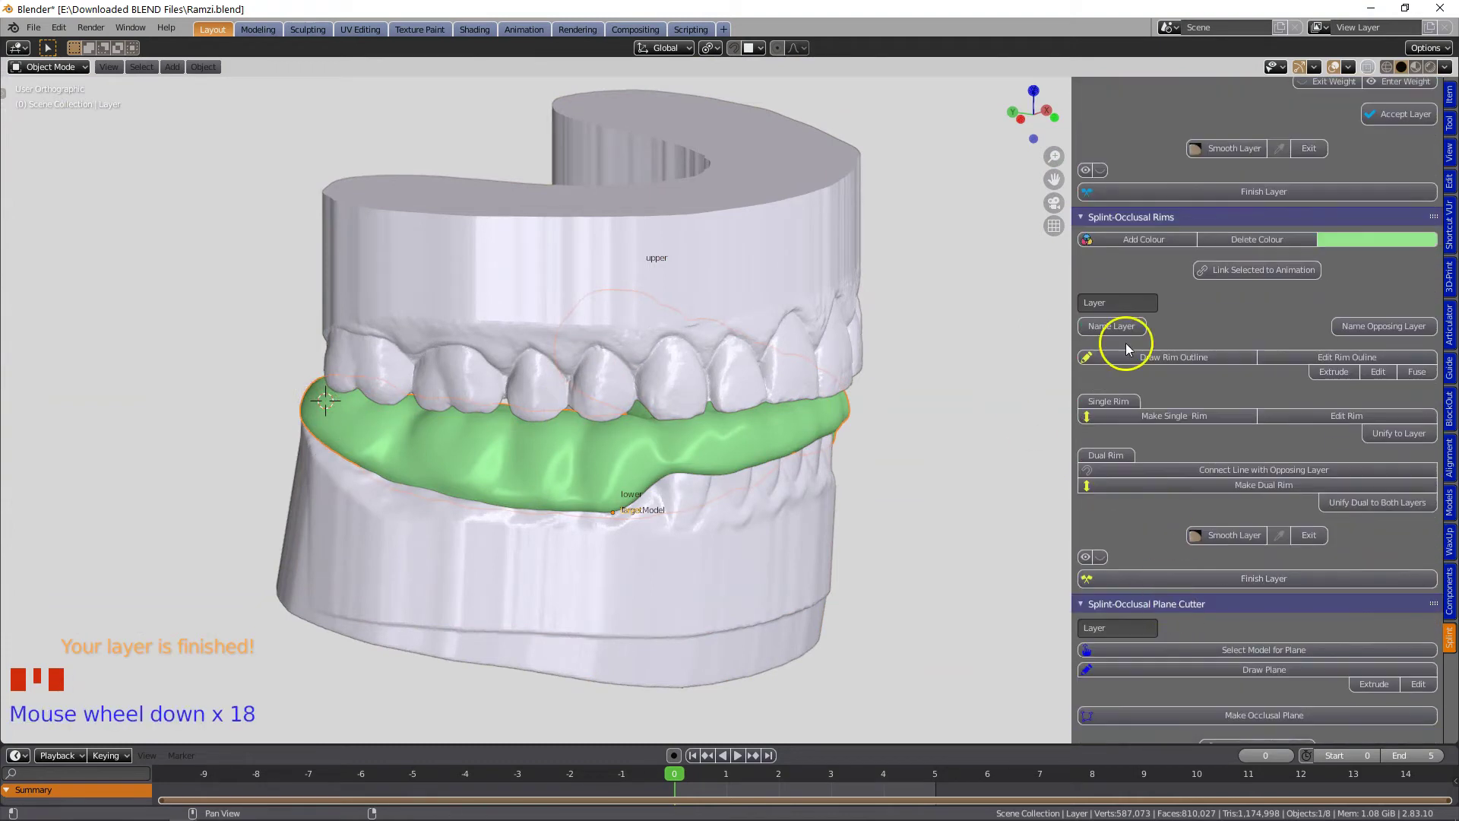
left_click(1175, 361)
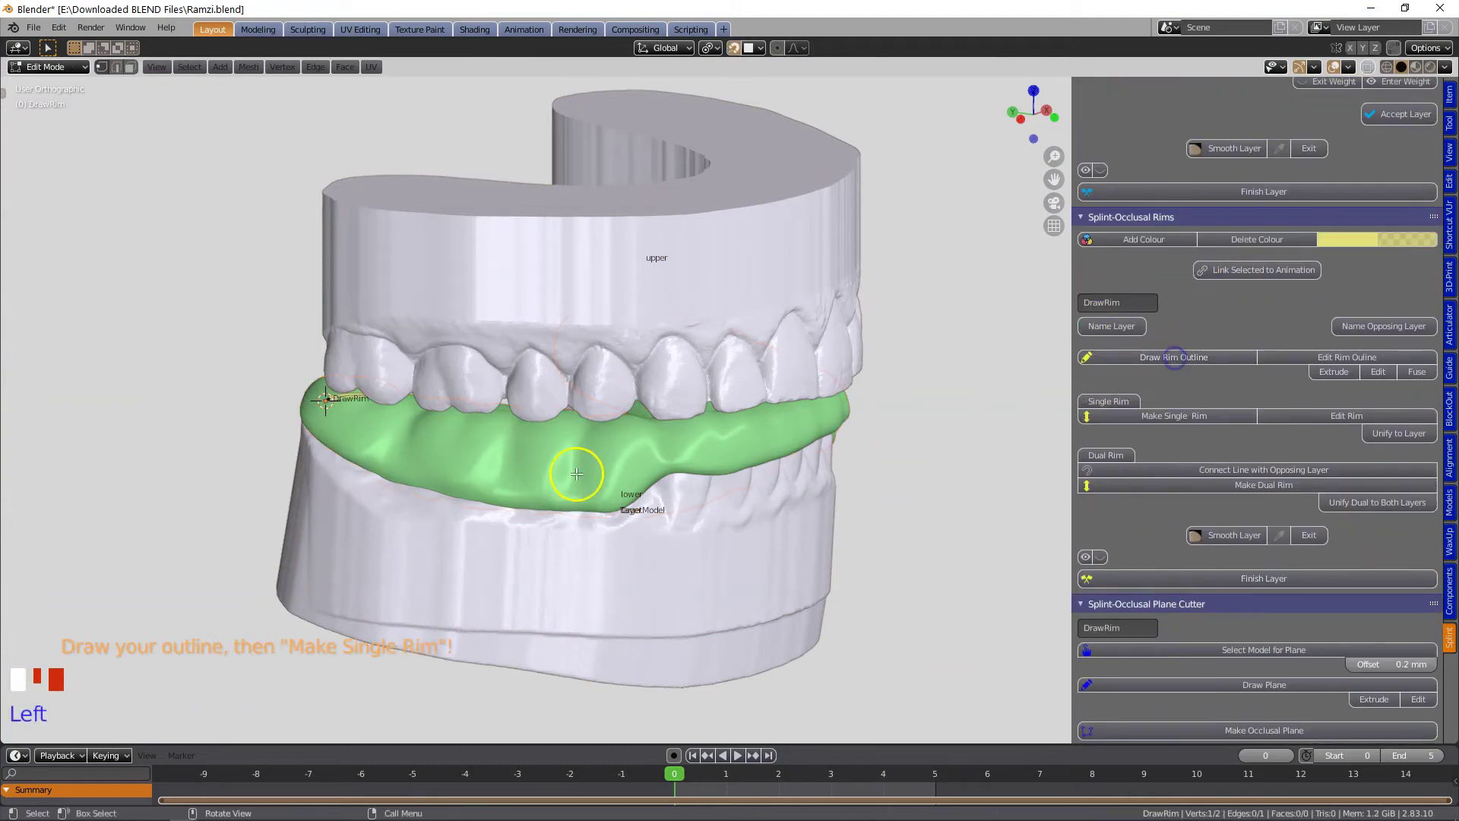
key("e")
left_click(401, 424)
key("e")
left_click(490, 432)
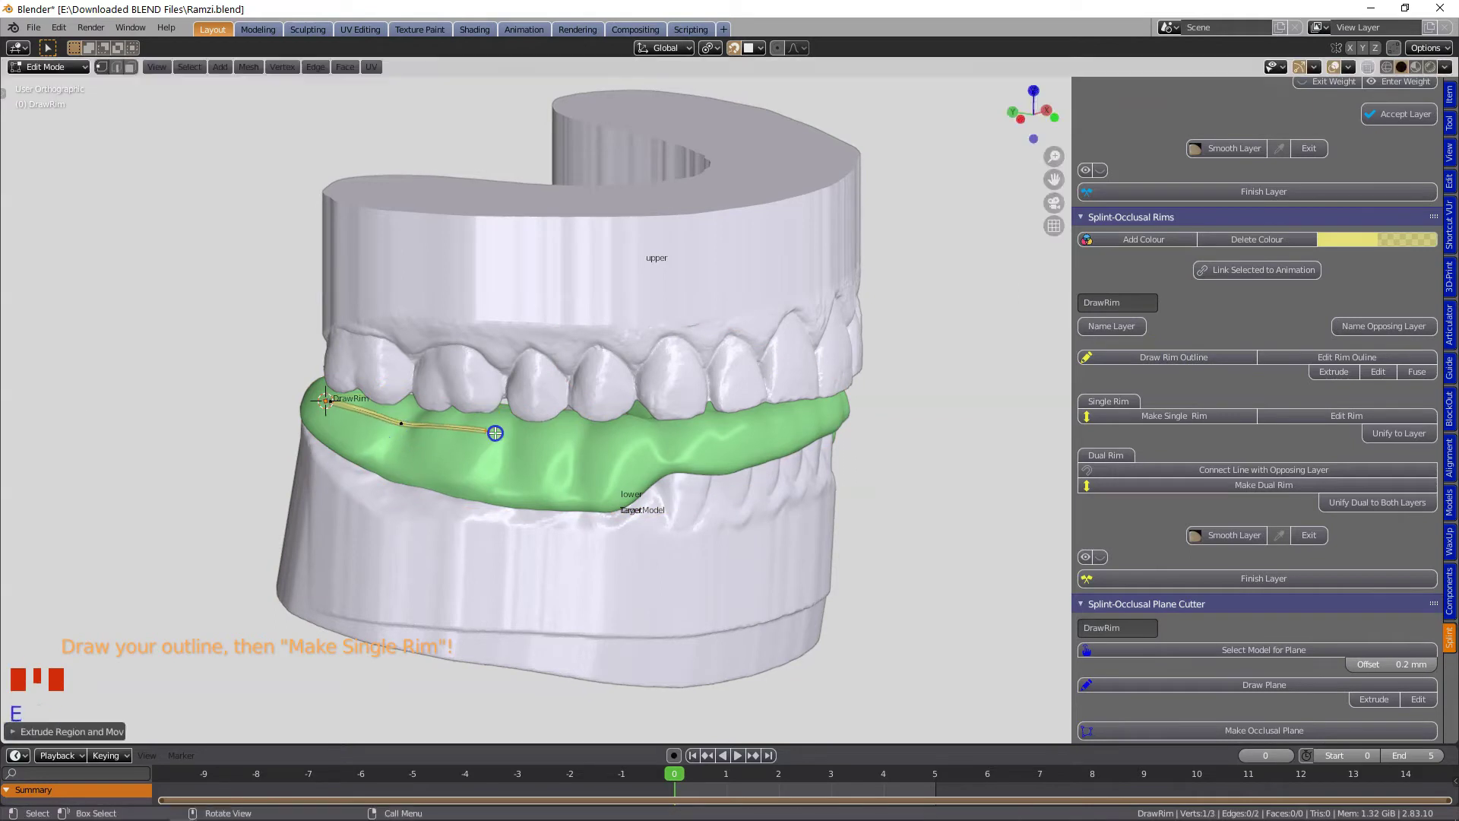
key("e")
left_click(672, 436)
key("e")
left_click(795, 417)
Extend the rim outline around the front and along the opposite cheek side toward the last molar.
key("e")
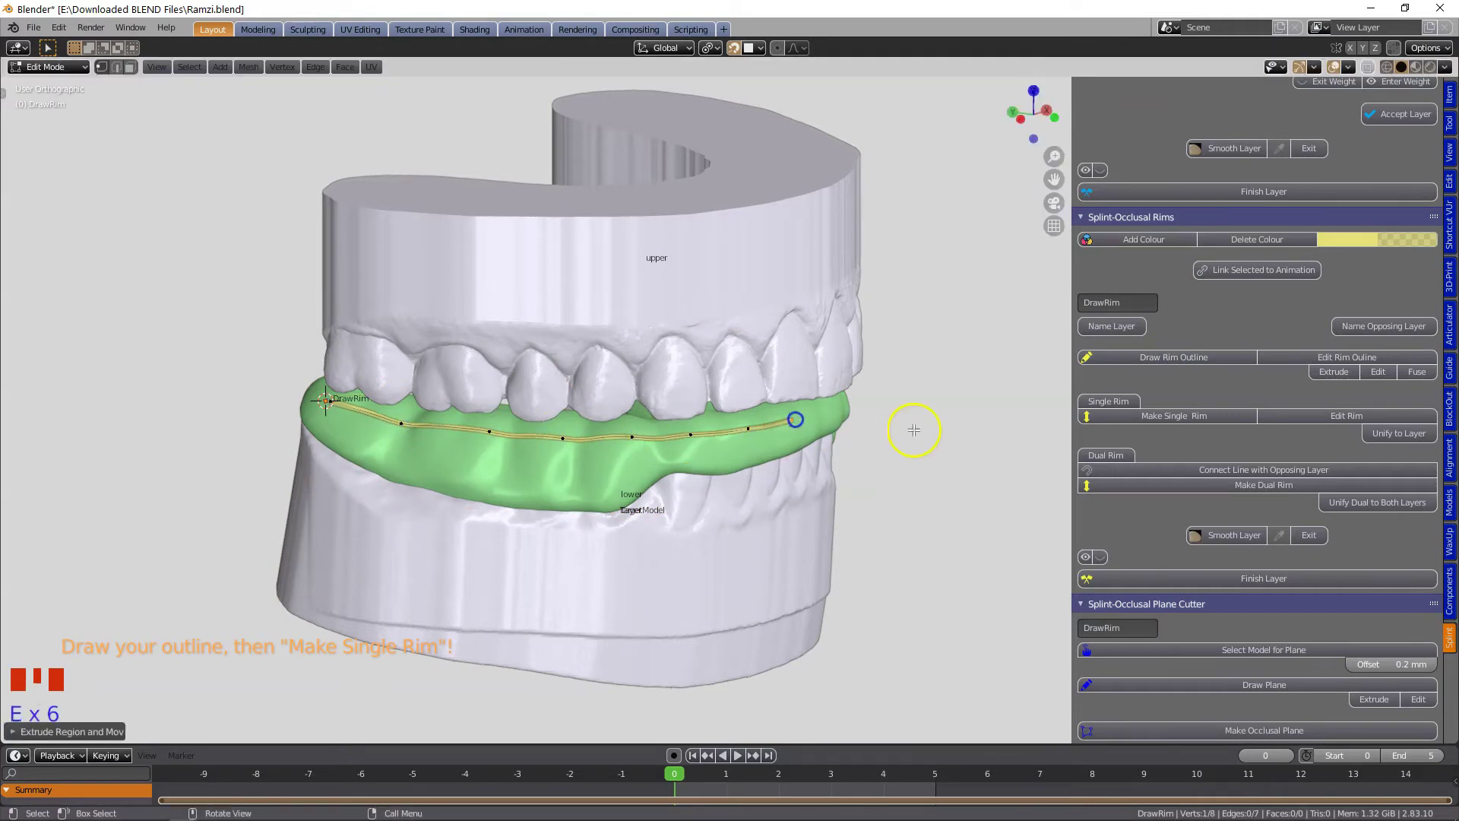
middle_click_drag(912, 427, 842, 428)
key("e")
left_click(841, 427)
key("e")
key("e")
left_click(967, 418)
middle_click_drag(952, 418, 628, 426, "shift")
middle_click_drag(767, 431, 682, 431)
key("e")
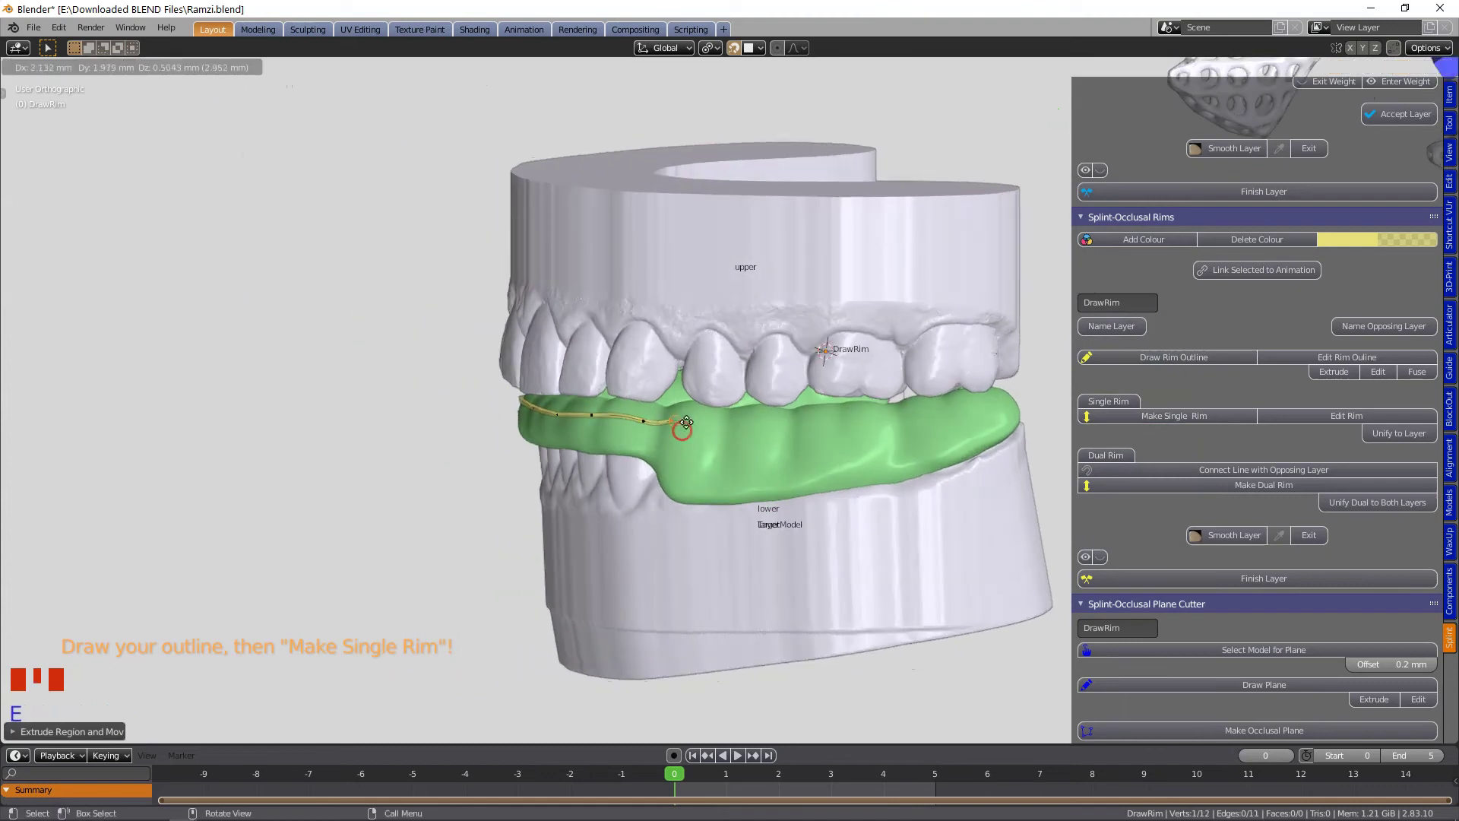
left_click(897, 421)
Wrap the rim outline behind the last molar and extend it along the tongue side of the arch toward its start.
middle_click_drag(943, 422, 651, 482)
key("e")
left_click(902, 458)
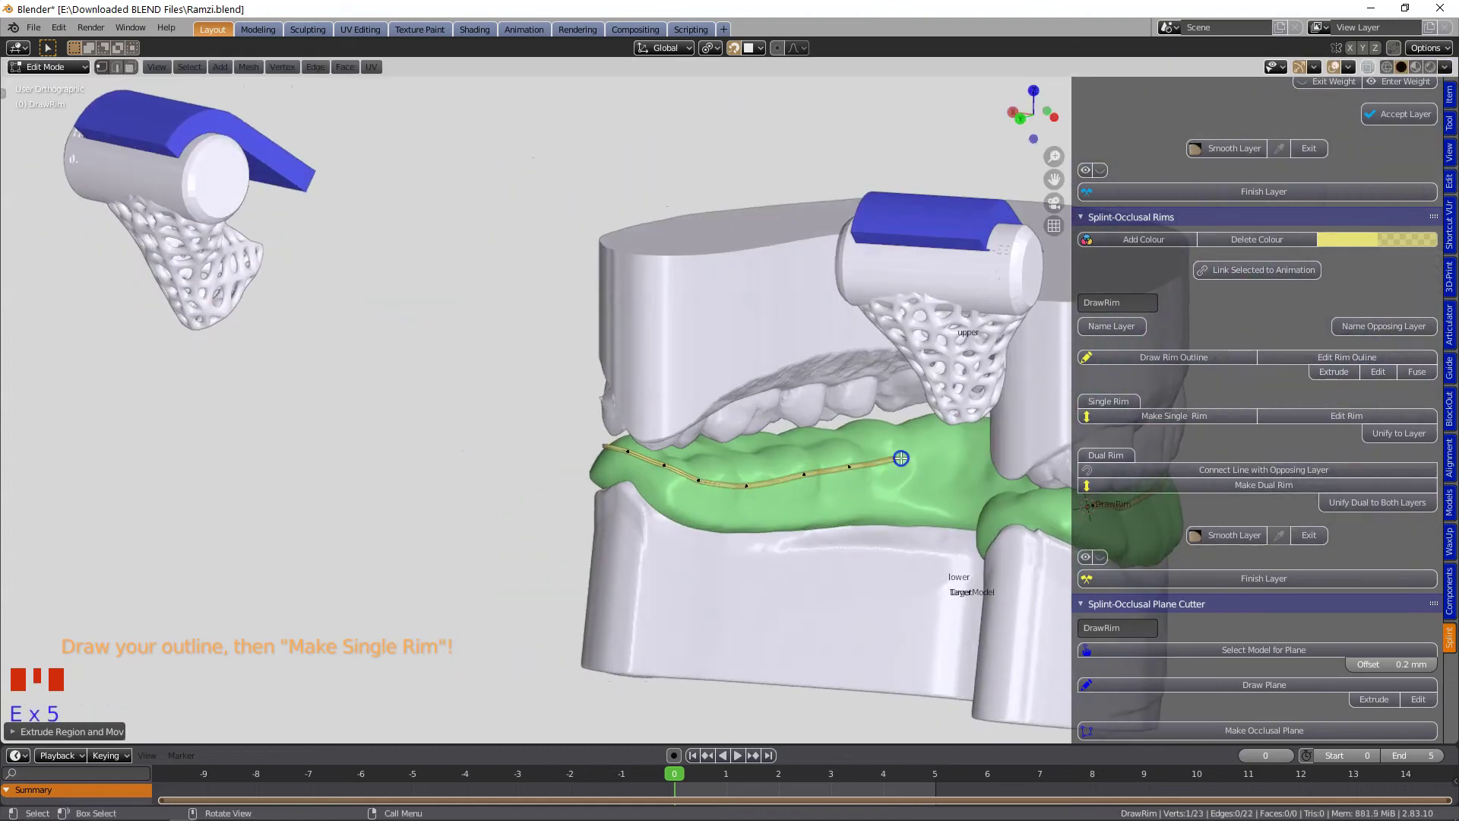
middle_click_drag(902, 458, 730, 487)
key("e")
left_click(731, 492)
middle_click_drag(870, 506, 748, 525)
key("e")
key("e")
key("e")
left_click(811, 538)
Close the rim outline by joining its end to its start point and make a single rim from it.
middle_click_drag(912, 547, 669, 524)
middle_click_drag(730, 510, 580, 505, "shift")
left_click(645, 563, "shift")
key("f")
middle_click_drag(874, 498, 664, 450)
left_click(1183, 415)
Raise the rim's movable face vertically above the layer to the biting edges of the upper teeth.
scroll(717, 548, "up", 2)
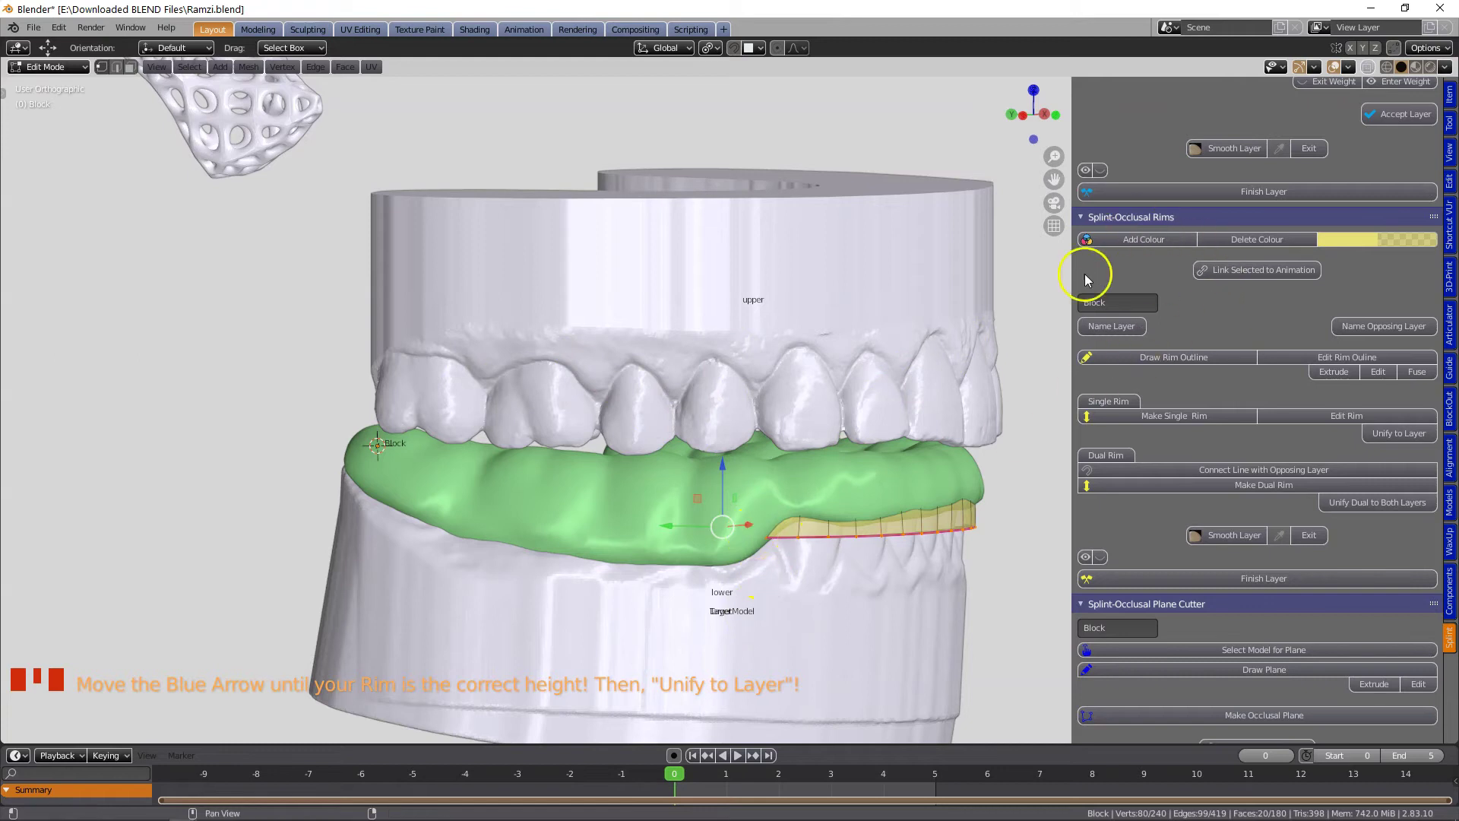
left_click_drag(721, 468, 730, 368)
middle_click_drag(730, 367, 855, 475)
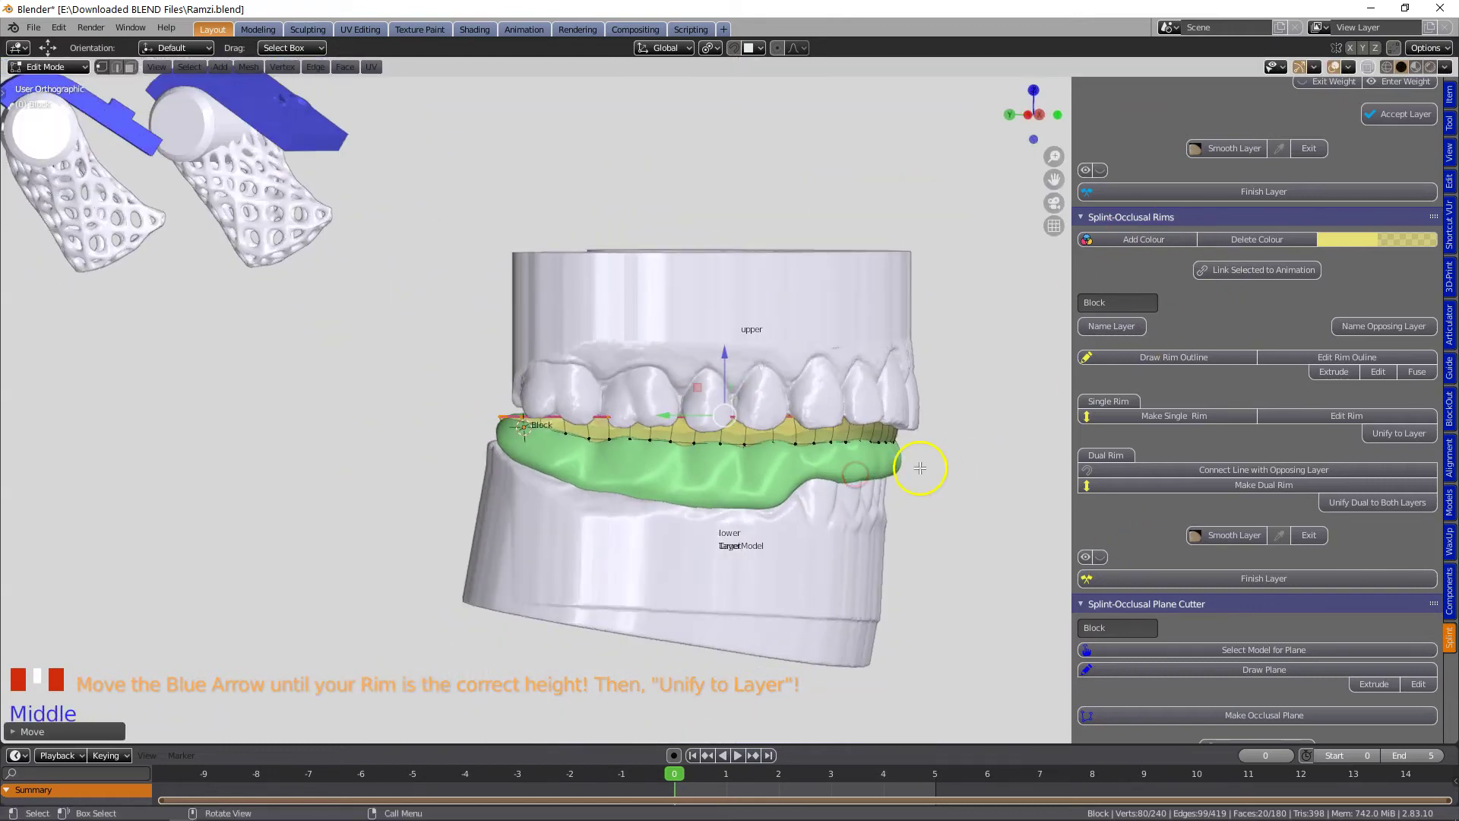
In the right side view, tilt and shift the rim's upper face to follow the upper teeth's occlusal plane.
key("grave")
scroll(965, 467, "up", 3)
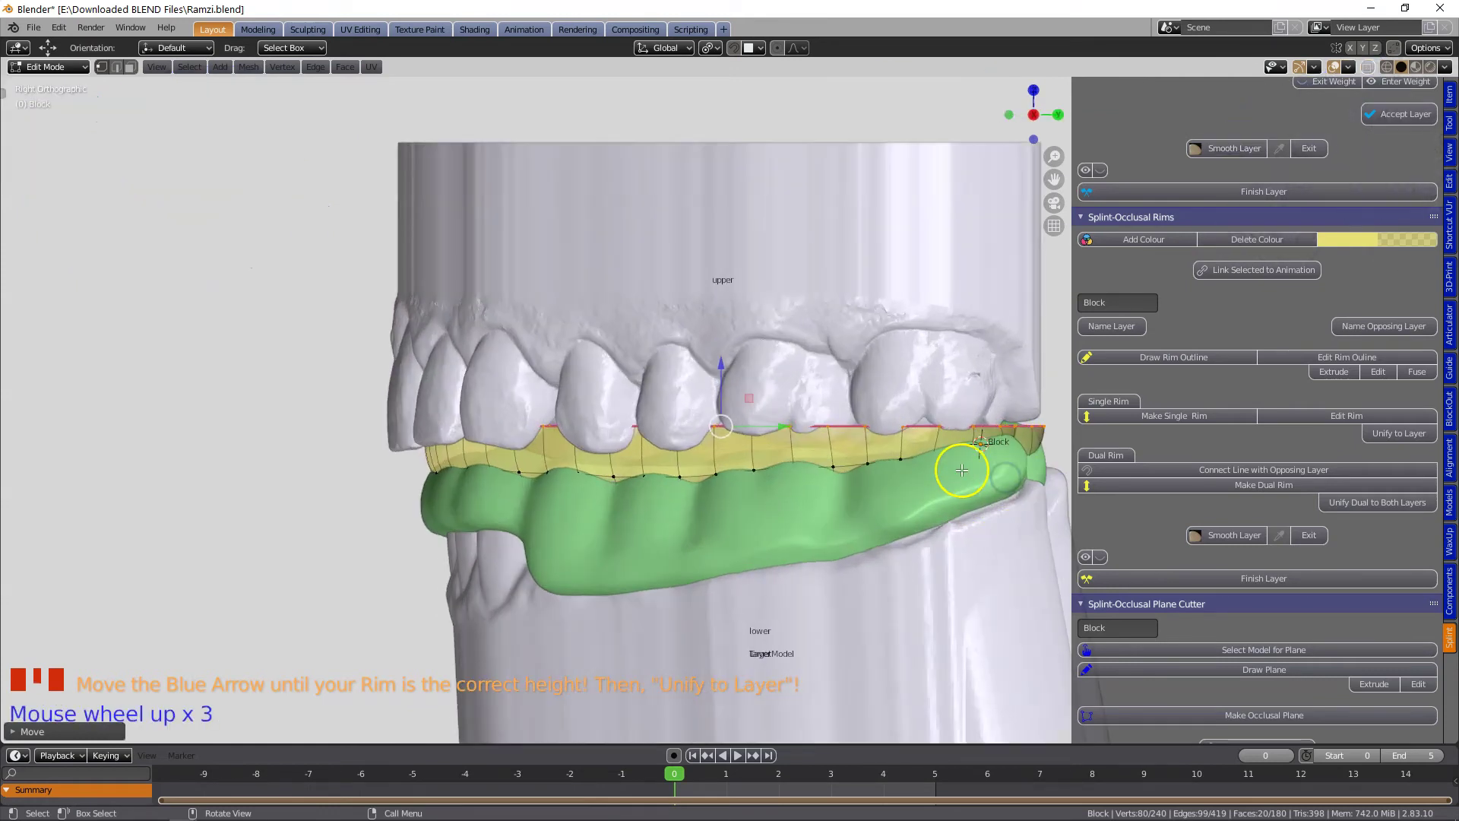
key("r")
left_click(993, 447)
key("g")
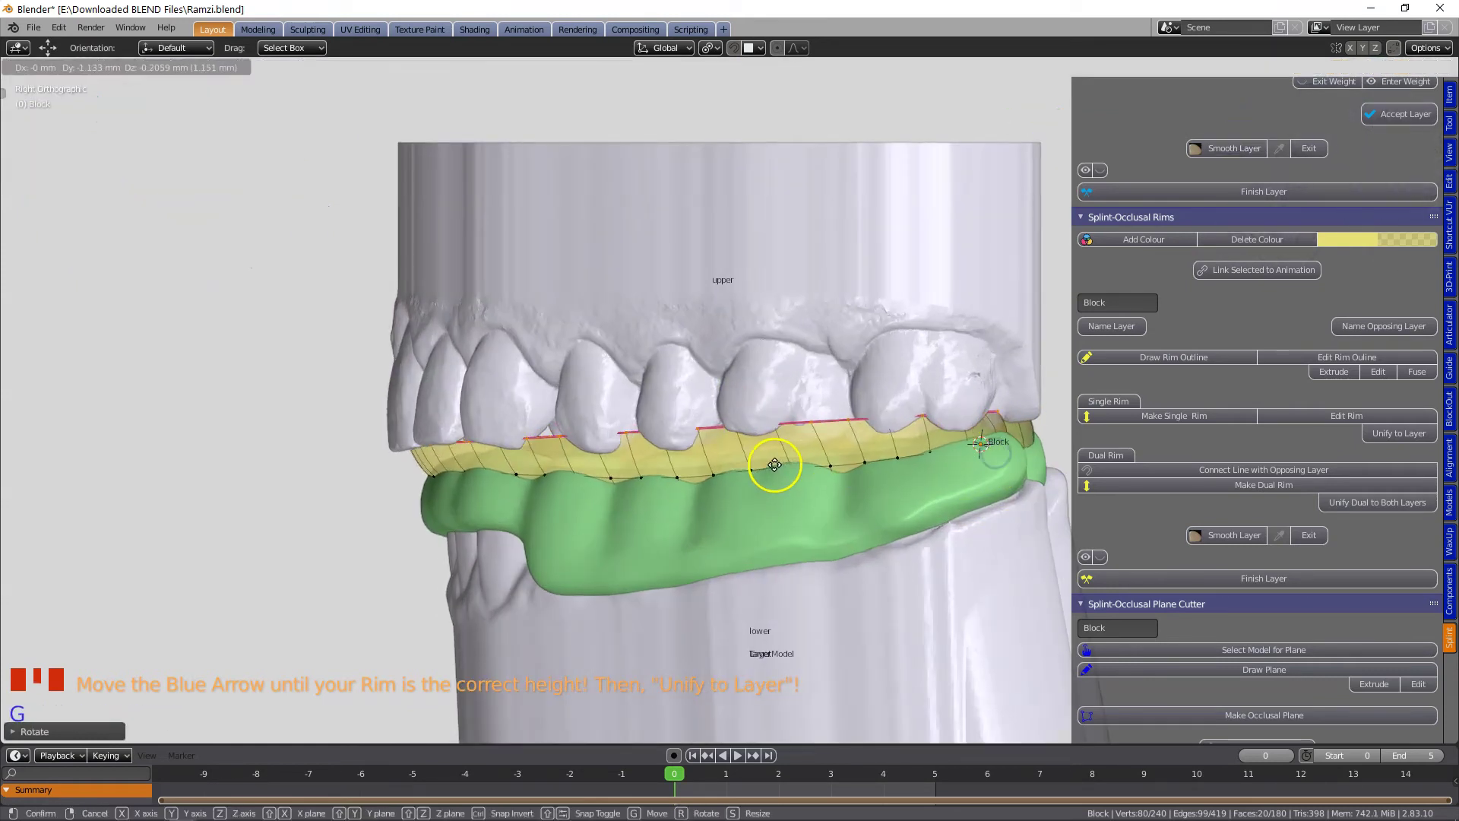
left_click(773, 467)
key("r")
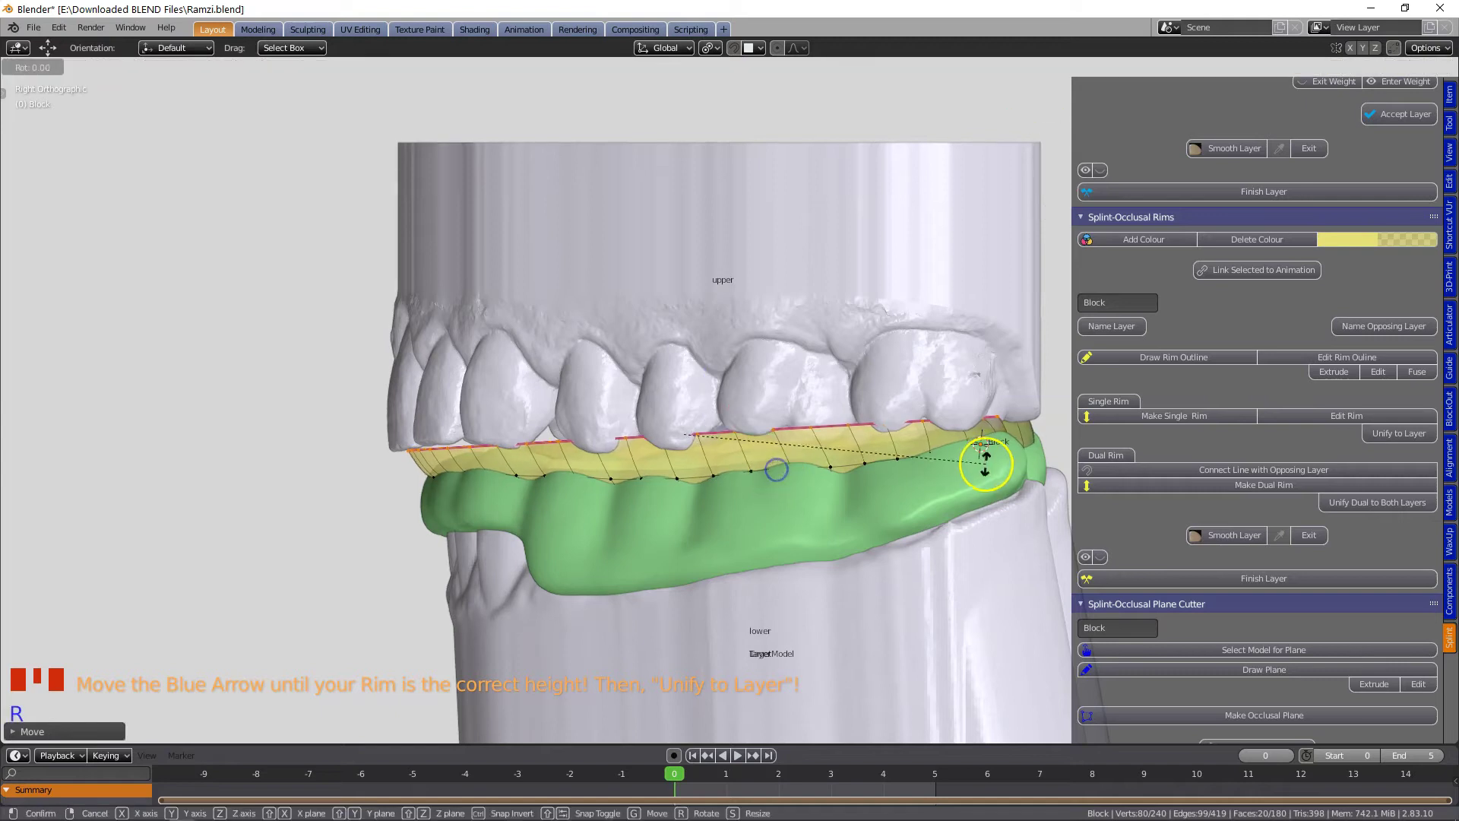
left_click(987, 468)
Set the jaw animation to frame 2, then readjust the rim's height, tilt and position against the upper teeth.
left_click(726, 773)
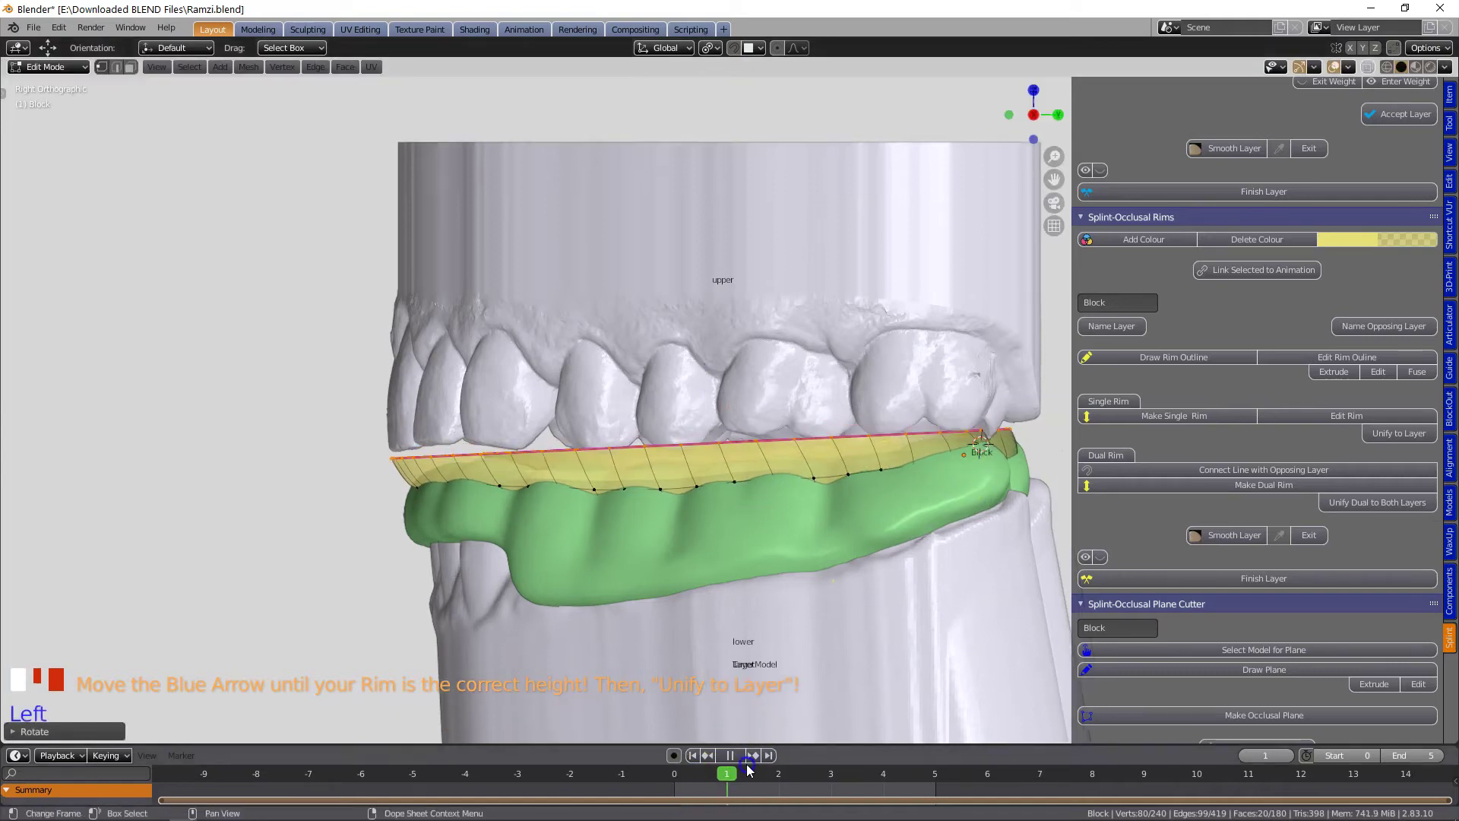
left_click(778, 773)
scroll(679, 399, "down", 1)
left_click_drag(679, 399, 676, 380)
key("r")
left_click(967, 564)
left_click_drag(741, 437, 652, 495)
Unify the occlusal rim with the splint layer.
middle_click_drag(651, 495, 799, 488)
scroll(808, 514, "down", 2)
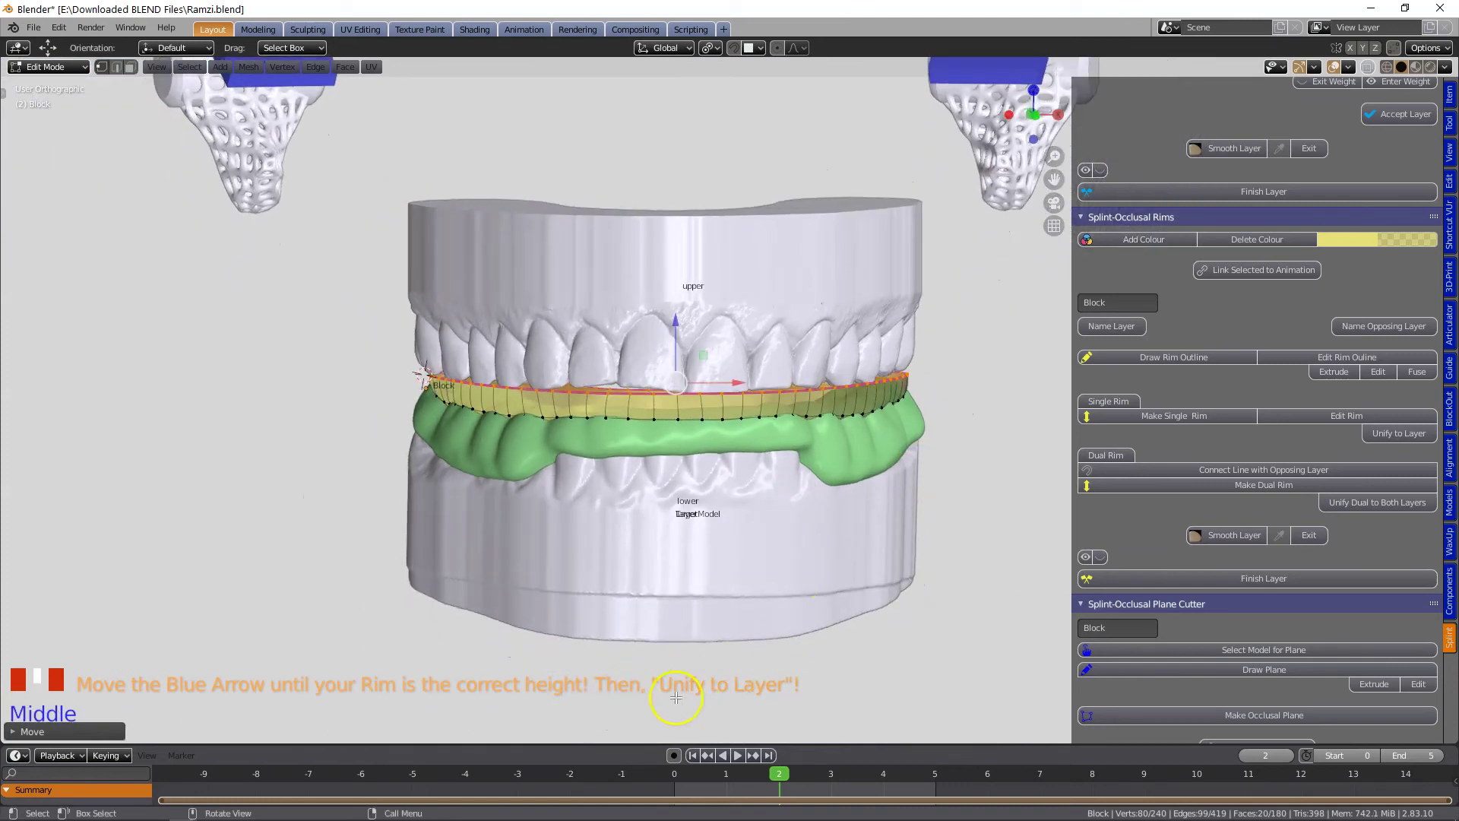
left_click(1392, 435)
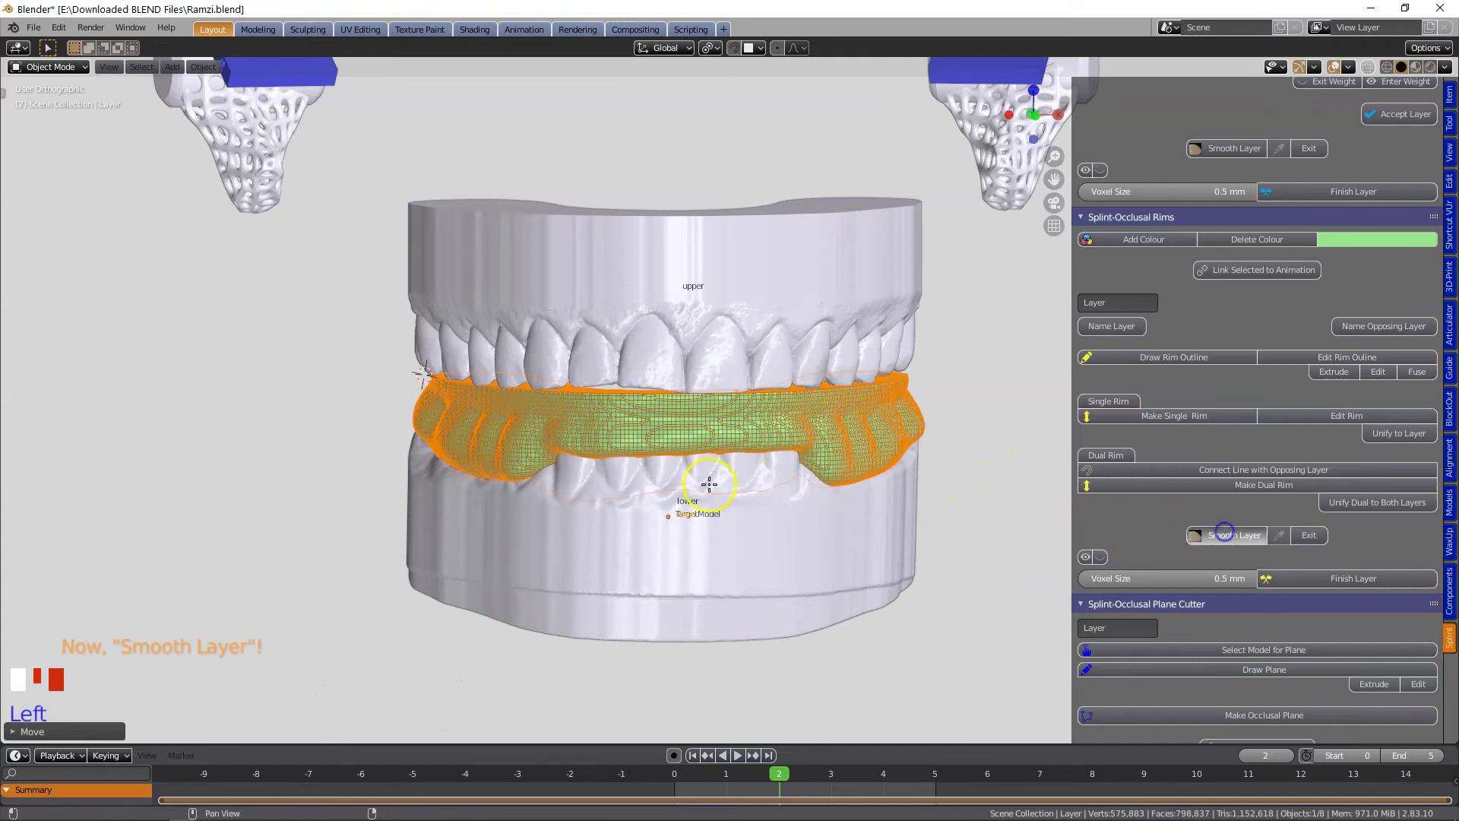
Smooth the unified layer where the rim meets the splint around the whole arch and exit smoothing.
middle_click_drag(638, 484, 703, 472)
mouse_move(422, 394)
left_mouse_down()
mouse_move(879, 382)
mouse_move(506, 465)
left_mouse_up()
middle_click_drag(829, 486, 623, 486)
left_click_drag(598, 477, 1023, 426)
middle_click_drag(1023, 425, 466, 527)
left_click(896, 466)
middle_click_drag(896, 466, 848, 496)
left_click_drag(848, 497, 841, 532)
middle_click_drag(841, 532, 768, 525)
middle_click_drag(767, 525, 547, 528, "shift")
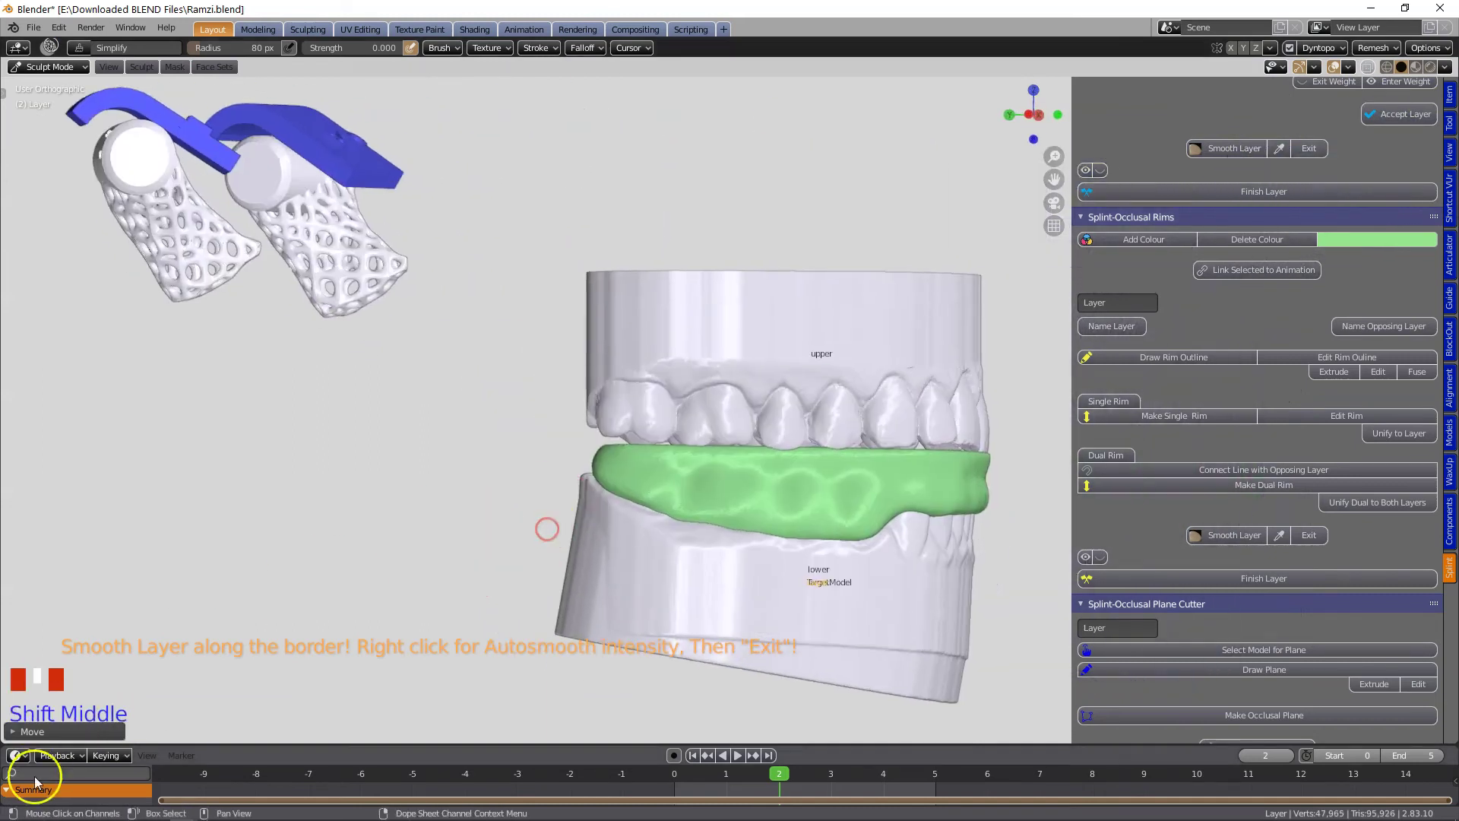
middle_click_drag(870, 511, 671, 521)
left_click(890, 530)
middle_click_drag(891, 530, 768, 456, "shift")
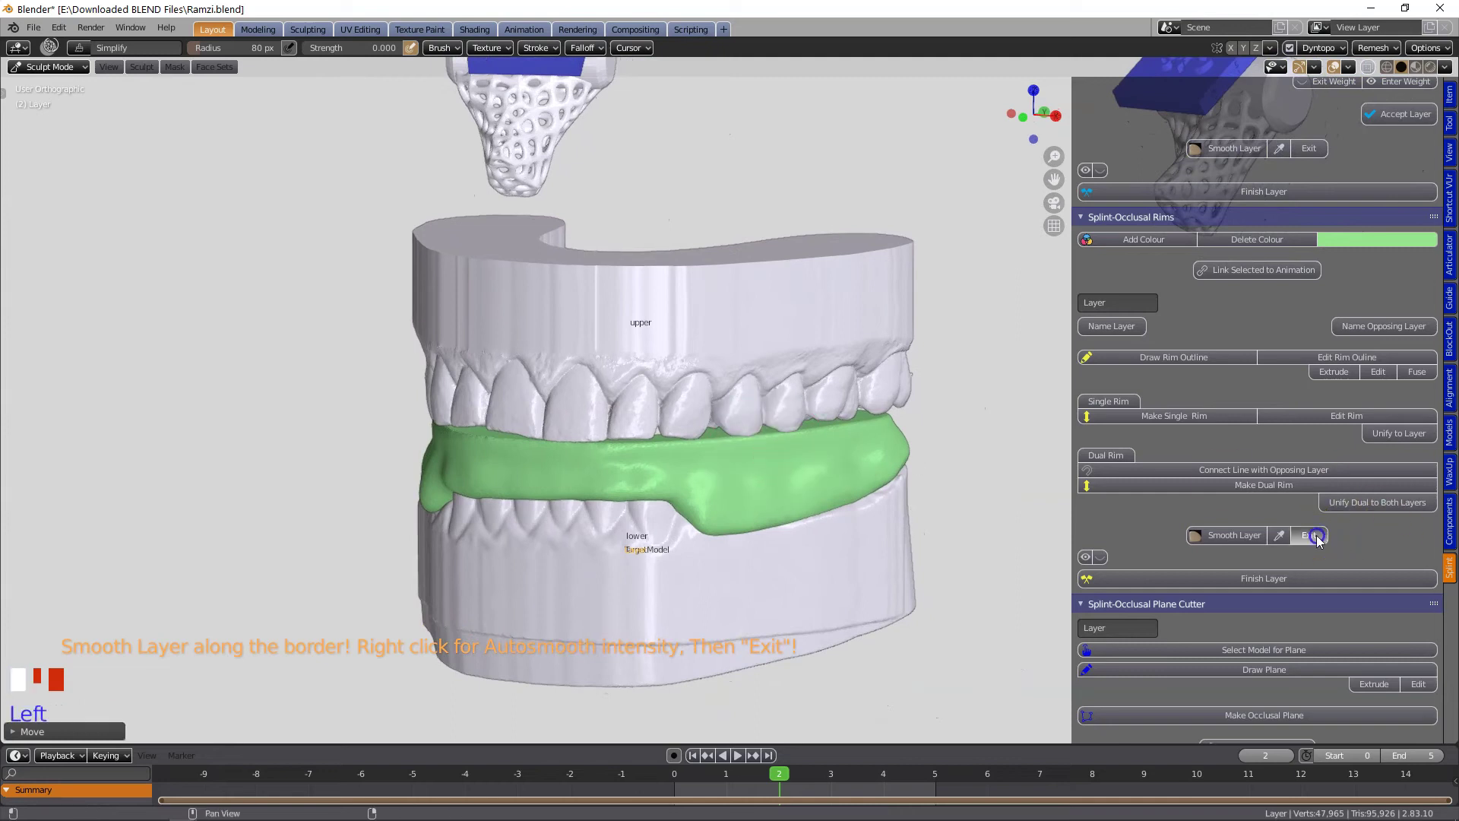
Set the voxel size to 0.3 mm and finish the unified layer.
mouse_move(733, 522)
middle_mouse_down()
mouse_move(798, 505)
mouse_move(854, 548)
middle_mouse_up()
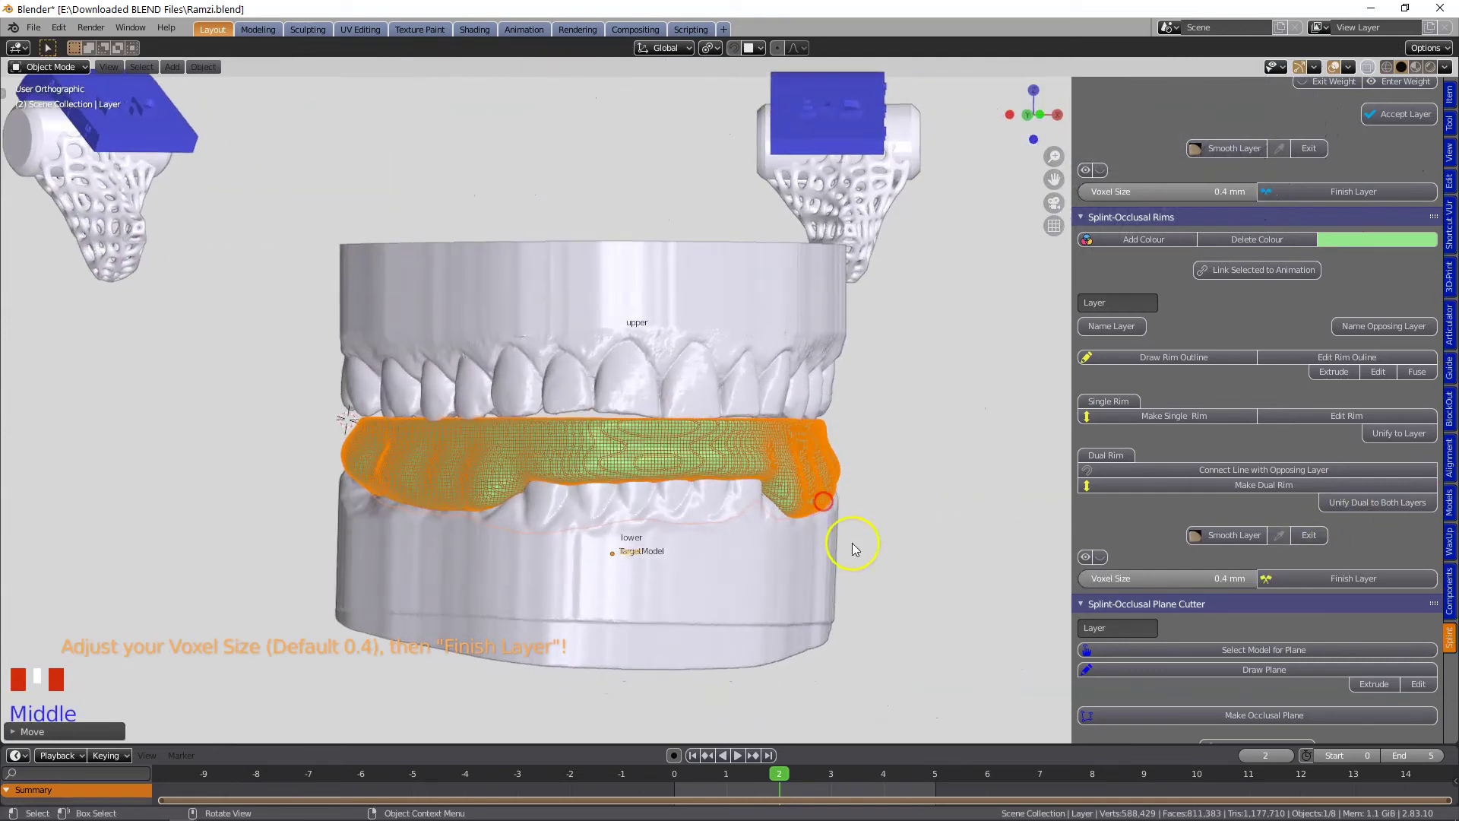
scroll(859, 551, "up", 3)
left_click(1172, 579)
key("Return")
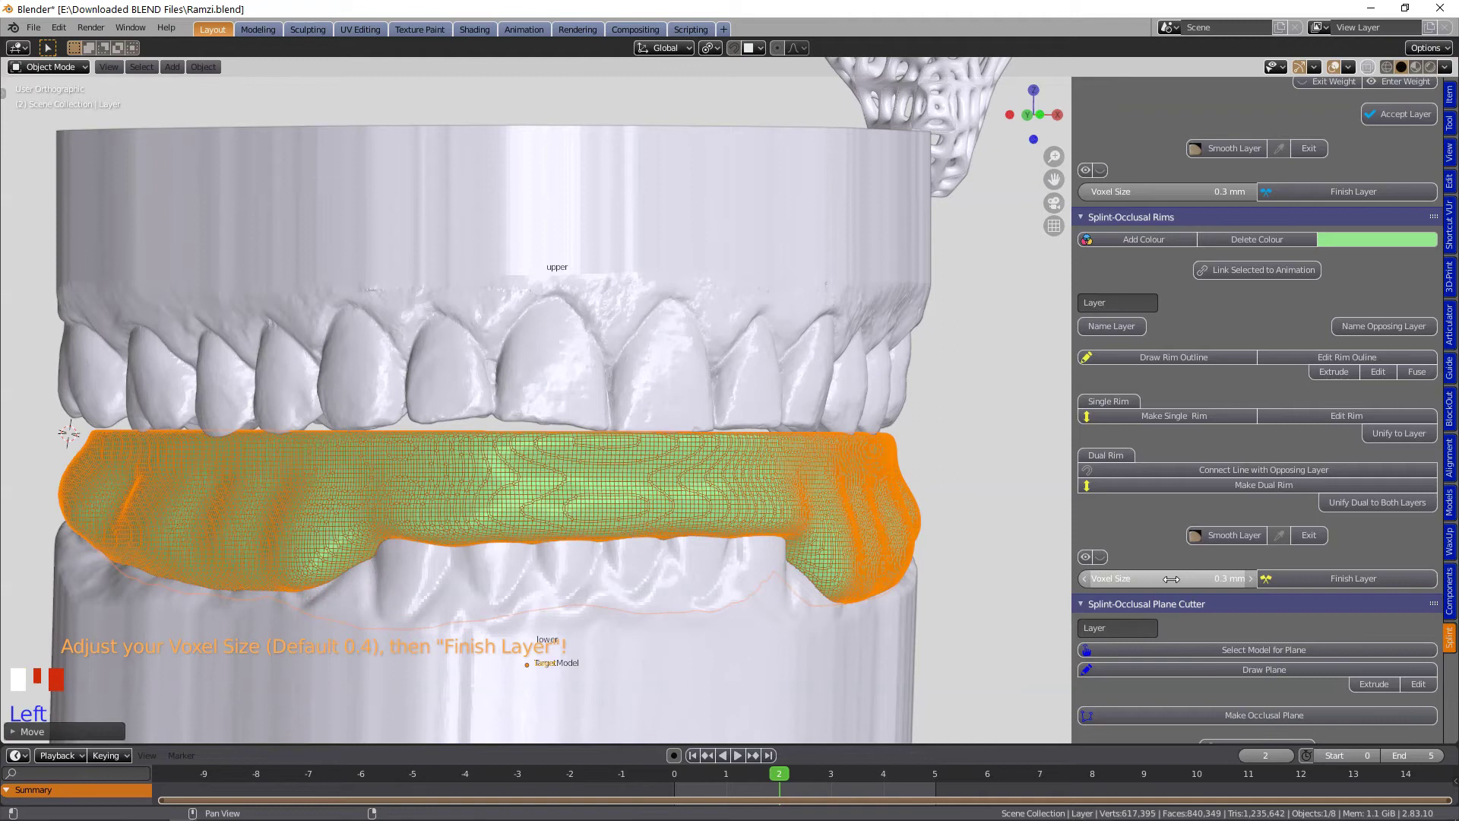
left_click(1357, 578)
scroll(881, 504, "down", 3)
middle_click_drag(881, 505, 774, 500)
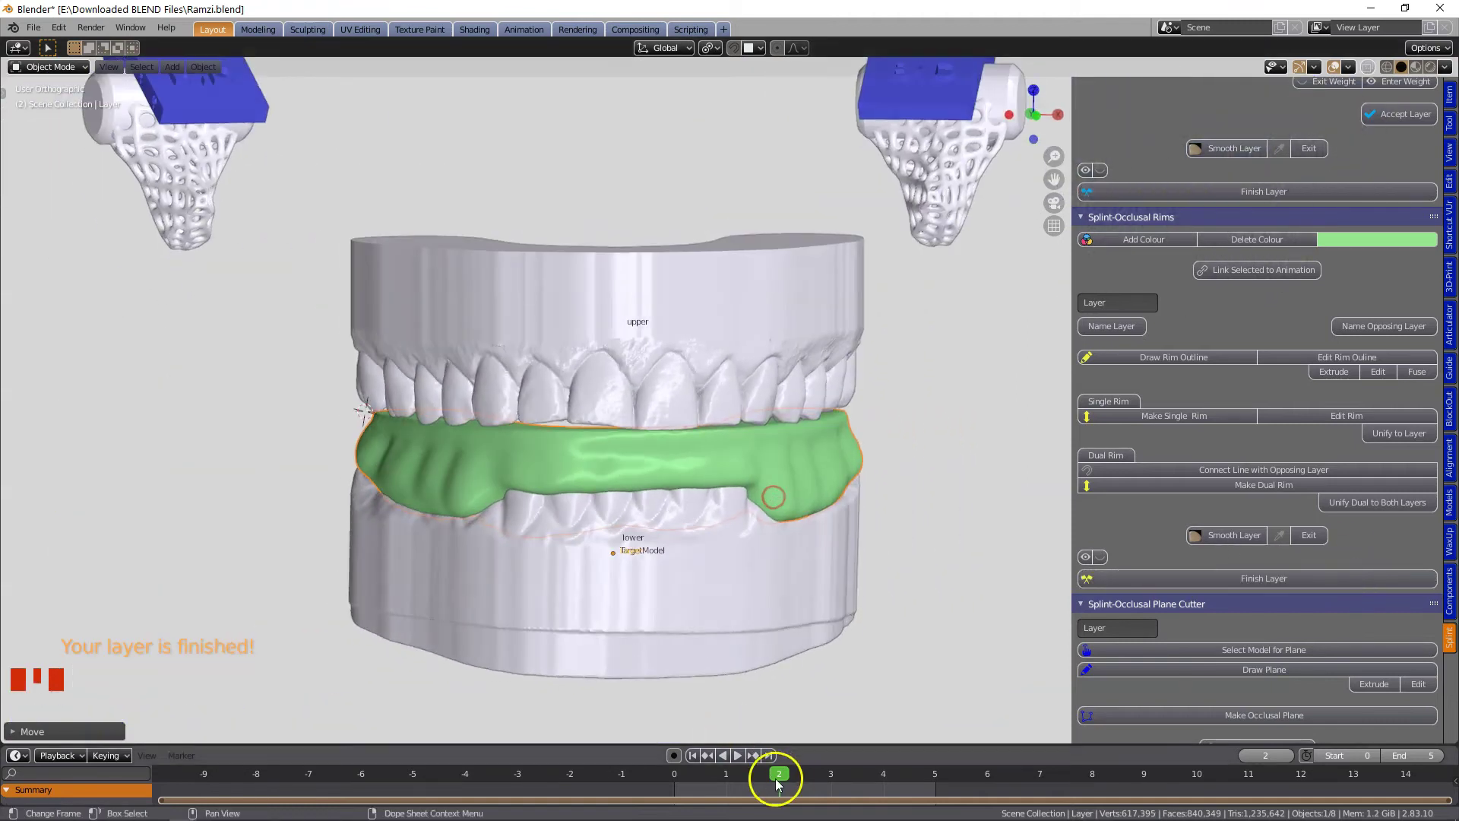
Return the jaw animation to frame 0 and save the file as test.blend.
left_click_drag(776, 773, 674, 773)
middle_click_drag(661, 623, 673, 570)
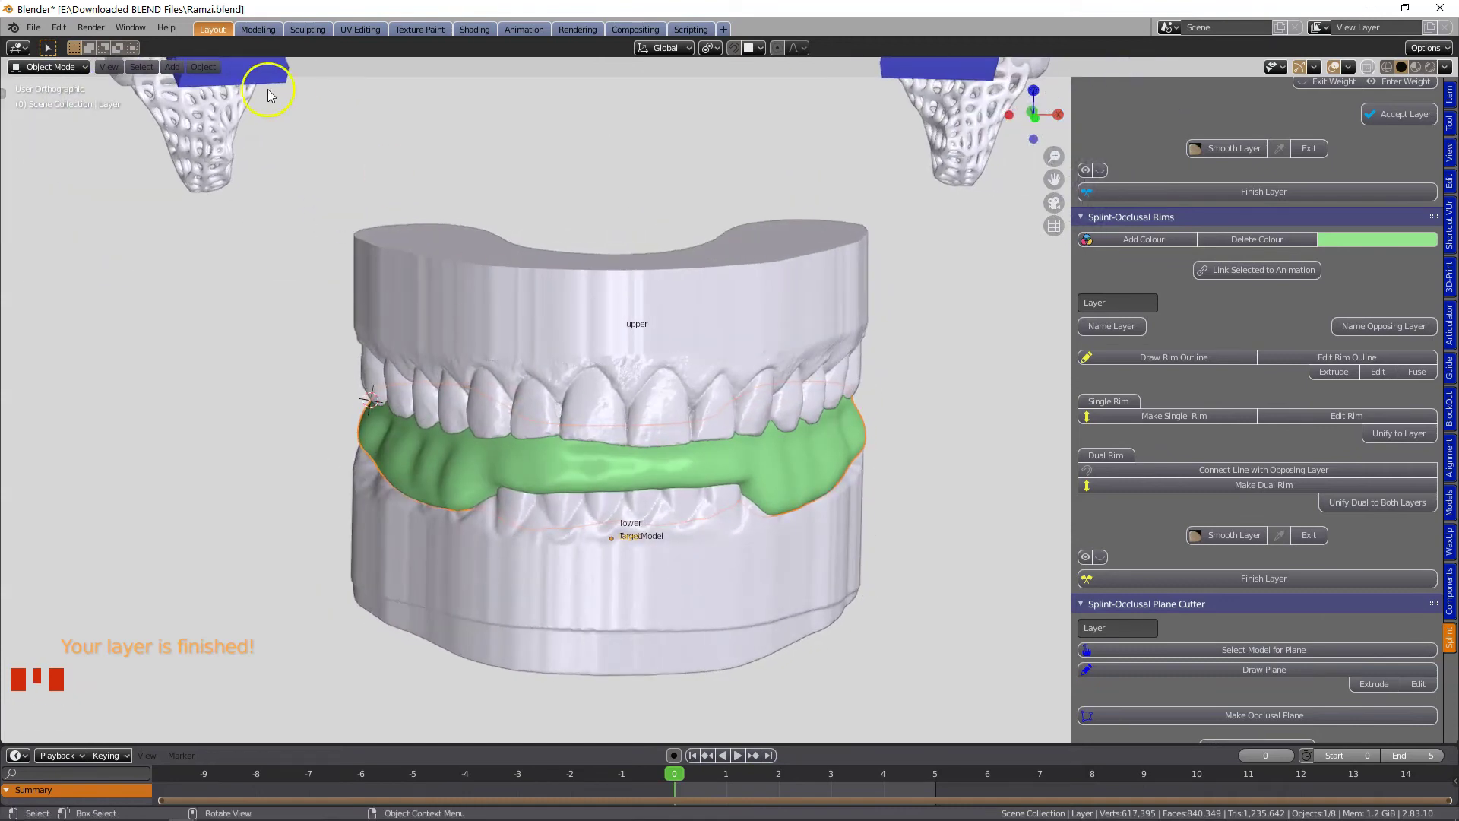
left_click(35, 28)
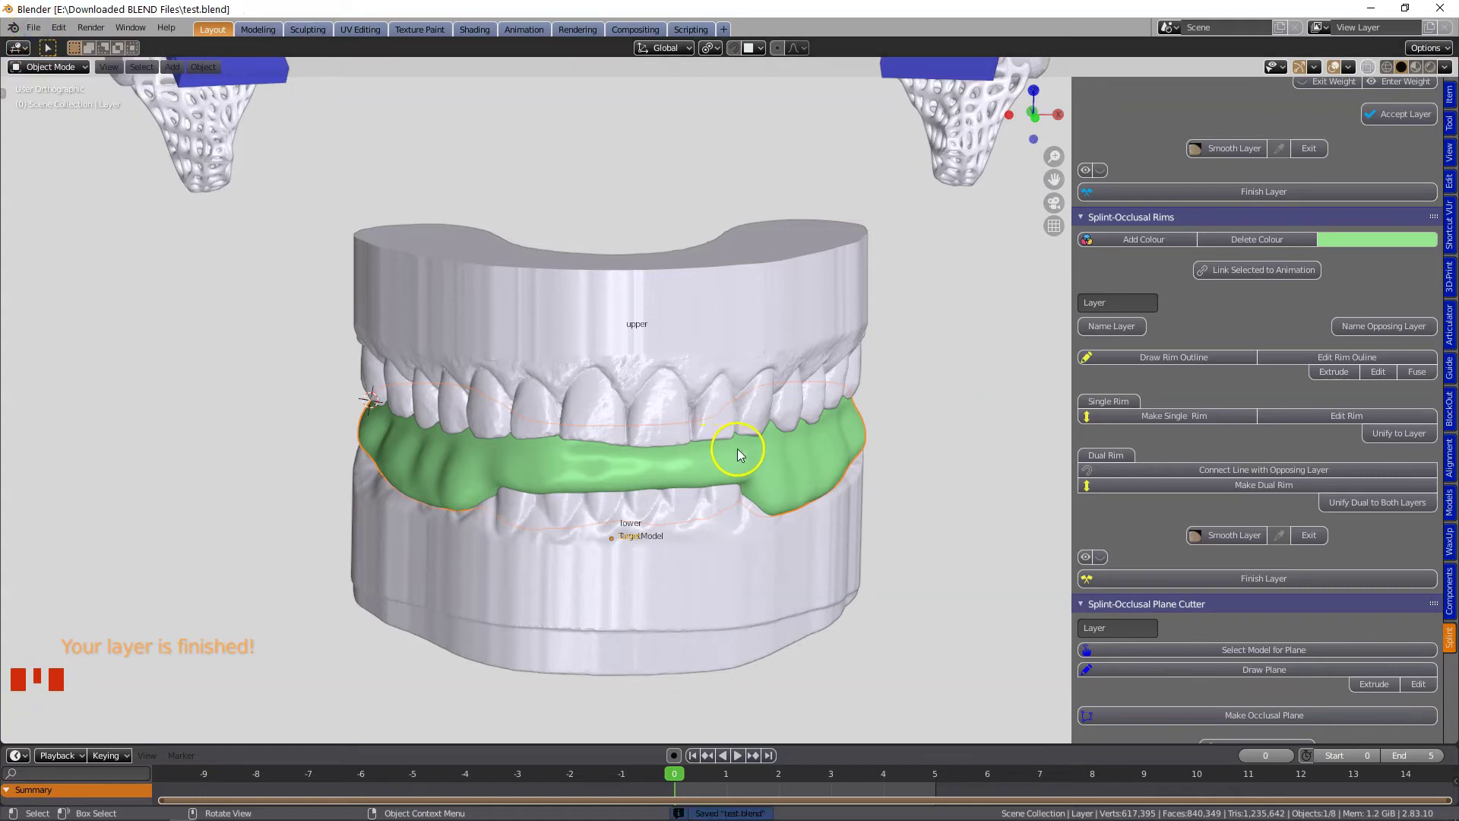
Open the articulator cutting tools and assign the splint layer as the lower object being cut.
left_click(1450, 334)
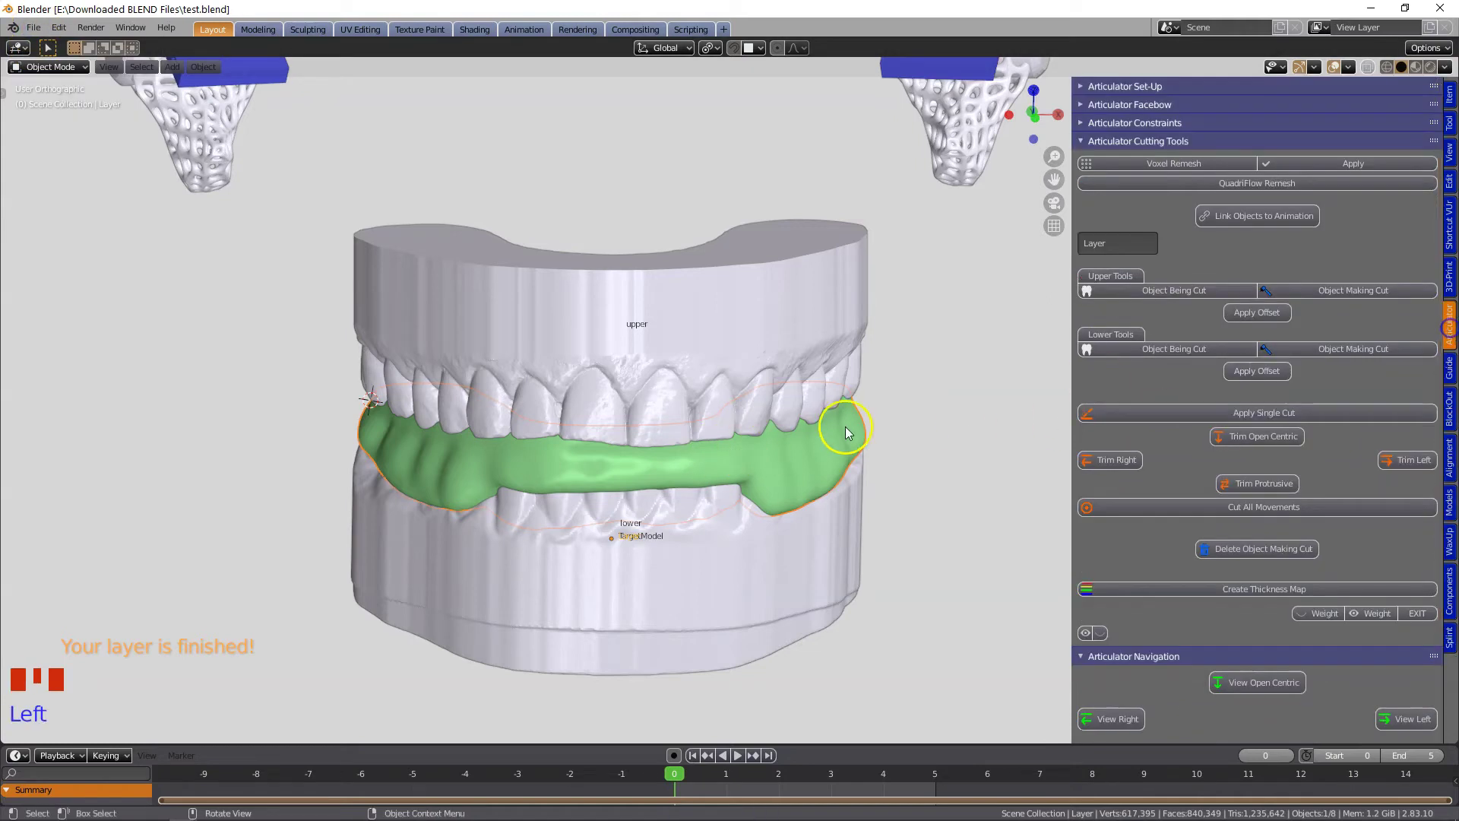
middle_click_drag(840, 423, 821, 397)
left_click(791, 458)
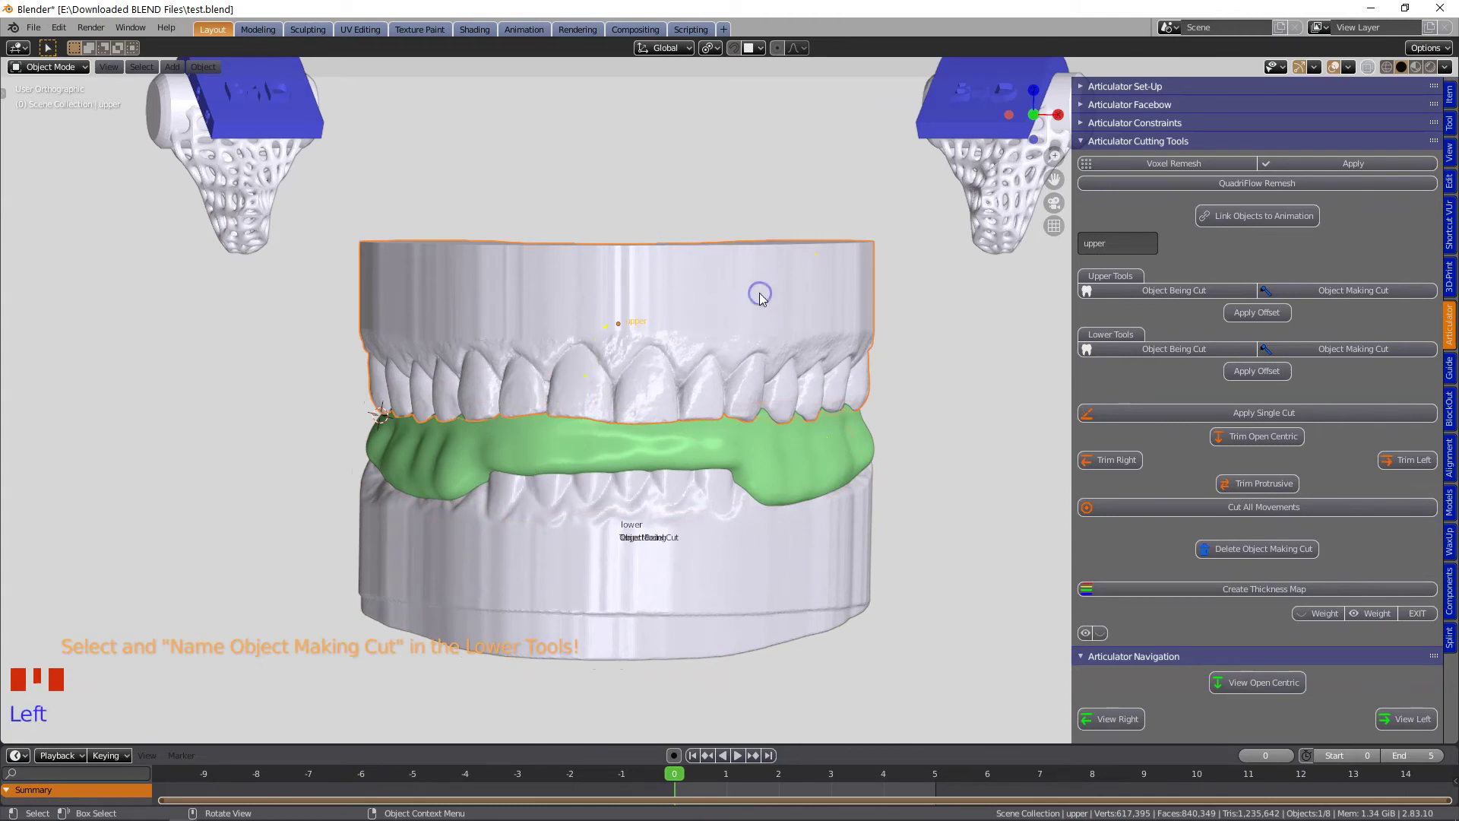
Assign the upper model as the lower cut's cutting object with a 0.1 mm offset and cut the splint layer through all movements.
left_click(1347, 289)
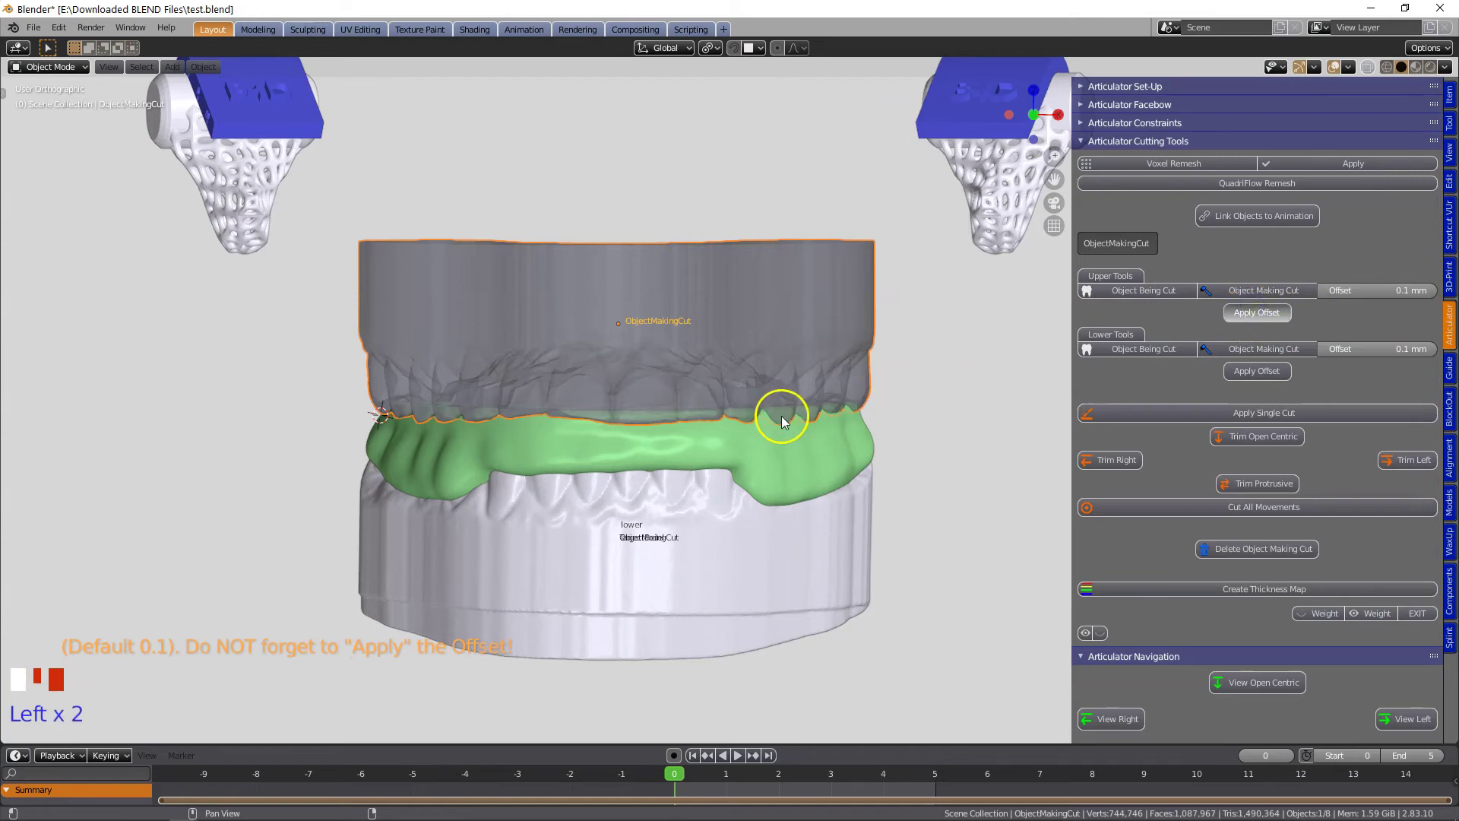
left_click(777, 453)
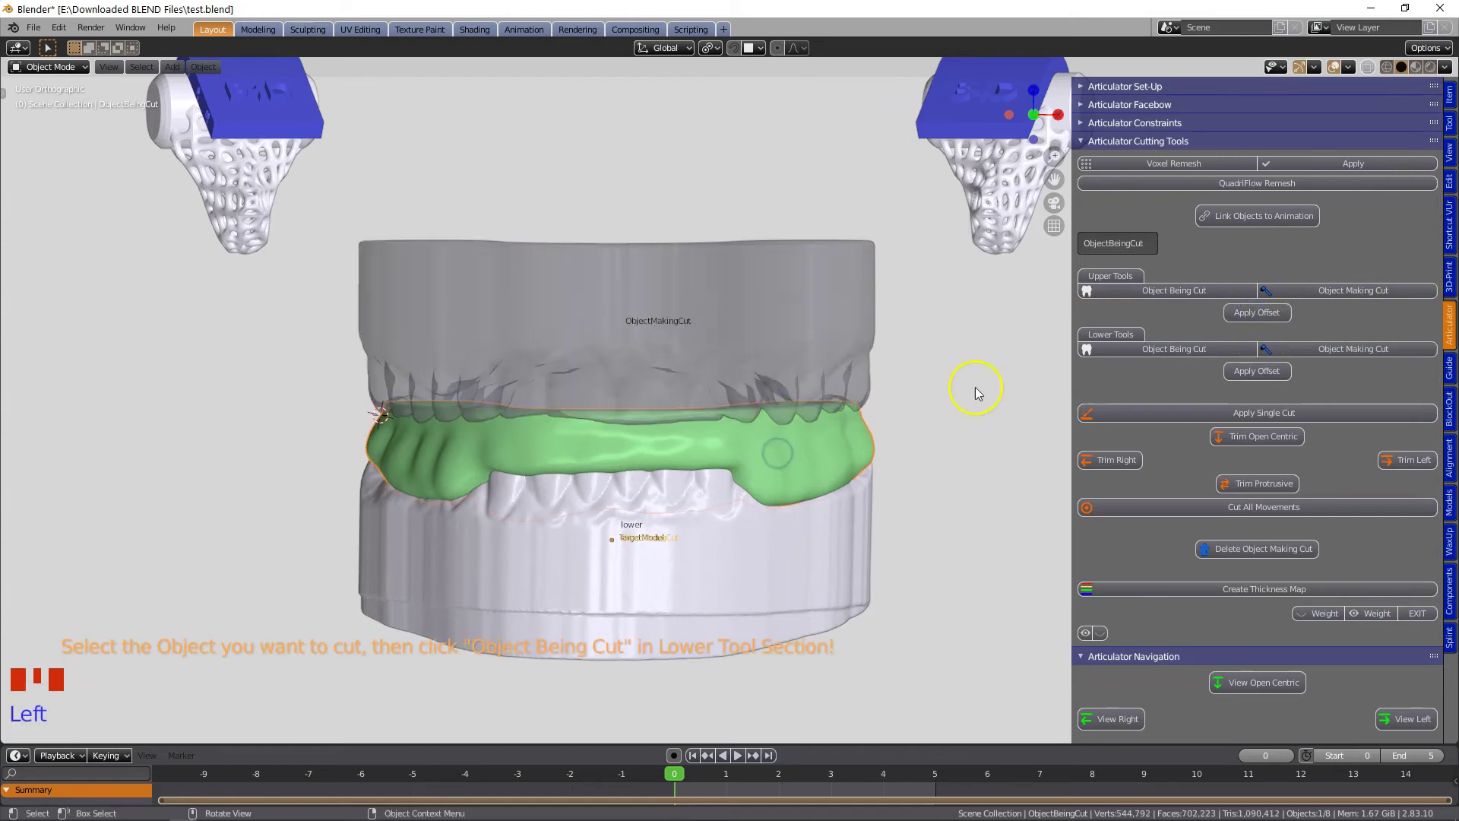
left_click(1183, 351)
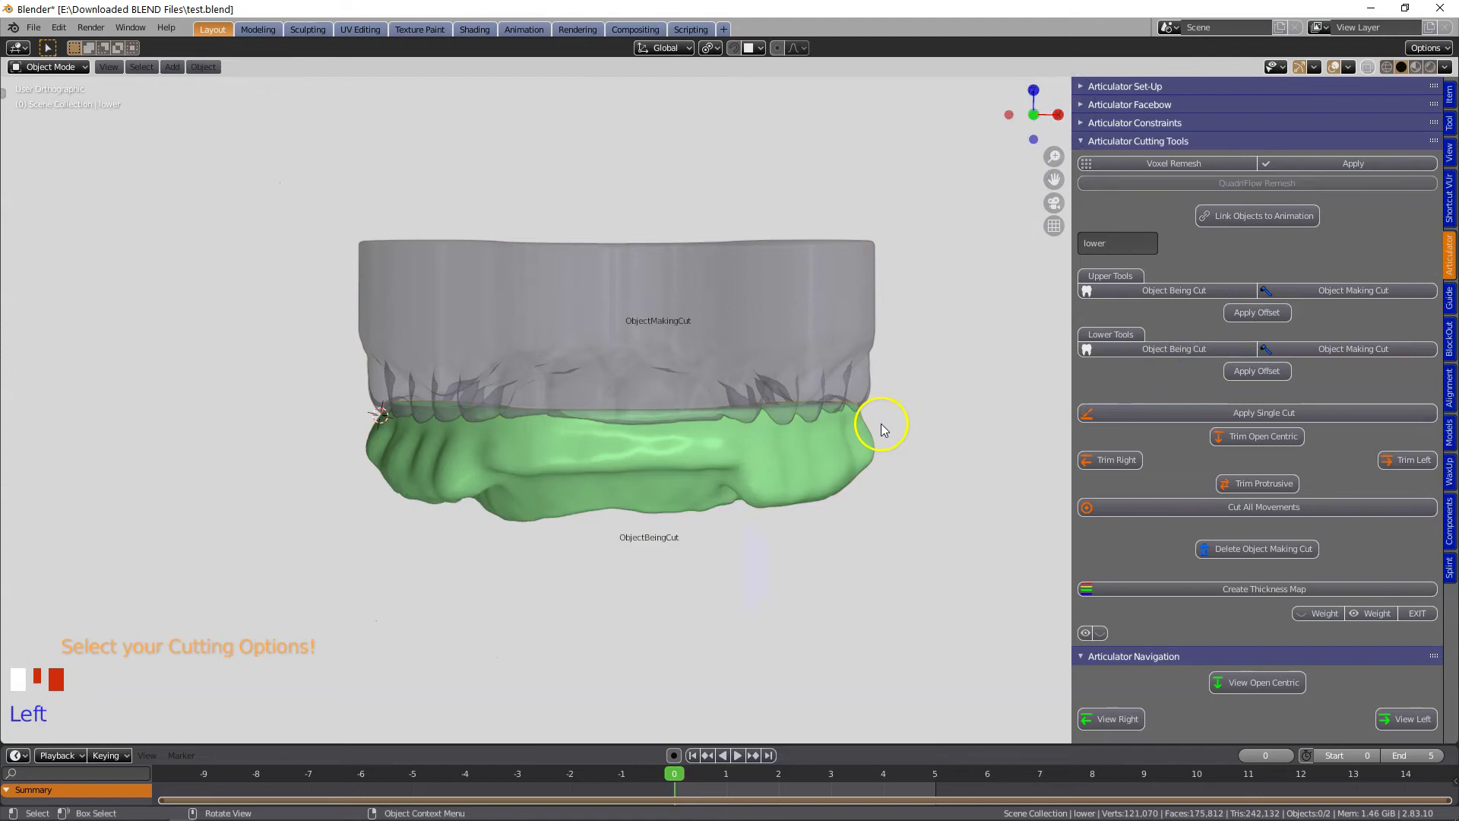
left_click(1310, 509)
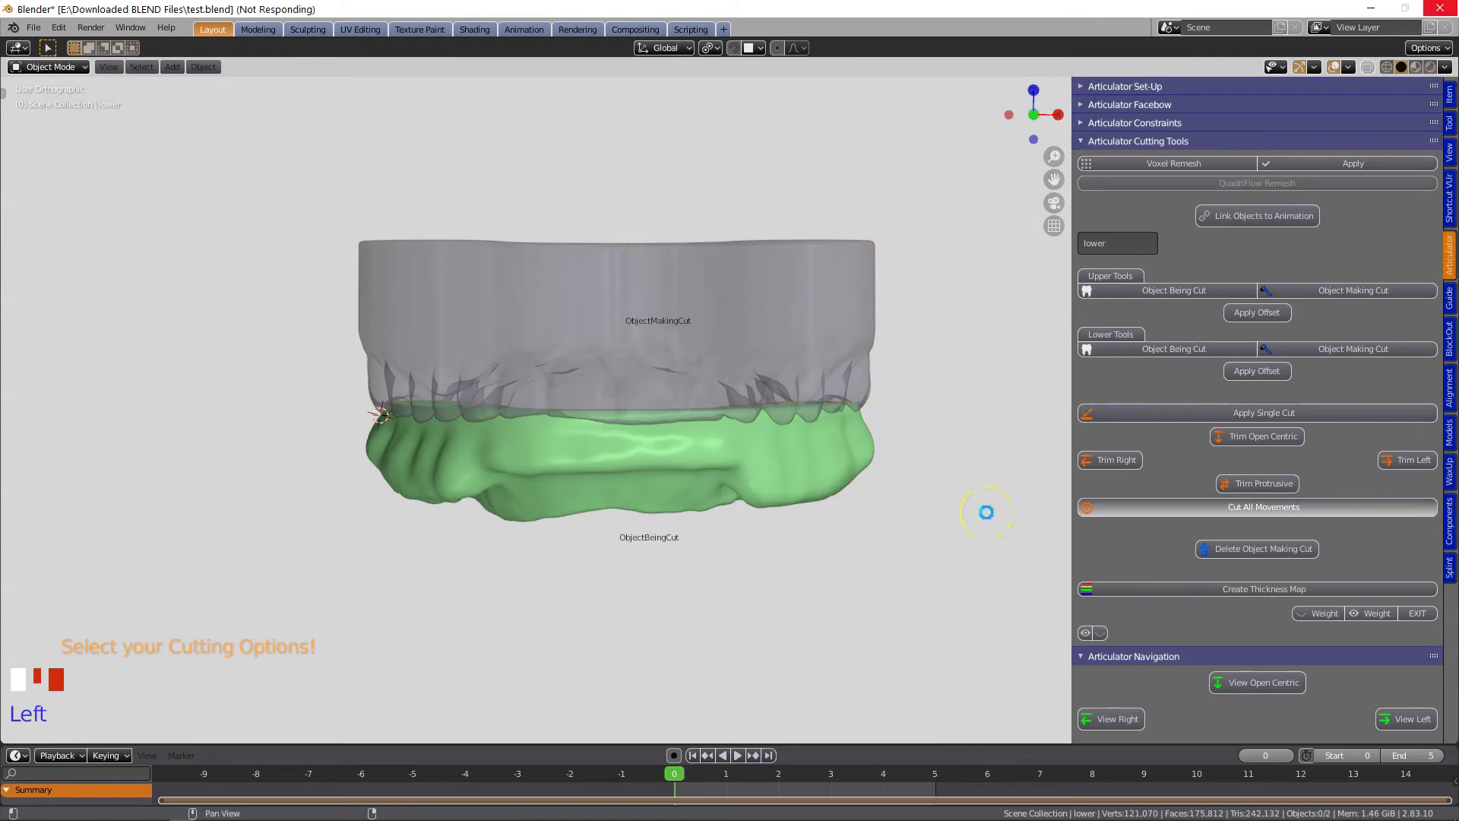
middle_click_drag(730, 284, 712, 428)
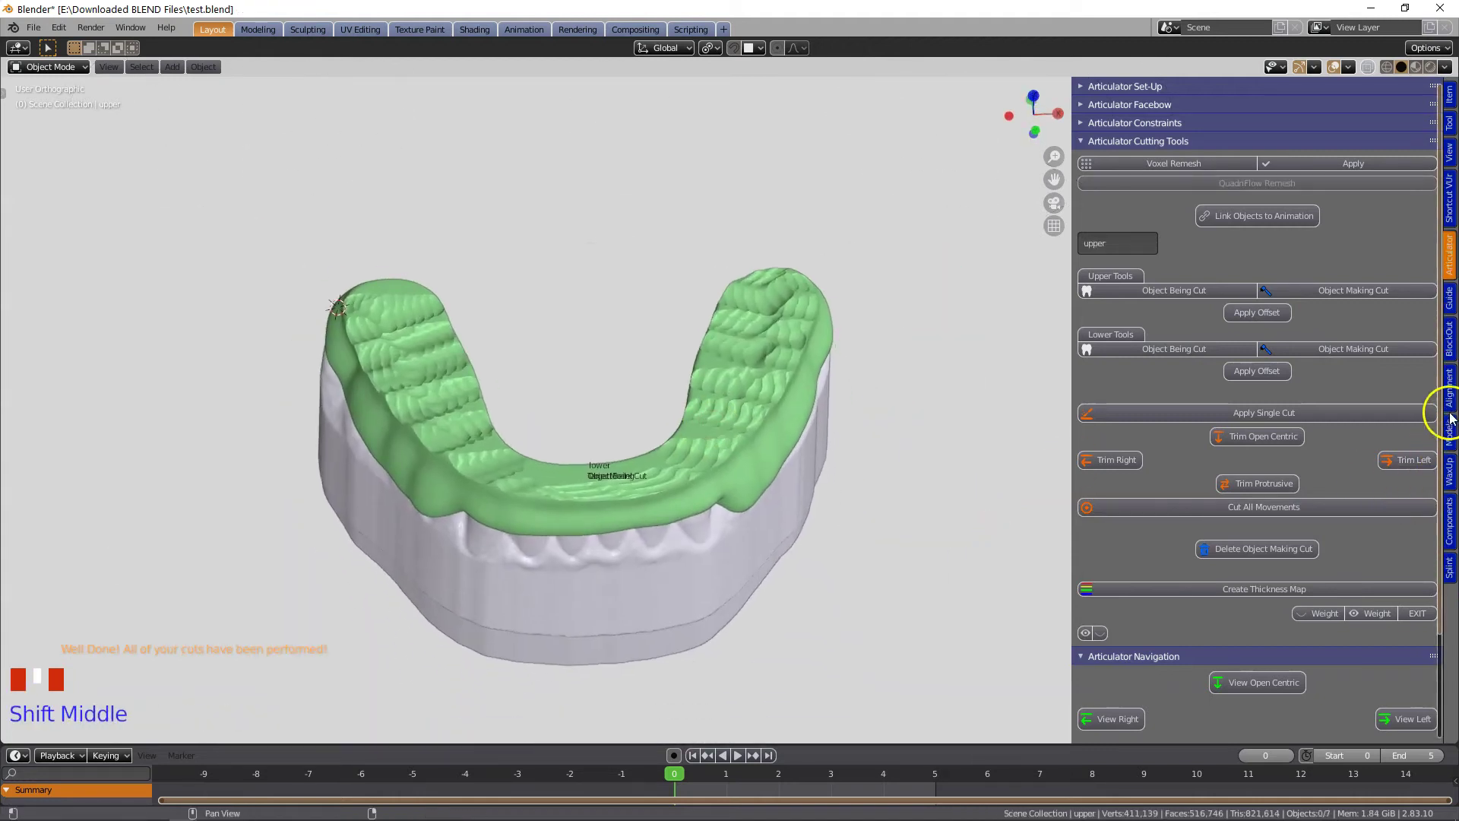
Enter layer smoothing on the cut splint layer and smooth its ridged occlusal surface.
left_click(1449, 566)
left_click(757, 454)
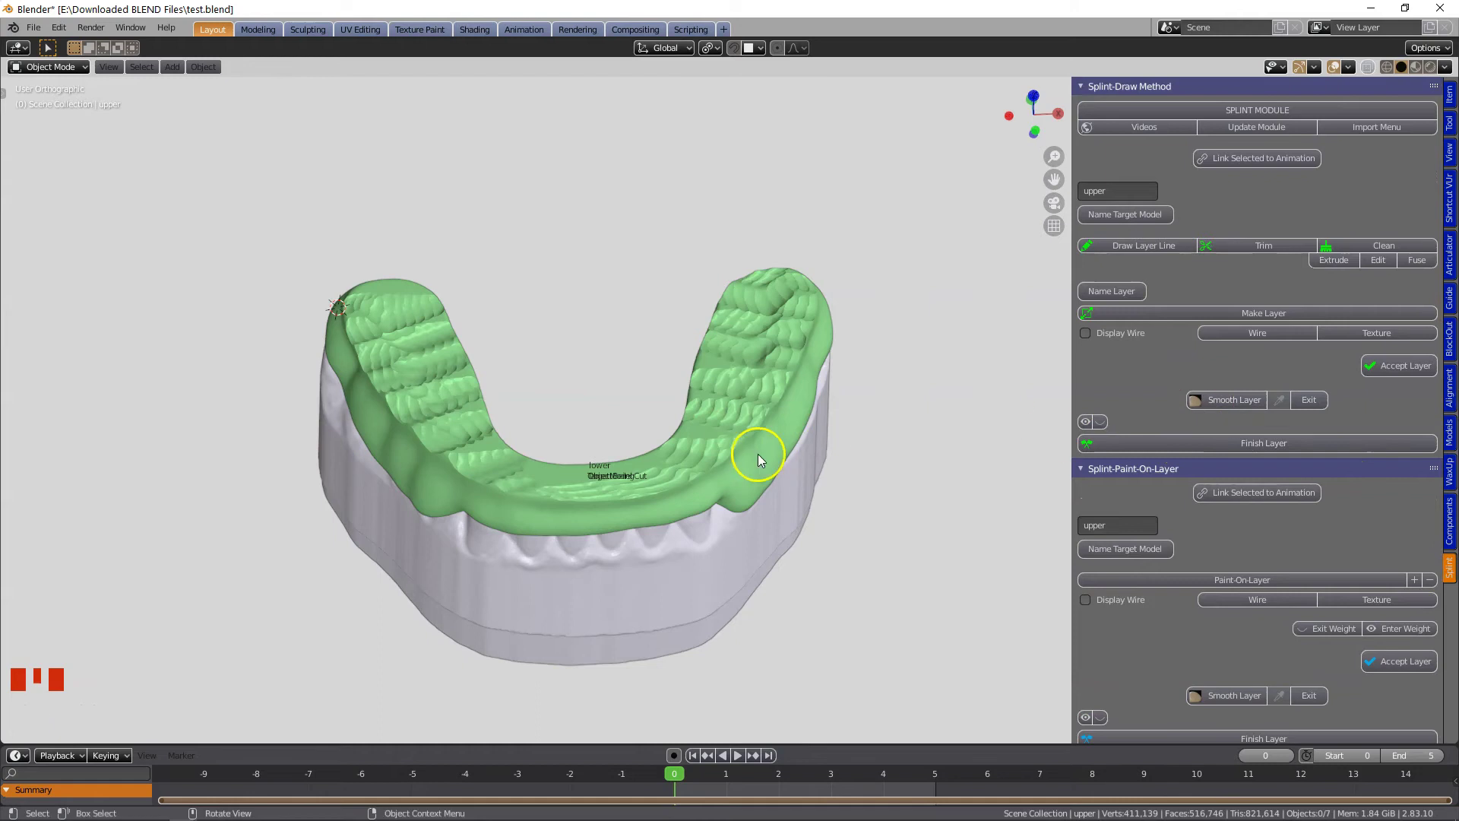
scroll(741, 511, "up", 4)
right_click(607, 541)
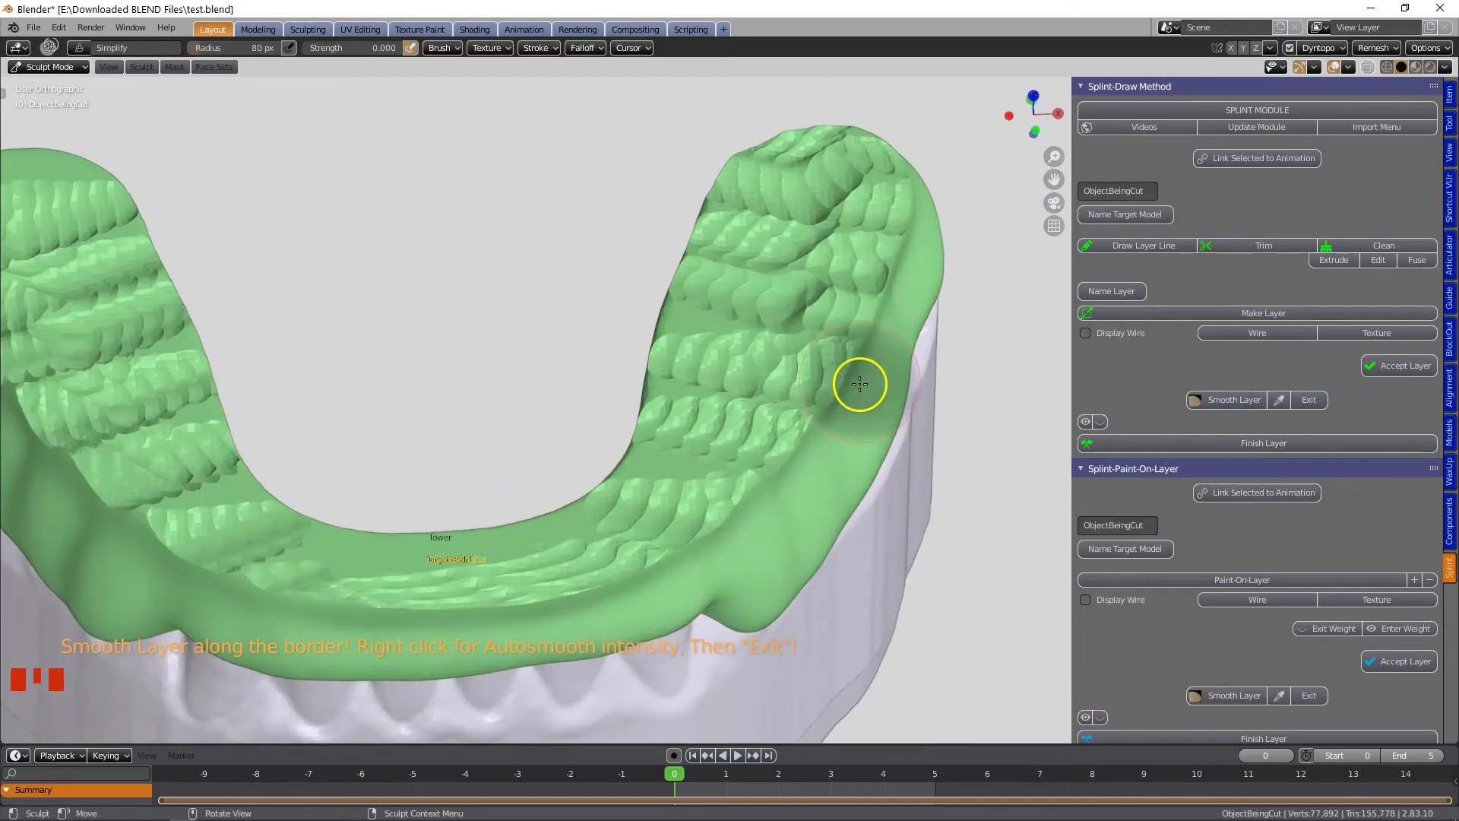
middle_click_drag(856, 381, 772, 453)
mouse_move(772, 453)
left_mouse_down()
mouse_move(768, 403)
mouse_move(728, 417)
mouse_move(312, 655)
mouse_move(320, 431)
mouse_move(244, 358)
mouse_move(488, 620)
mouse_move(742, 352)
mouse_move(286, 280)
mouse_move(824, 410)
mouse_move(654, 468)
left_mouse_up()
mouse_move(654, 468)
middle_mouse_down()
mouse_move(661, 371)
mouse_move(694, 297)
middle_mouse_up()
Adjust the autosmooth intensity, smooth the remaining ridges and borders around the whole splint arch, and exit smoothing.
right_click(547, 326)
left_click(546, 334)
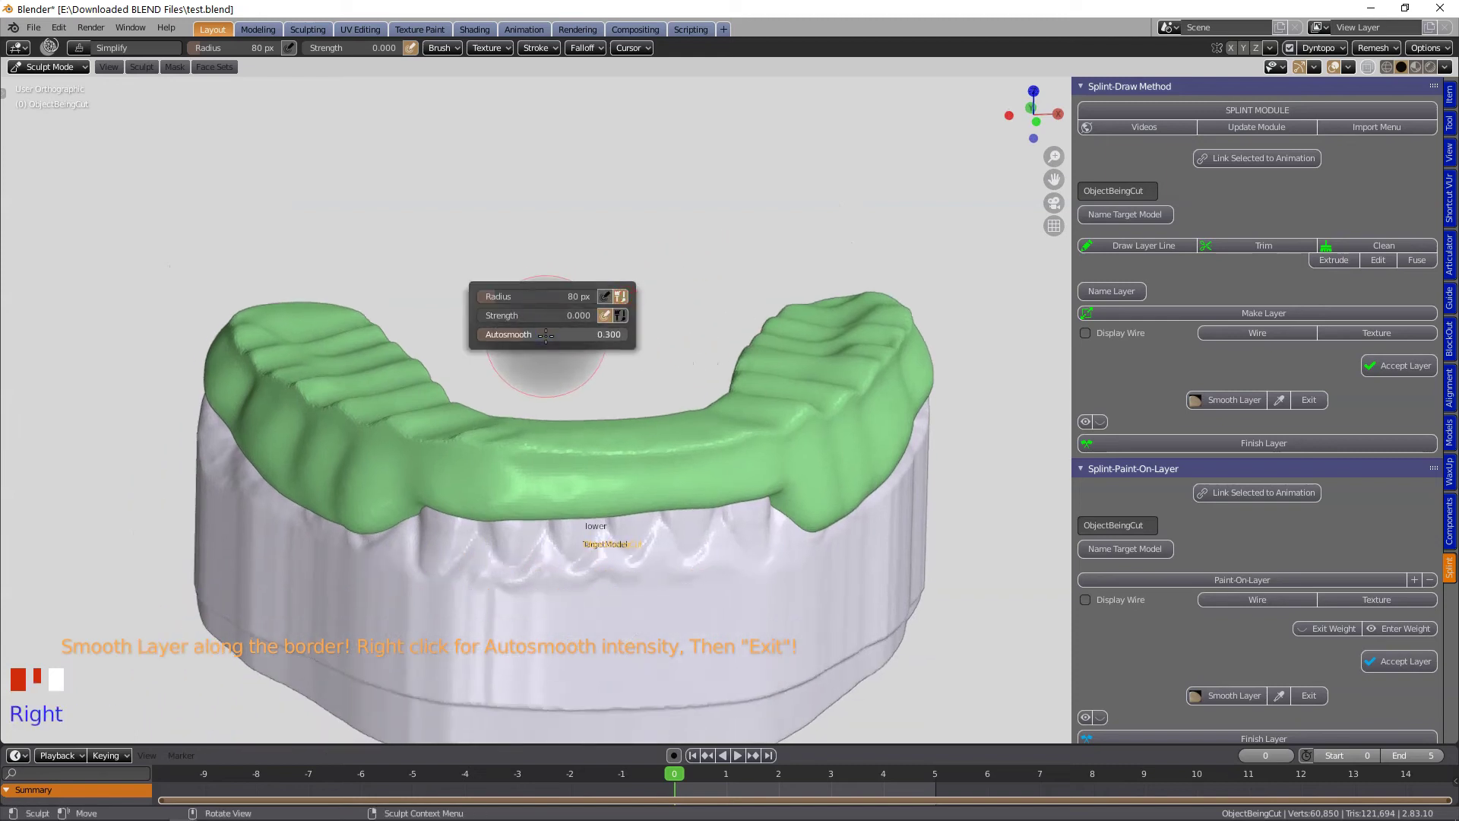
middle_click_drag(854, 374, 749, 495)
scroll(750, 496, "up", 3)
mouse_move(773, 600)
left_mouse_down()
mouse_move(1120, 296)
mouse_move(782, 618)
mouse_move(182, 502)
left_mouse_up()
mouse_move(183, 501)
middle_mouse_down()
mouse_move(407, 511)
mouse_move(877, 444)
middle_mouse_up()
mouse_move(877, 445)
left_mouse_down()
mouse_move(130, 521)
mouse_move(59, 475)
left_mouse_up()
mouse_move(59, 475)
middle_mouse_down()
mouse_move(374, 514)
mouse_move(753, 300)
middle_mouse_up()
mouse_move(782, 477)
left_mouse_down()
mouse_move(472, 313)
mouse_move(251, 286)
left_mouse_up()
mouse_move(251, 286)
middle_mouse_down()
mouse_move(261, 408)
mouse_move(775, 456)
middle_mouse_up()
mouse_move(775, 456)
left_mouse_down()
mouse_move(423, 368)
mouse_move(216, 347)
left_mouse_up()
scroll(717, 416, "down", 3)
middle_click_drag(717, 415, 733, 368)
left_click(1308, 408)
Set the voxel size to 0.3 mm and finish the splint layer.
left_click(1205, 441)
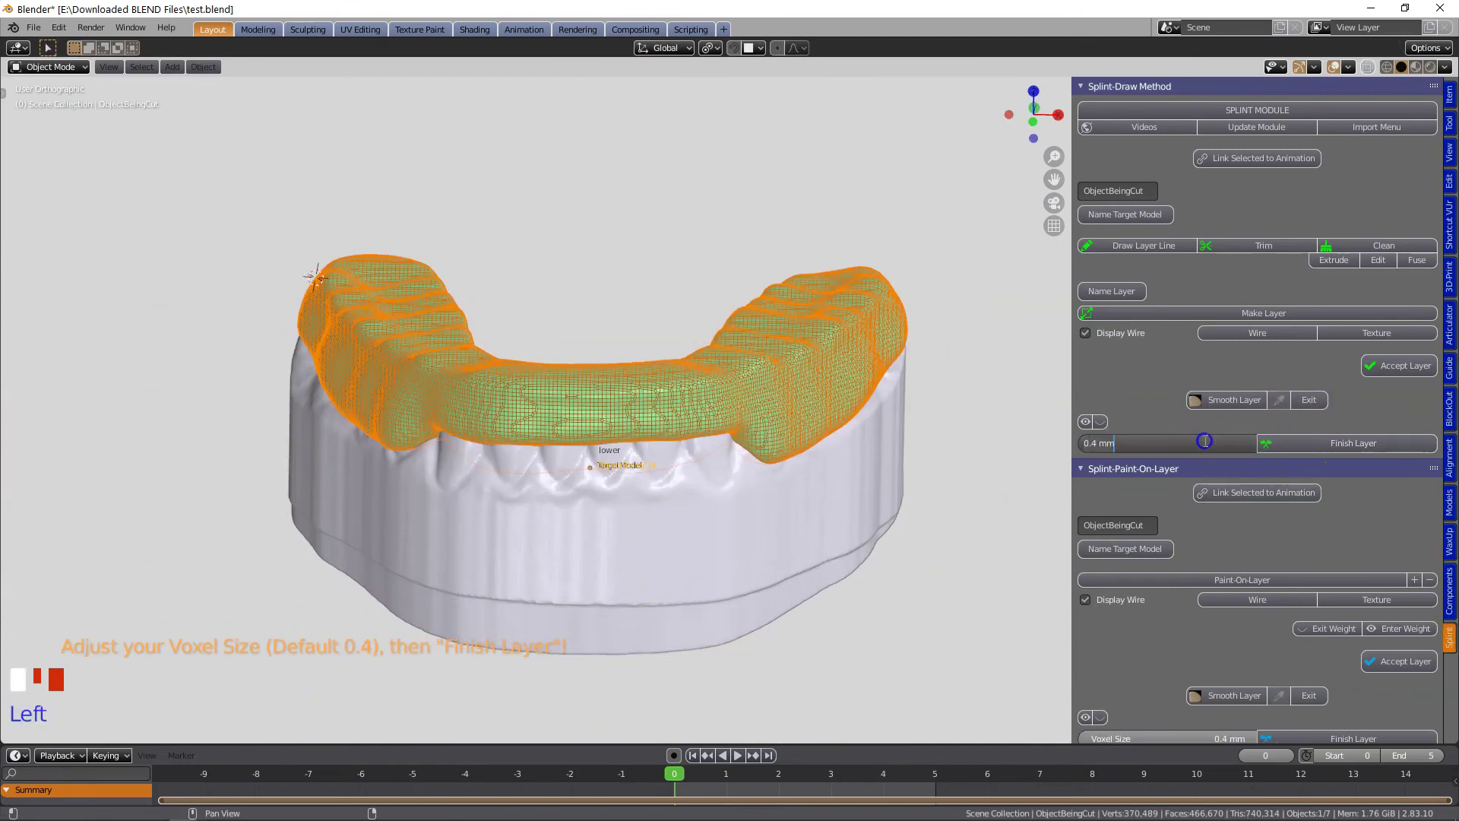
type("0.3")
left_click(1338, 445)
Name the splint as Layer and cut its fitting surface with the lower target model.
scroll(1284, 537, "down", 14)
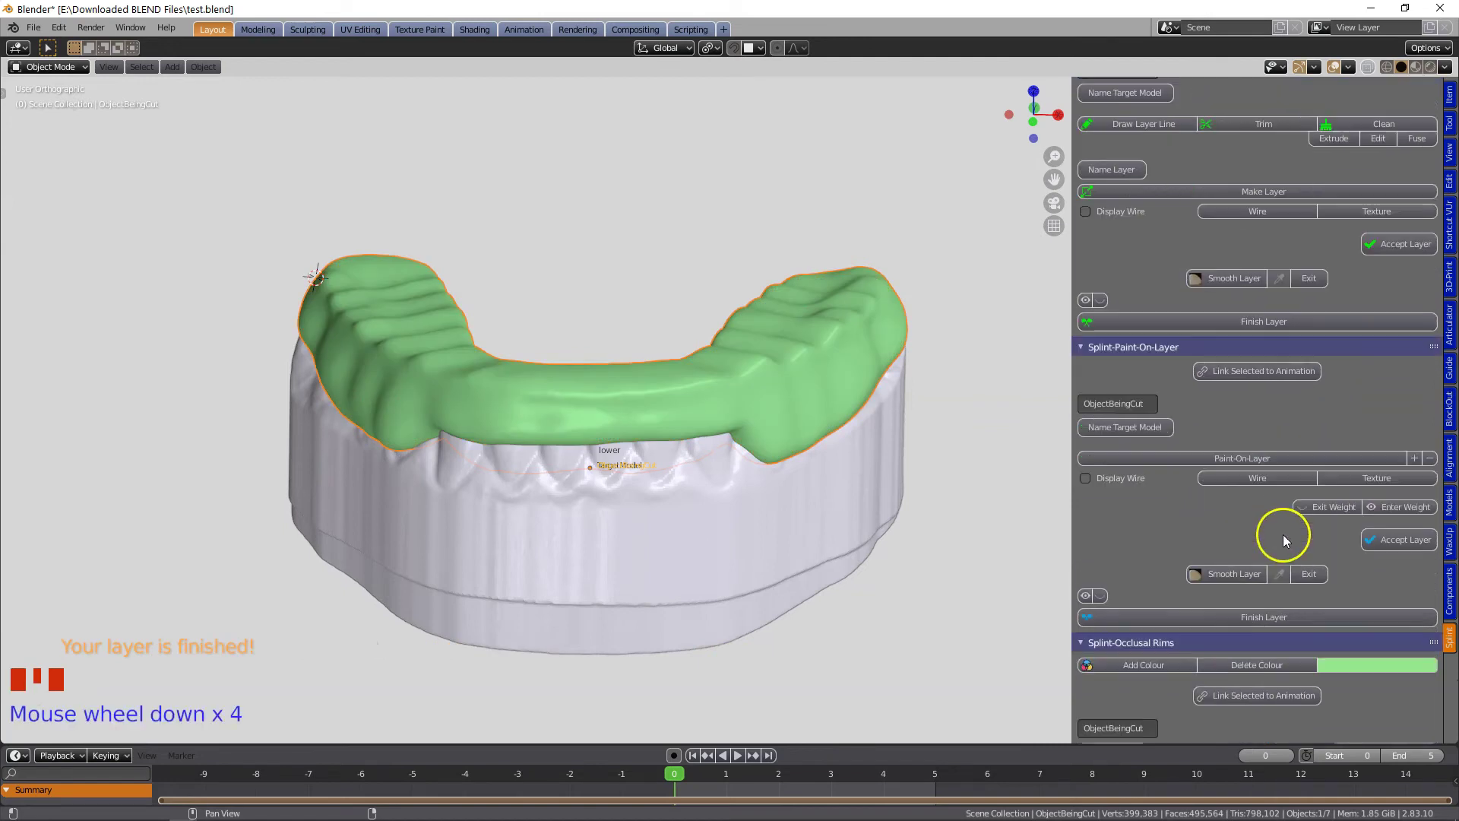
scroll(1286, 541, "down", 20)
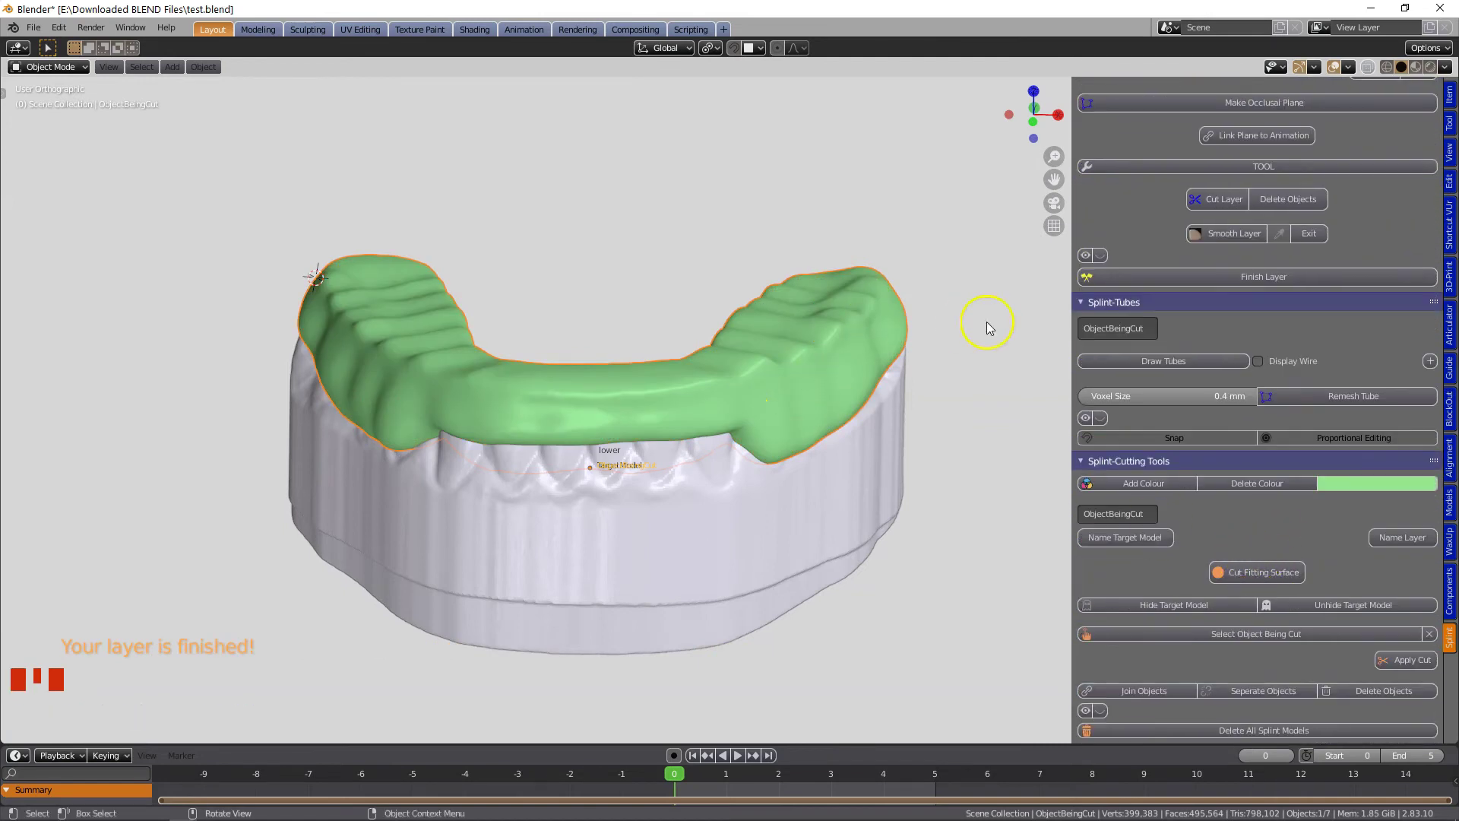
left_click(1393, 539)
left_click(654, 646)
left_click(787, 327)
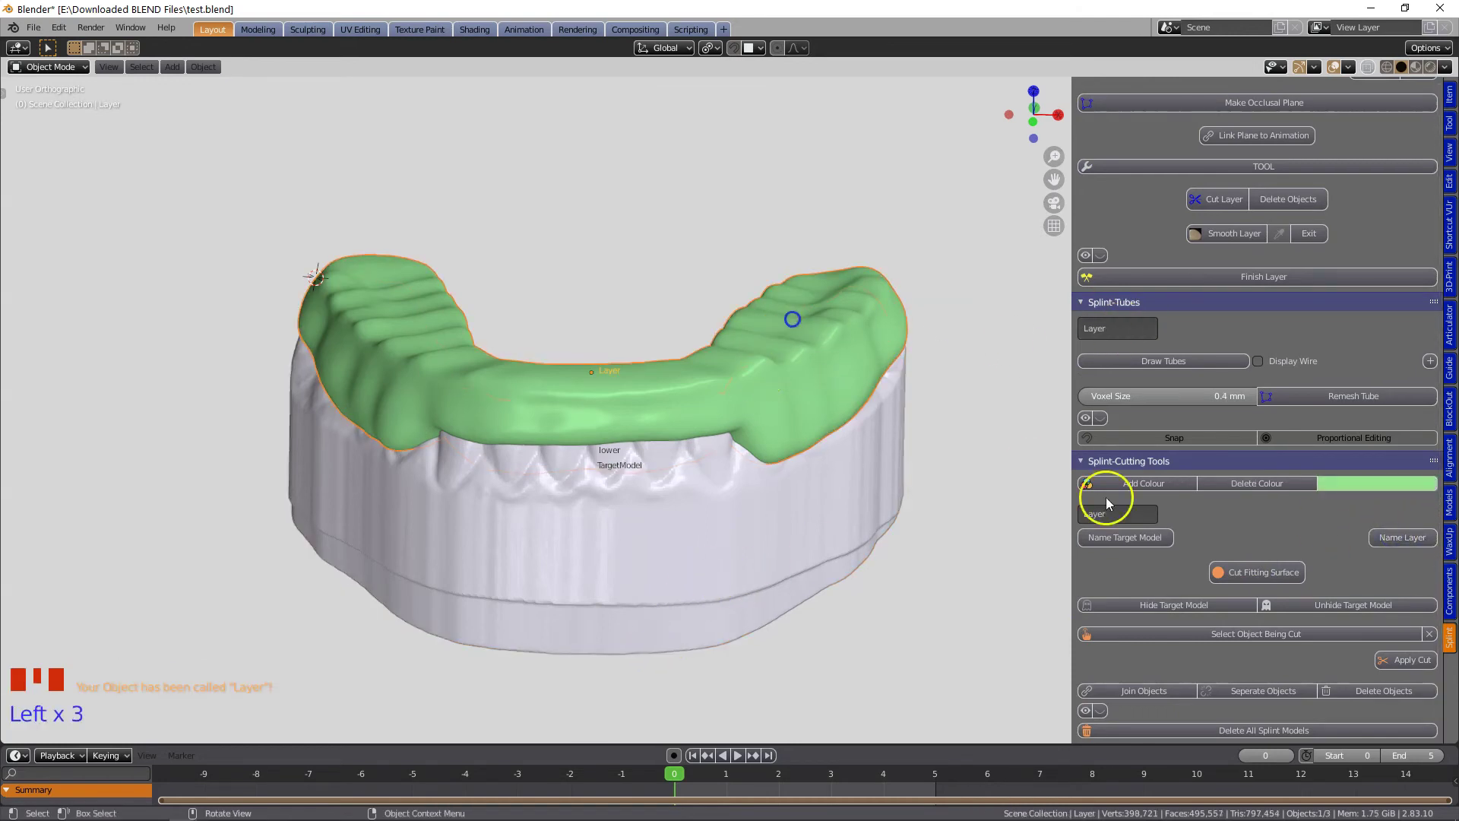
left_click(1242, 575)
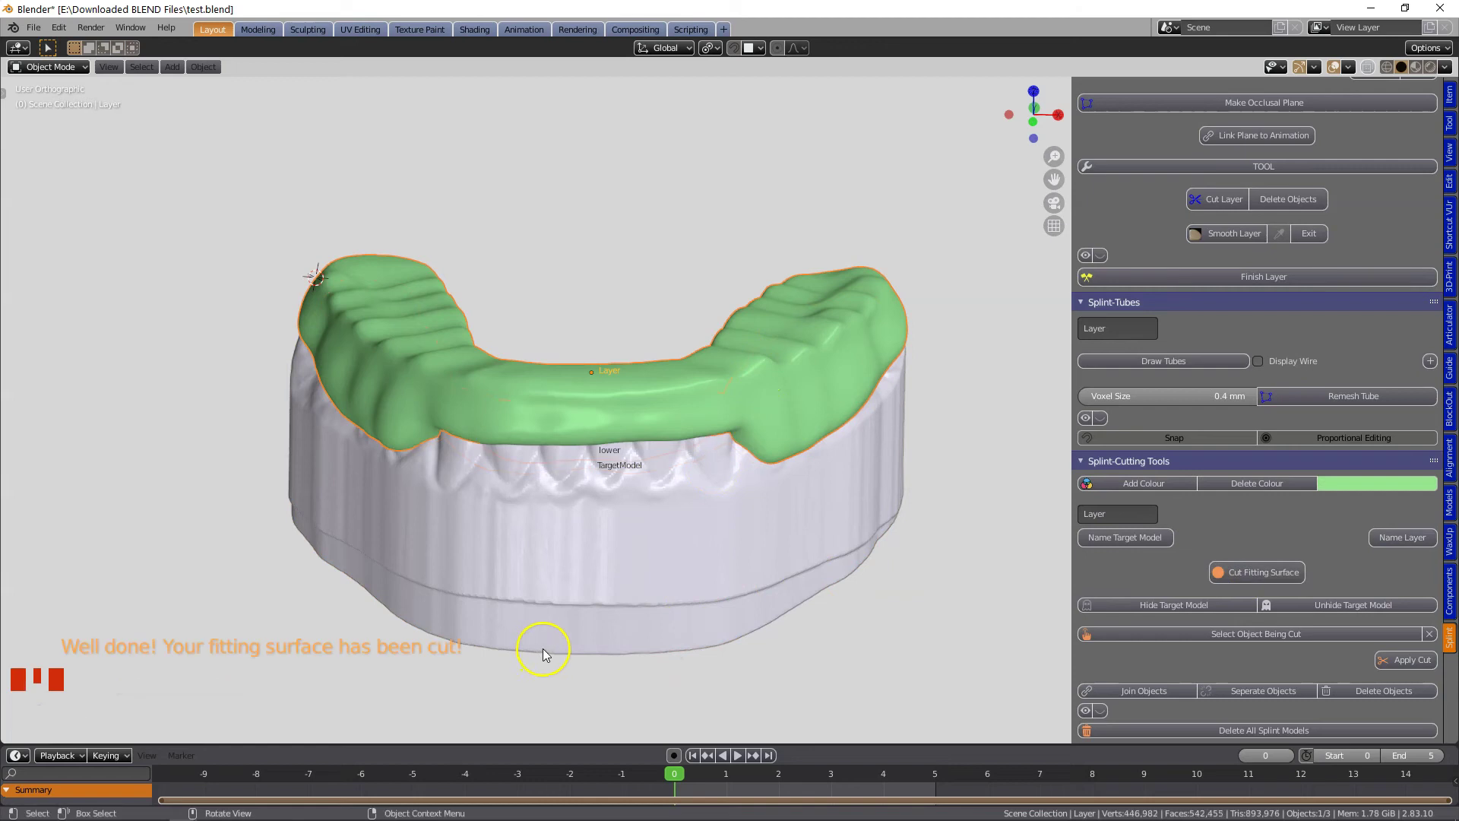
Hide the lower models to examine the isolated splint from above, and bring the hidden objects back.
left_click(570, 619)
middle_click_drag(613, 570, 699, 583)
scroll(704, 562, "down", 2)
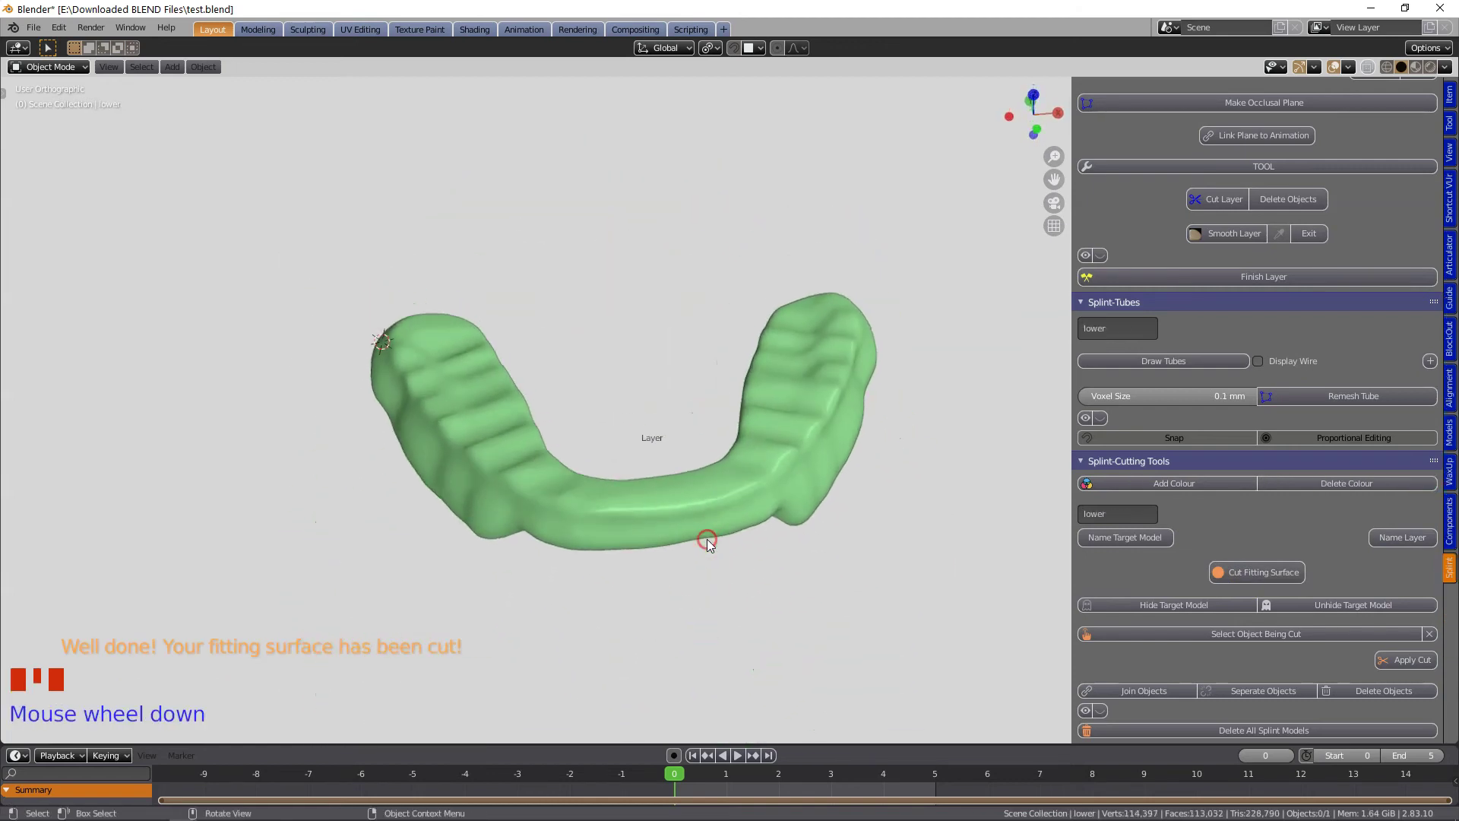
key("alt+h")
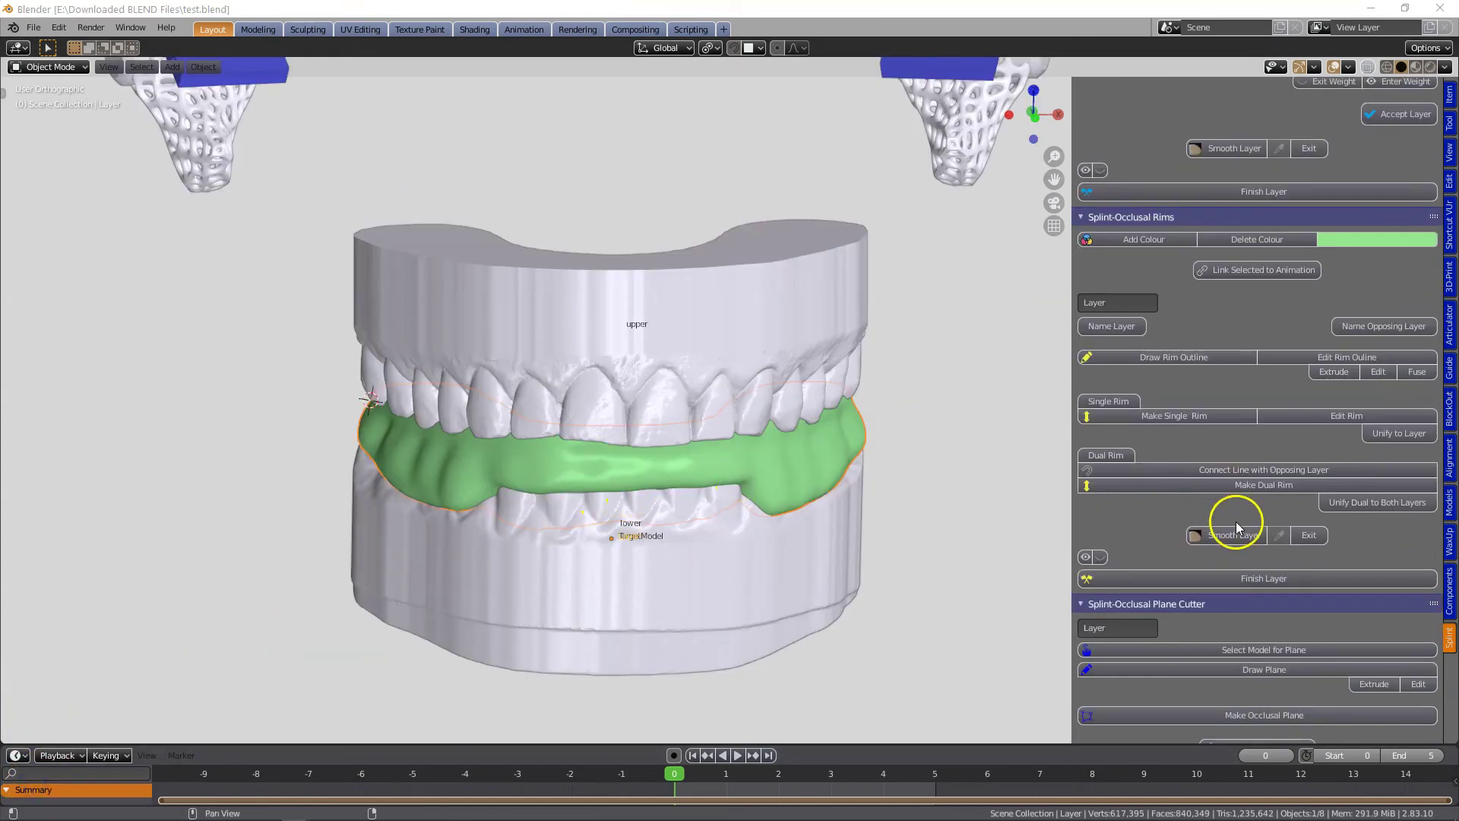
Choose the upper model as the model for the occlusal plane cutter.
scroll(1236, 522, "down", 6)
left_click(440, 641)
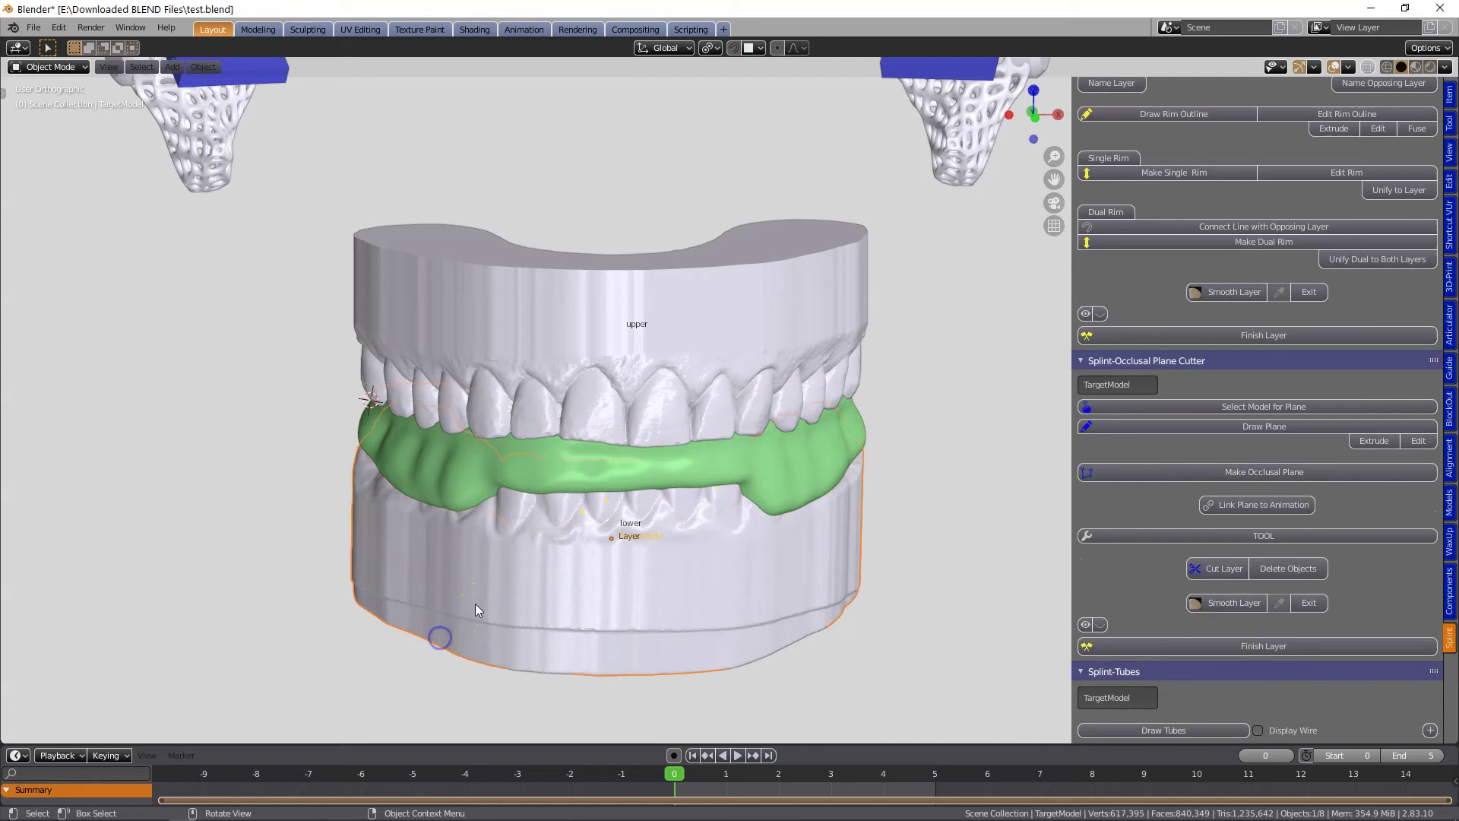
left_click(614, 350)
middle_click_drag(596, 334, 605, 399)
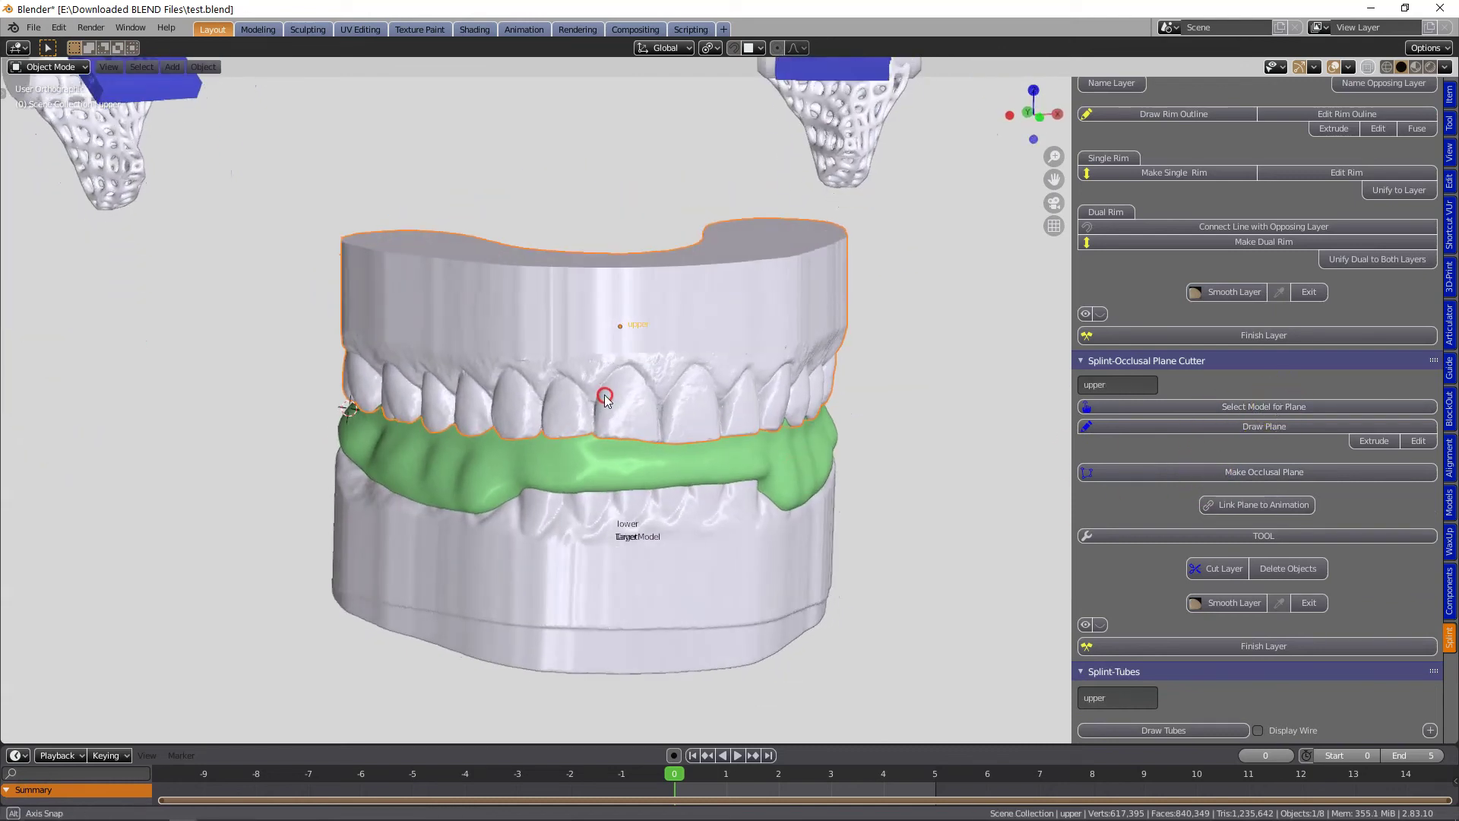
left_click(1285, 409)
Start the cutter outline on the last molar's buccal cusp and extrude vertices along the buccal tips to the front teeth.
middle_click_drag(971, 433, 608, 415)
scroll(570, 380, "up", 2)
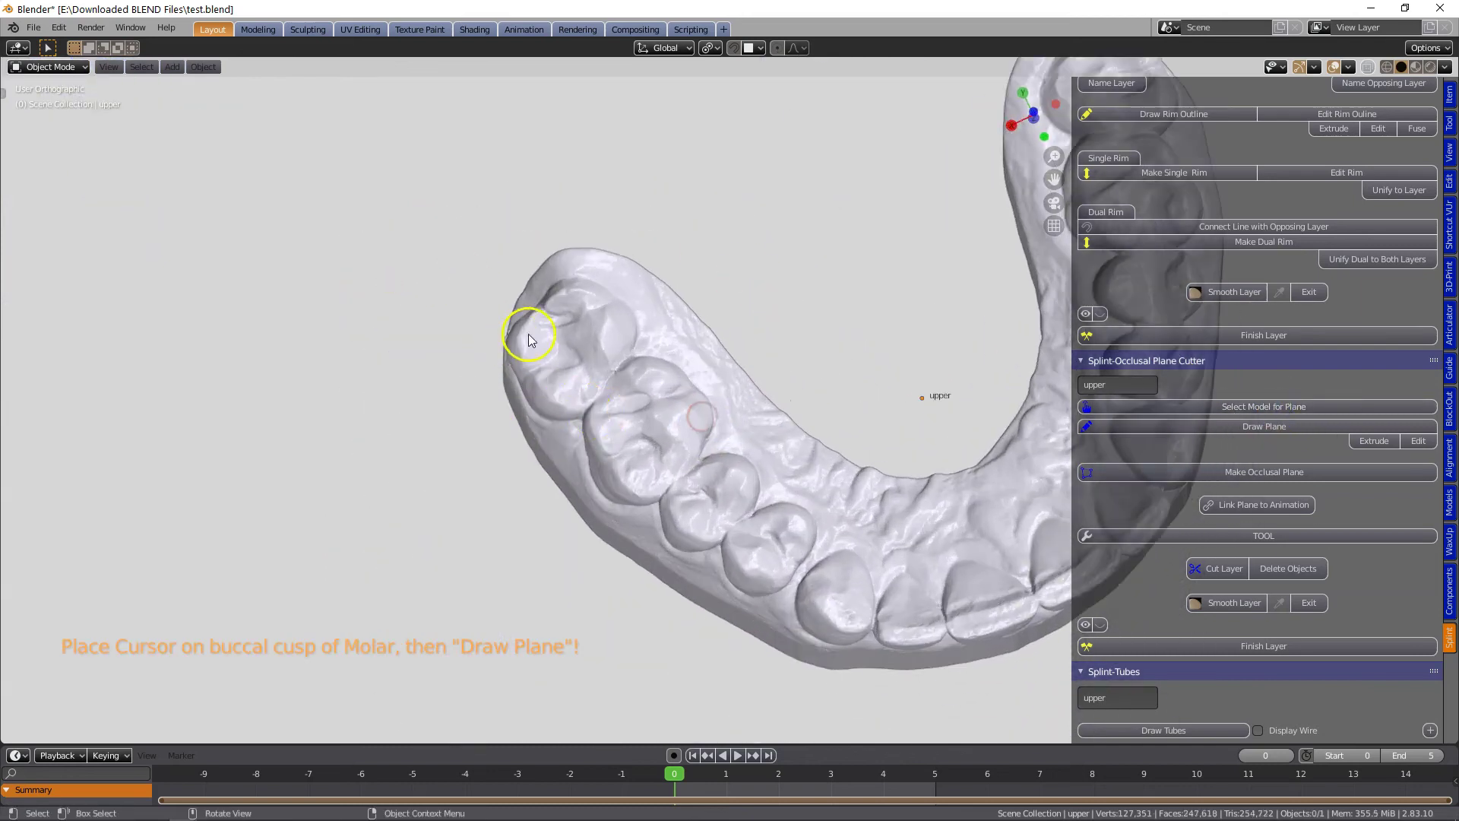
left_click(1239, 427)
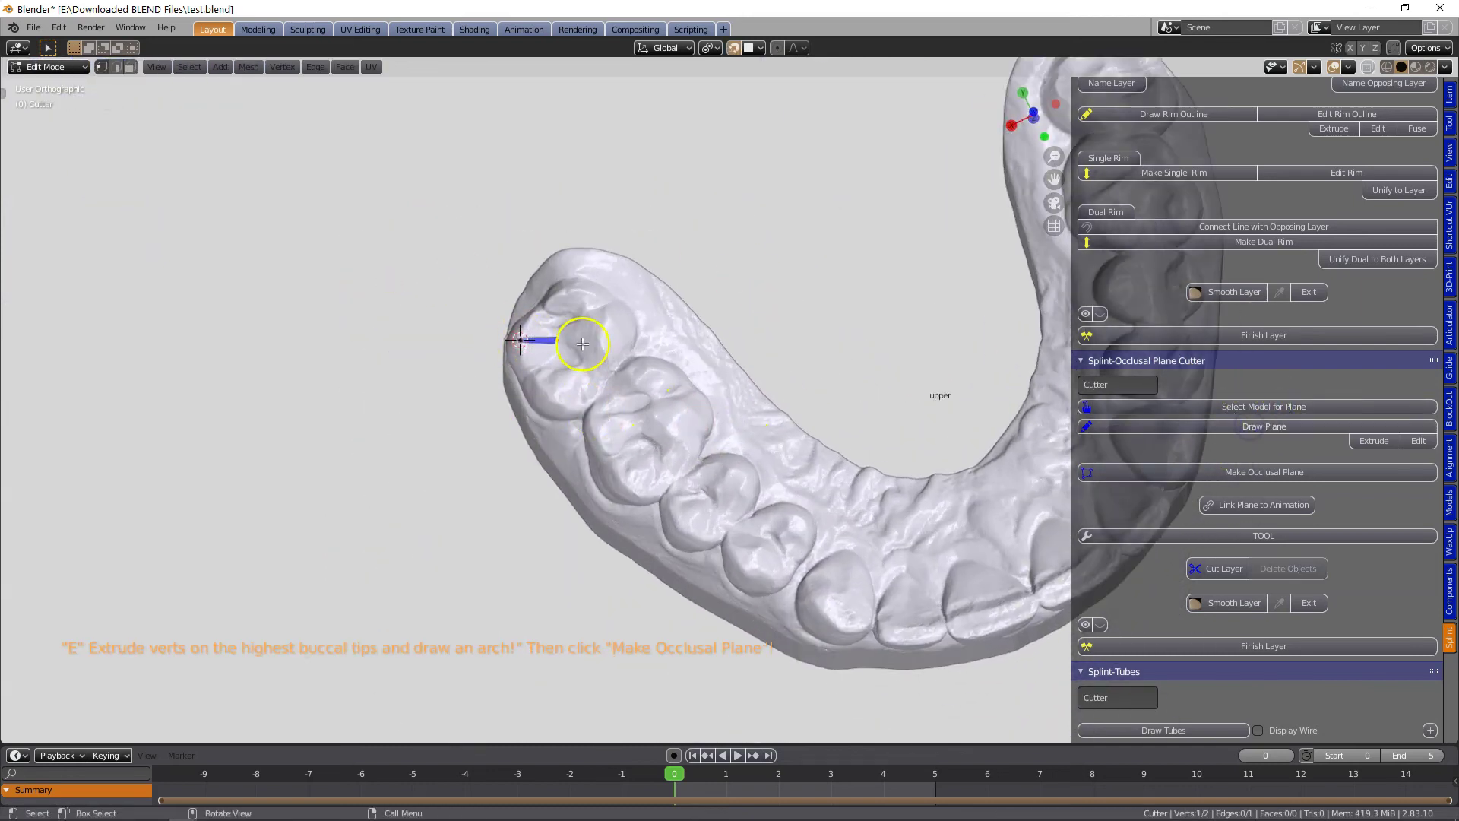
key("e")
left_click(556, 393)
key("e")
left_click(595, 432)
key("e")
left_click(634, 492)
key("e")
left_click(689, 523)
key("e")
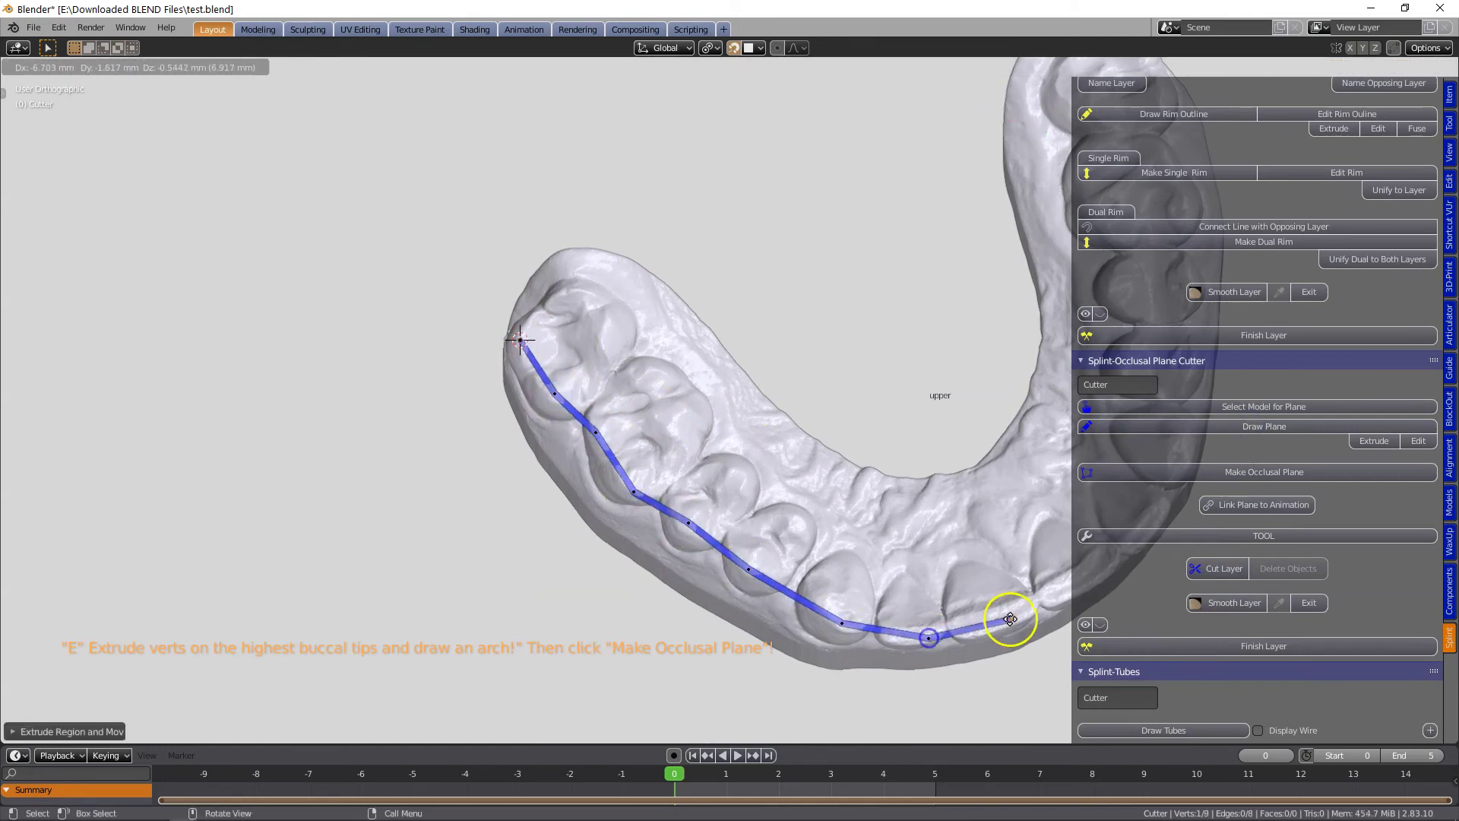
left_click(1017, 620)
Extend the cutter outline from the front teeth along the opposite side's buccal tips to the last molar.
middle_click_drag(980, 573, 505, 515, "shift")
key("e")
left_click(621, 519)
key("e")
left_click(678, 472)
key("e")
left_click(709, 388)
key("e")
left_click(719, 223)
key("e")
left_click(709, 152)
middle_click_drag(824, 308, 860, 493, "shift")
key("e")
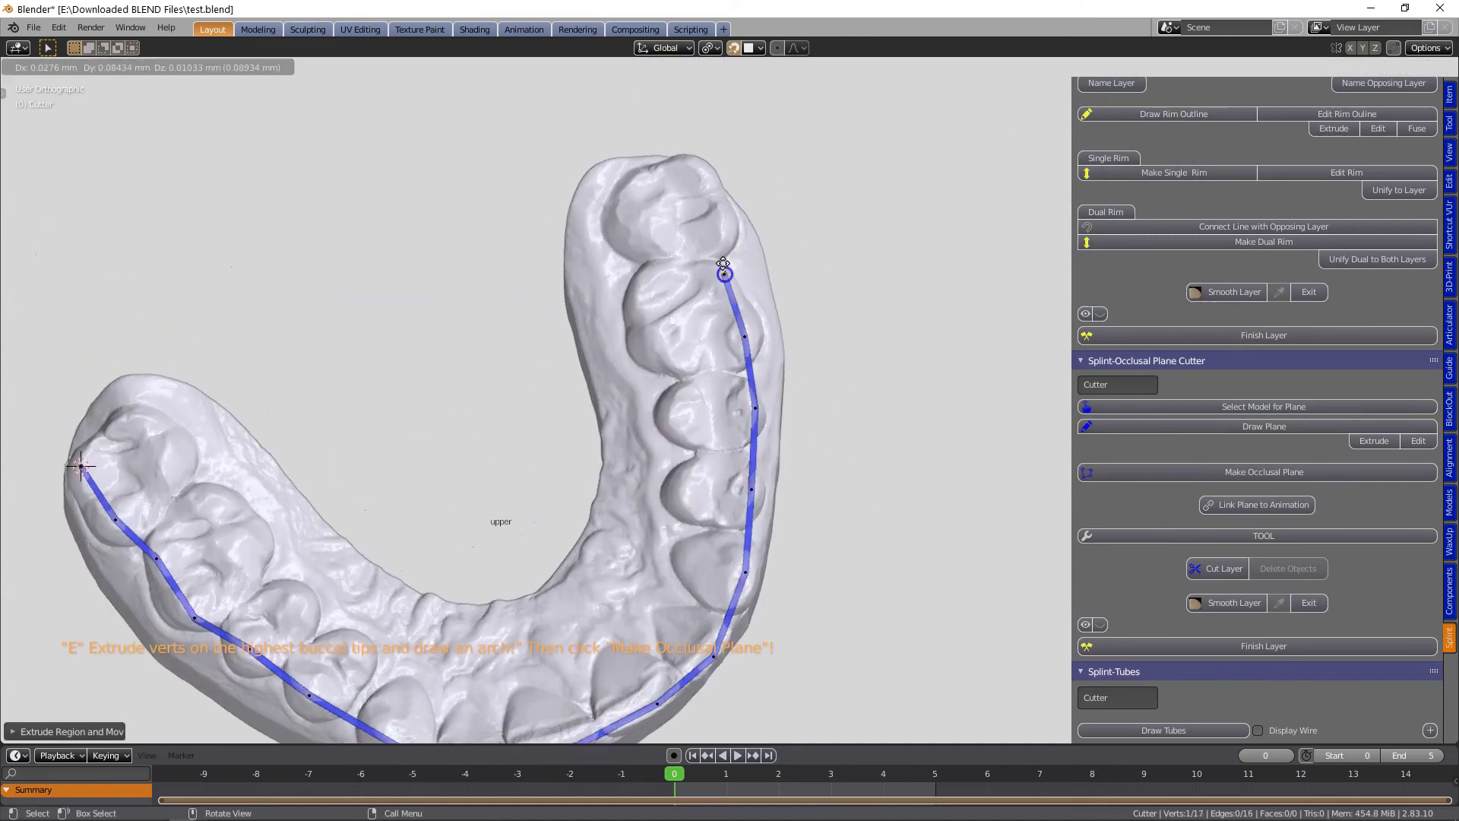
left_click(700, 163)
scroll(802, 334, "down", 2)
middle_click_drag(812, 367, 838, 314, "shift")
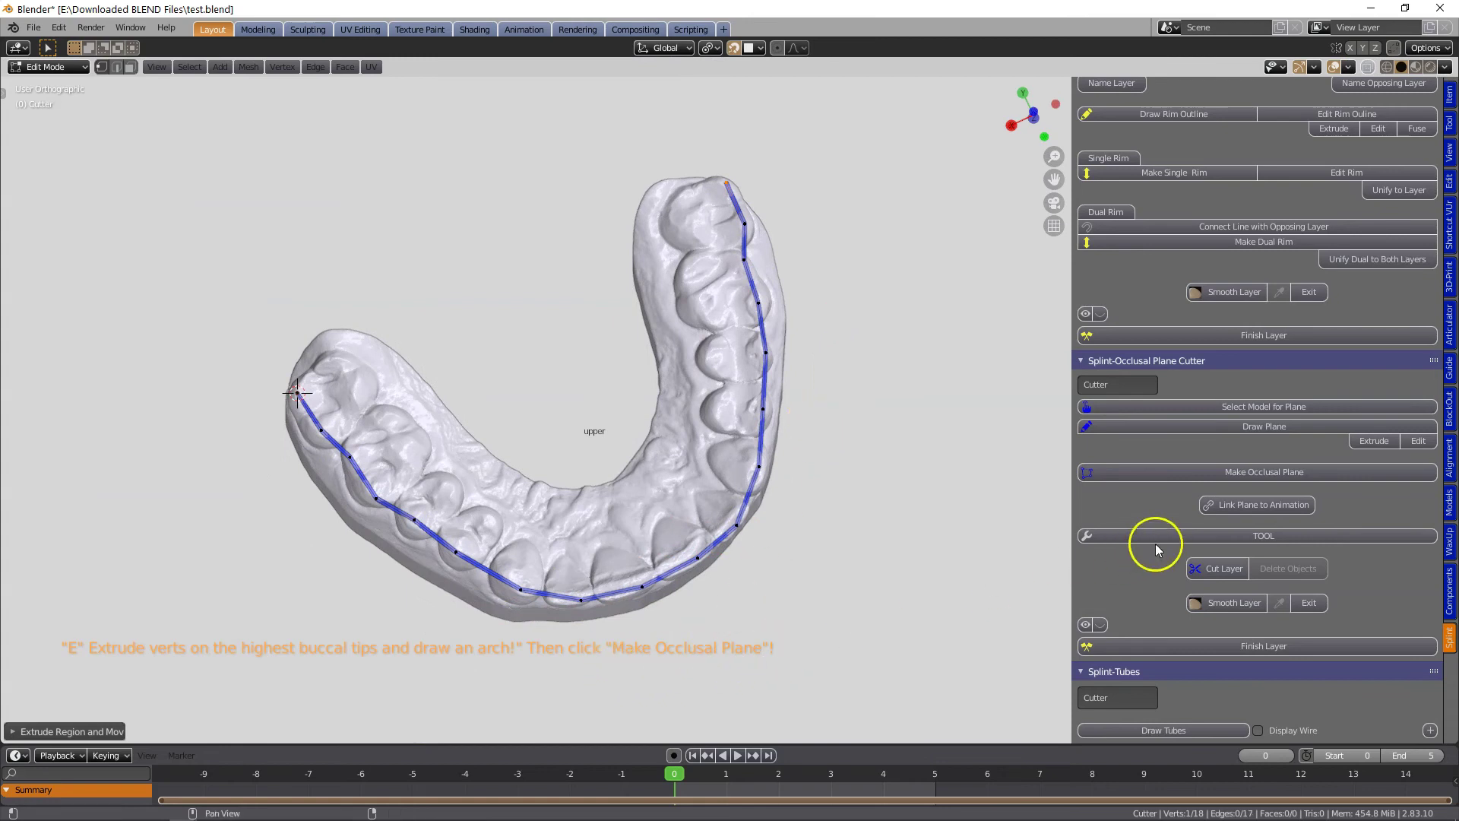
Make the occlusal plane from the outline and move its inner vertices onto the first side's lingual cusp tips.
left_click(1232, 472)
middle_click_drag(760, 532, 814, 606)
scroll(746, 596, "up", 3)
left_click(836, 538)
left_click_drag(836, 538, 894, 564)
left_click_drag(794, 474, 865, 473)
left_click_drag(763, 423, 871, 477)
left_click_drag(760, 423, 811, 416)
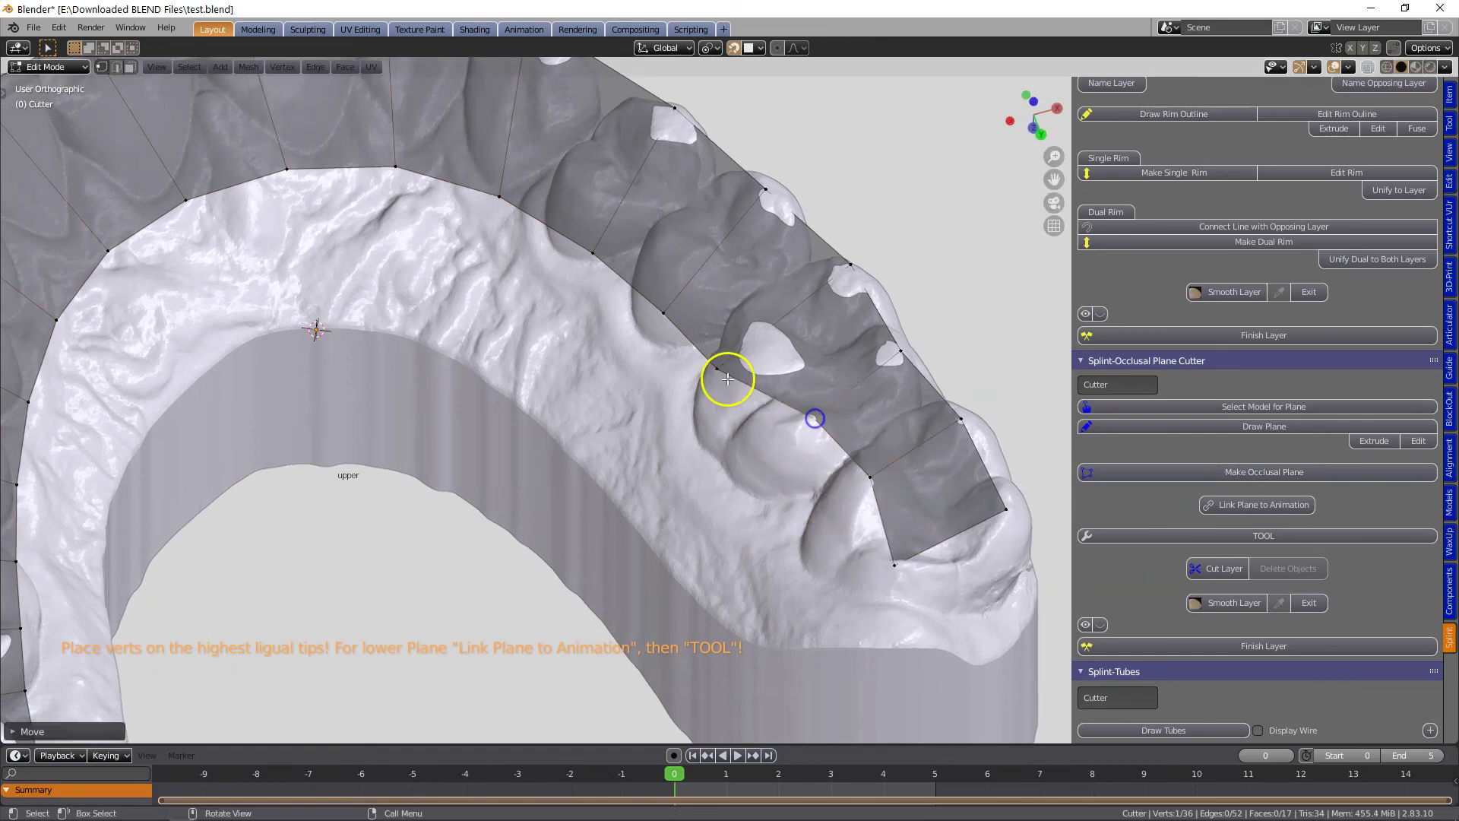
left_click_drag(717, 366, 765, 334)
key("g")
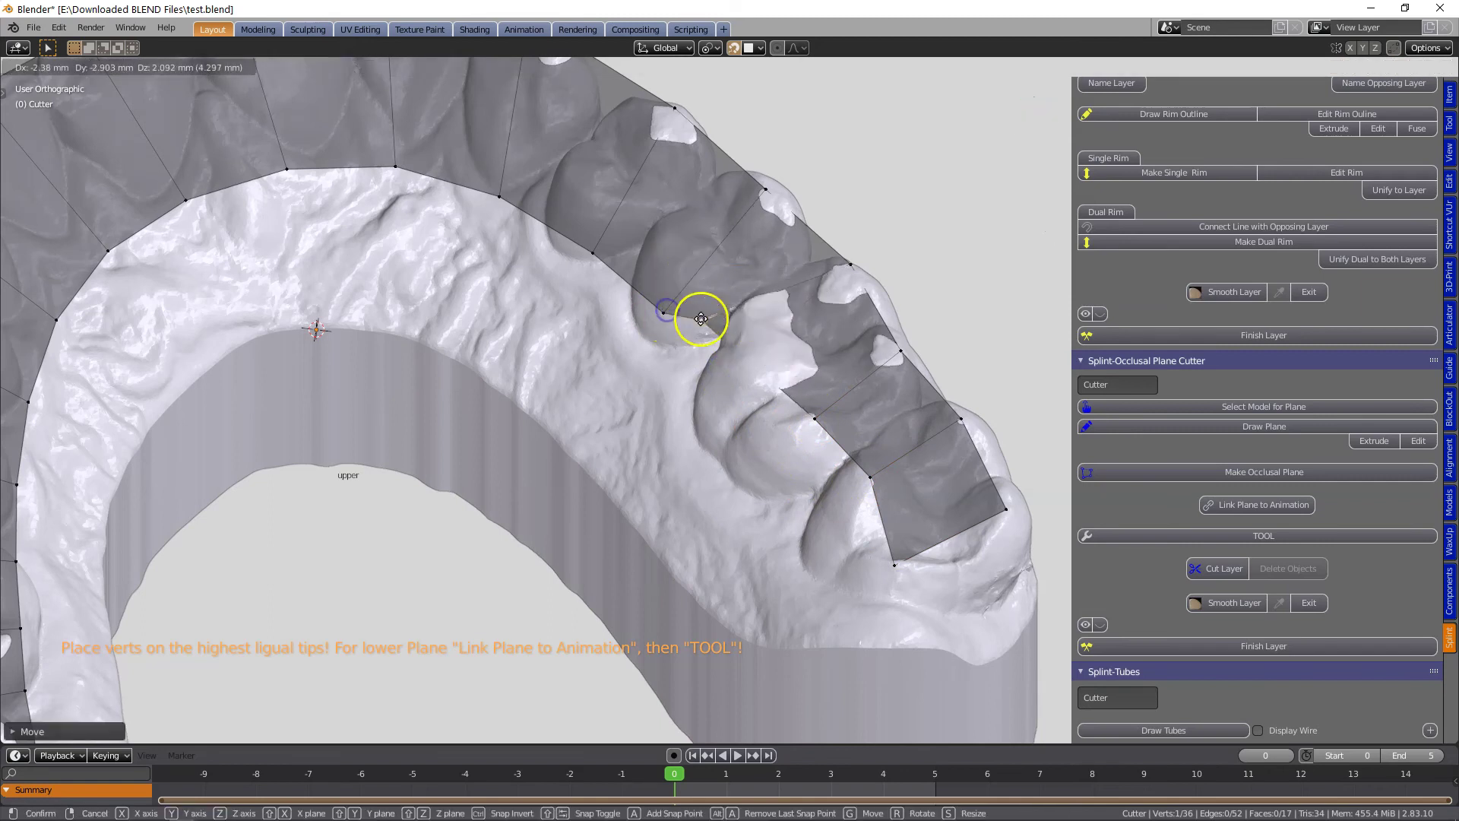
middle_click_drag(684, 251, 602, 517)
left_click_drag(660, 444, 655, 386)
middle_click_drag(661, 390, 807, 448)
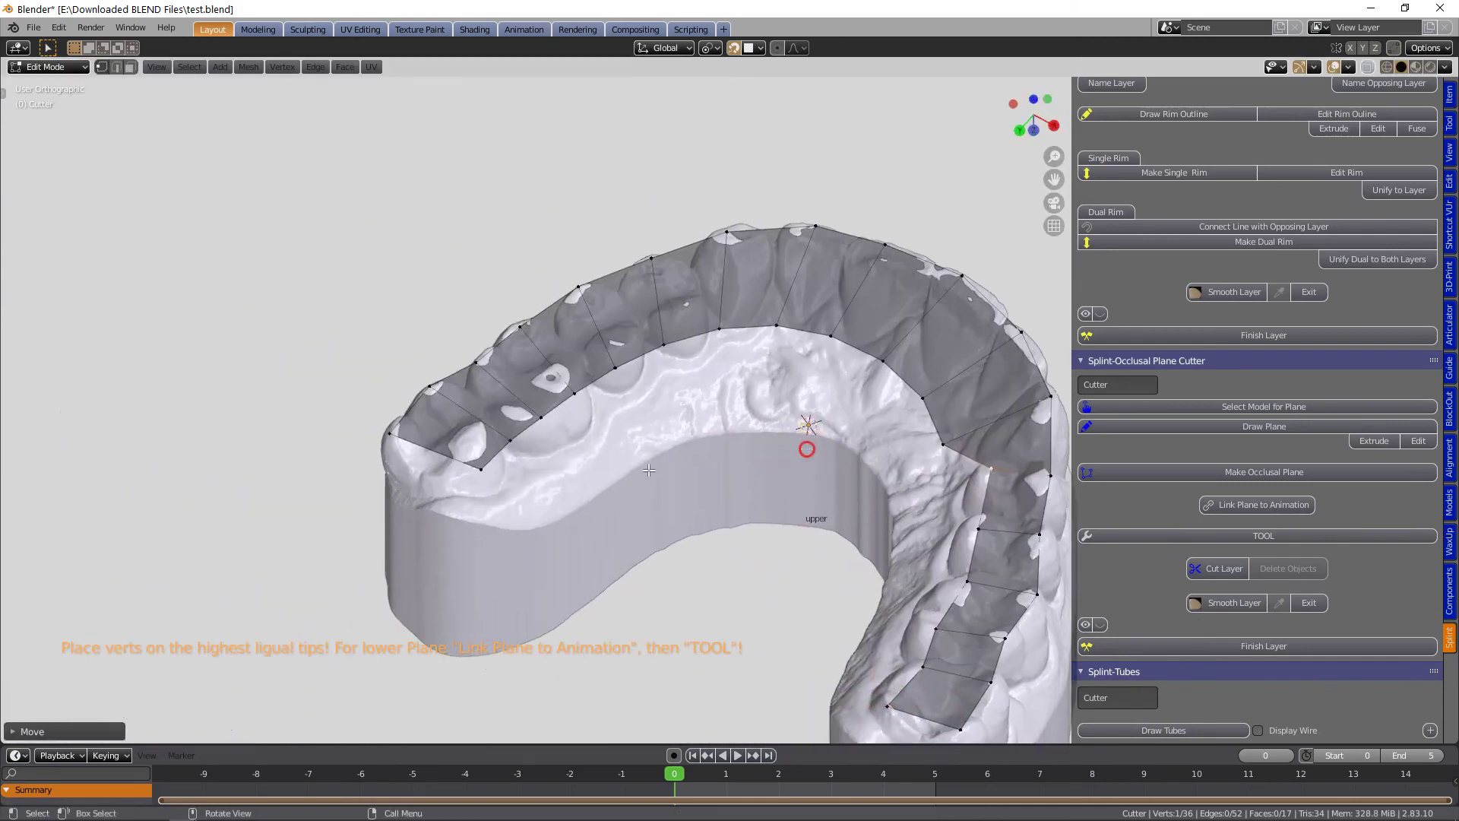
Move the occlusal plane's inner vertices onto the lingual cusp tips on the opposite side of the arch.
scroll(649, 471, "up", 1)
left_click_drag(434, 479, 391, 486)
left_click_drag(462, 447, 419, 441)
left_click_drag(504, 421, 471, 413)
left_click_drag(543, 389, 669, 286)
scroll(700, 343, "down", 2)
middle_click_drag(700, 343, 610, 367)
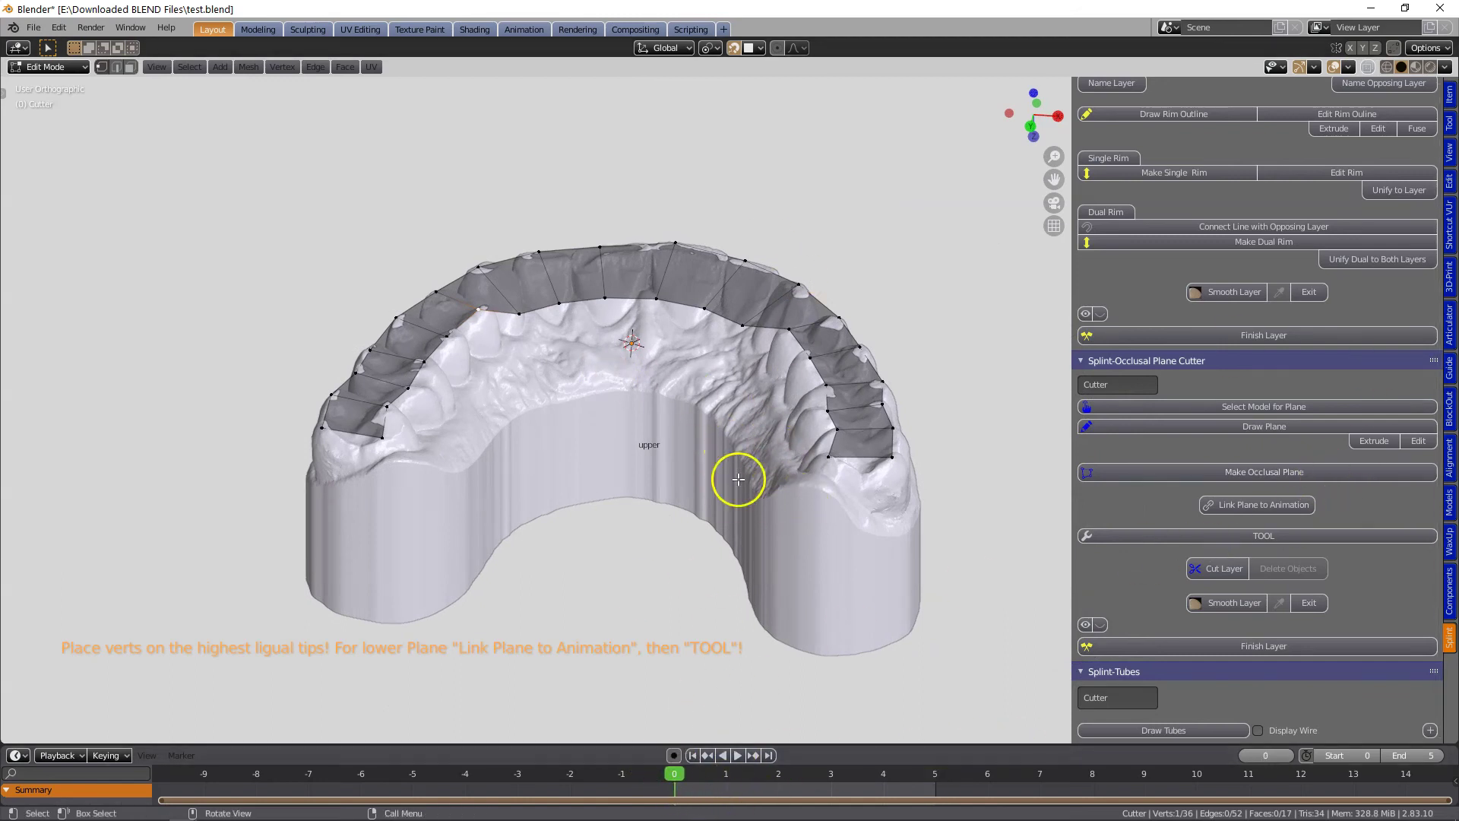
Turn the occlusal plane into the cutting tool and cut the splint layer with it.
left_click(1218, 537)
middle_click_drag(922, 481, 593, 347)
scroll(675, 643, "down", 2)
mouse_move(674, 774)
left_mouse_down()
mouse_move(935, 763)
mouse_move(645, 764)
mouse_move(769, 782)
mouse_move(674, 774)
left_mouse_up()
scroll(674, 447, "up", 2)
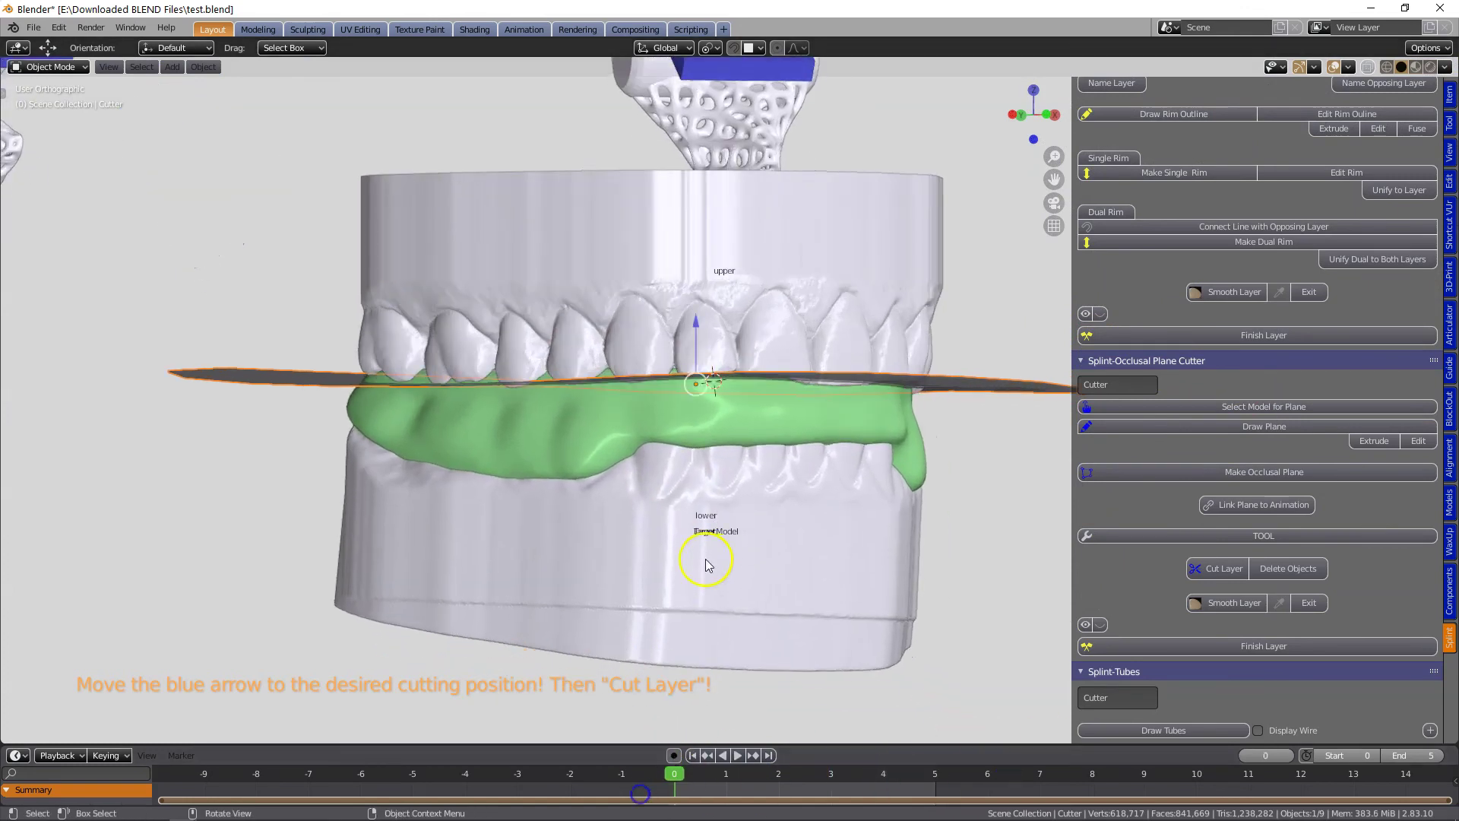
scroll(809, 422, "down", 2)
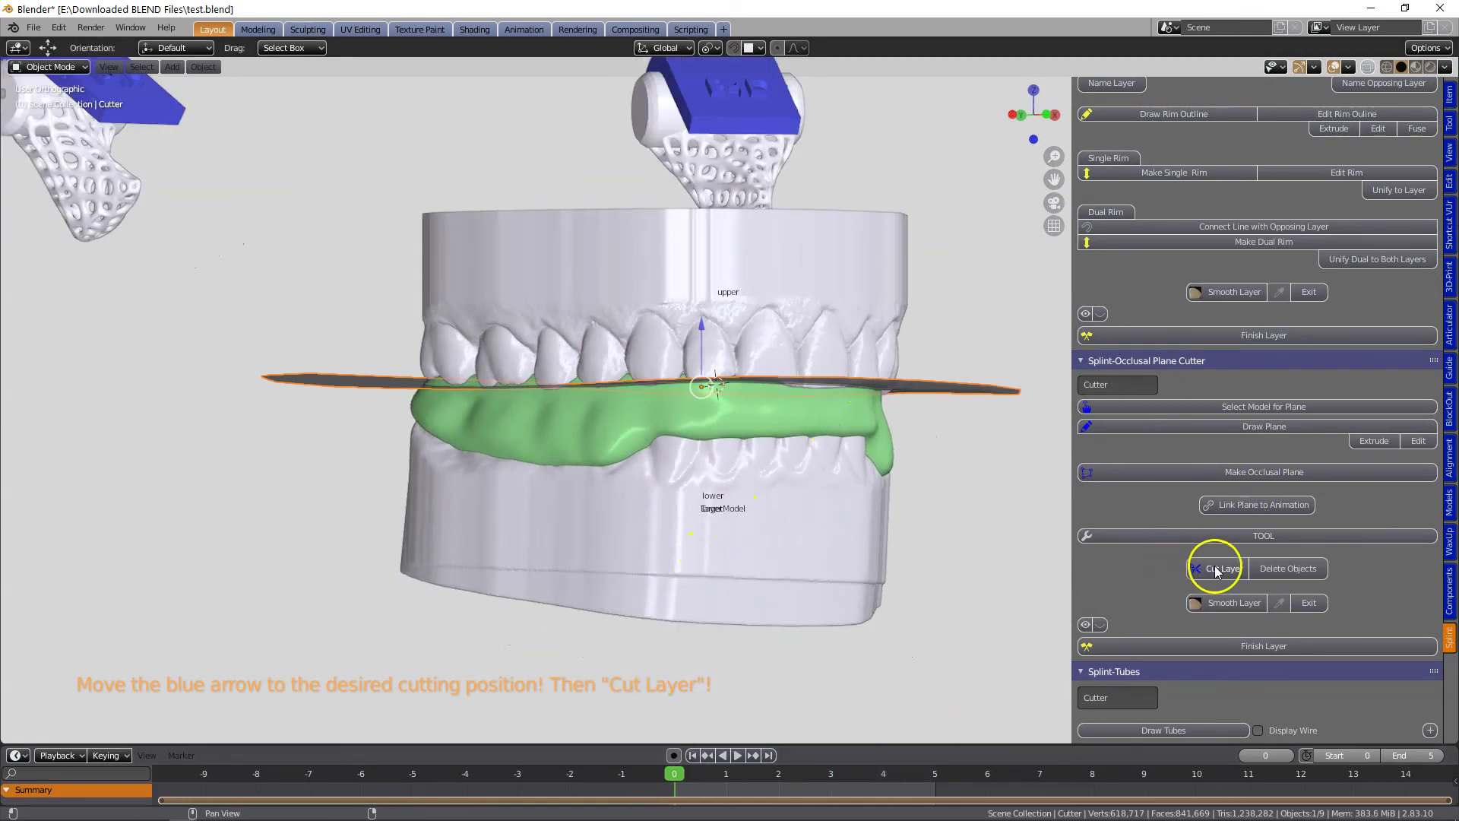
Delete the unwanted cut piece above the occlusal plane and keep the lower splint layer.
key("Delete")
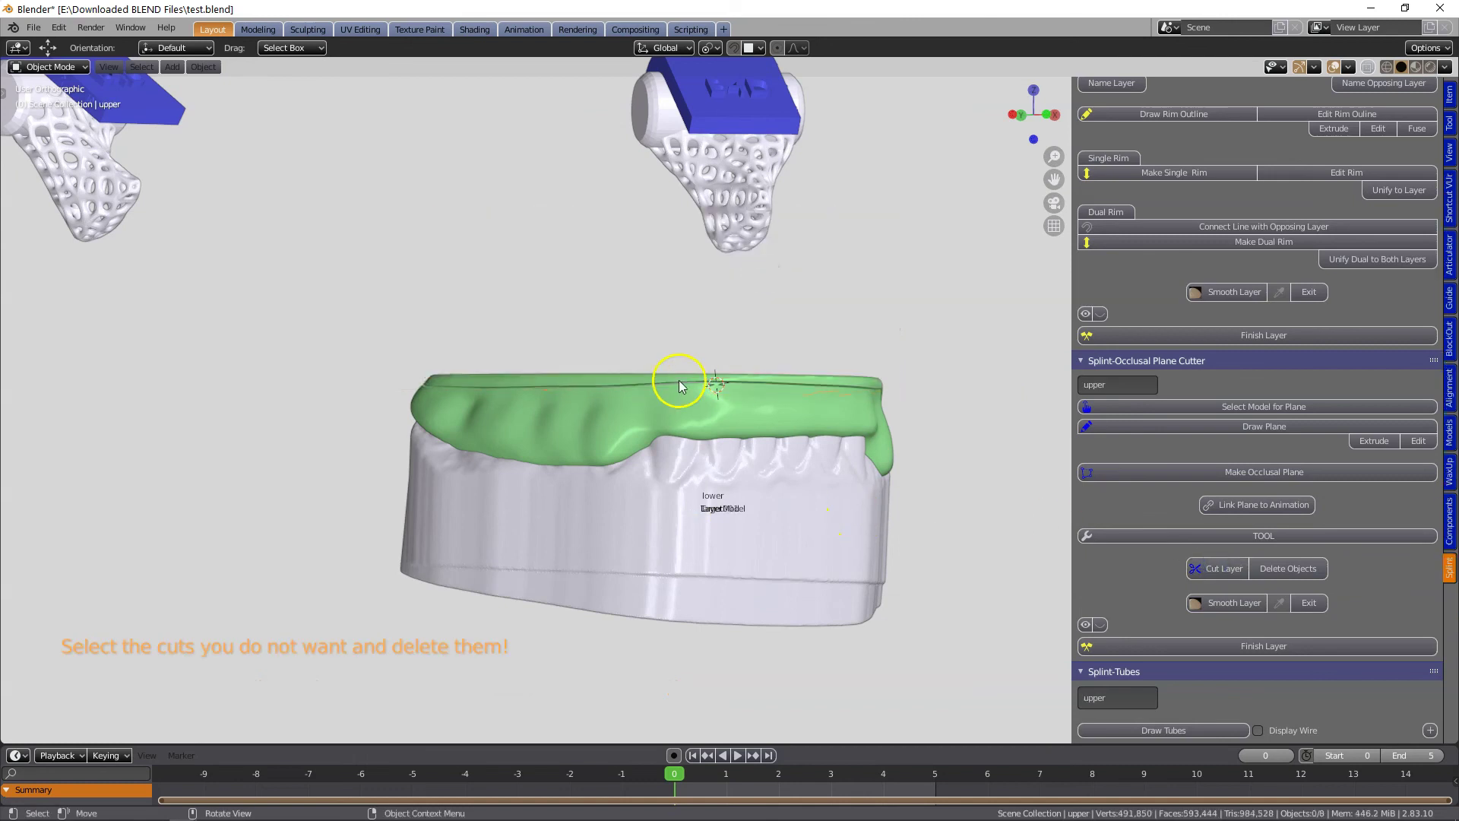
middle_click_drag(642, 382, 940, 520)
left_click(627, 393)
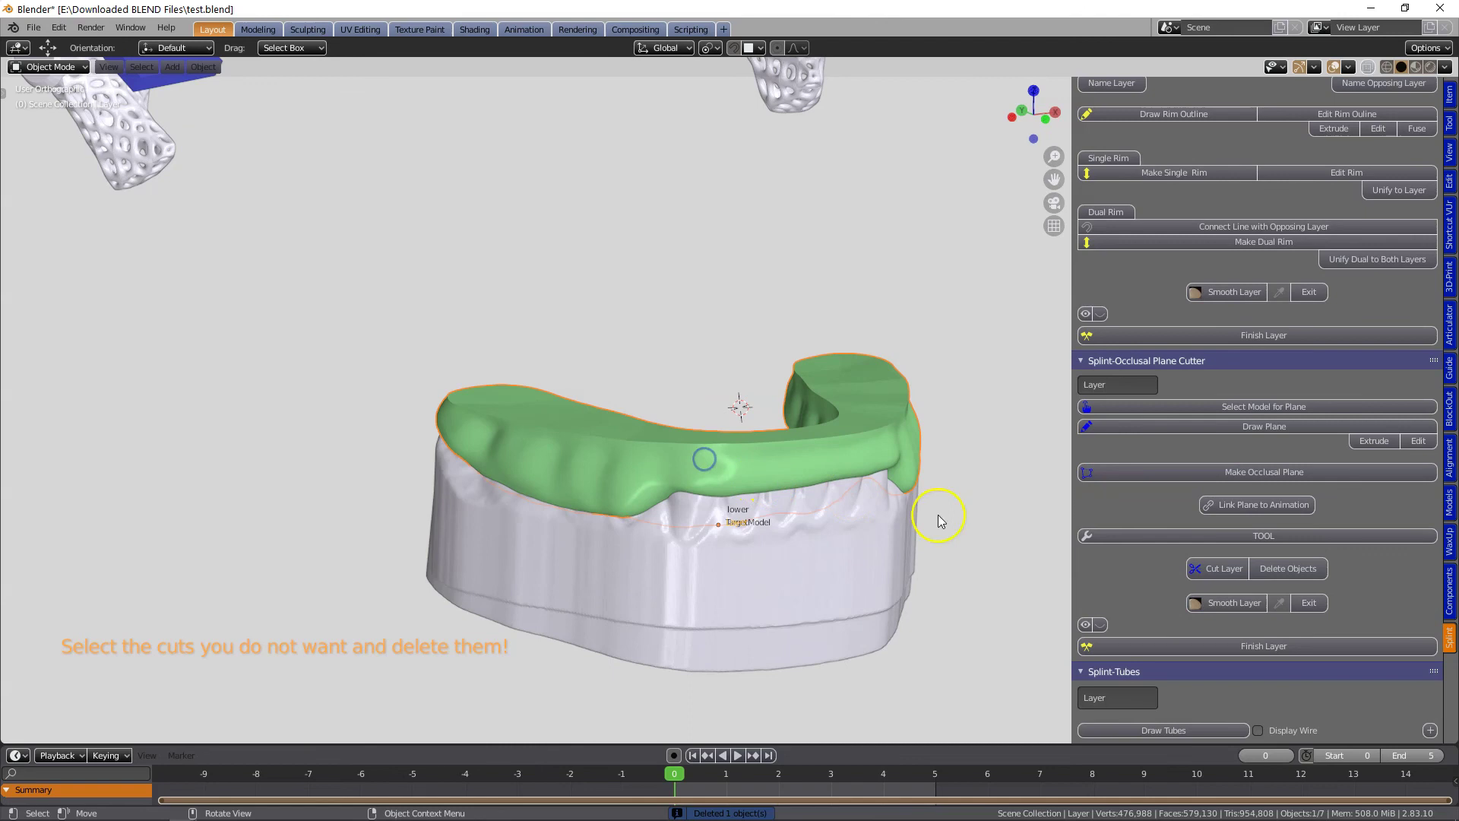
Smooth the flat-cut splint layer along its border around the whole arch, exit smoothing and finish the layer.
left_click(1234, 605)
scroll(560, 501, "up", 5)
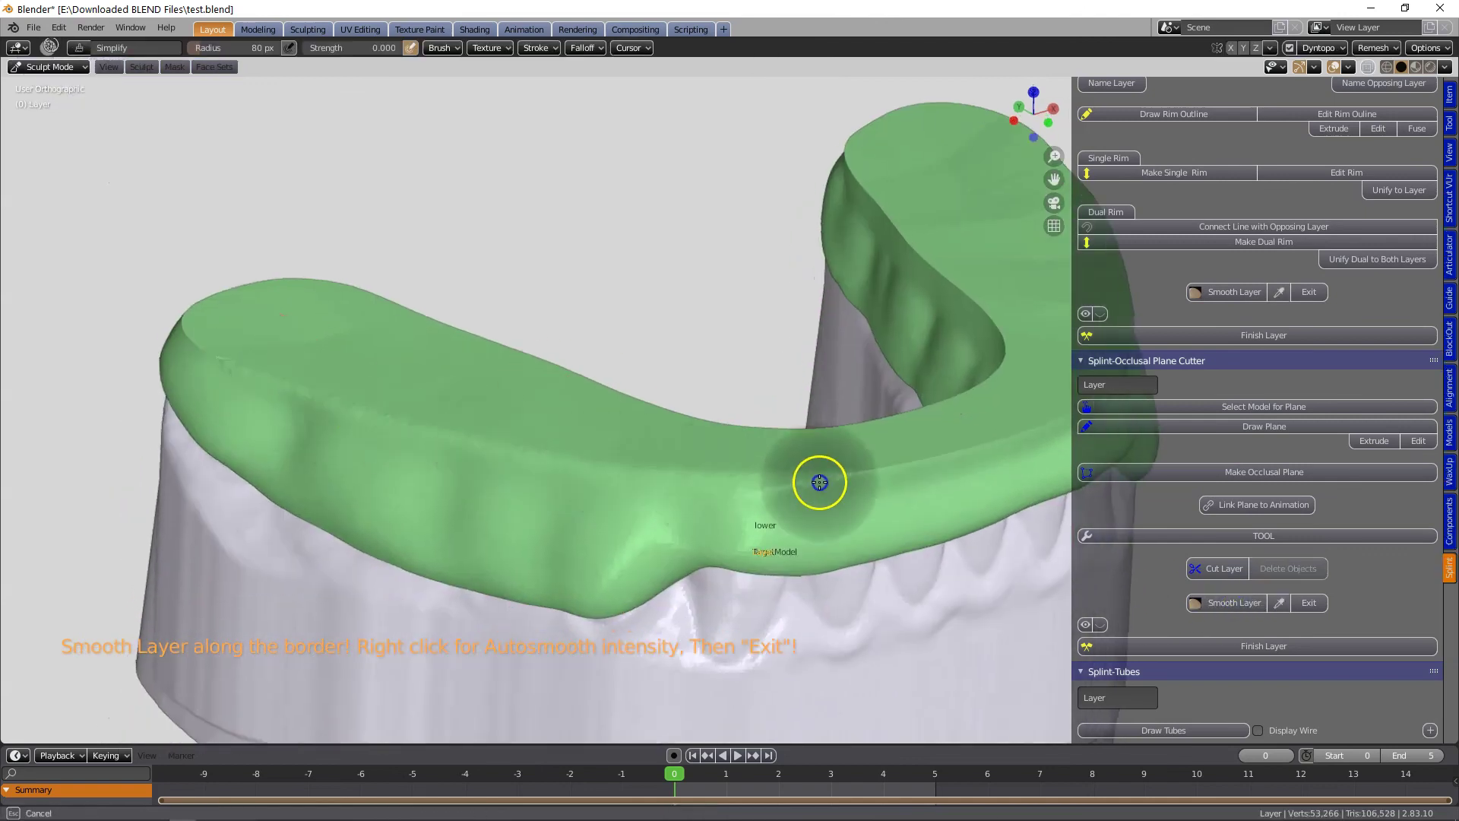
middle_click_drag(182, 340, 563, 424)
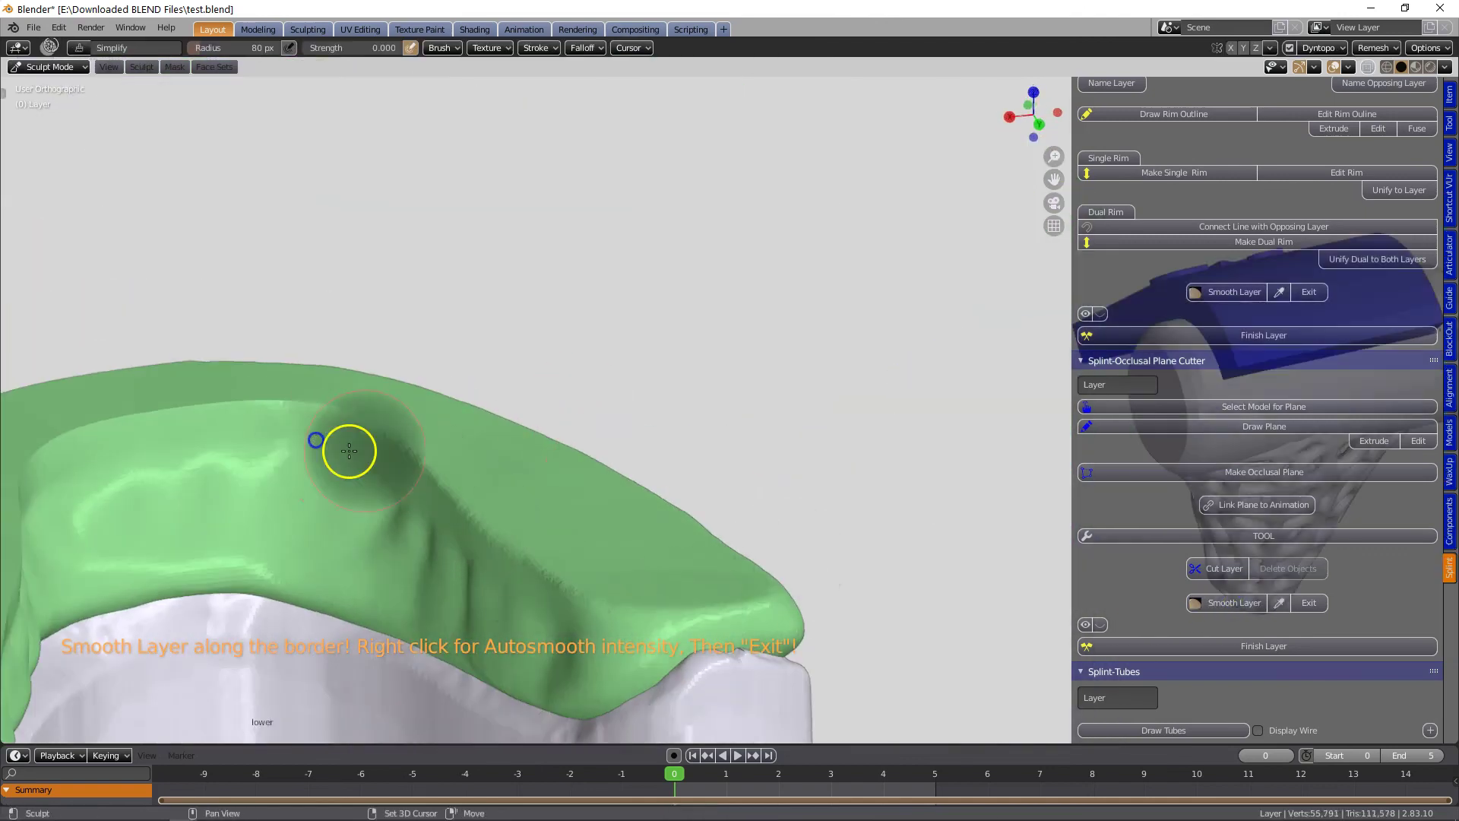
middle_click_drag(349, 451, 696, 420)
middle_click_drag(122, 520, 317, 497)
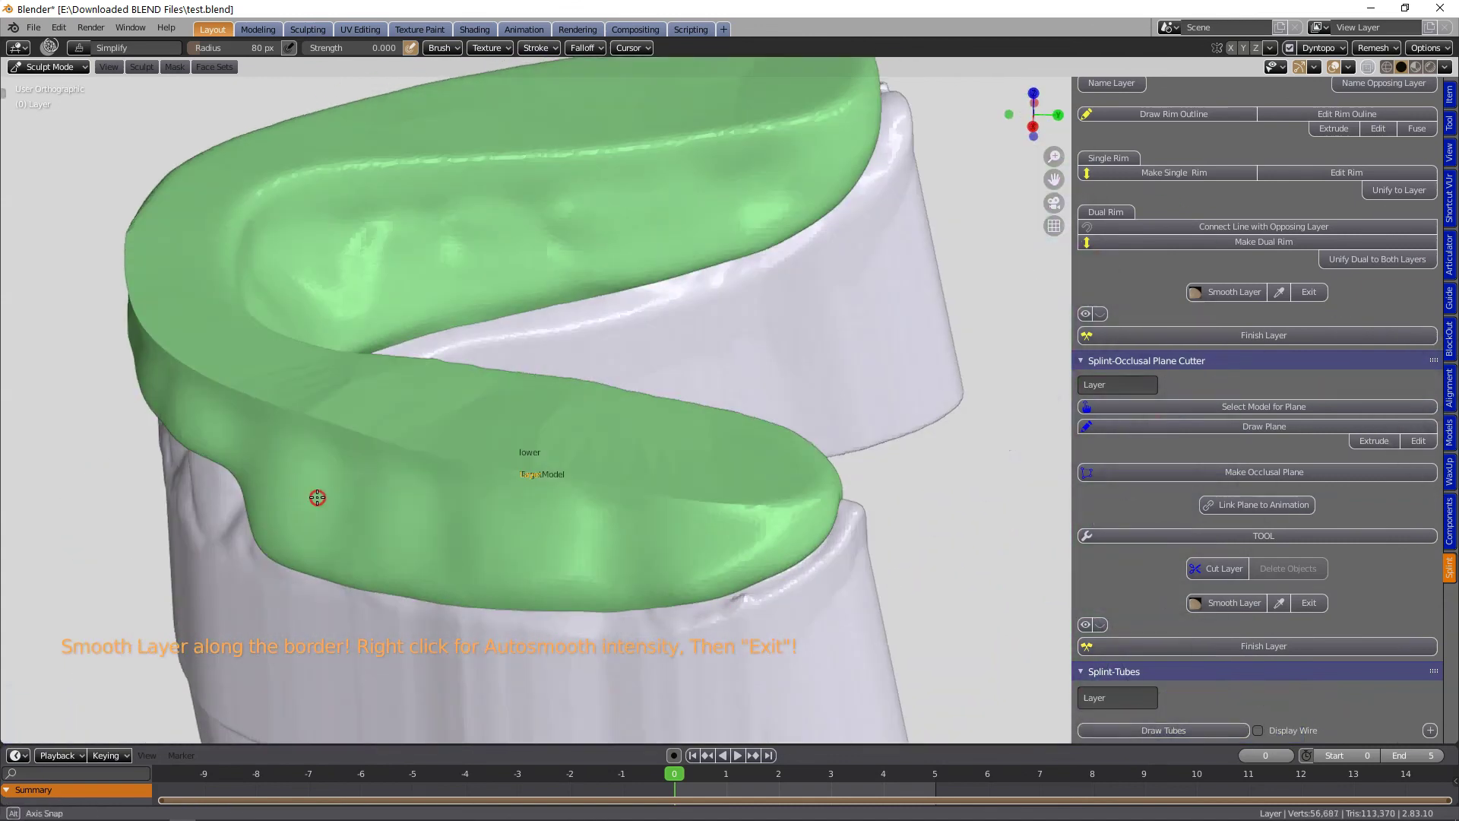
middle_click_drag(398, 461, 642, 514)
scroll(370, 519, "down", 4)
middle_click_drag(370, 519, 686, 465)
middle_click_drag(686, 465, 895, 353, "shift")
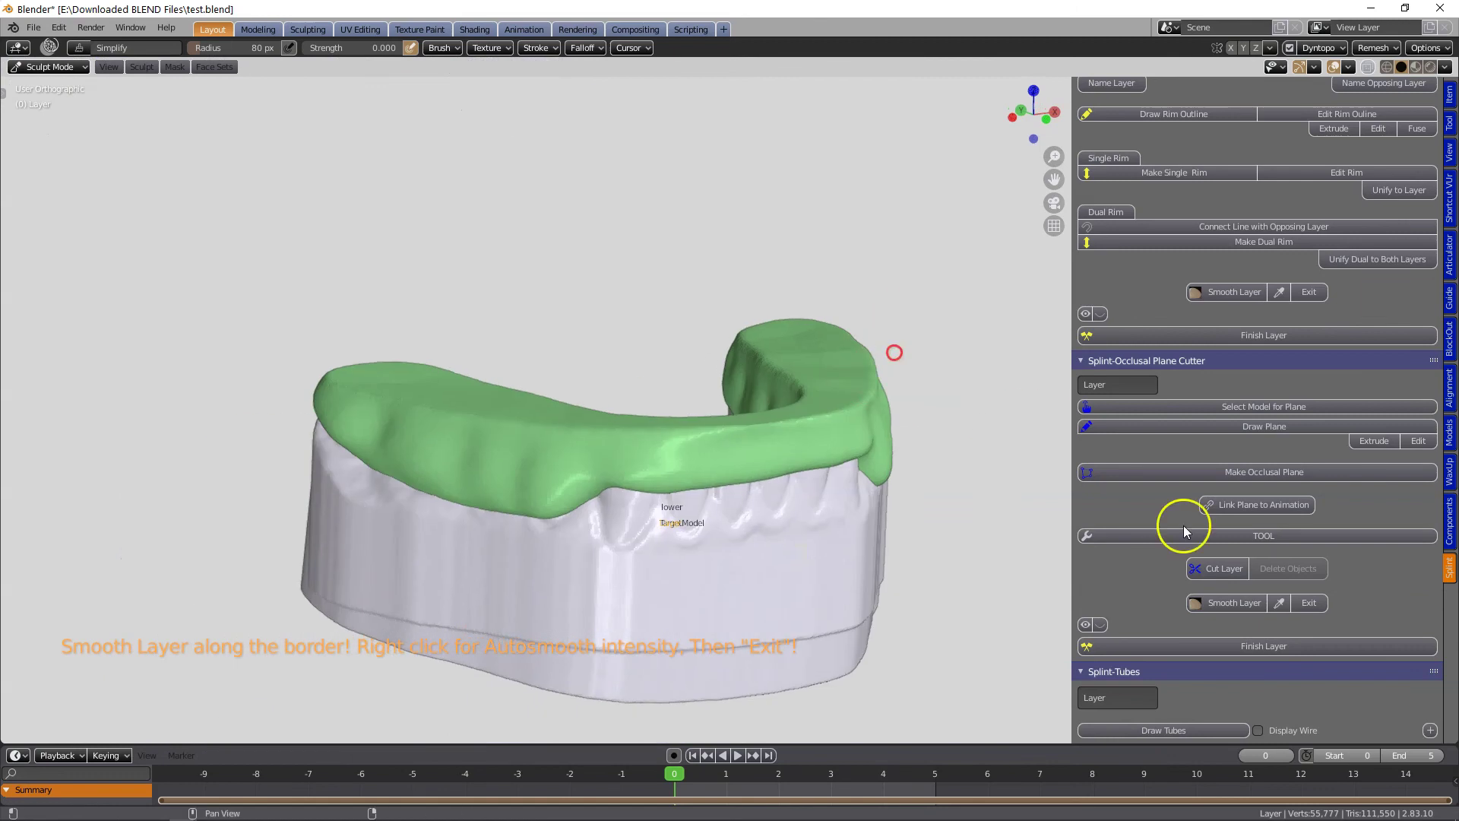
left_click(1311, 604)
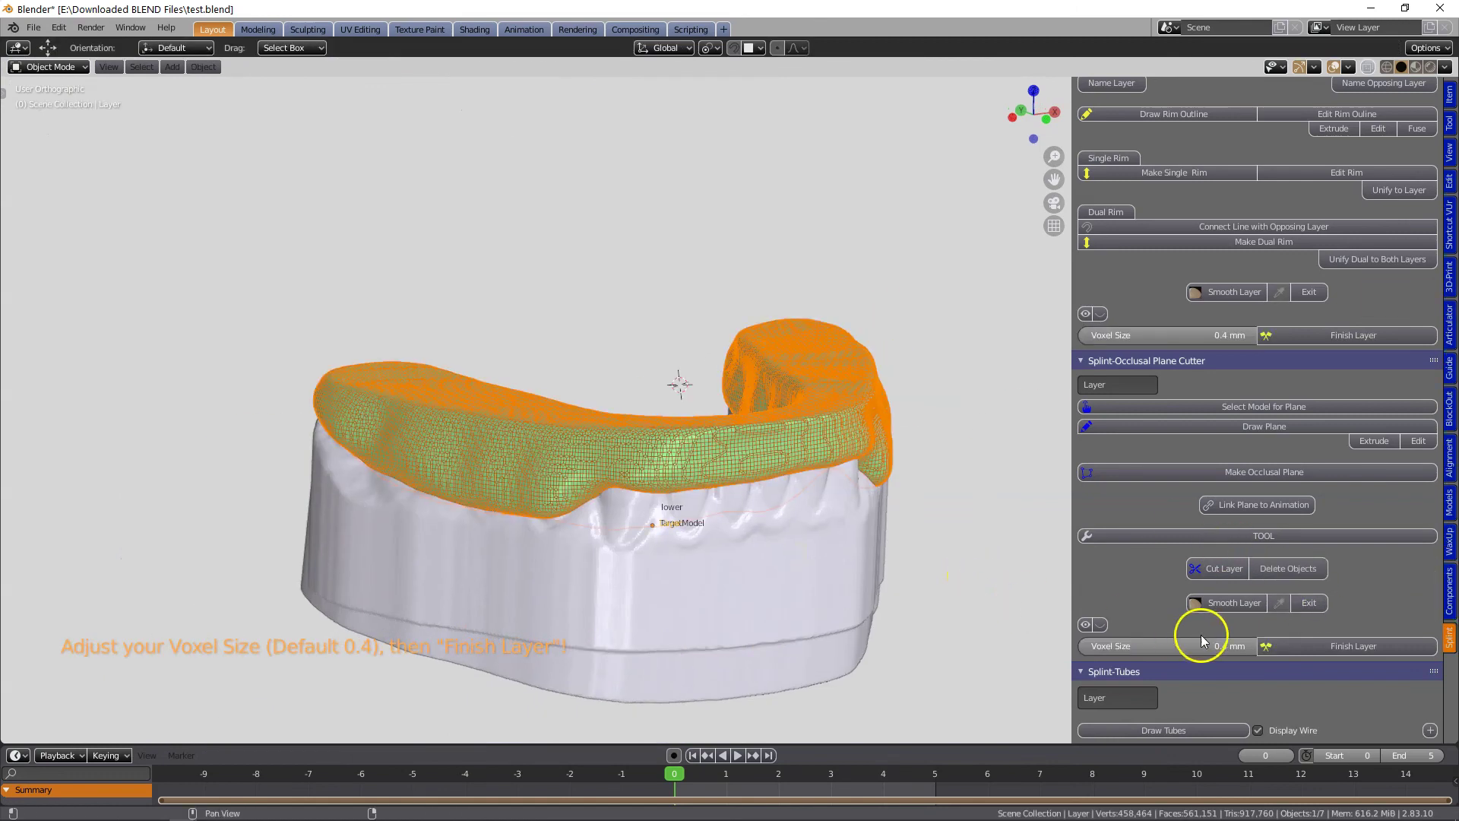
left_click(1334, 647)
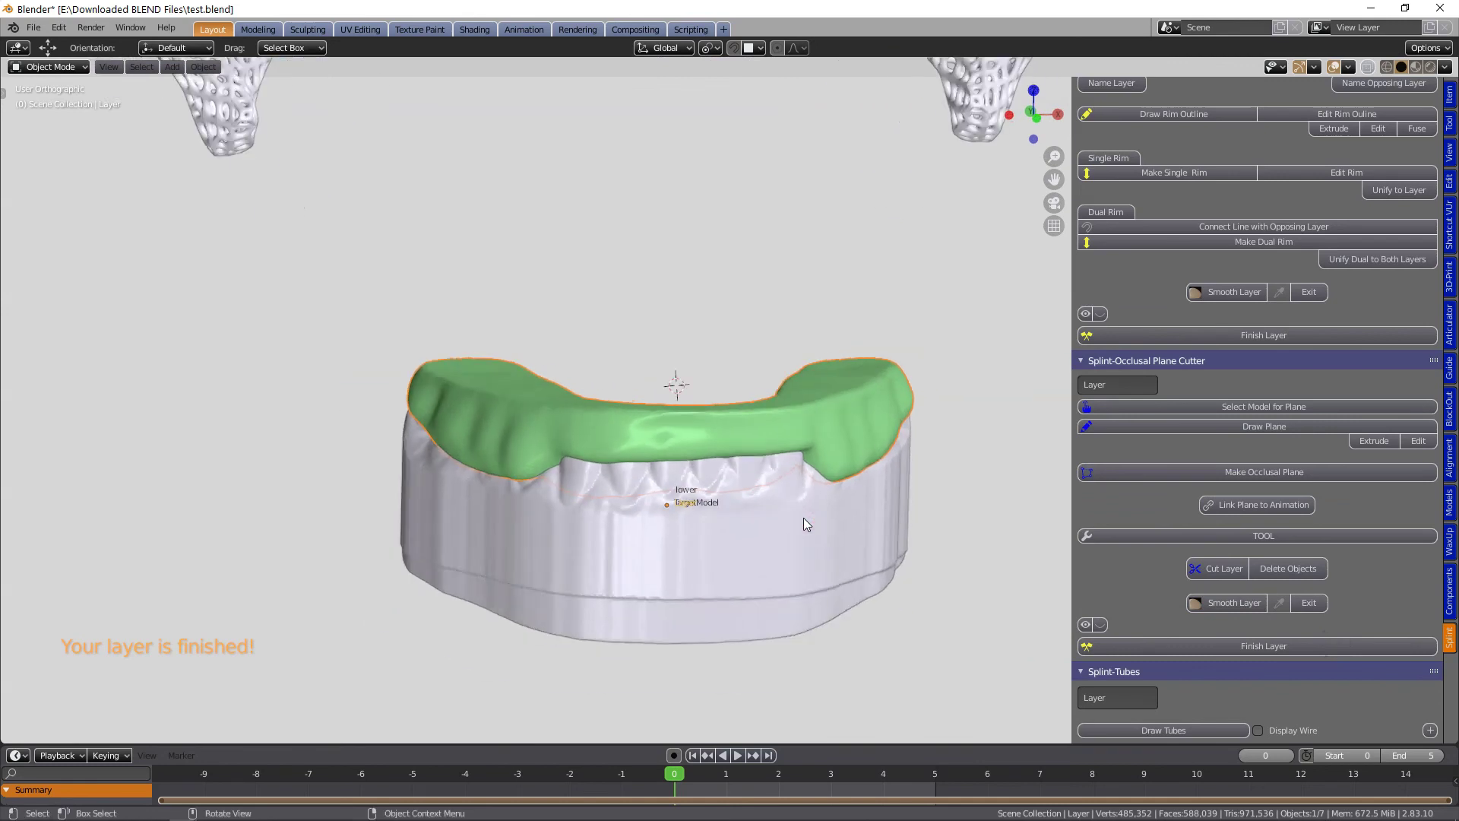
Cut the fitting surface of the flat-plane splint layer with the lower target model.
middle_click_drag(804, 517, 772, 456)
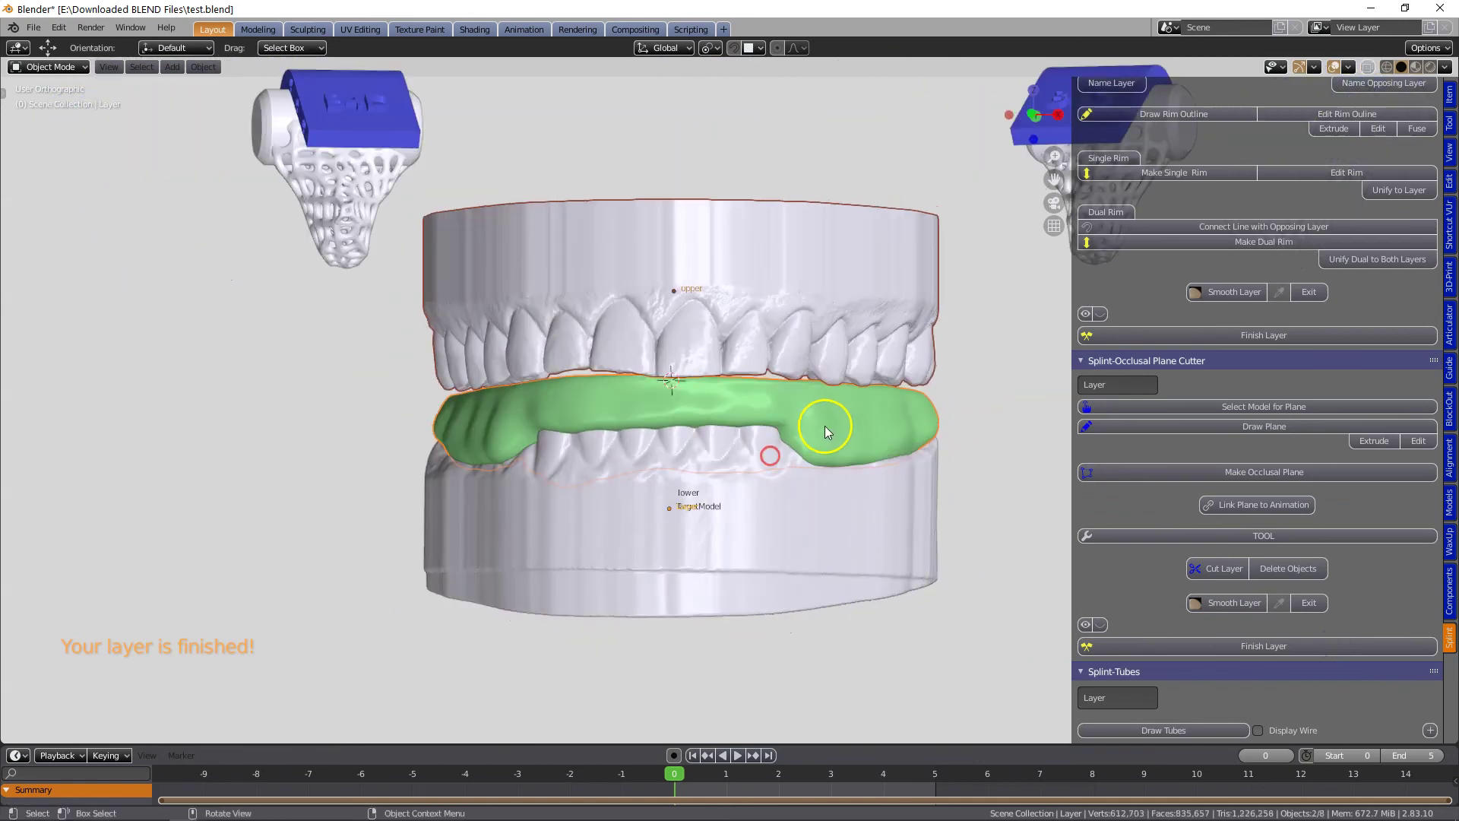
scroll(1365, 645, "down", 10)
left_click(1243, 574)
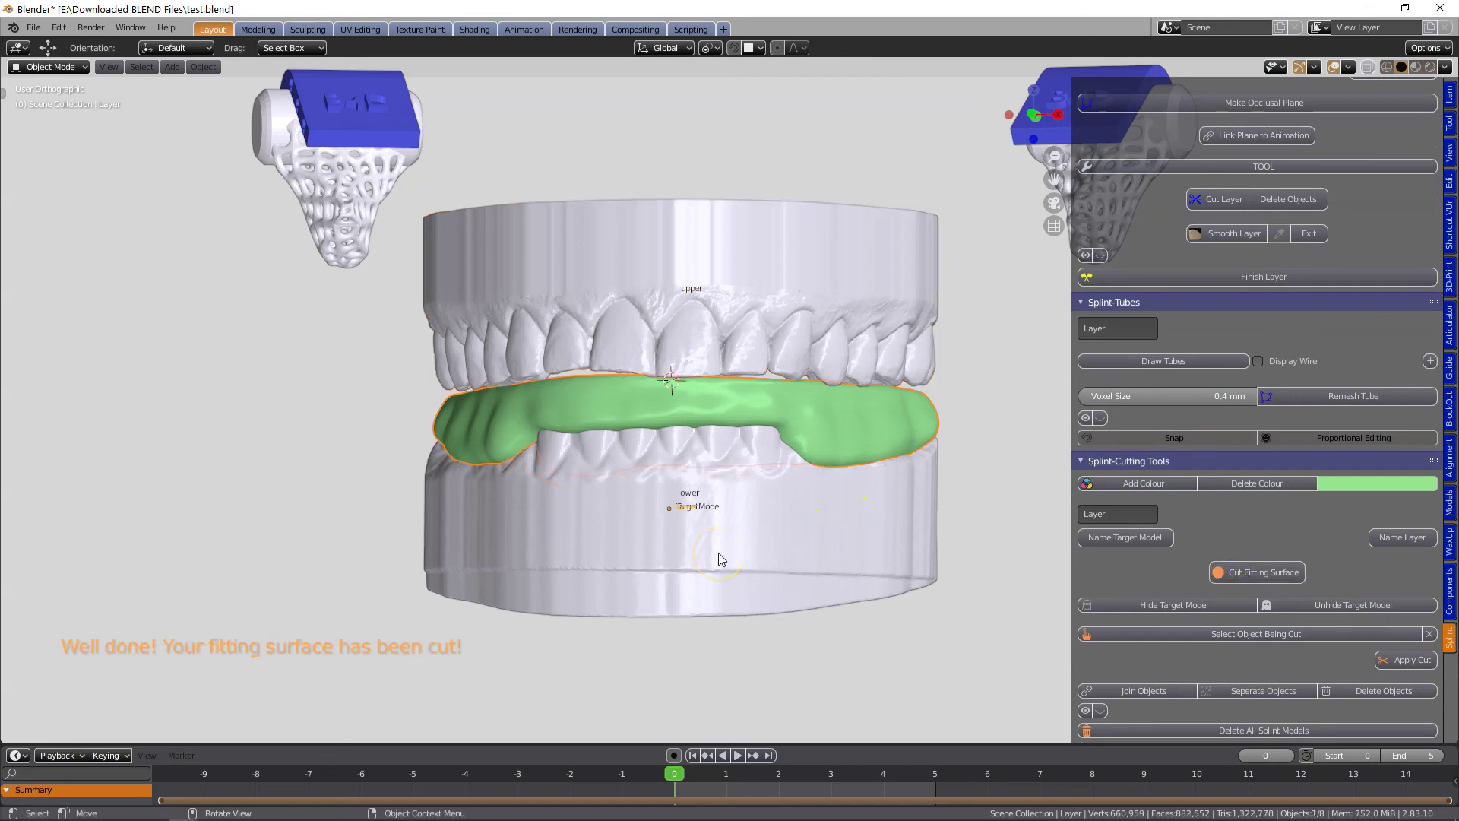
Hide the lower and upper models to examine the splint on its own, and unhide all the models.
left_click(824, 553)
key("h")
middle_click_drag(831, 628, 859, 540)
left_click(844, 317)
key("h")
middle_click_drag(802, 603, 691, 532)
key("alt+h")
scroll(775, 599, "down", 3)
scroll(696, 532, "up", 6)
middle_click_drag(791, 544, 827, 575, "shift")
scroll(827, 576, "down", 2)
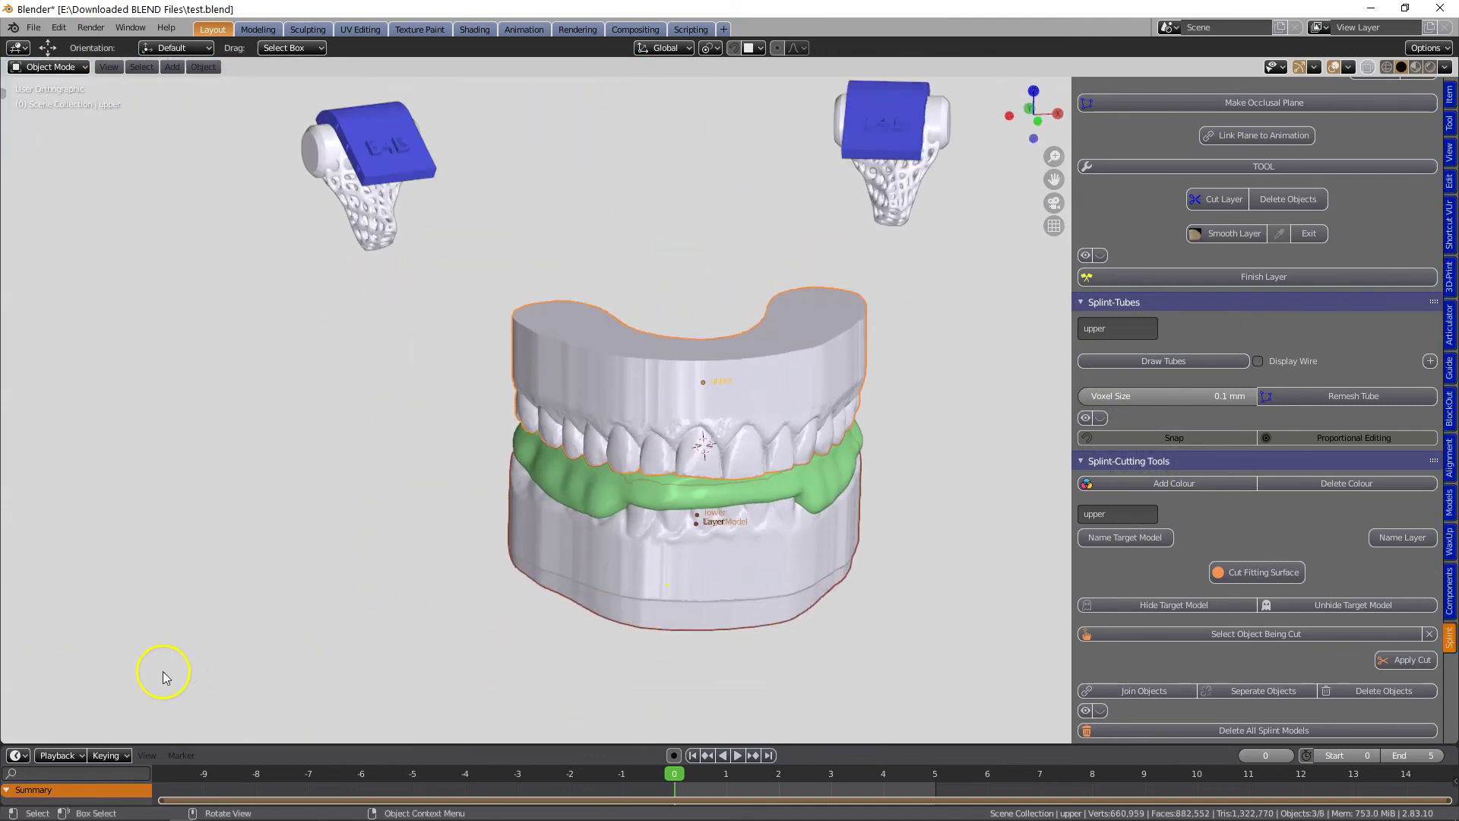